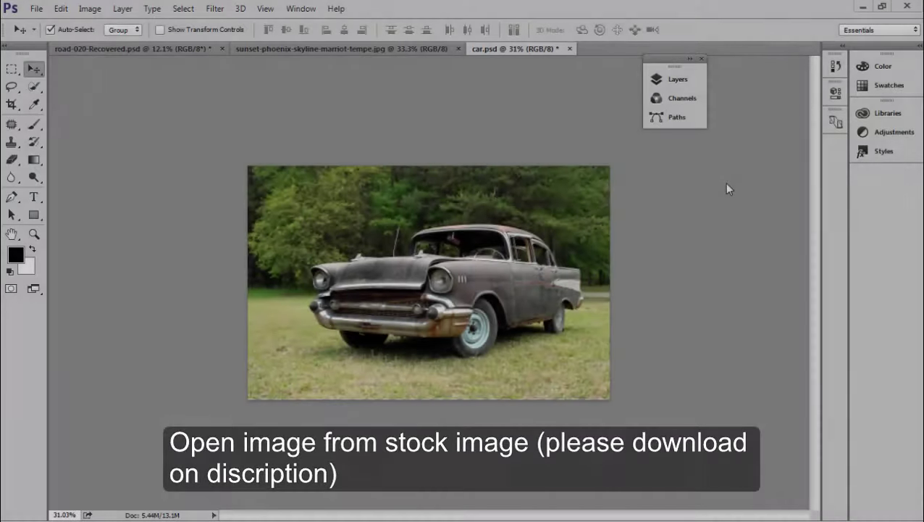
# Step: Zoom in on the car photo and compare it with the sunset and road photos
pyautogui.click(726, 187)
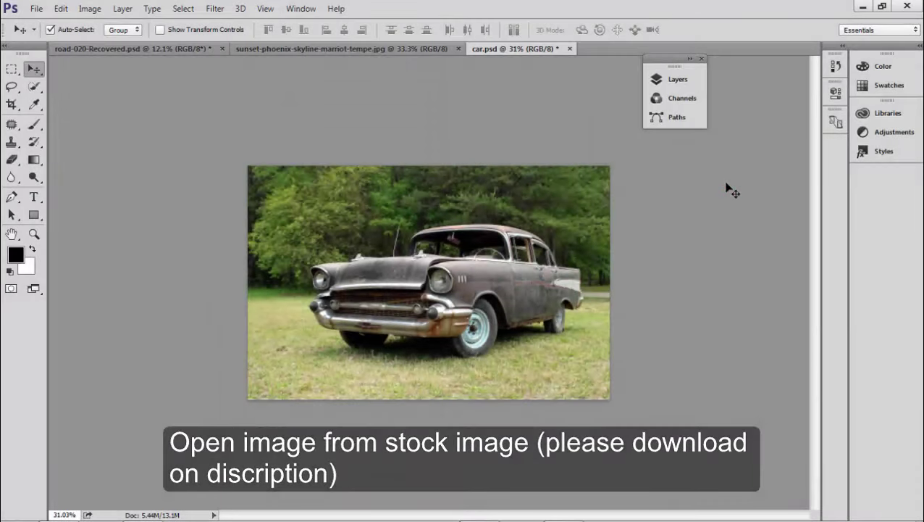
pyautogui.hotkey('ctrl', '+')
pyautogui.hotkey('ctrl', '+')
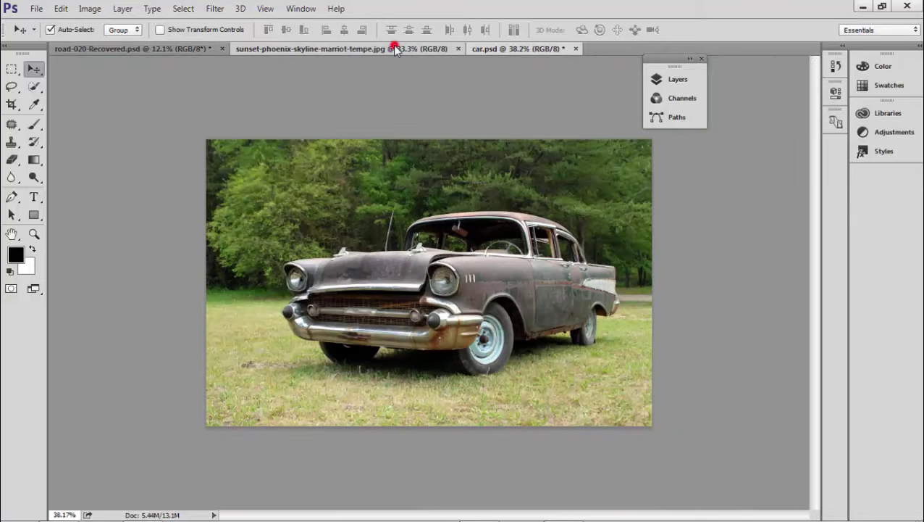
pyautogui.click(395, 48)
pyautogui.click(192, 45)
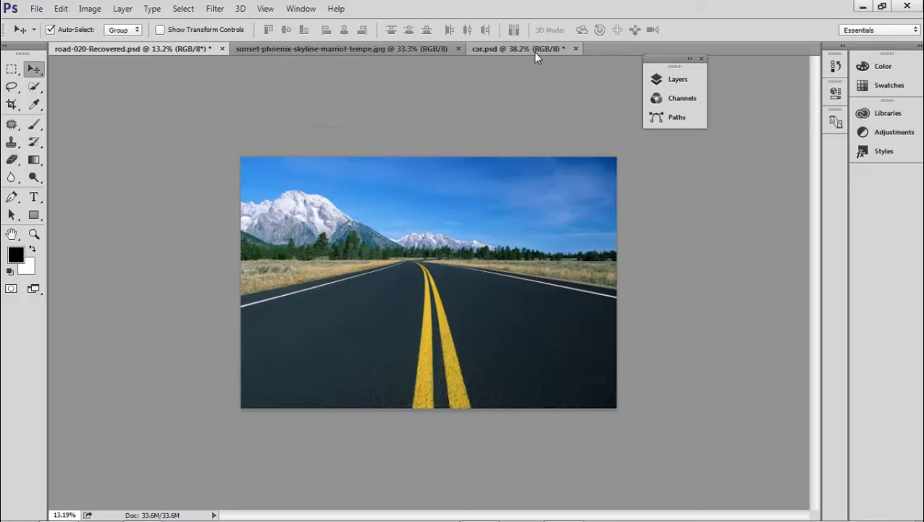
pyautogui.click(535, 48)
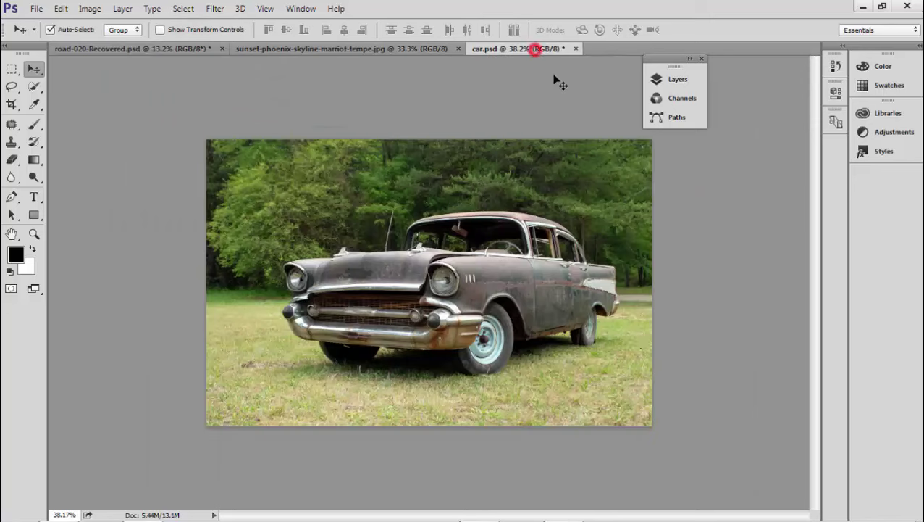
pyautogui.scroll(3, 475, 306)
pyautogui.scroll(-2, 475, 307)
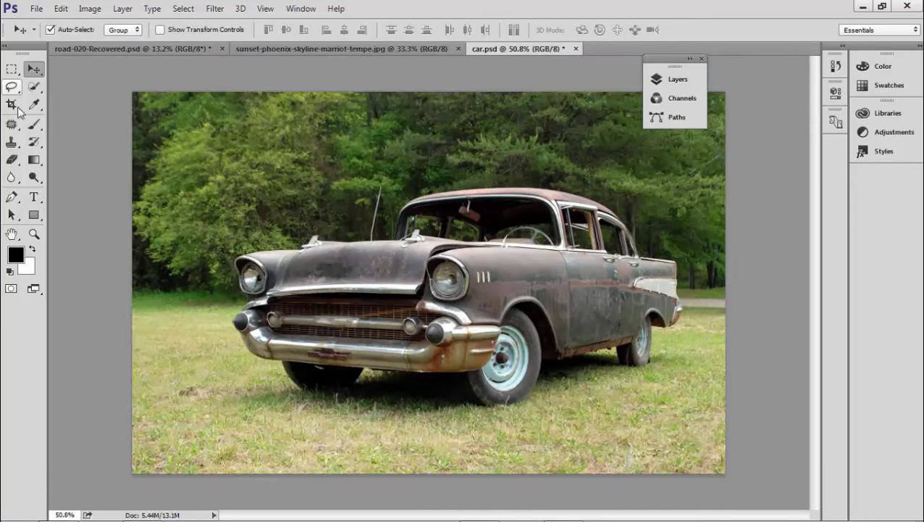
# Step: With the Pen tool, trace the car outline from the bumper's lower edge over the headlight and hood
pyautogui.click(12, 197)
pyautogui.scroll(2, 319, 368)
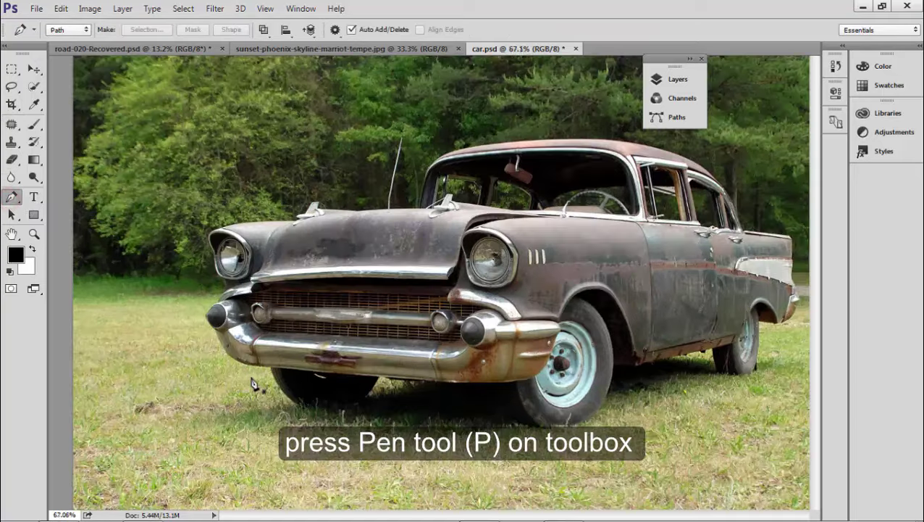
pyautogui.scroll(3, 254, 384)
pyautogui.scroll(2, 297, 364)
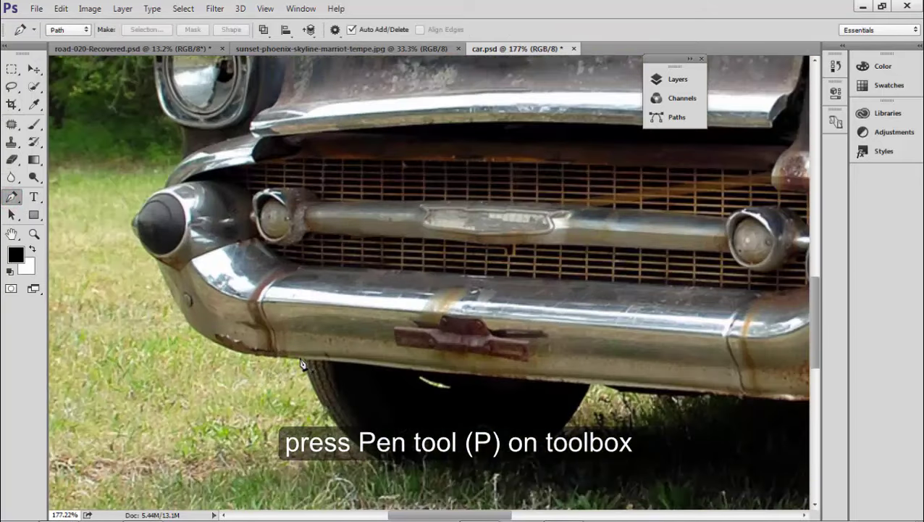
pyautogui.click(303, 360)
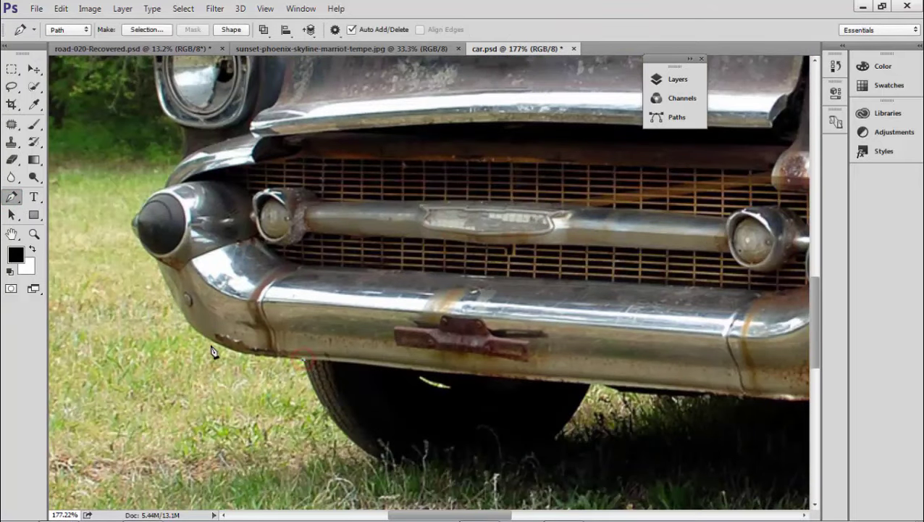
pyautogui.moveTo(208, 343); pyautogui.dragTo(175, 315)
pyautogui.scroll(2, 164, 269)
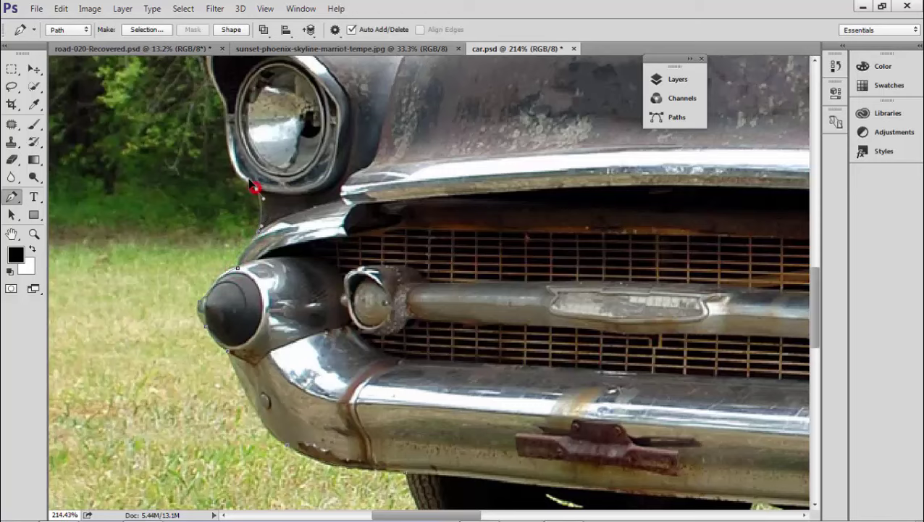
pyautogui.moveTo(237, 183); pyautogui.dragTo(263, 276)
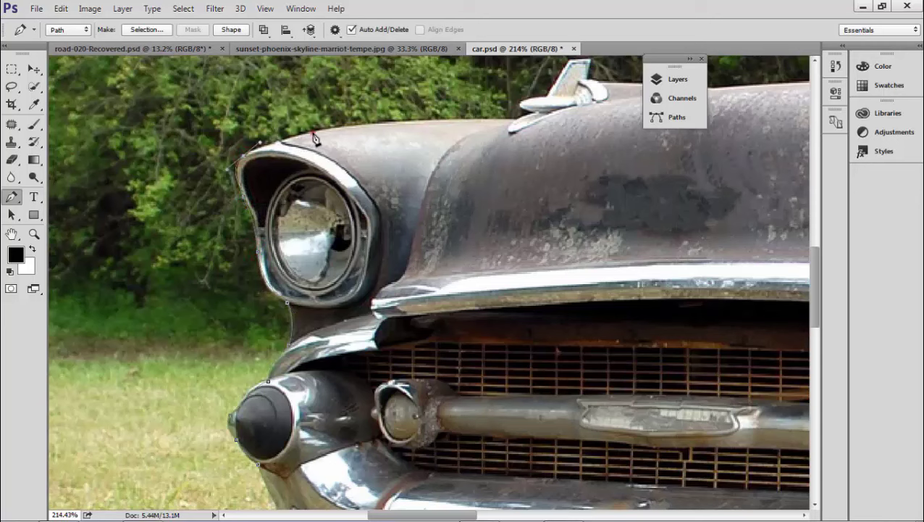
pyautogui.moveTo(313, 134); pyautogui.dragTo(358, 128)
pyautogui.moveTo(461, 121); pyautogui.dragTo(496, 129)
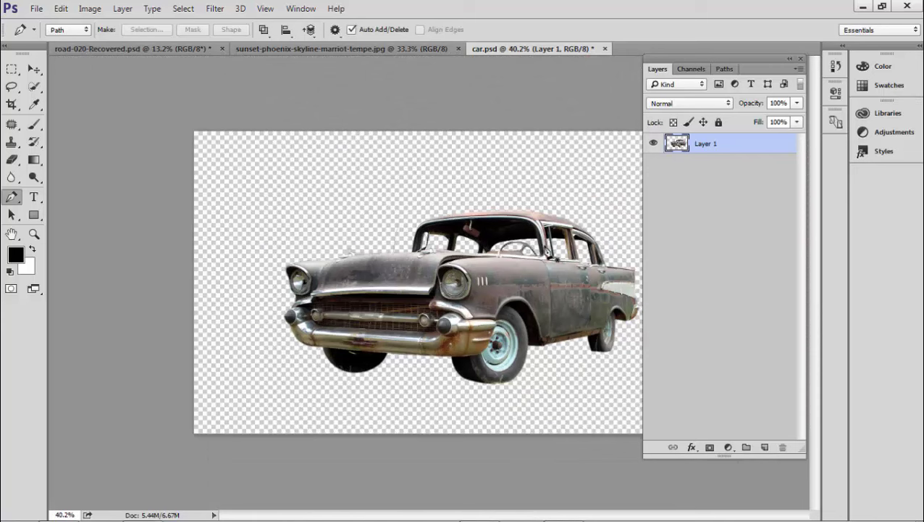
# Step: With the Move tool active, switch via the sunset photo to the road-020-Recovered document
pyautogui.scroll(3, 548, 251)
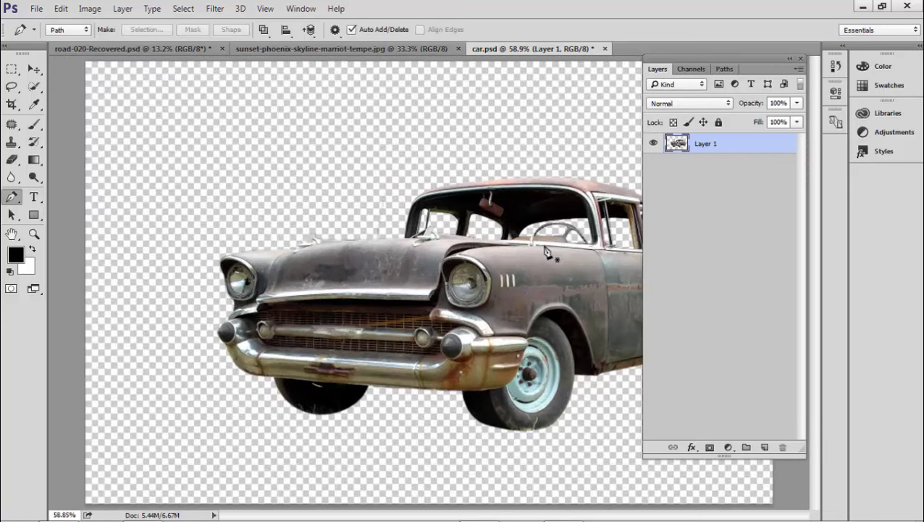
pyautogui.scroll(-5, 548, 252)
pyautogui.press('v')
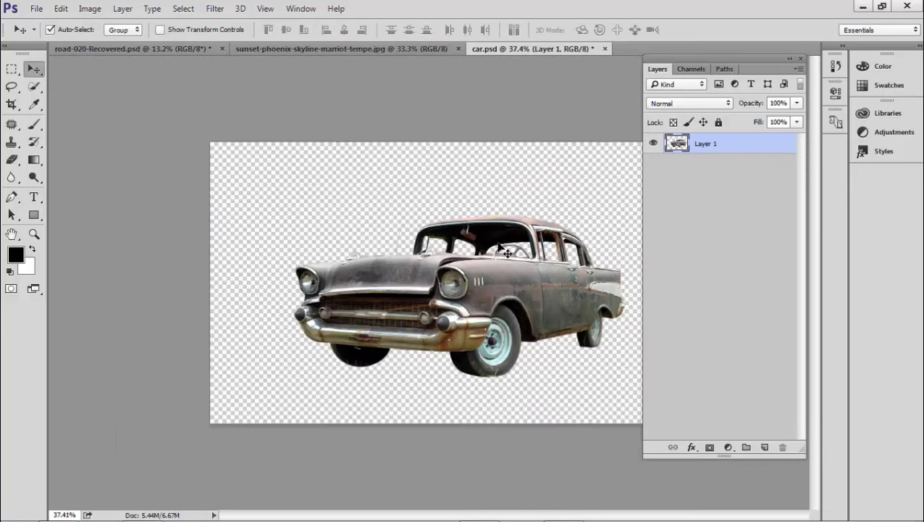
pyautogui.scroll(5, 507, 252)
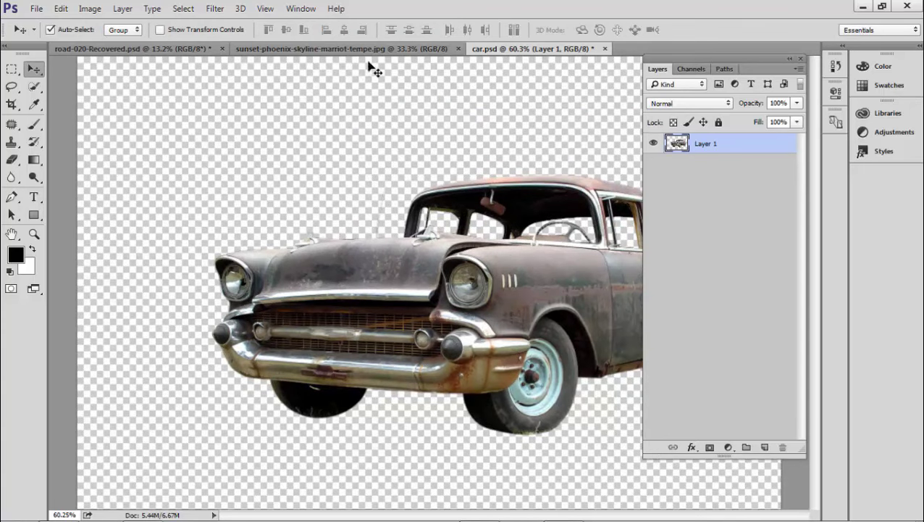
pyautogui.click(407, 50)
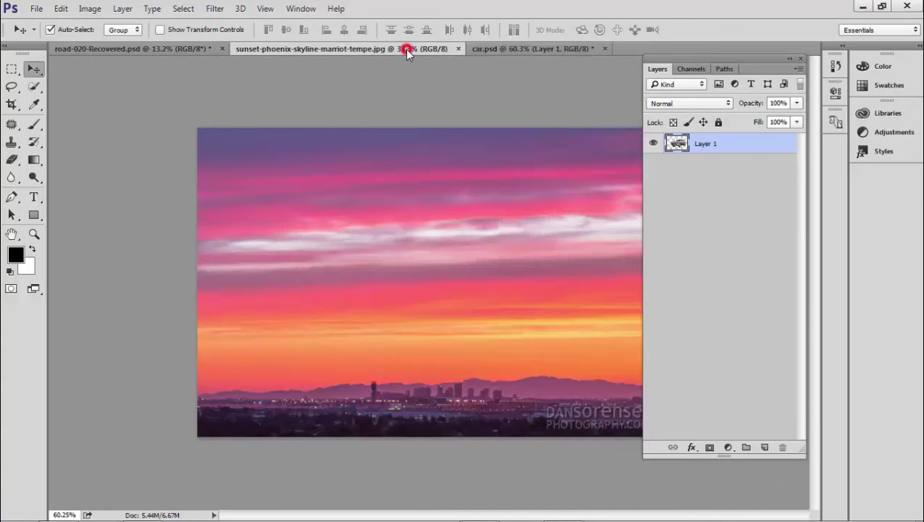
pyautogui.click(200, 50)
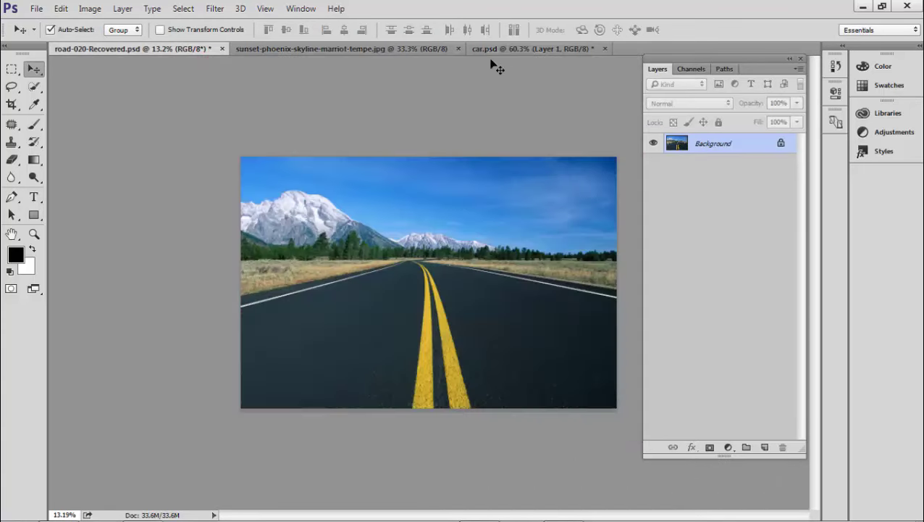
# Step: Drag the cut-out car into the road photo, accept the colour conversion, and close car.psd unsaved
pyautogui.moveTo(494, 48)
pyautogui.mouseDown()
pyautogui.moveTo(464, 104)
pyautogui.moveTo(163, 98)
pyautogui.moveTo(382, 69)
pyautogui.mouseUp()
pyautogui.moveTo(652, 323)
pyautogui.mouseDown()
pyautogui.moveTo(605, 333)
pyautogui.moveTo(303, 293)
pyautogui.mouseUp()
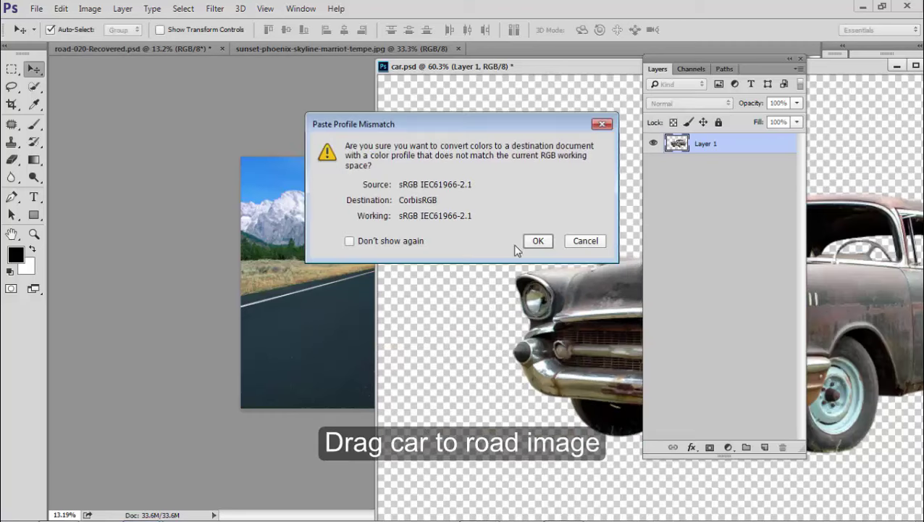
pyautogui.click(538, 241)
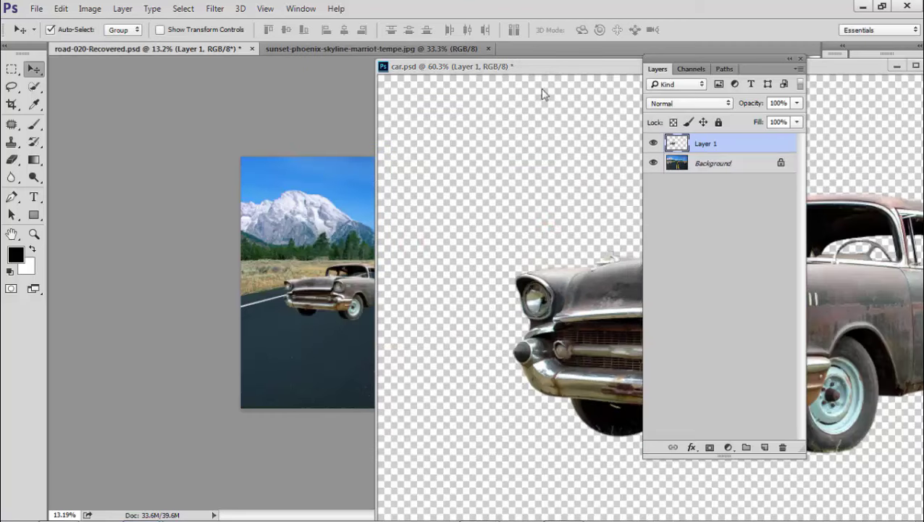
pyautogui.moveTo(542, 67); pyautogui.dragTo(216, 149)
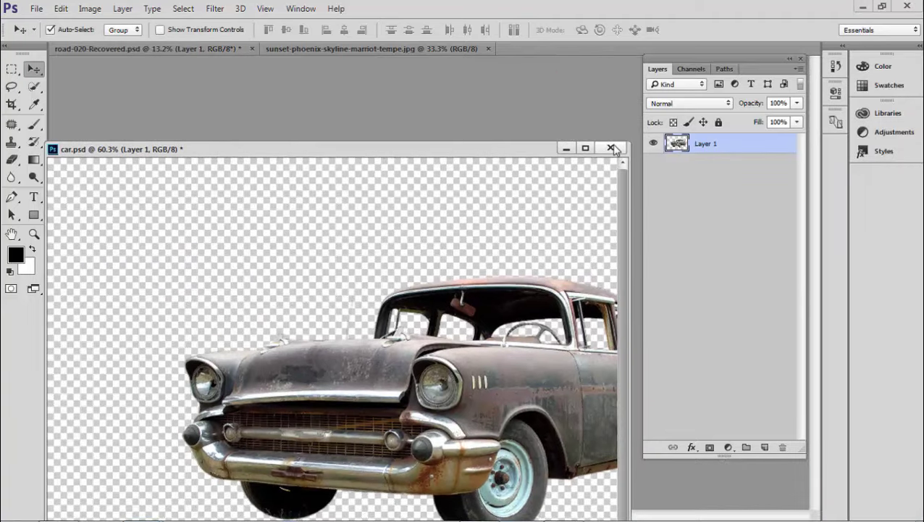
pyautogui.click(611, 148)
pyautogui.click(464, 210)
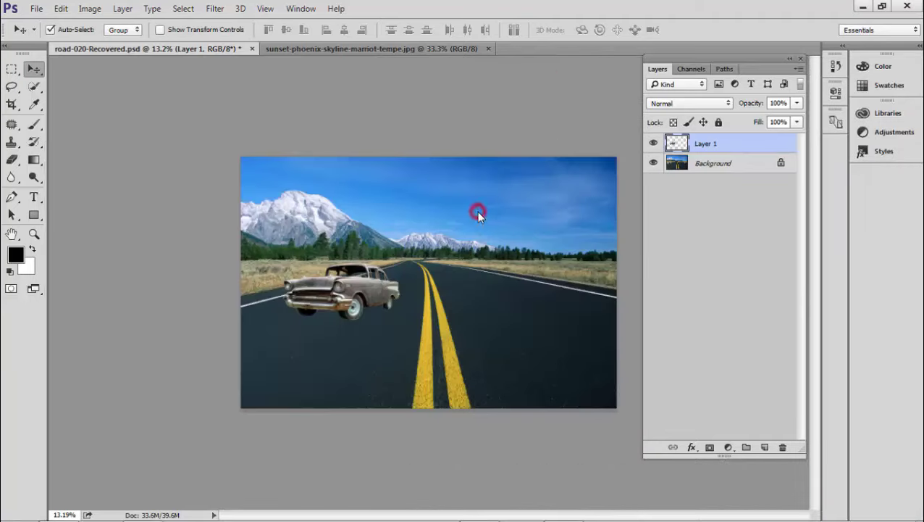
# Step: Position the car in the middle of the road over the yellow centre lines
pyautogui.click(463, 90)
pyautogui.scroll(3, 384, 289)
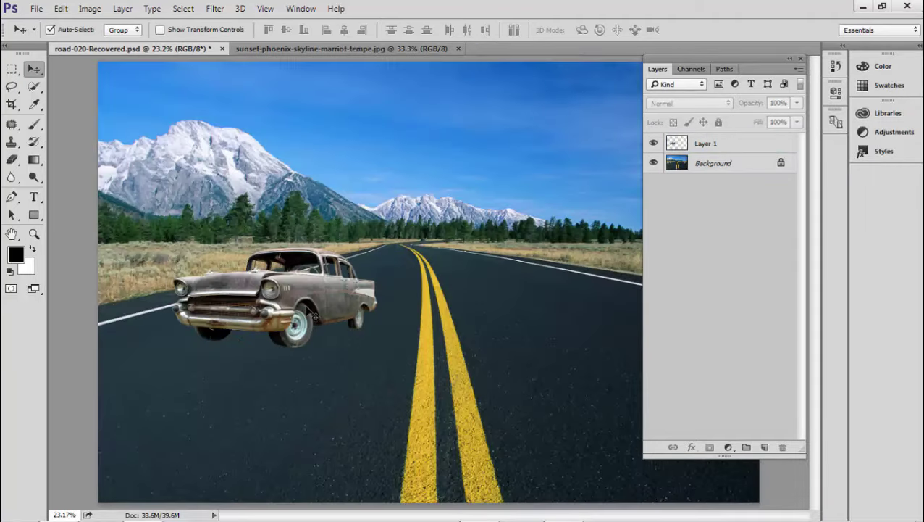
pyautogui.moveTo(315, 317); pyautogui.dragTo(465, 281)
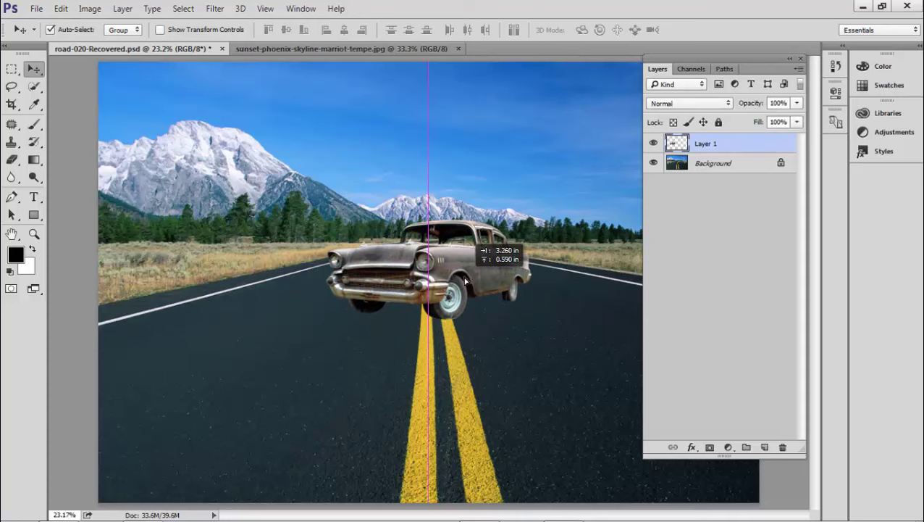
pyautogui.scroll(-3, 462, 275)
pyautogui.moveTo(462, 274); pyautogui.dragTo(462, 303)
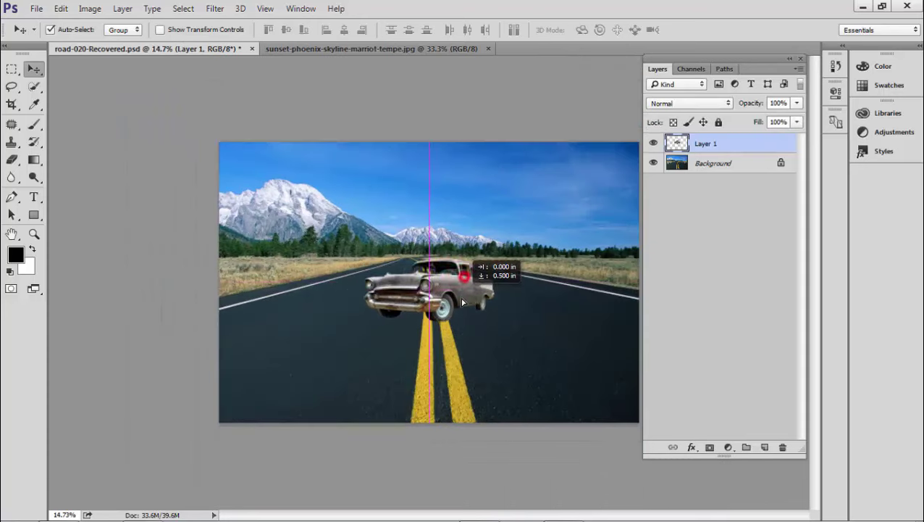
# Step: Free-transform the car up to about 170%, apply it, and nudge it slightly left
pyautogui.hotkey('ctrl', 't')
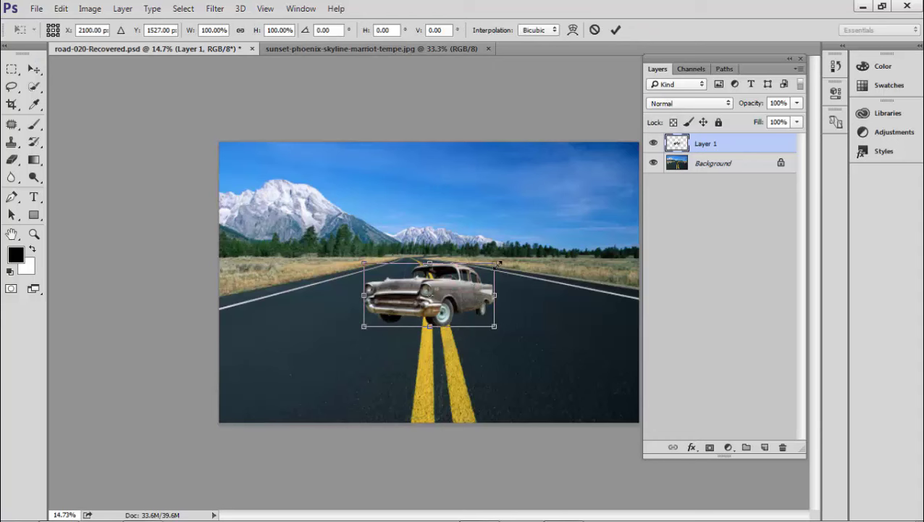
pyautogui.moveTo(494, 263); pyautogui.dragTo(532, 244)
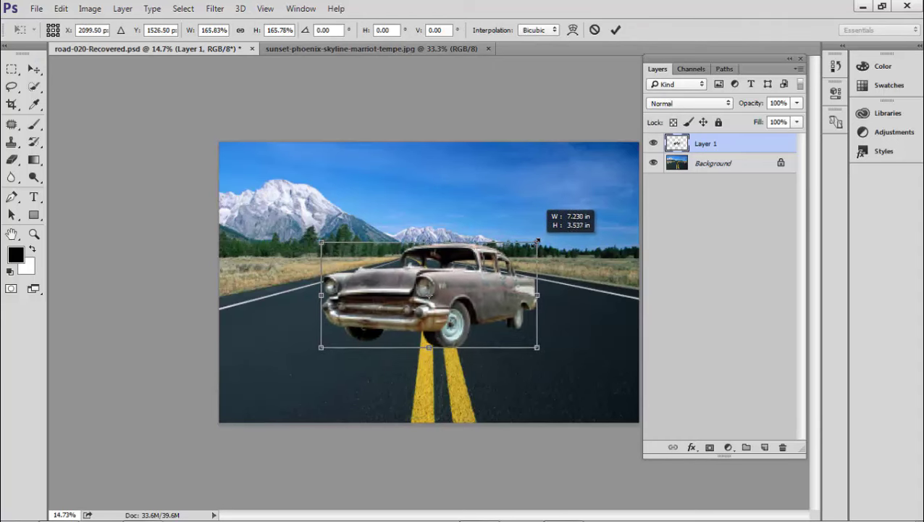
pyautogui.moveTo(533, 244); pyautogui.dragTo(540, 241)
pyautogui.moveTo(478, 290); pyautogui.dragTo(474, 279)
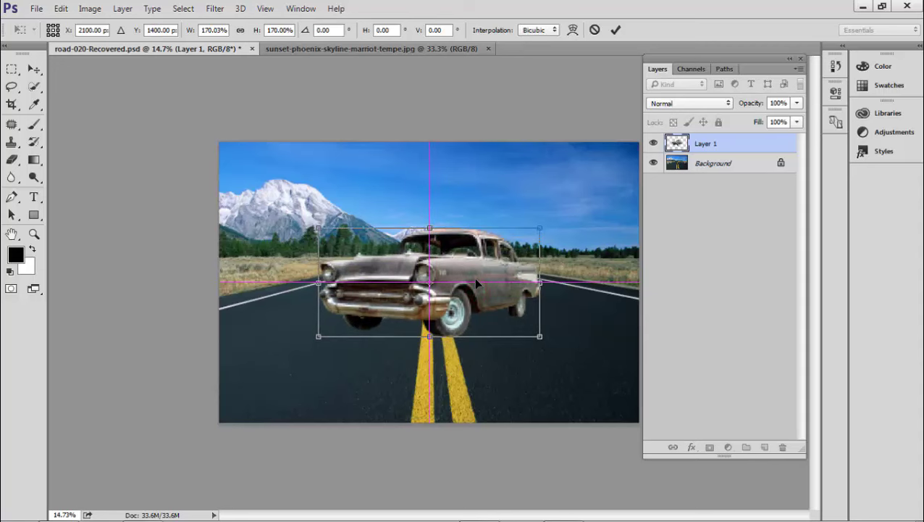
pyautogui.press('Return')
pyautogui.scroll(3, 467, 269)
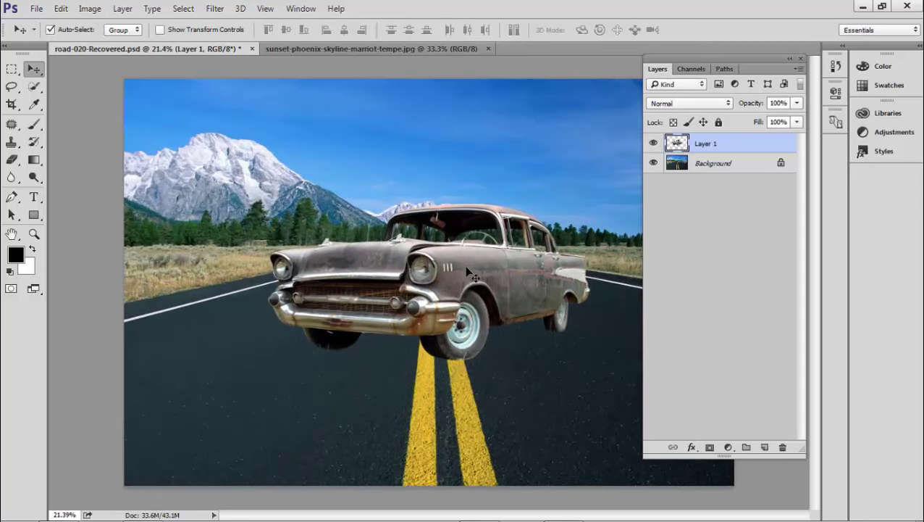
pyautogui.moveTo(472, 278); pyautogui.dragTo(455, 278)
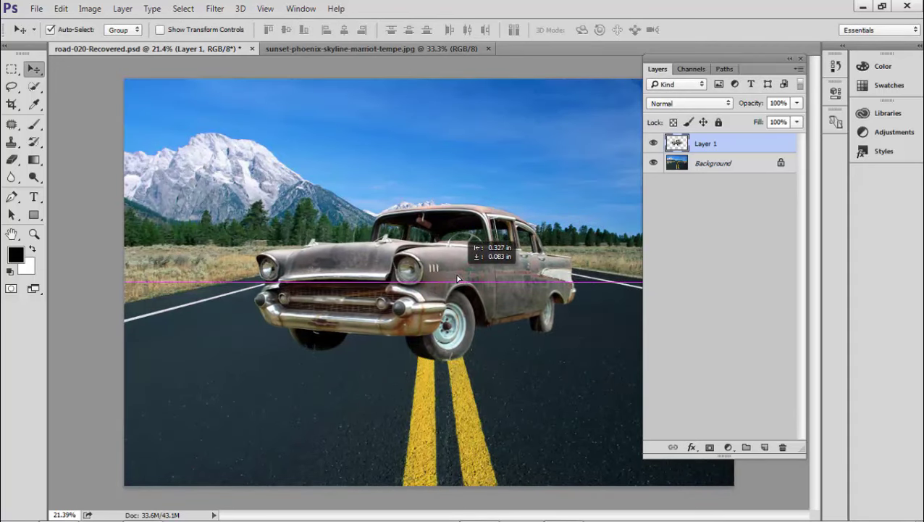
pyautogui.scroll(-3, 457, 279)
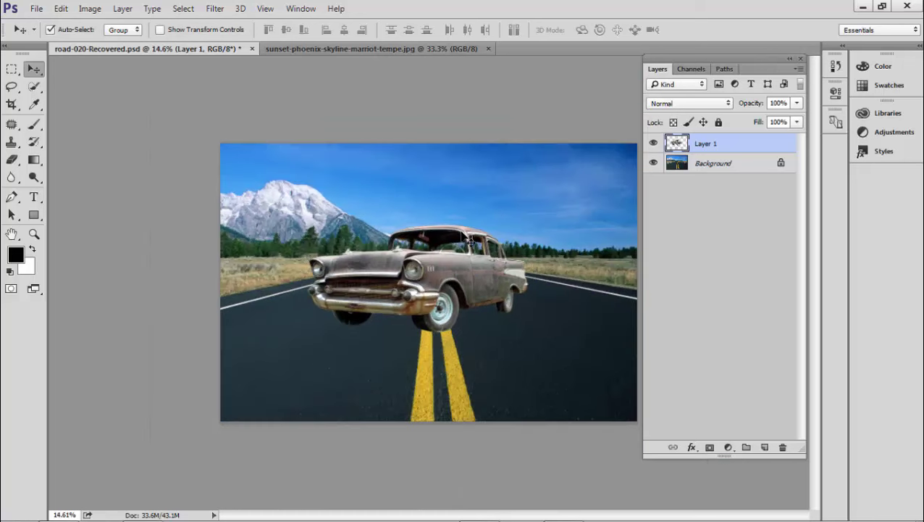
pyautogui.scroll(2, 469, 239)
pyautogui.scroll(4, 464, 261)
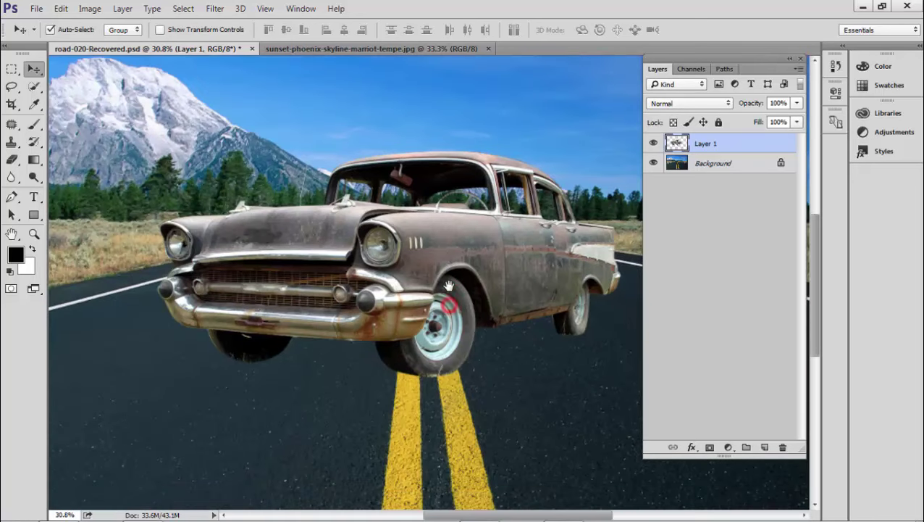
pyautogui.scroll(1, 449, 285)
pyautogui.scroll(3, 449, 285)
pyautogui.scroll(3, 449, 285)
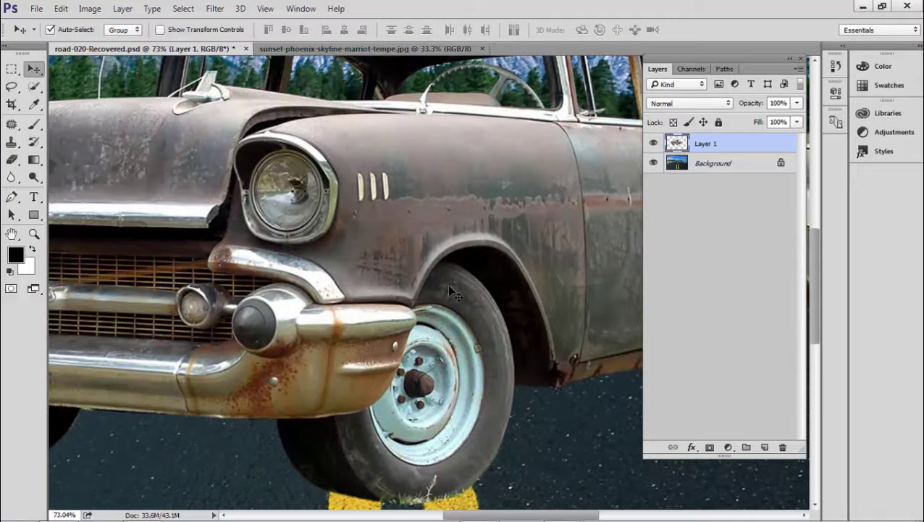
pyautogui.scroll(3, 449, 285)
pyautogui.scroll(-3, 447, 284)
pyautogui.scroll(2, 458, 377)
pyautogui.scroll(3, 442, 348)
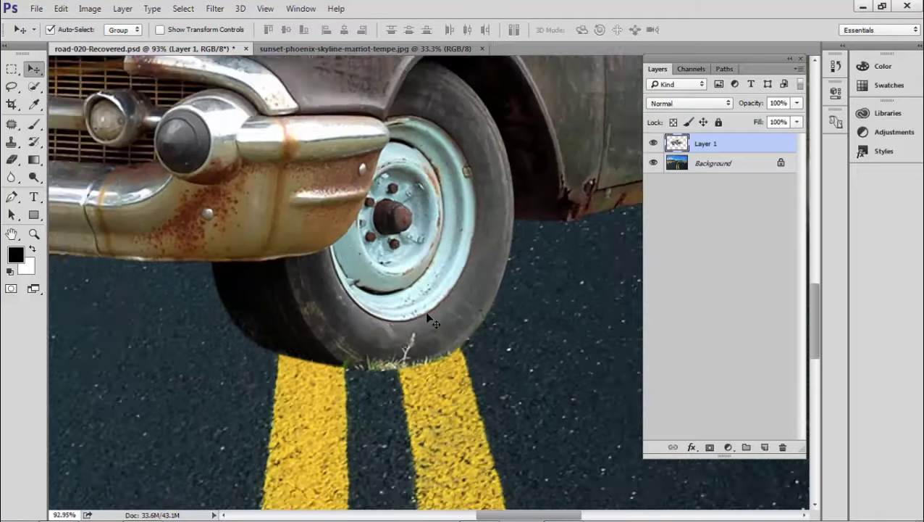
pyautogui.scroll(3, 428, 318)
pyautogui.scroll(-1, 424, 348)
pyautogui.scroll(-3, 413, 379)
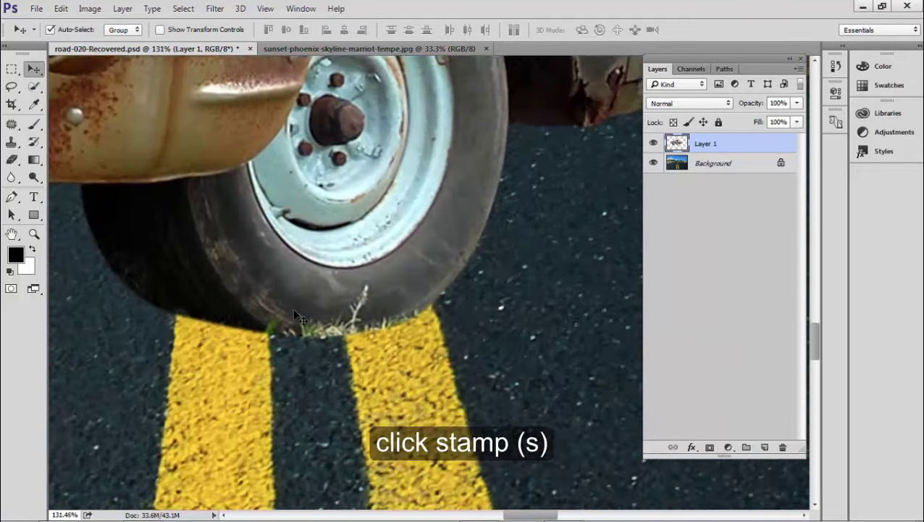
pyautogui.scroll(-4, 292, 308)
pyautogui.scroll(-4, 290, 317)
pyautogui.scroll(2, 310, 309)
pyautogui.scroll(3, 310, 309)
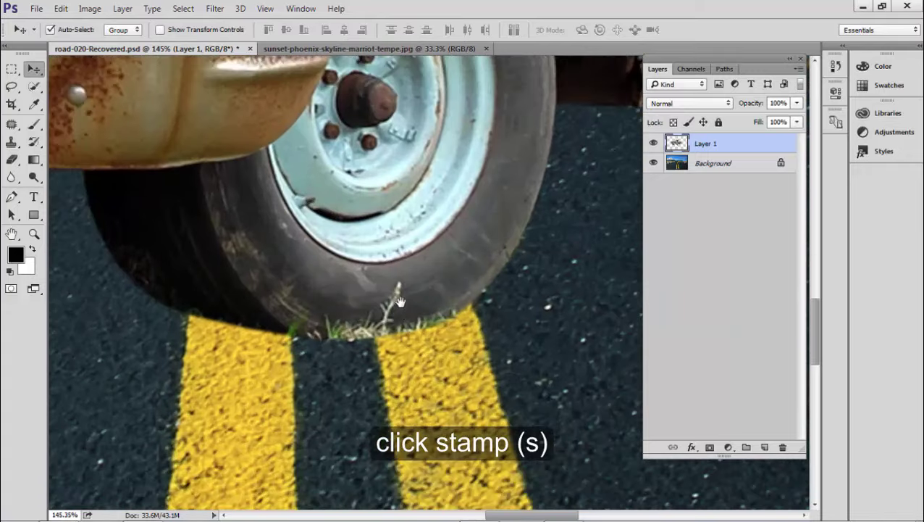
# Step: Using the Clone Stamp, cover the grass stalk beside the front tyre with tyre texture
pyautogui.click(11, 143)
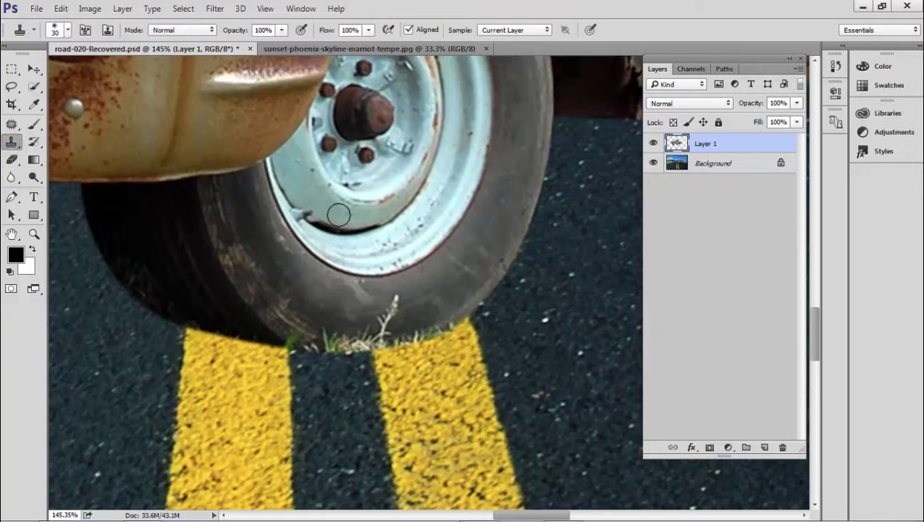
pyautogui.scroll(2, 394, 319)
pyautogui.moveTo(427, 313); pyautogui.dragTo(403, 312)
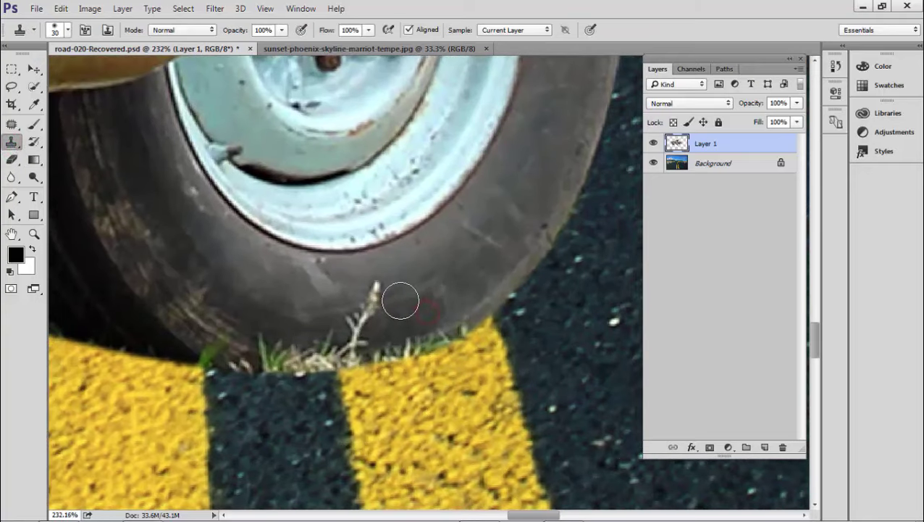
pyautogui.keyDown('alt'); pyautogui.click(407, 297); pyautogui.keyUp('alt')
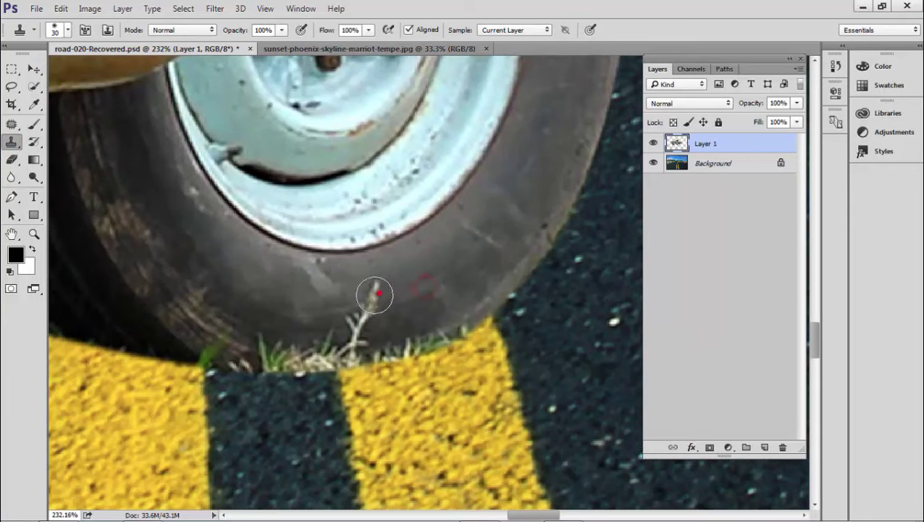
pyautogui.moveTo(372, 293); pyautogui.dragTo(363, 319)
pyautogui.moveTo(382, 283)
pyautogui.mouseDown()
pyautogui.moveTo(358, 331)
pyautogui.moveTo(281, 337)
pyautogui.mouseUp()
# Step: Resample clean tyre texture and clone it over the grass along the front tyre's base
pyautogui.keyDown('alt'); pyautogui.click(419, 313); pyautogui.keyUp('alt')
pyautogui.click(281, 339)
pyautogui.click(287, 341)
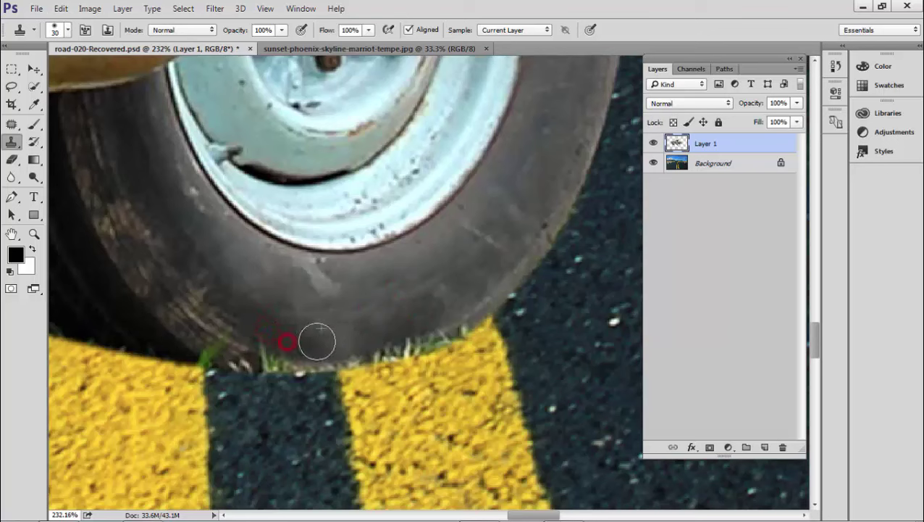
pyautogui.click(257, 337)
pyautogui.click(214, 325)
pyautogui.click(190, 310)
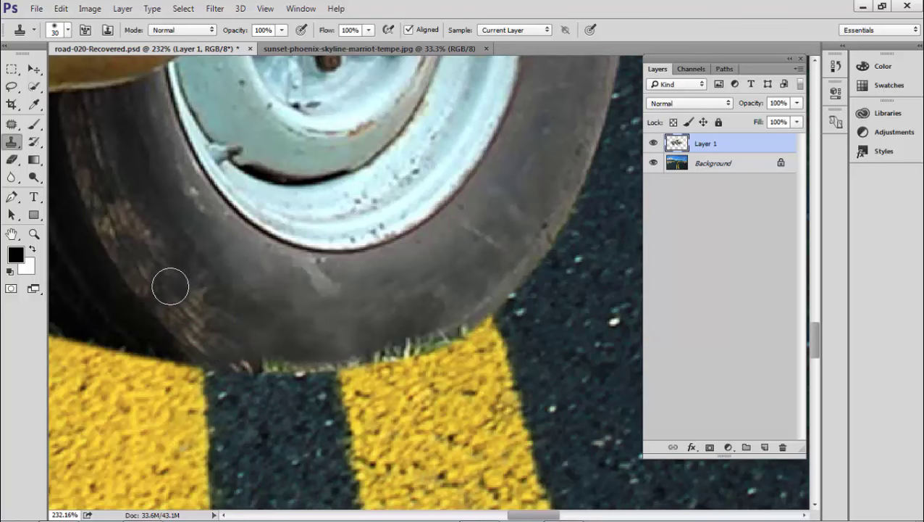
pyautogui.keyDown('alt'); pyautogui.click(170, 286); pyautogui.keyUp('alt')
pyautogui.click(216, 337)
# Step: Clone tyre texture over the grass along the front tyre's lower edge
pyautogui.hscroll(-2, 283, 335)
pyautogui.hscroll(-2, 300, 326)
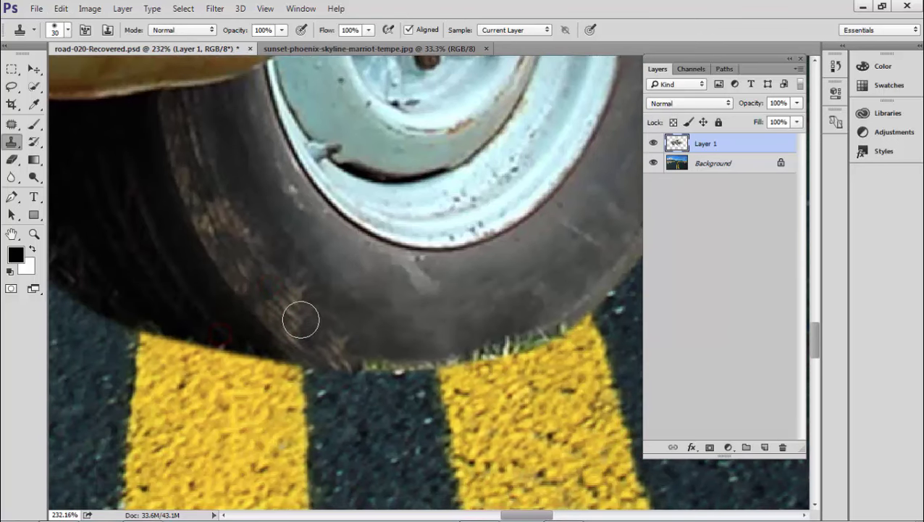
pyautogui.moveTo(347, 350); pyautogui.dragTo(435, 347)
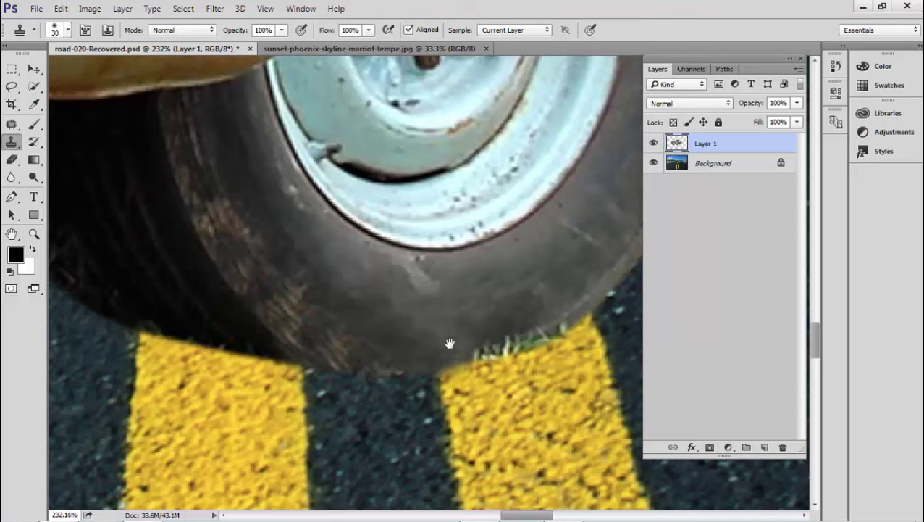
pyautogui.hscroll(2, 253, 342)
pyautogui.moveTo(360, 367)
pyautogui.mouseDown()
pyautogui.moveTo(523, 315)
pyautogui.moveTo(474, 334)
pyautogui.mouseUp()
# Step: Cover the pale grass stalks under the far front tyre
pyautogui.scroll(-2, 506, 314)
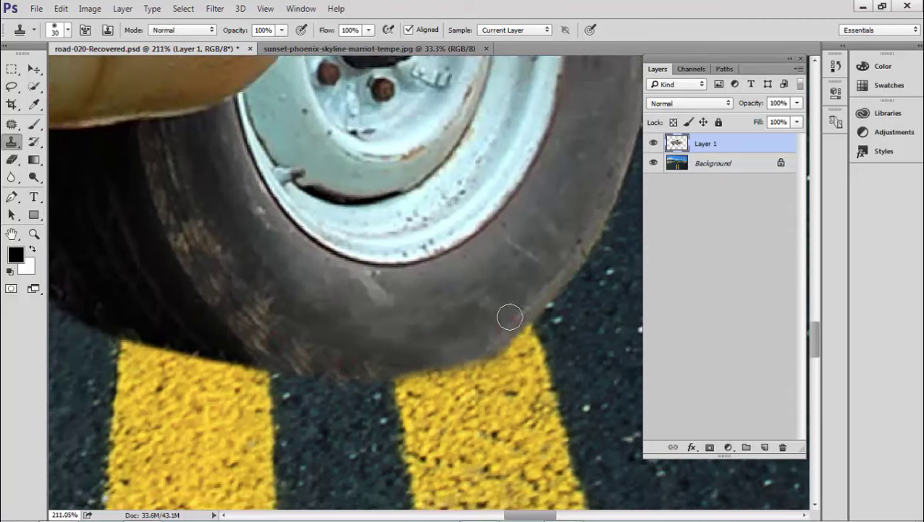
pyautogui.scroll(-2, 506, 314)
pyautogui.scroll(-2, 498, 331)
pyautogui.scroll(-2, 497, 331)
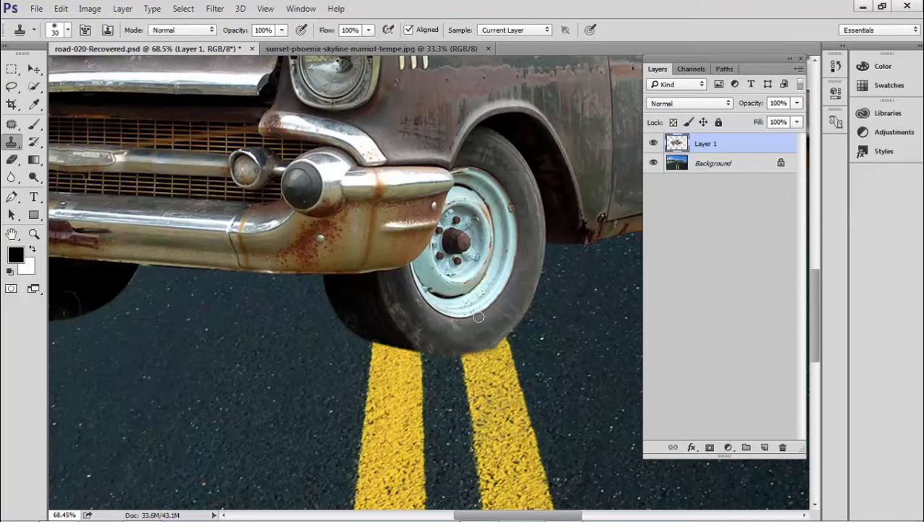
pyautogui.scroll(2, 478, 316)
pyautogui.scroll(-3, 304, 316)
pyautogui.hscroll(-2, 403, 303)
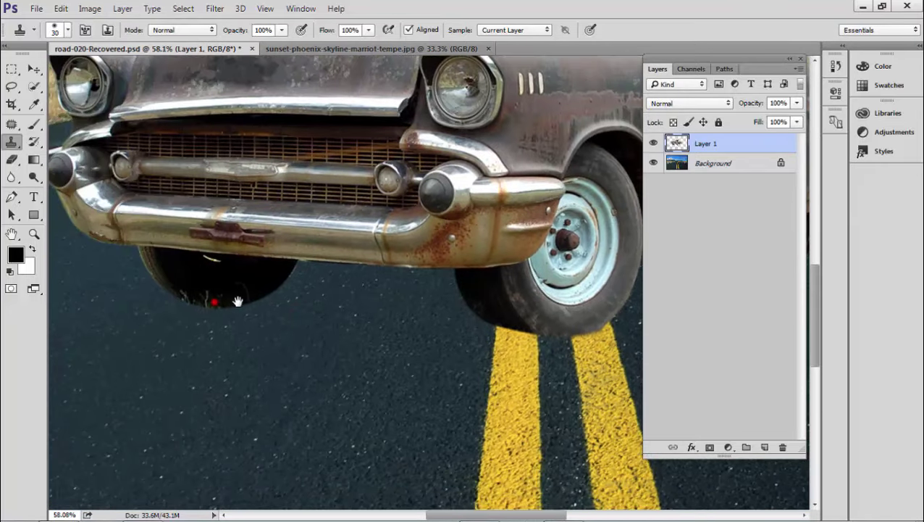
pyautogui.hscroll(-2, 237, 301)
pyautogui.scroll(4, 302, 297)
pyautogui.scroll(3, 326, 297)
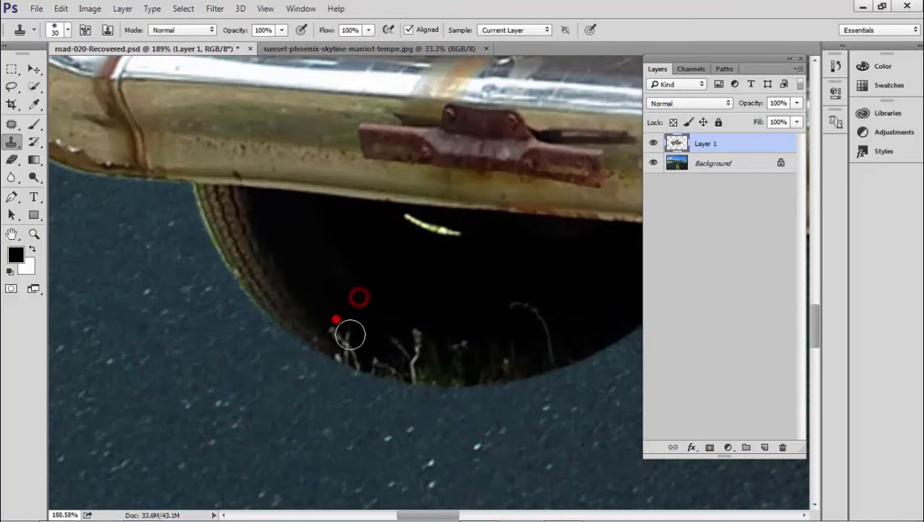
pyautogui.moveTo(350, 334)
pyautogui.mouseDown()
pyautogui.moveTo(340, 326)
pyautogui.moveTo(413, 357)
pyautogui.moveTo(394, 331)
pyautogui.mouseUp()
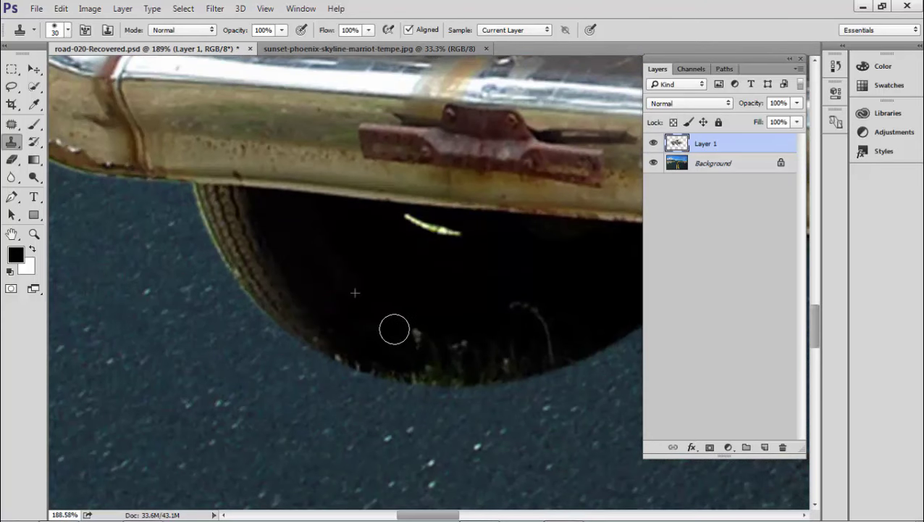
# Step: Clone dark shadow over the faint grass stalks and specks beneath the bumper
pyautogui.hscroll(1, 487, 355)
pyautogui.hscroll(1, 428, 349)
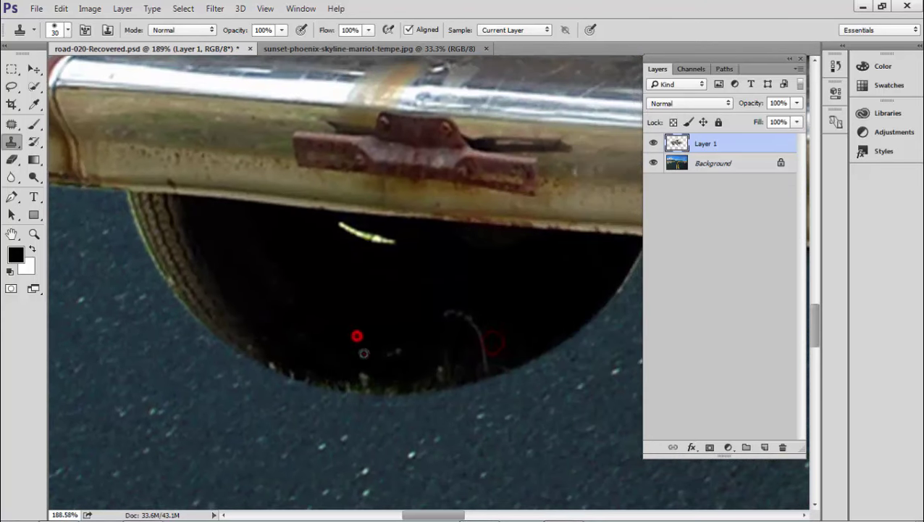
pyautogui.moveTo(458, 325); pyautogui.dragTo(471, 355)
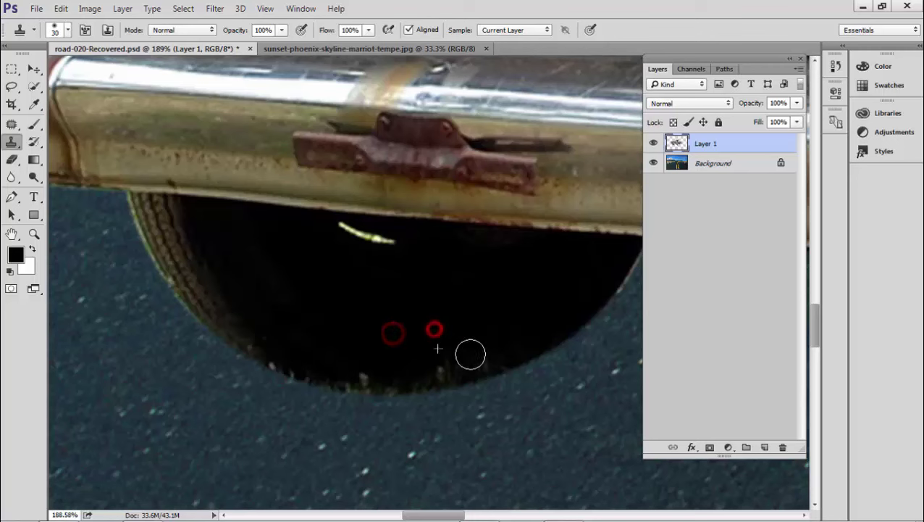
pyautogui.click(440, 362)
pyautogui.click(354, 373)
pyautogui.keyDown('alt'); pyautogui.click(333, 323); pyautogui.keyUp('alt')
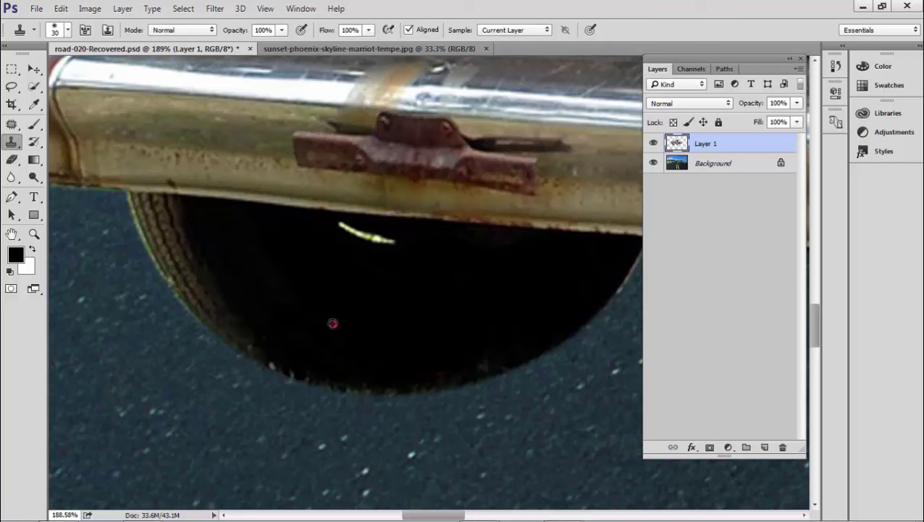
pyautogui.moveTo(353, 375); pyautogui.dragTo(441, 371)
pyautogui.click(488, 352)
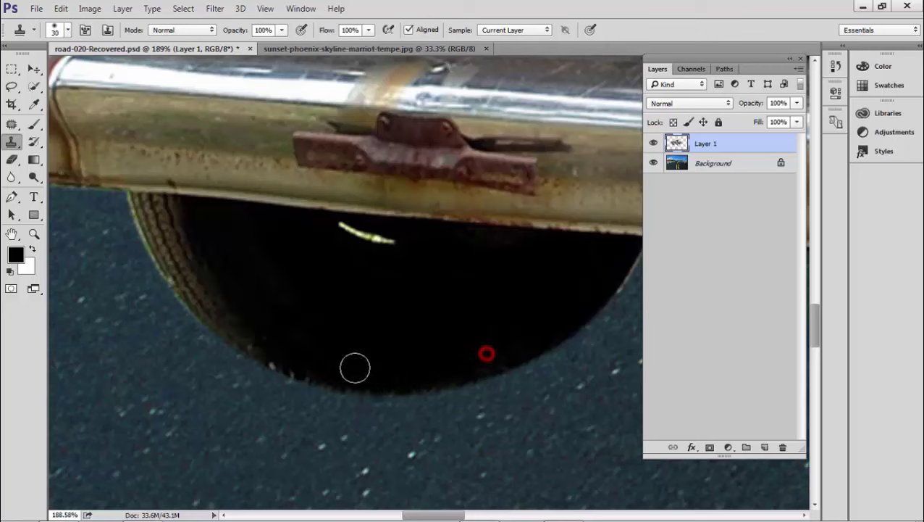
pyautogui.moveTo(328, 371); pyautogui.dragTo(286, 345)
pyautogui.scroll(-5, 409, 317)
pyautogui.scroll(1, 424, 319)
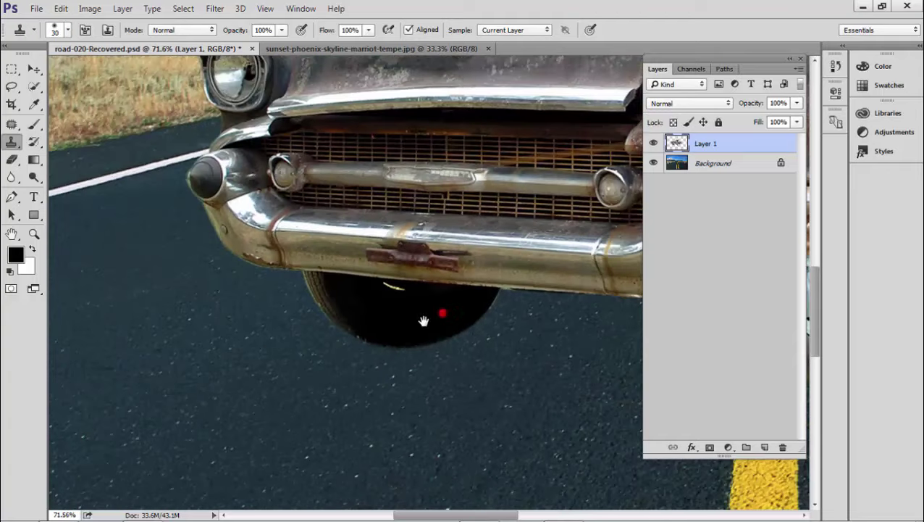
pyautogui.scroll(2, 423, 320)
pyautogui.scroll(-2, 440, 311)
pyautogui.hscroll(3, 482, 320)
# Step: Sample clean texture near the rear tyre and clone it onto the tyre's shadow
pyautogui.hscroll(3, 481, 320)
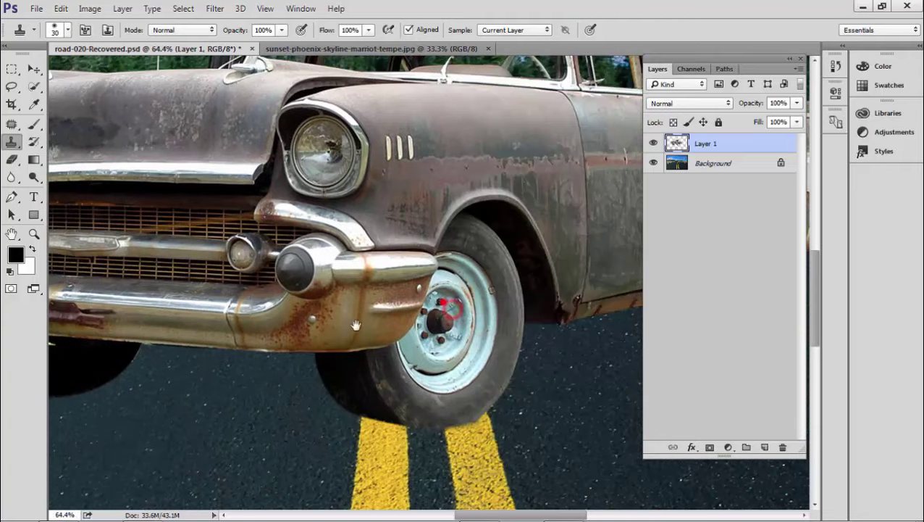
pyautogui.hscroll(3, 493, 304)
pyautogui.hscroll(3, 493, 304)
pyautogui.hscroll(2, 419, 336)
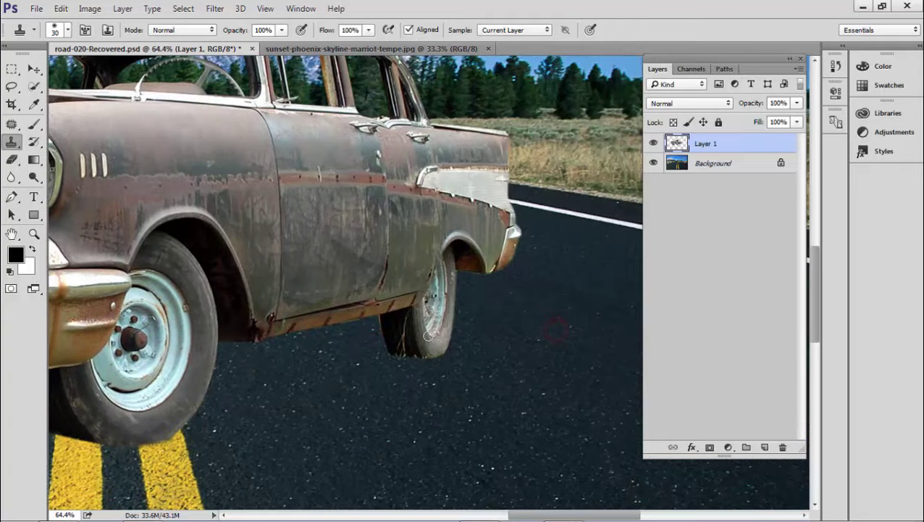
pyautogui.scroll(3, 355, 369)
pyautogui.hscroll(2, 354, 369)
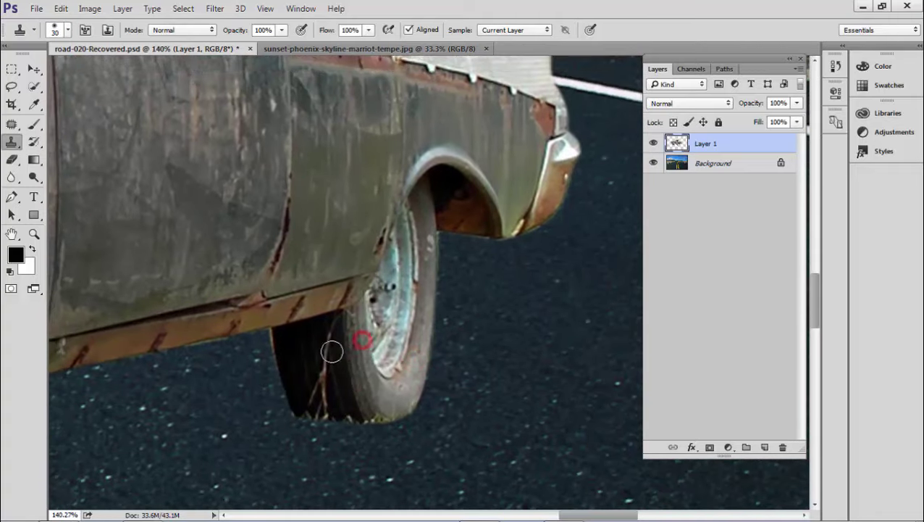
pyautogui.scroll(2, 331, 351)
pyautogui.scroll(-2, 324, 355)
pyautogui.click(331, 319)
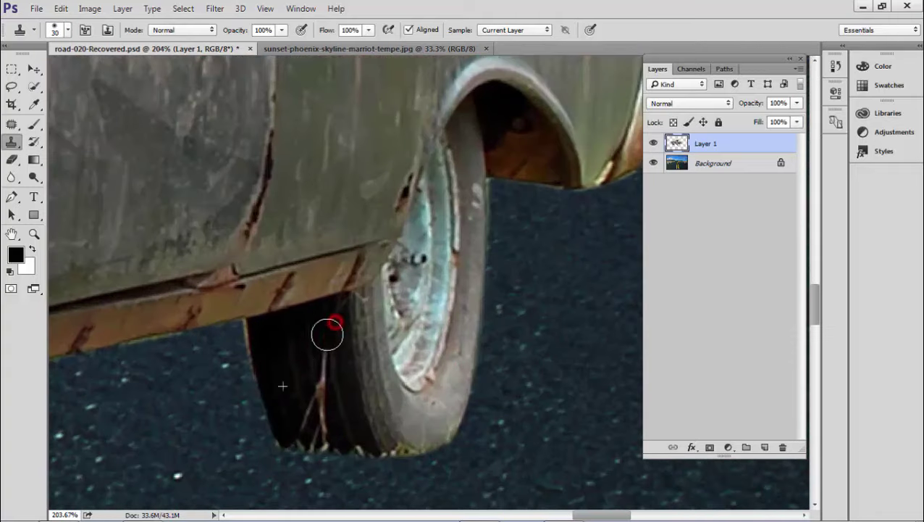
pyautogui.scroll(2, 337, 377)
pyautogui.scroll(1, 337, 377)
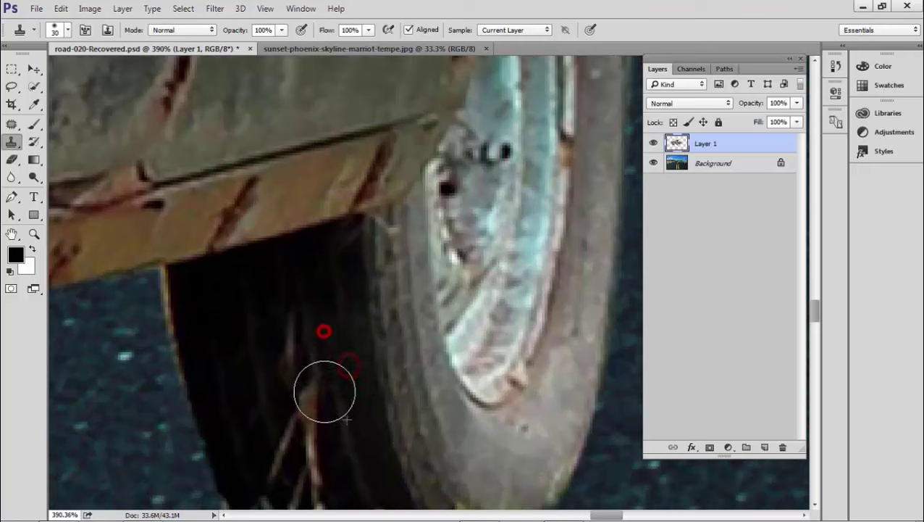
pyautogui.click(348, 392)
pyautogui.click(333, 330)
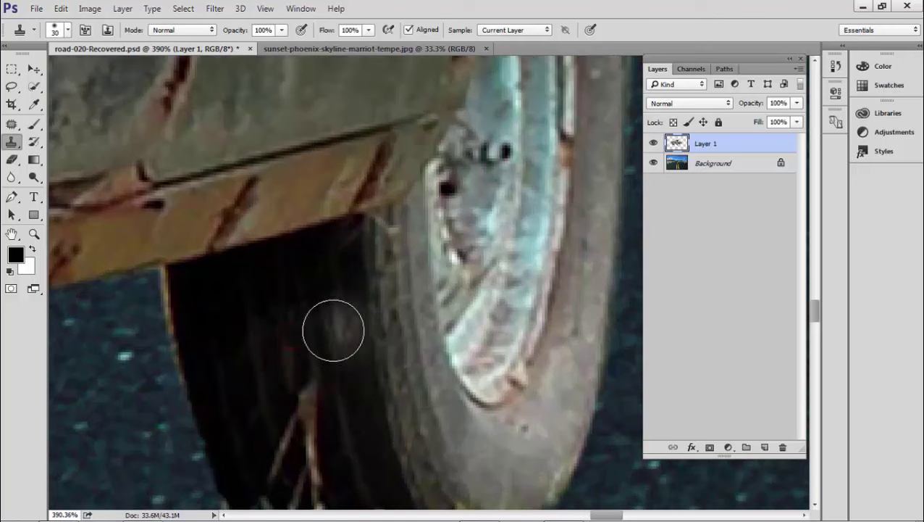
# Step: With a smaller brush, darken the light twig streaks beneath the rear tyre using shadow samples
pyautogui.press('[')
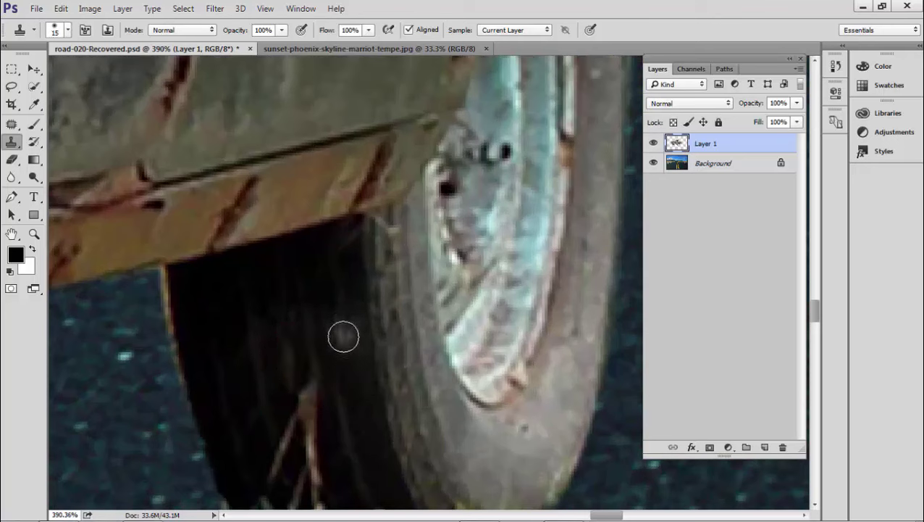
pyautogui.click(301, 340)
pyautogui.moveTo(353, 385); pyautogui.dragTo(332, 302)
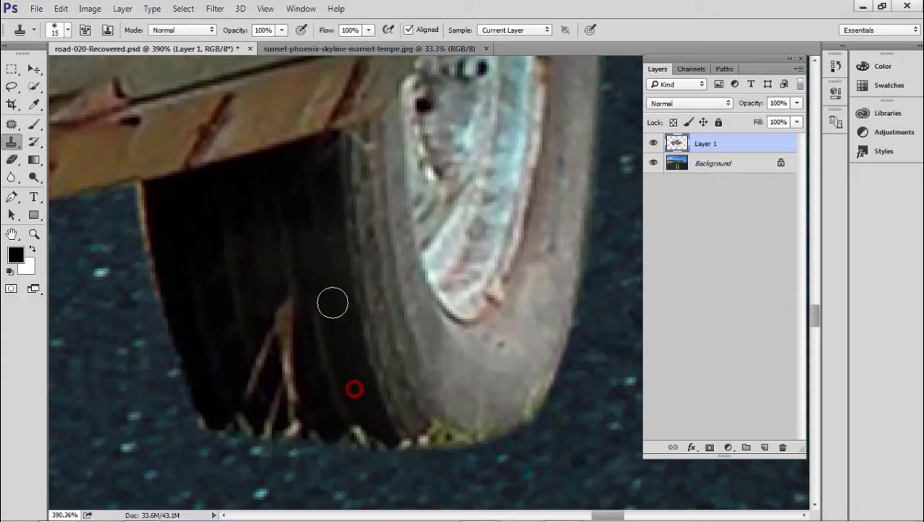
pyautogui.click(282, 319)
pyautogui.moveTo(282, 319); pyautogui.dragTo(268, 354)
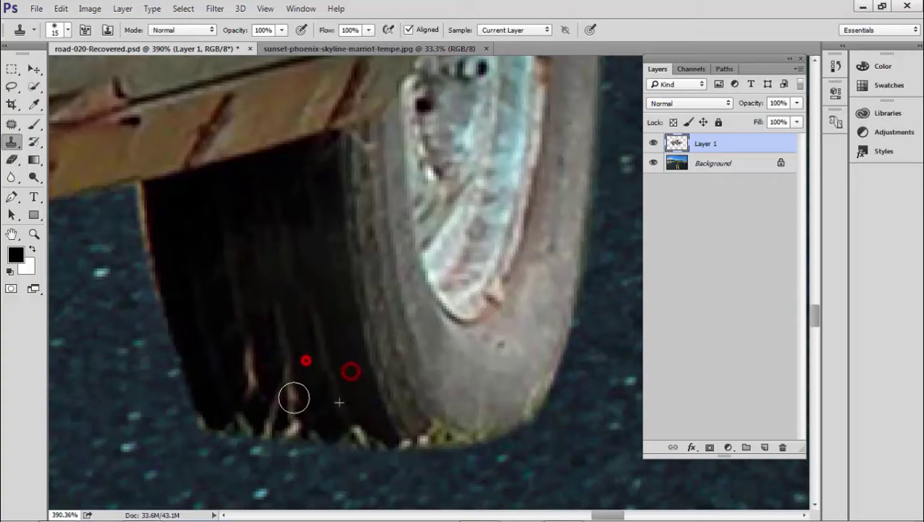
pyautogui.click(305, 361)
pyautogui.keyDown('alt'); pyautogui.click(289, 331); pyautogui.keyUp('alt')
pyautogui.moveTo(254, 387)
pyautogui.mouseDown()
pyautogui.moveTo(247, 364)
pyautogui.moveTo(316, 285)
pyautogui.mouseUp()
pyautogui.moveTo(250, 319); pyautogui.dragTo(318, 326)
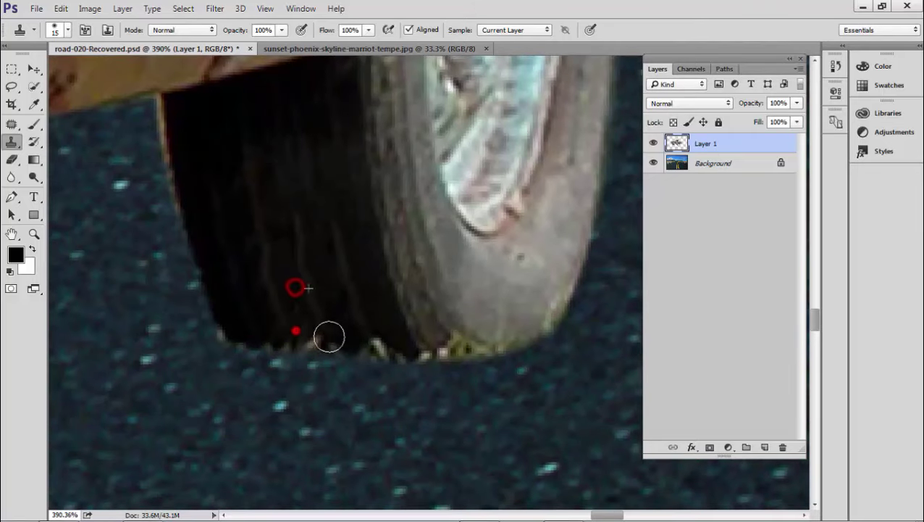
pyautogui.moveTo(293, 331)
pyautogui.mouseDown()
pyautogui.moveTo(340, 337)
pyautogui.moveTo(260, 334)
pyautogui.moveTo(233, 291)
pyautogui.mouseUp()
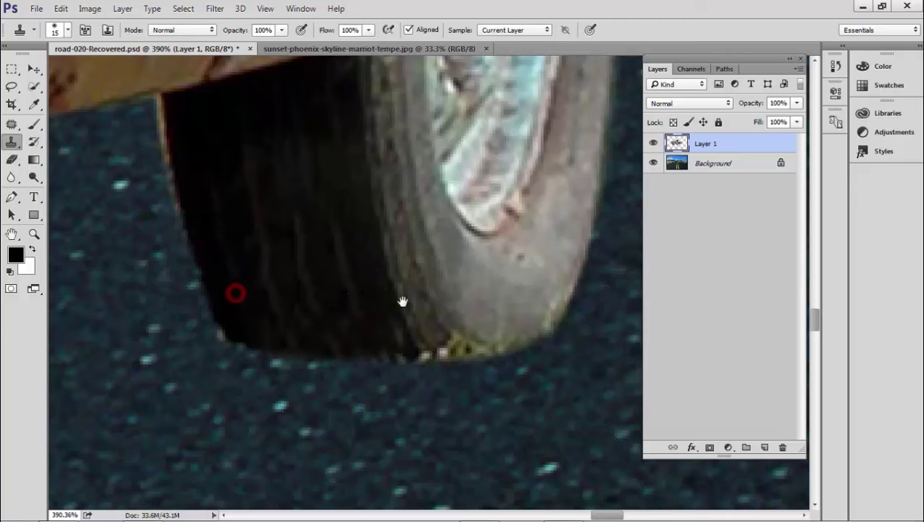
# Step: Patch the rear tyre's lower edge where it meets the road
pyautogui.moveTo(402, 302); pyautogui.dragTo(324, 314)
pyautogui.scroll(1, 376, 326)
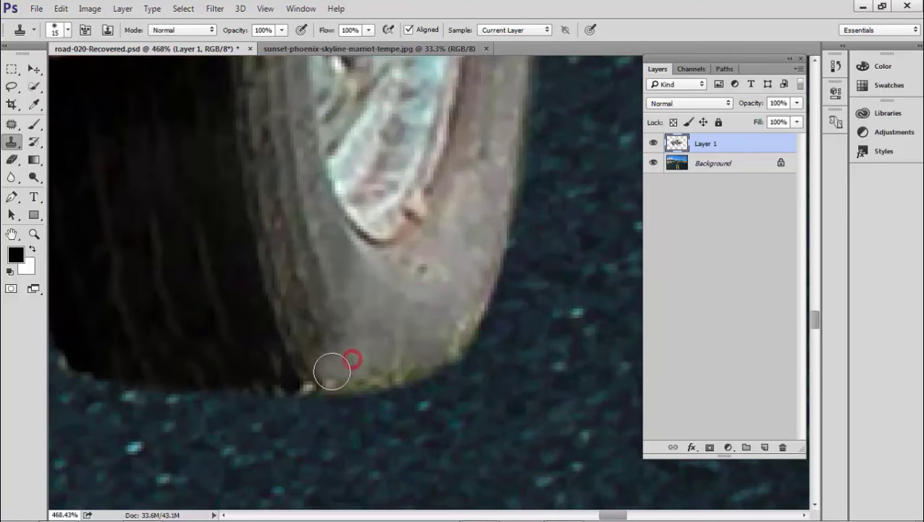
pyautogui.click(437, 317)
pyautogui.click(399, 363)
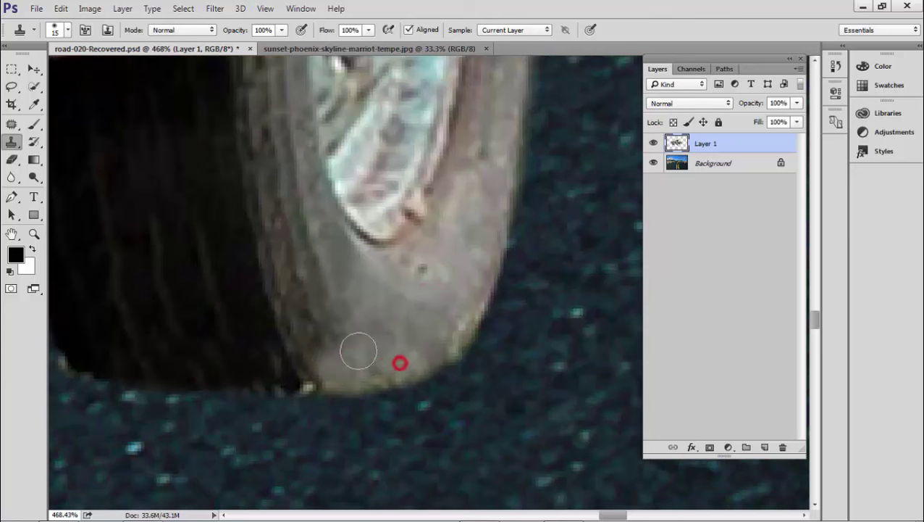
pyautogui.scroll(-1, 355, 299)
pyautogui.click(319, 326)
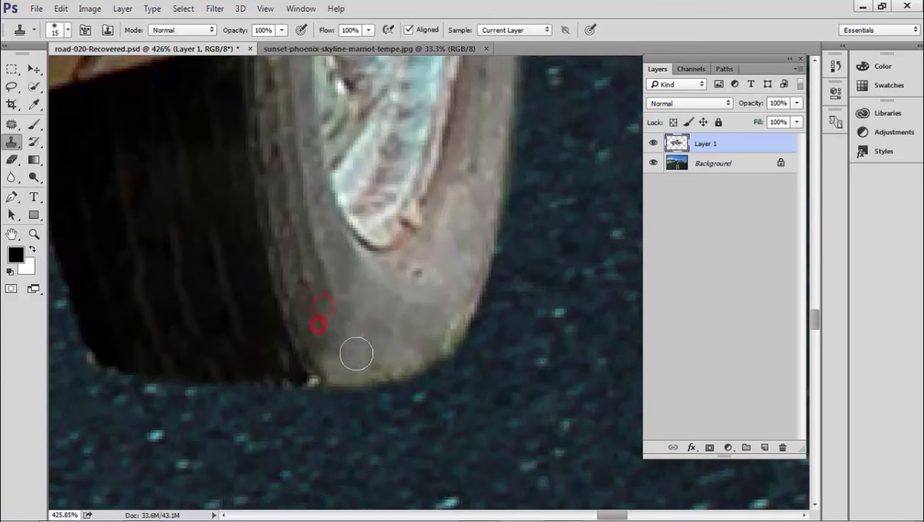
pyautogui.scroll(-3, 414, 326)
pyautogui.scroll(-2, 441, 285)
pyautogui.scroll(-3, 442, 286)
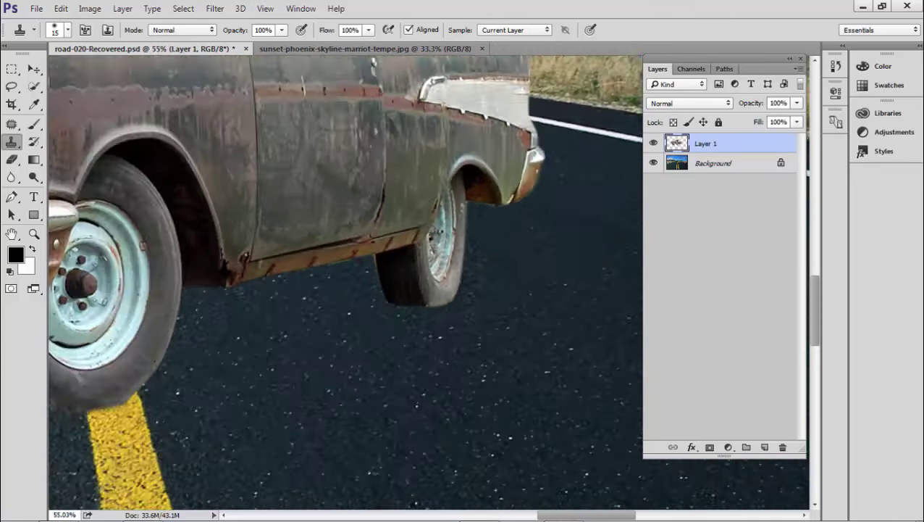
pyautogui.scroll(-2, 441, 287)
pyautogui.scroll(1, 522, 203)
pyautogui.scroll(1, 500, 217)
# Step: Zoom in on the car's rear bumper with the Move tool active
pyautogui.scroll(1, 478, 232)
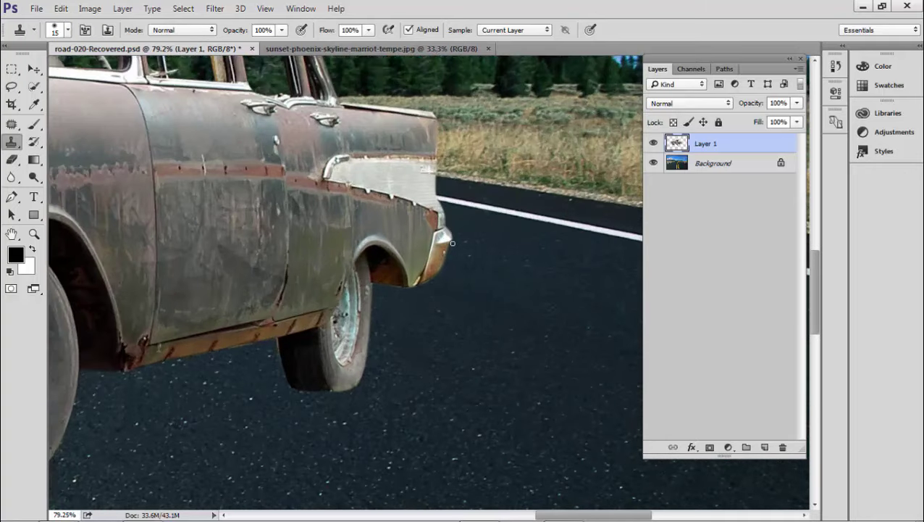
pyautogui.press('v')
pyautogui.scroll(1, 456, 250)
pyautogui.scroll(2, 464, 257)
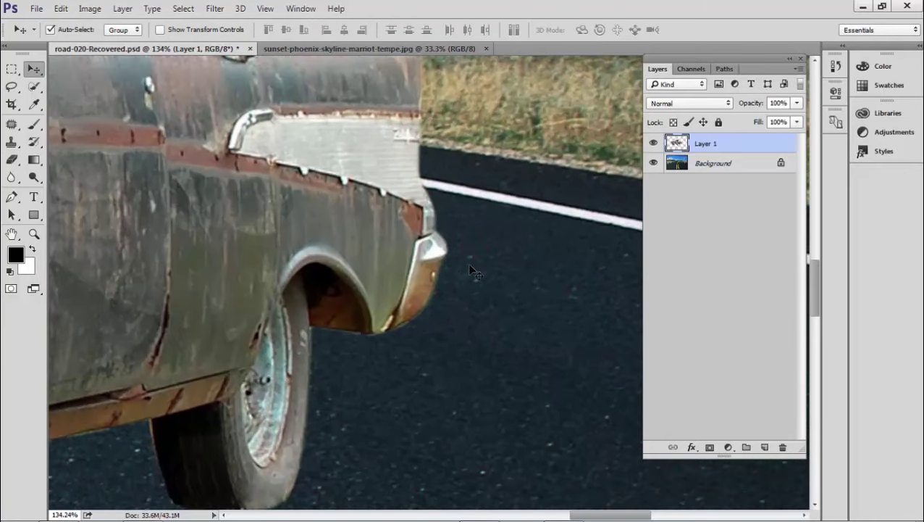
pyautogui.scroll(-3, 467, 267)
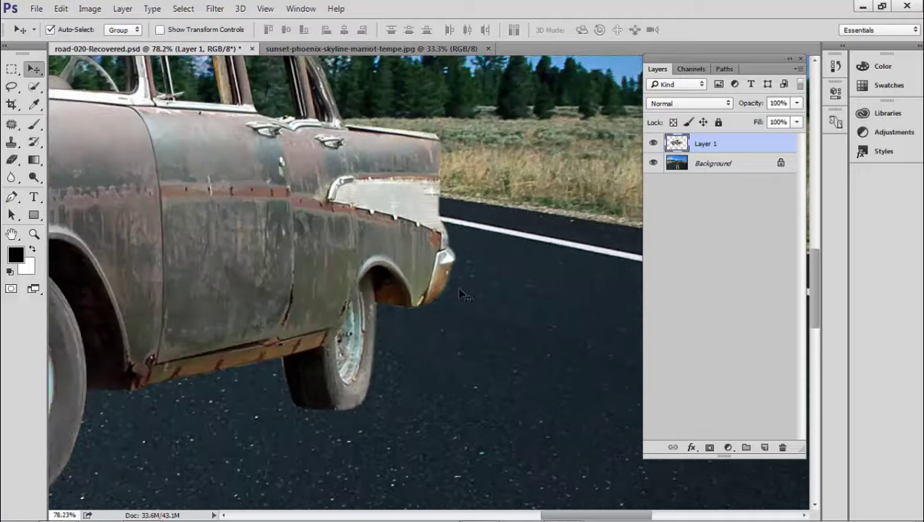
pyautogui.scroll(-2, 457, 283)
pyautogui.moveTo(423, 299); pyautogui.dragTo(526, 270)
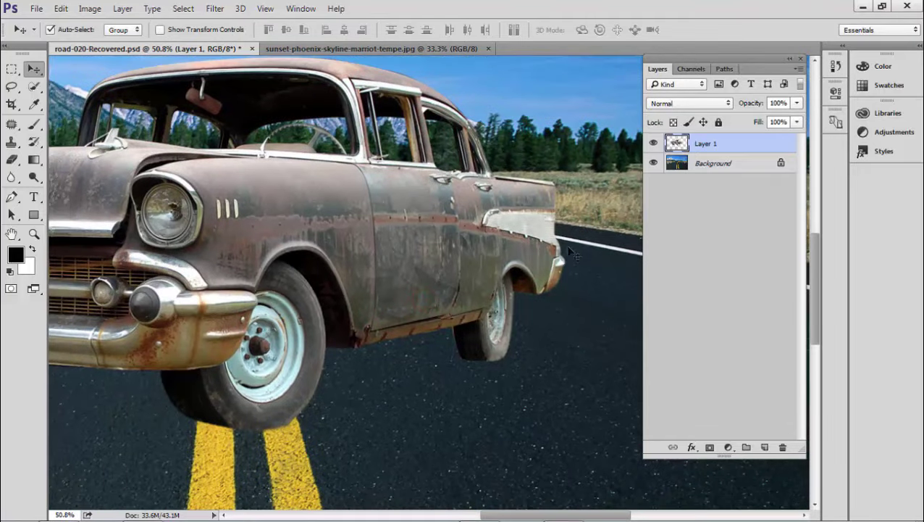
pyautogui.scroll(1, 568, 255)
pyautogui.scroll(1, 555, 266)
pyautogui.scroll(1, 504, 278)
pyautogui.scroll(1, 500, 286)
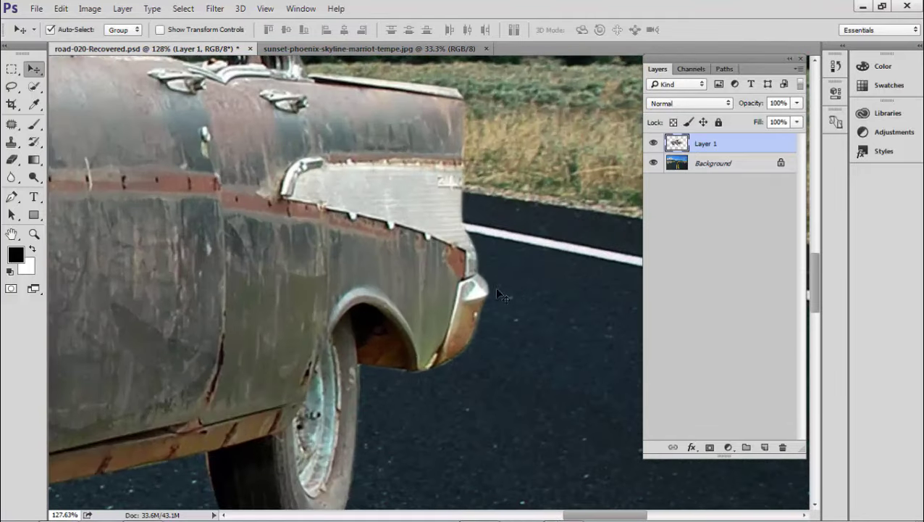
# Step: Set up a smaller Brush with about 43% hardness, testing and undoing a dot
pyautogui.press('b')
pyautogui.scroll(1, 493, 311)
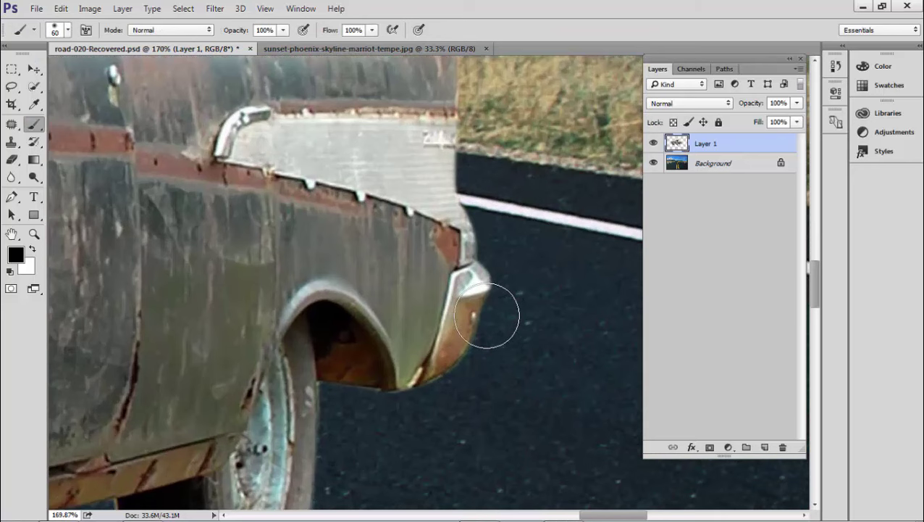
pyautogui.press('[')
pyautogui.press('[')
pyautogui.scroll(1, 496, 310)
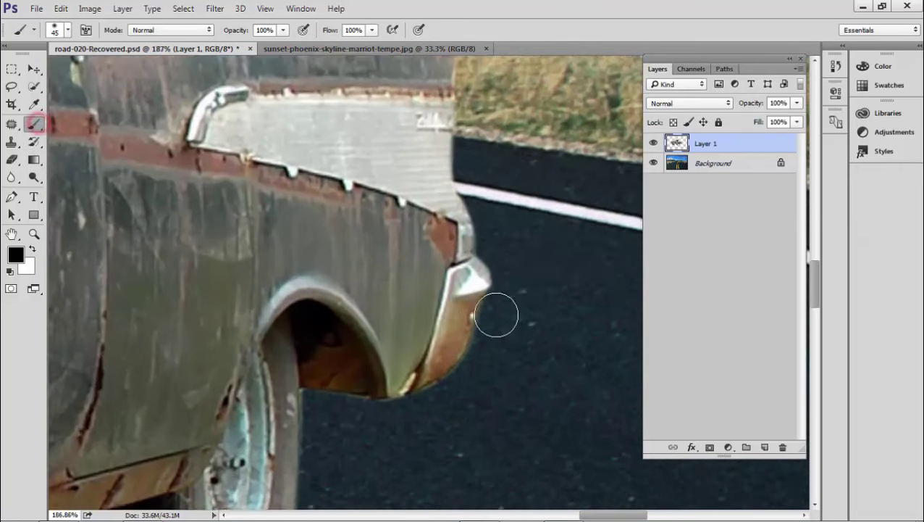
pyautogui.rightClick(524, 312)
pyautogui.moveTo(613, 382); pyautogui.dragTo(633, 381)
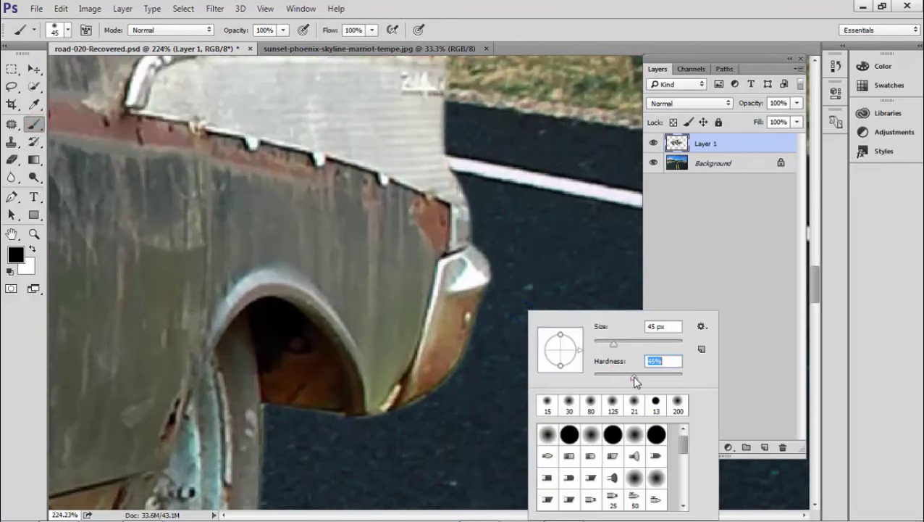
pyautogui.press('Return')
pyautogui.click(553, 233)
pyautogui.press('[')
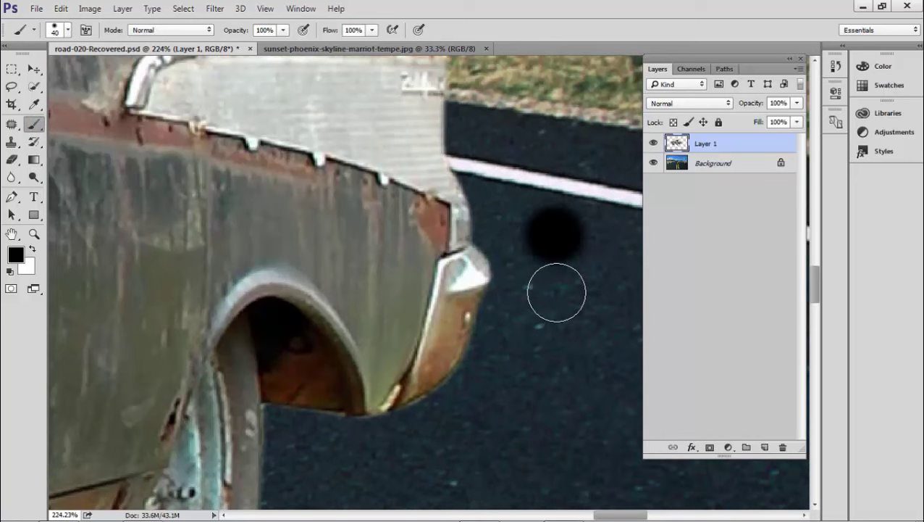
pyautogui.hotkey('ctrl', 'z')
# Step: Add a layer mask to Layer 1 and mask the fringe along the car's rear edge
pyautogui.click(711, 447)
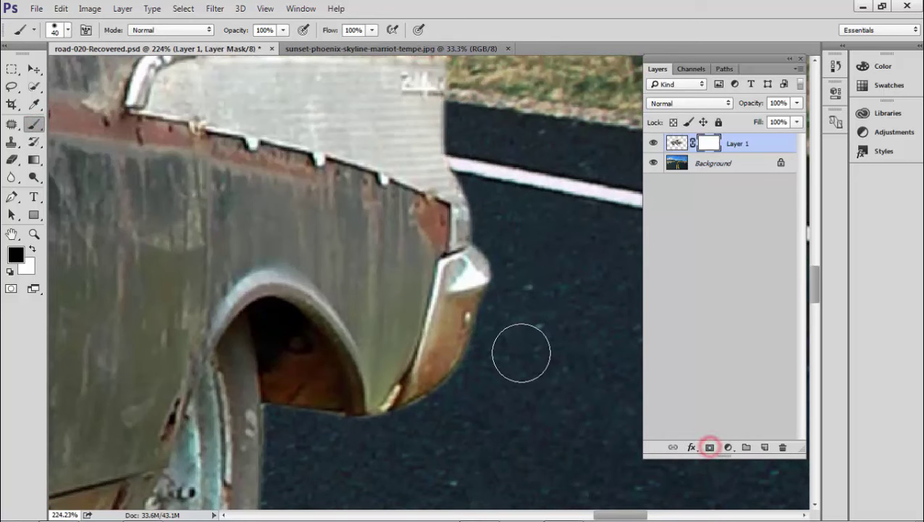
pyautogui.scroll(1, 520, 353)
pyautogui.press('[')
pyautogui.press('[')
pyautogui.press('[')
pyautogui.press('[')
pyautogui.press('[')
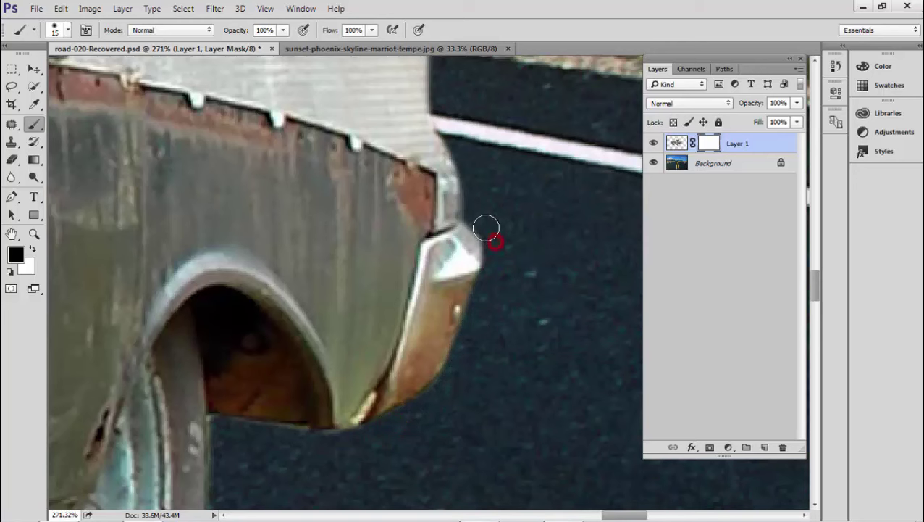
pyautogui.scroll(3, 488, 173)
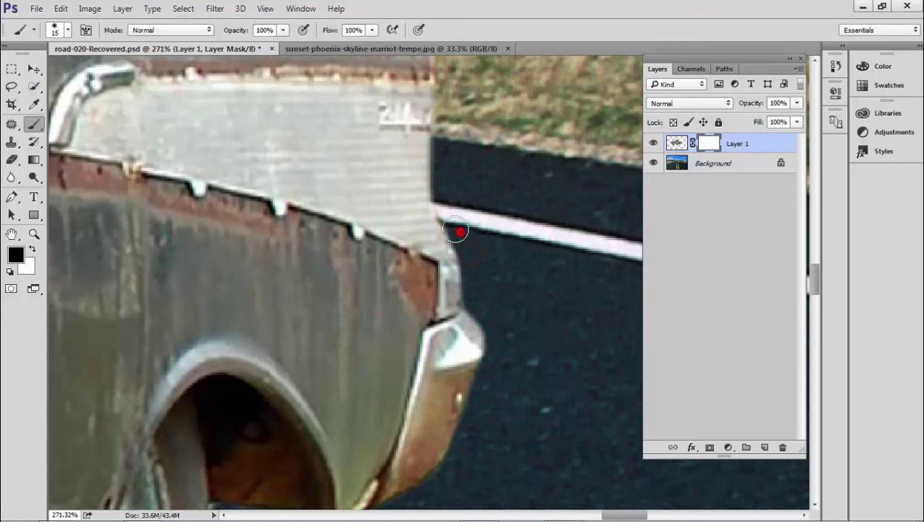
pyautogui.scroll(6, 440, 174)
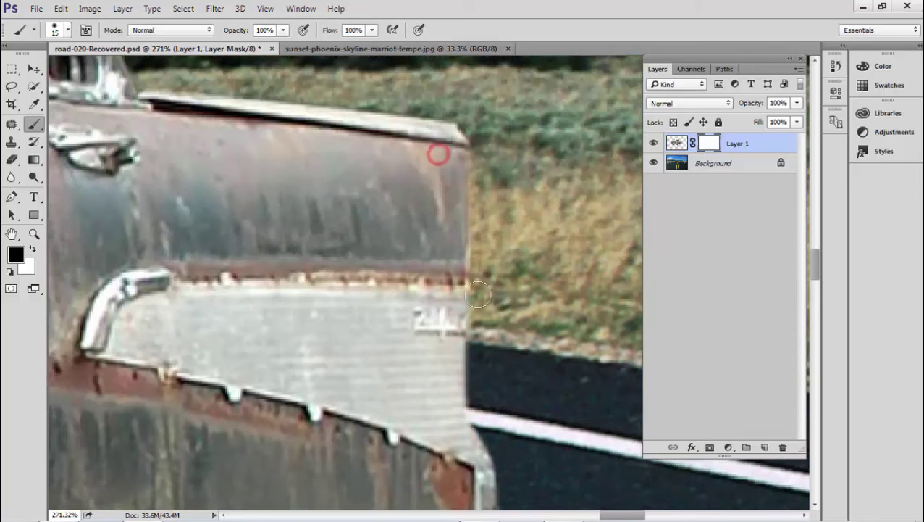
pyautogui.moveTo(482, 157); pyautogui.dragTo(482, 156)
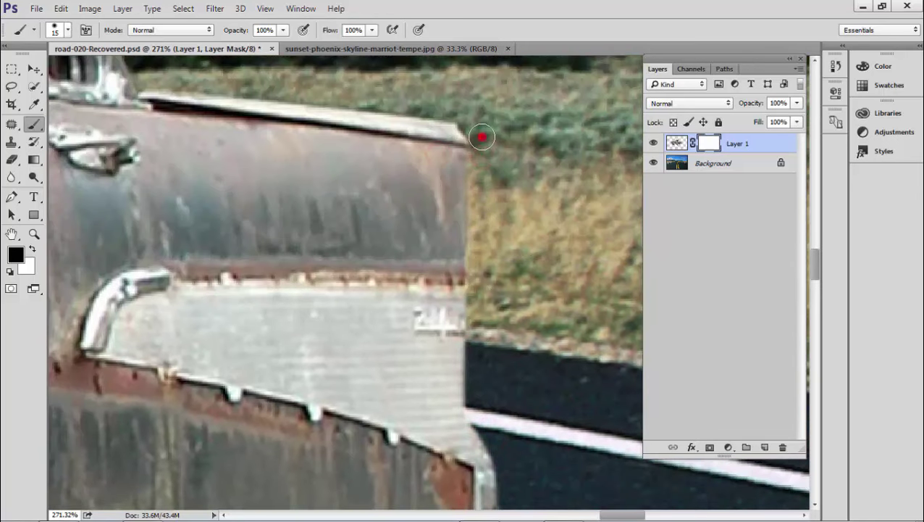
# Step: Mask away the fringe under the rear wheel arch and down the tyre edge
pyautogui.scroll(-3, 506, 243)
pyautogui.scroll(-3, 512, 357)
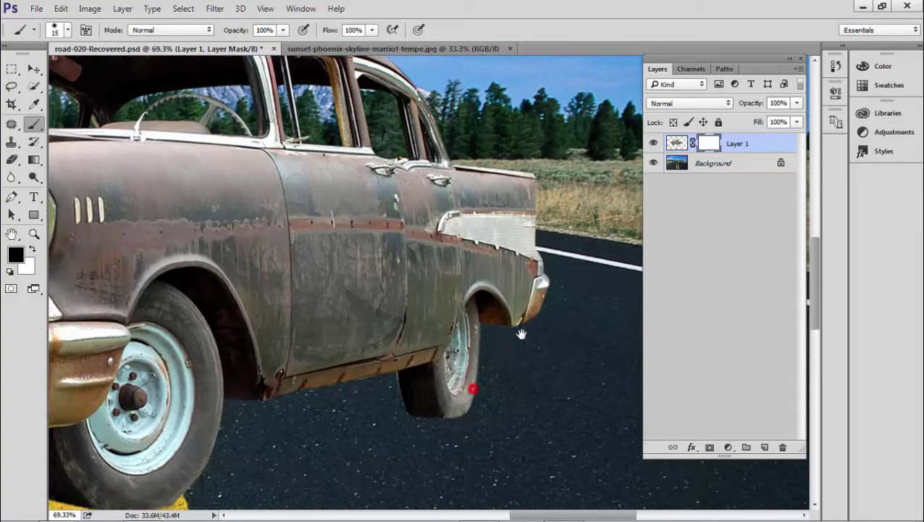
pyautogui.scroll(3, 520, 334)
pyautogui.scroll(3, 487, 312)
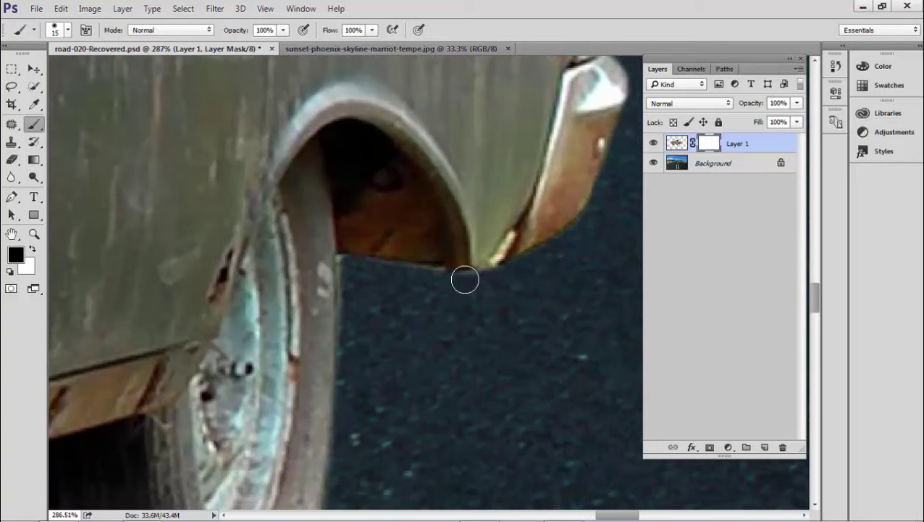
pyautogui.moveTo(441, 280); pyautogui.dragTo(449, 280)
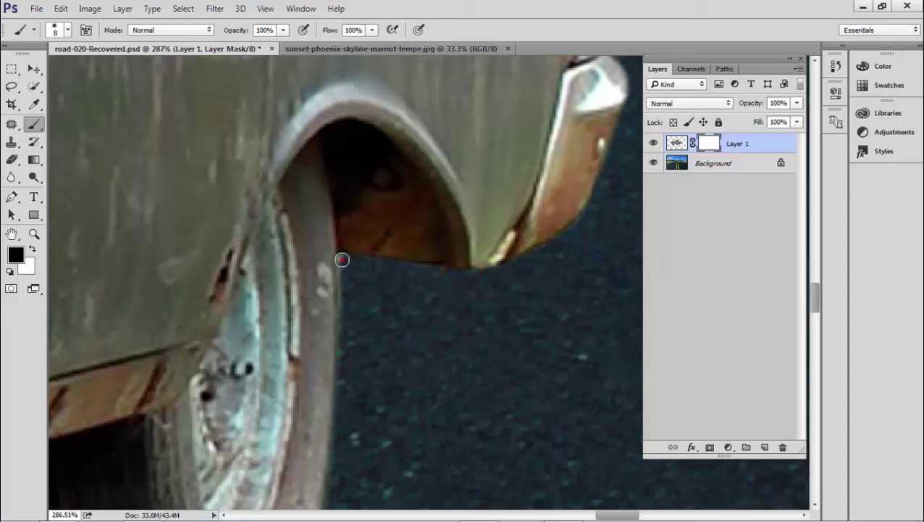
pyautogui.keyDown('shift'); pyautogui.click(342, 345); pyautogui.keyUp('shift')
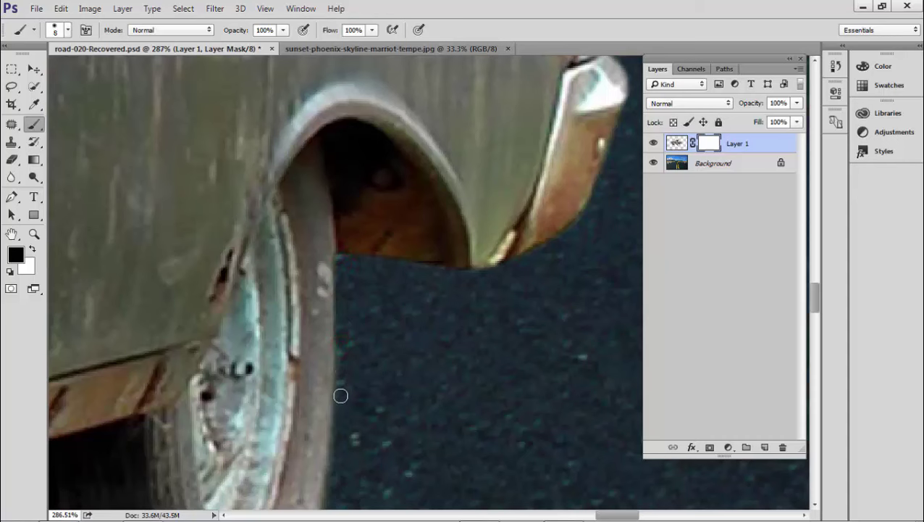
pyautogui.keyDown('shift'); pyautogui.click(341, 394); pyautogui.keyUp('shift')
pyautogui.scroll(-5, 345, 415)
pyautogui.moveTo(367, 420); pyautogui.dragTo(420, 377)
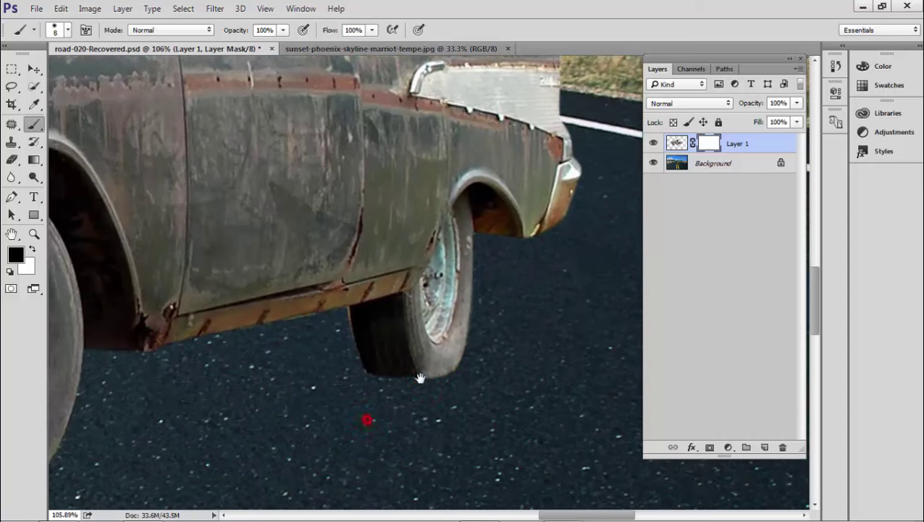
pyautogui.scroll(3, 359, 344)
pyautogui.scroll(3, 349, 316)
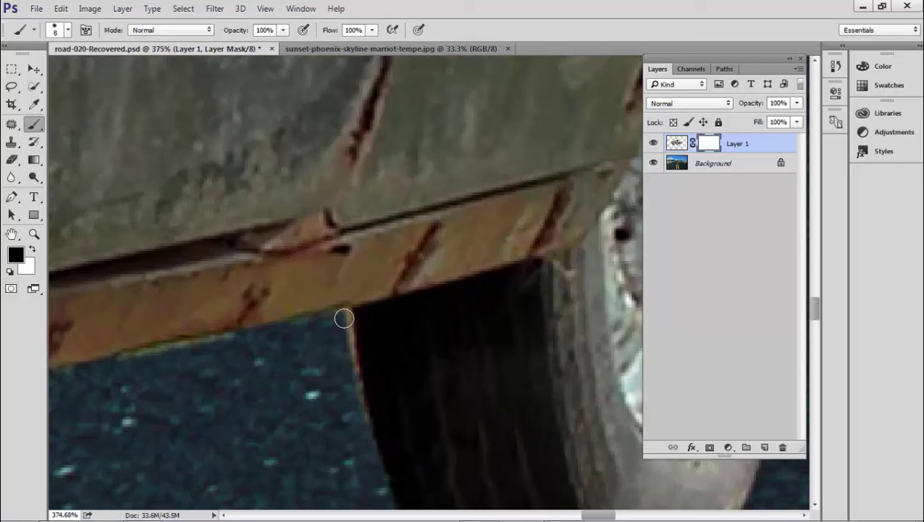
pyautogui.keyDown('shift'); pyautogui.click(368, 438); pyautogui.keyUp('shift')
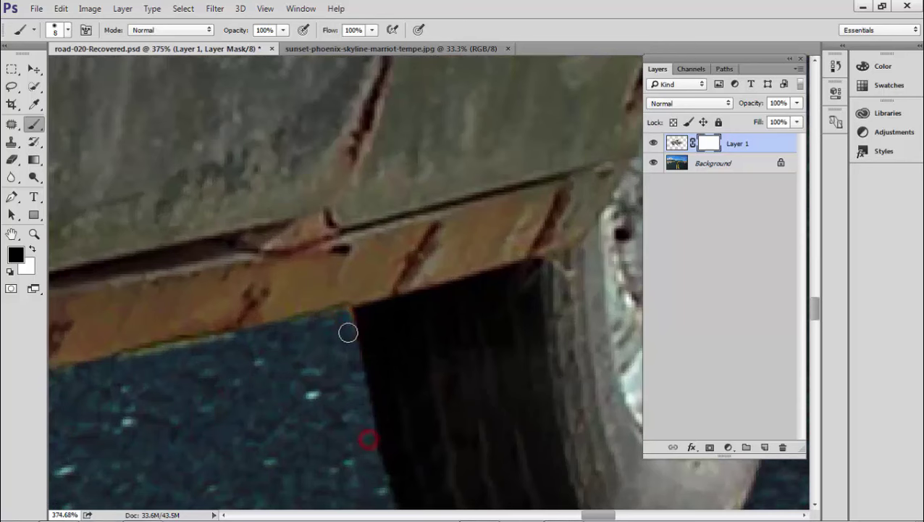
# Step: With a larger brush, clean the tyre edge where it meets the yellow line
pyautogui.moveTo(327, 407); pyautogui.dragTo(342, 303)
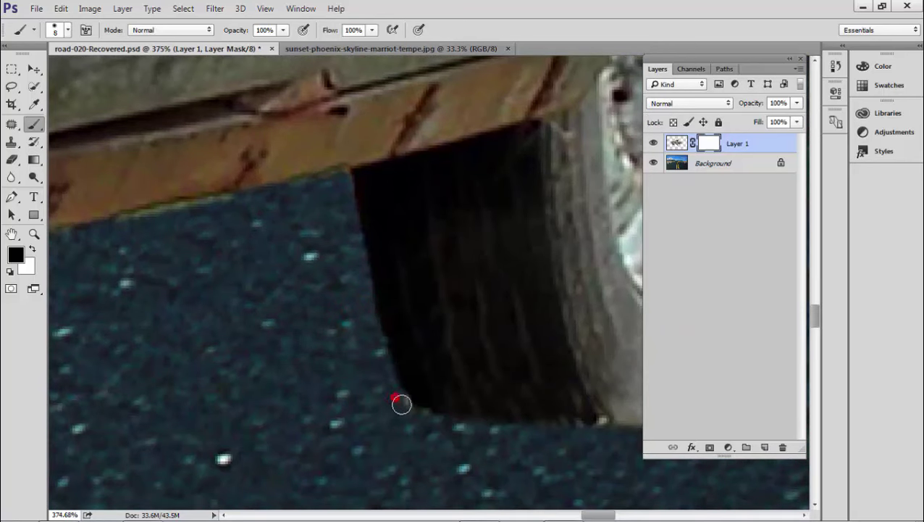
pyautogui.moveTo(499, 438); pyautogui.dragTo(341, 375)
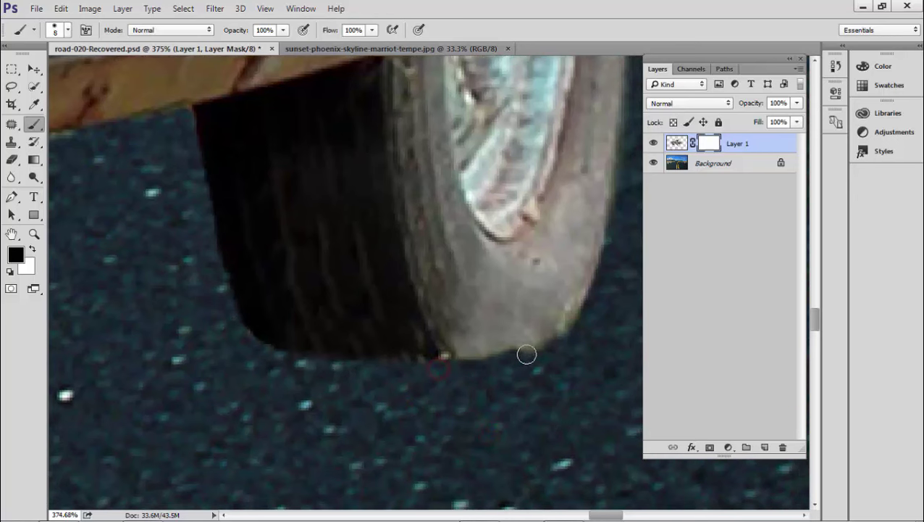
pyautogui.scroll(-2, 599, 312)
pyautogui.scroll(-2, 502, 371)
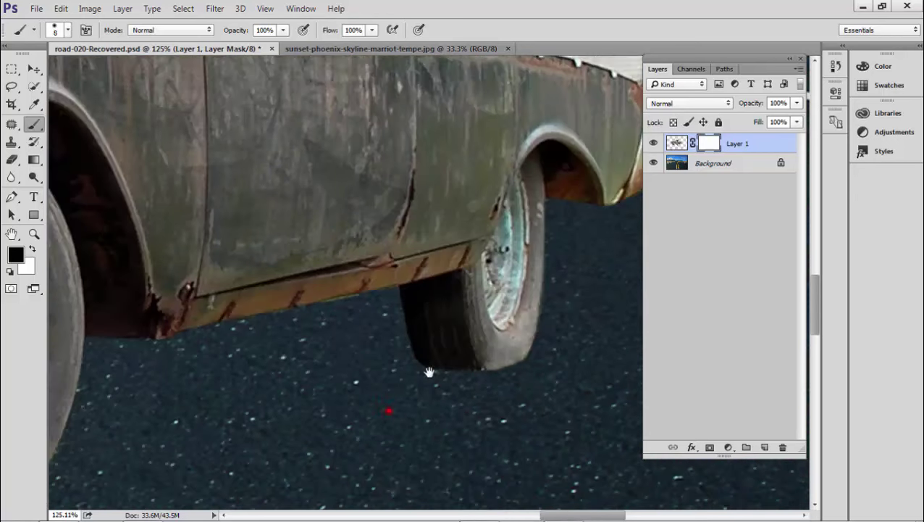
pyautogui.scroll(-1, 429, 371)
pyautogui.scroll(-1, 330, 387)
pyautogui.scroll(1, 300, 370)
pyautogui.scroll(1, 300, 370)
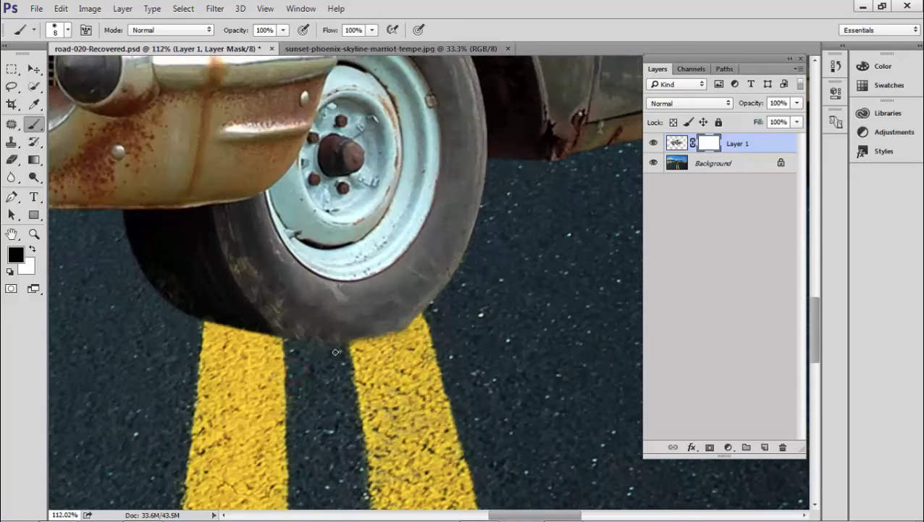
pyautogui.press(']')
pyautogui.press(']')
pyautogui.press(']')
pyautogui.scroll(1, 337, 348)
pyautogui.scroll(1, 338, 347)
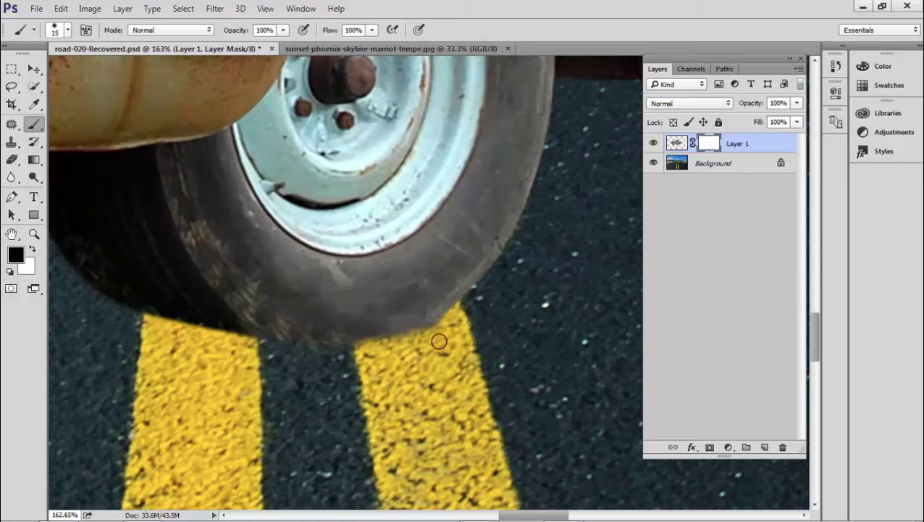
pyautogui.click(476, 319)
pyautogui.click(429, 337)
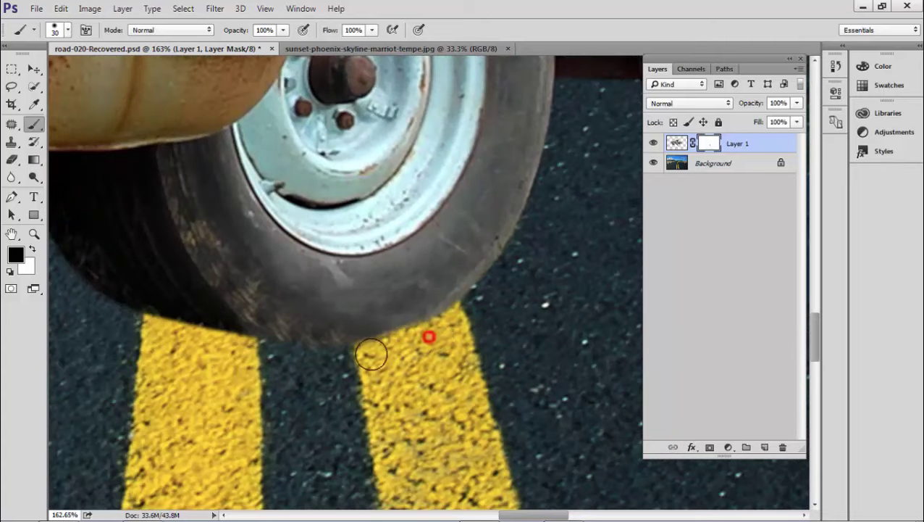
pyautogui.click(231, 352)
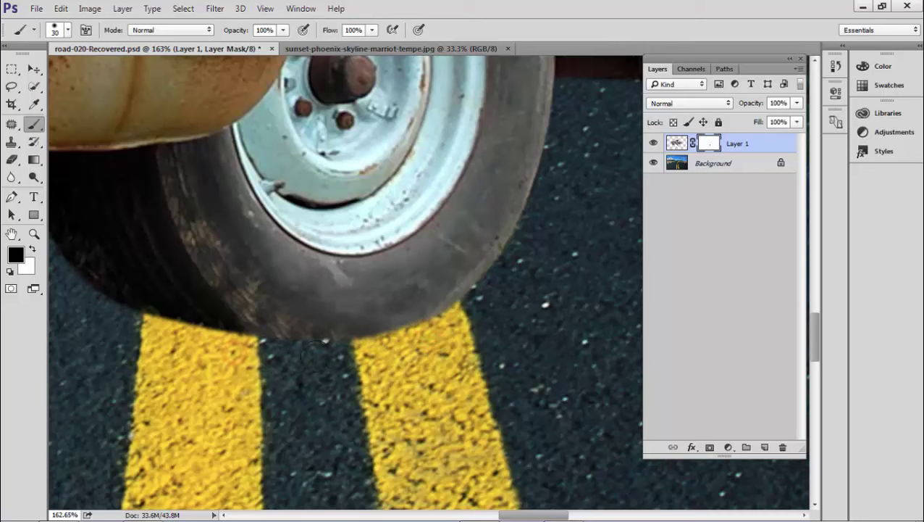
# Step: Mask the front bumper's lower edge and its curved corner
pyautogui.scroll(-3, 443, 337)
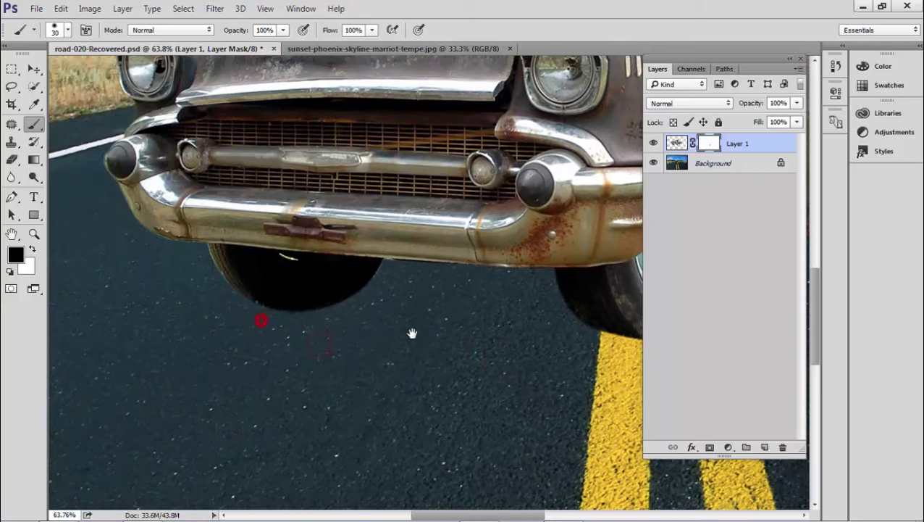
pyautogui.moveTo(319, 342); pyautogui.dragTo(255, 289)
pyautogui.scroll(1, 370, 282)
pyautogui.scroll(3, 469, 261)
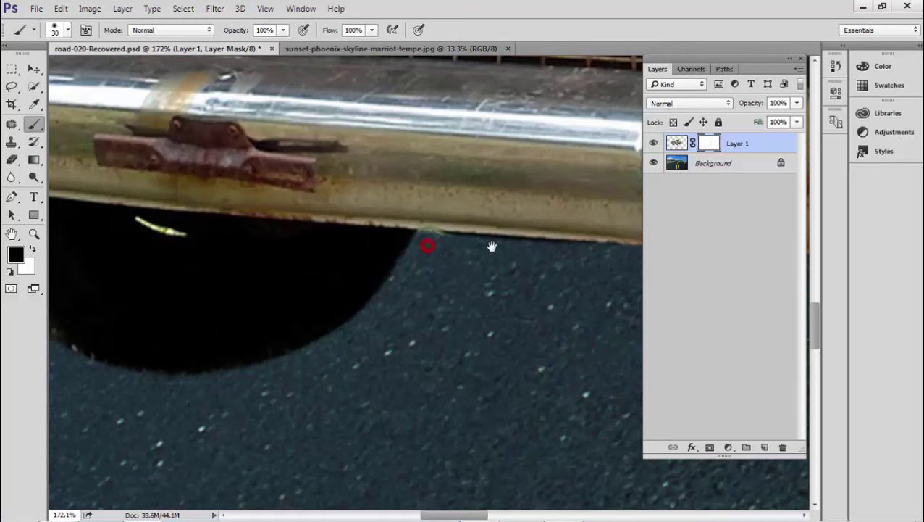
pyautogui.moveTo(492, 247); pyautogui.dragTo(423, 285)
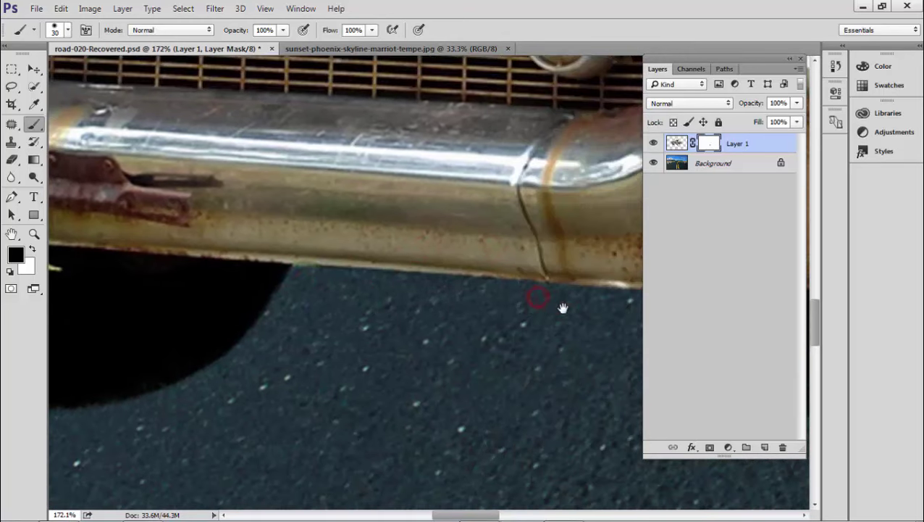
pyautogui.moveTo(537, 297); pyautogui.dragTo(423, 312)
pyautogui.scroll(-3, 266, 367)
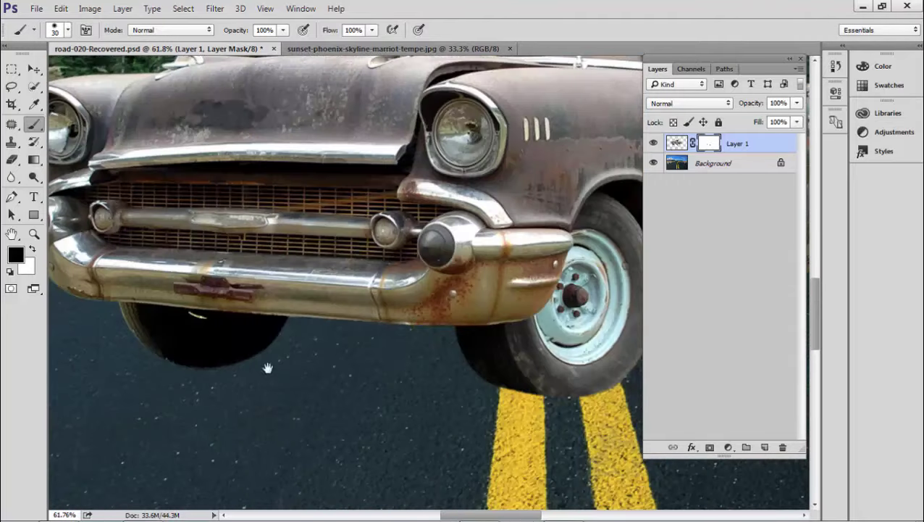
pyautogui.scroll(-2, 299, 324)
pyautogui.scroll(3, 350, 314)
pyautogui.scroll(3, 411, 345)
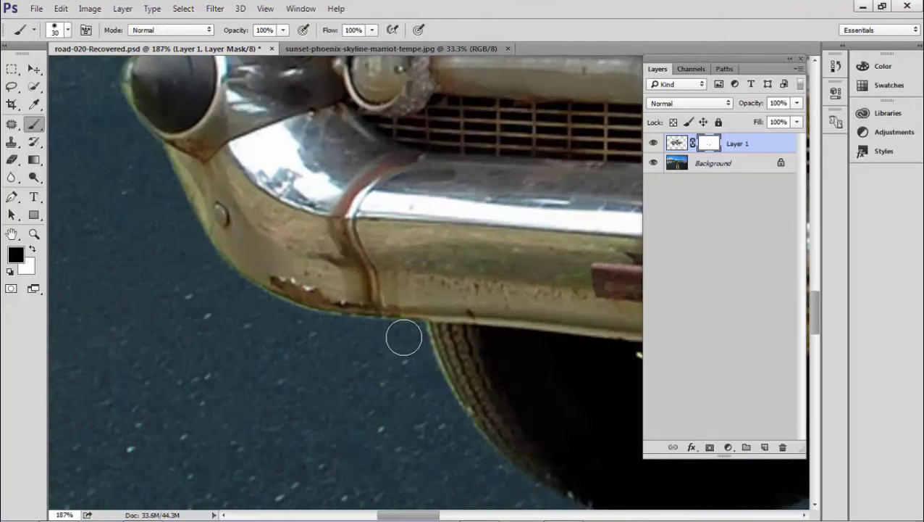
pyautogui.moveTo(305, 324); pyautogui.dragTo(284, 320)
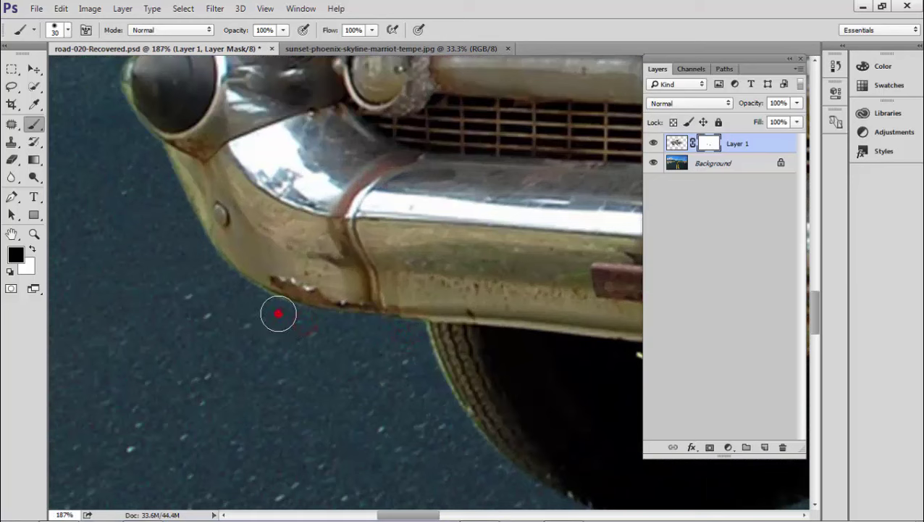
pyautogui.moveTo(228, 285); pyautogui.dragTo(218, 277)
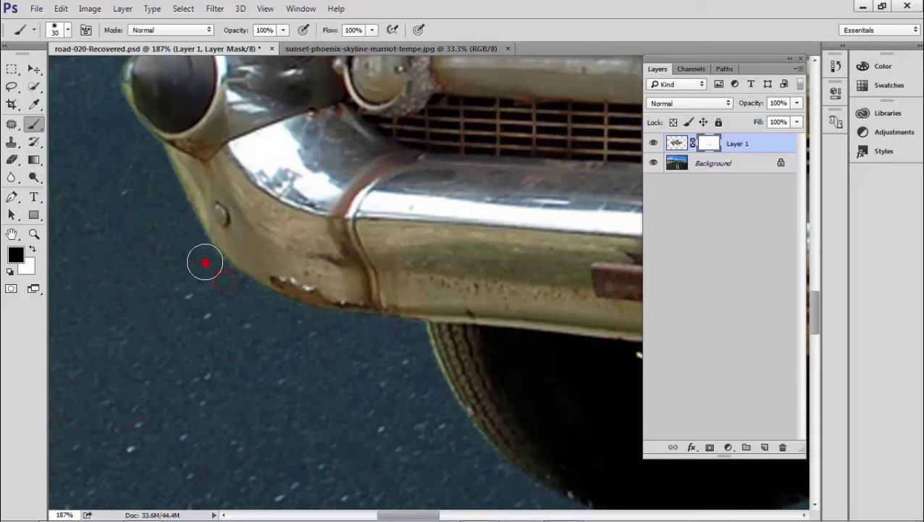
# Step: Touch up the mask at the bumper corner, bumper end and front parking light
pyautogui.click(182, 225)
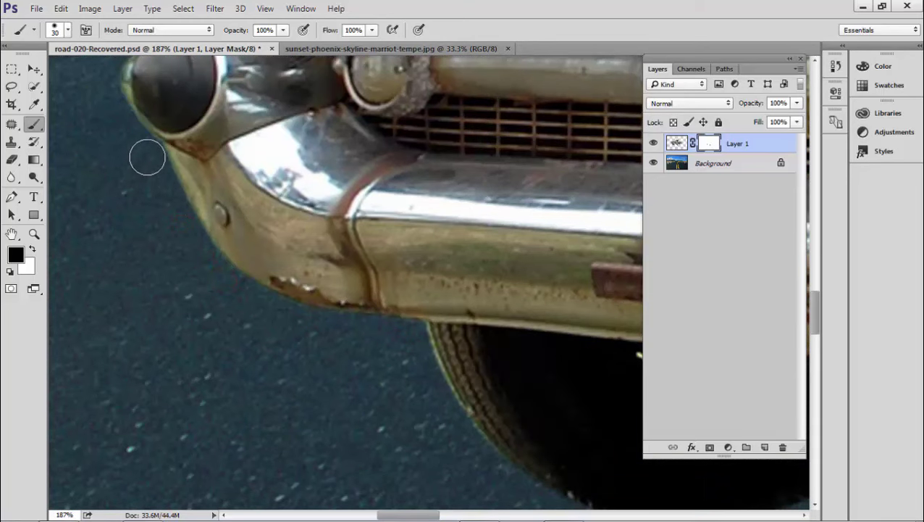
pyautogui.click(145, 154)
pyautogui.scroll(3, 262, 345)
pyautogui.scroll(2, 233, 311)
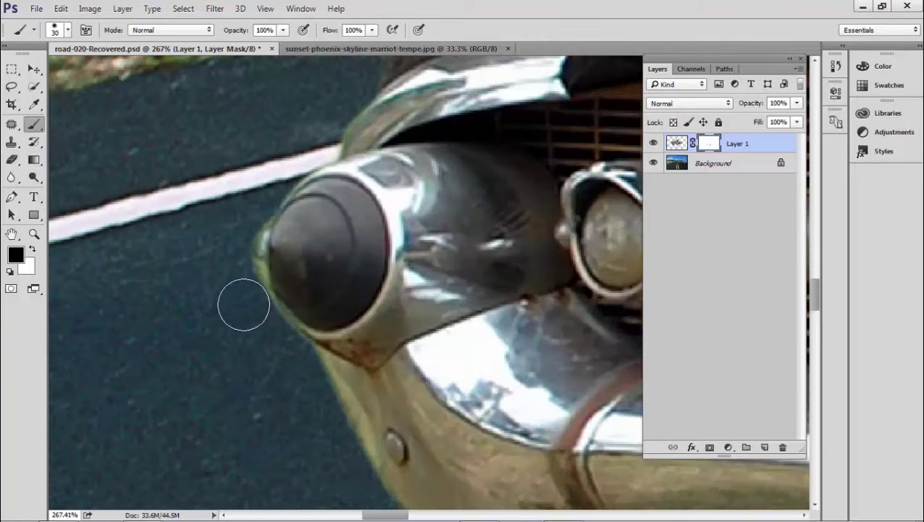
pyautogui.click(243, 304)
pyautogui.scroll(-10, 220, 263)
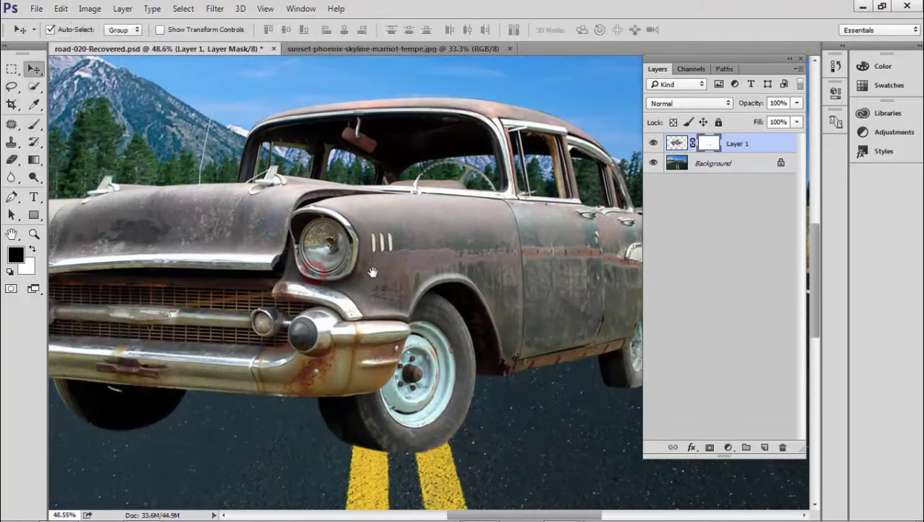
# Step: Check the Background layer, then reselect Layer 1
pyautogui.scroll(-1, 355, 278)
pyautogui.scroll(-1, 334, 290)
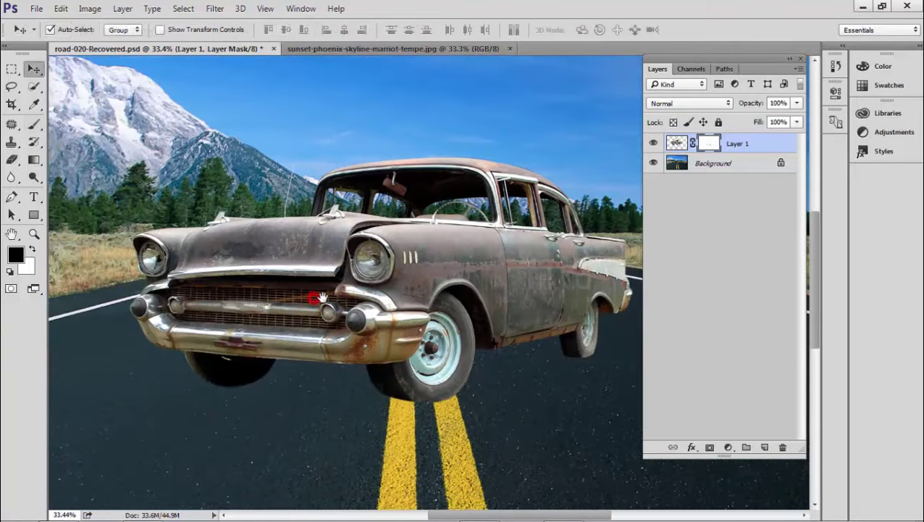
pyautogui.scroll(1, 445, 304)
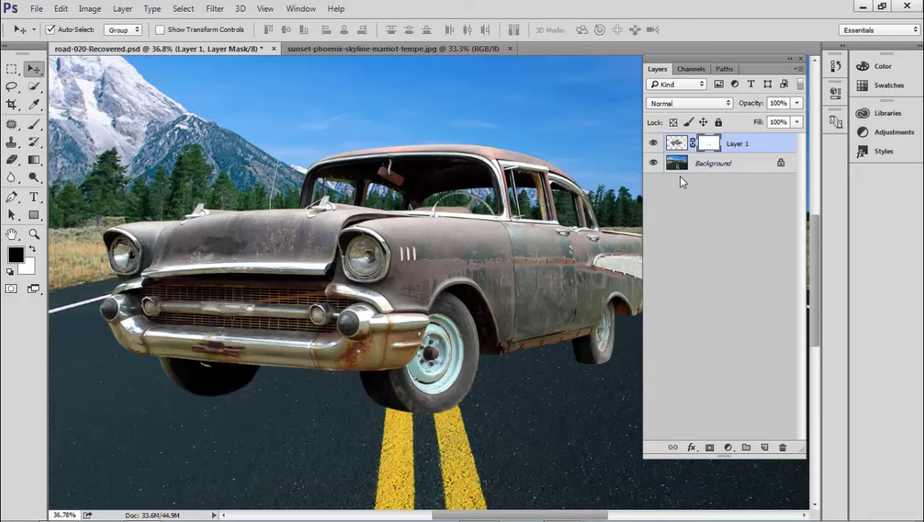
pyautogui.click(696, 165)
pyautogui.scroll(-1, 511, 279)
pyautogui.scroll(-1, 505, 289)
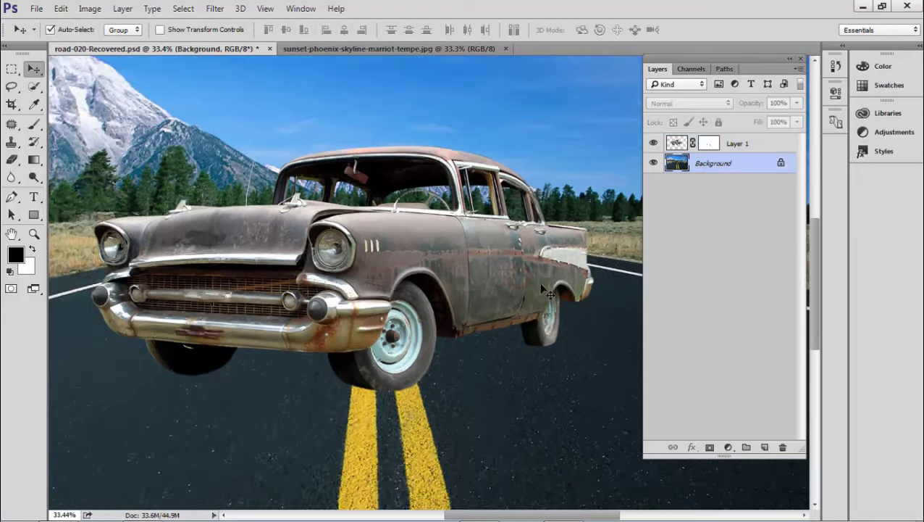
pyautogui.scroll(-1, 505, 288)
pyautogui.scroll(1, 511, 284)
pyautogui.scroll(1, 514, 283)
pyautogui.scroll(1, 514, 283)
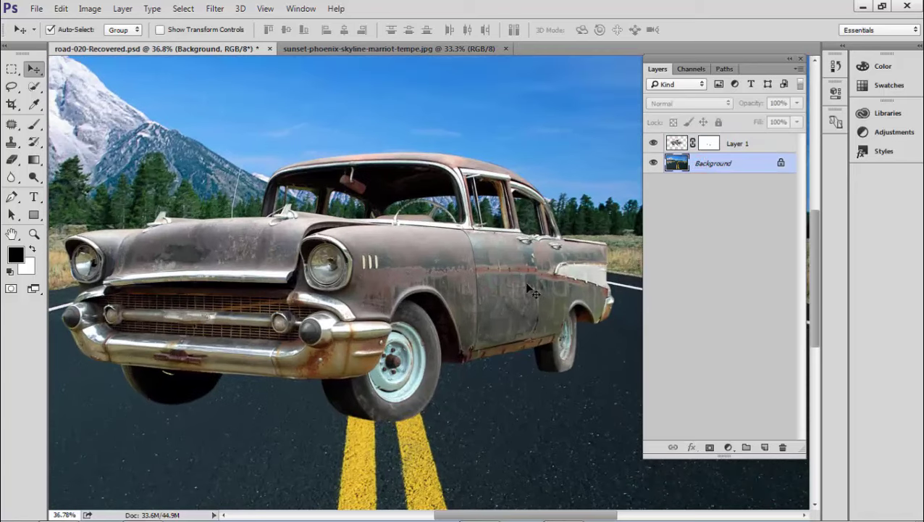
pyautogui.scroll(1, 474, 305)
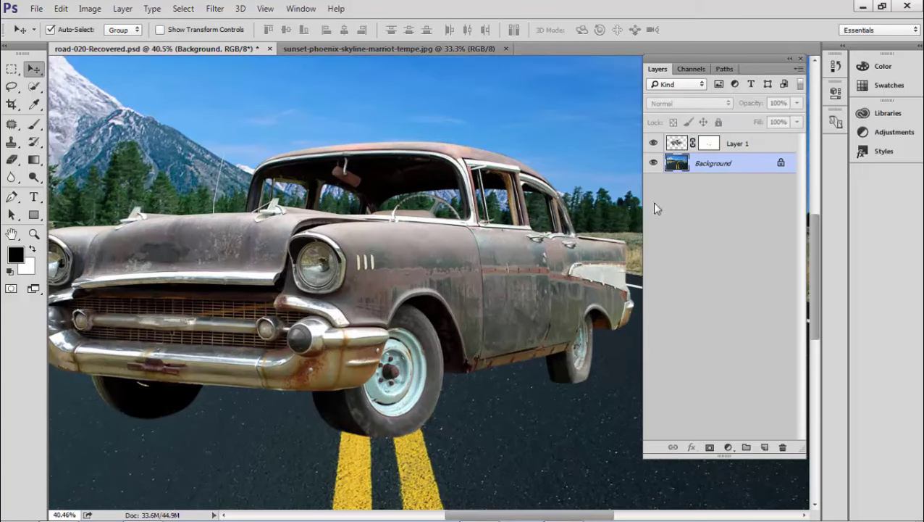
pyautogui.click(736, 144)
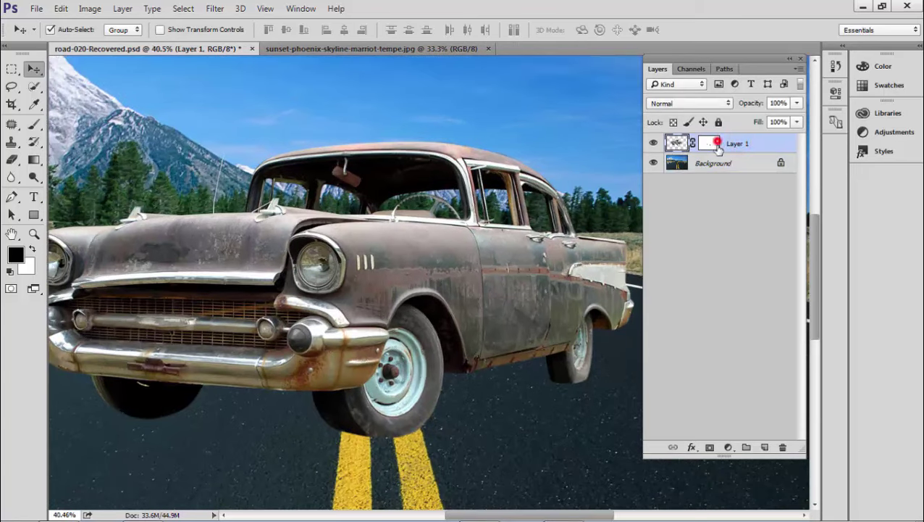
# Step: Apply Layer 1's mask permanently via the trash, then add a new empty Layer 2
pyautogui.moveTo(710, 144); pyautogui.dragTo(783, 447)
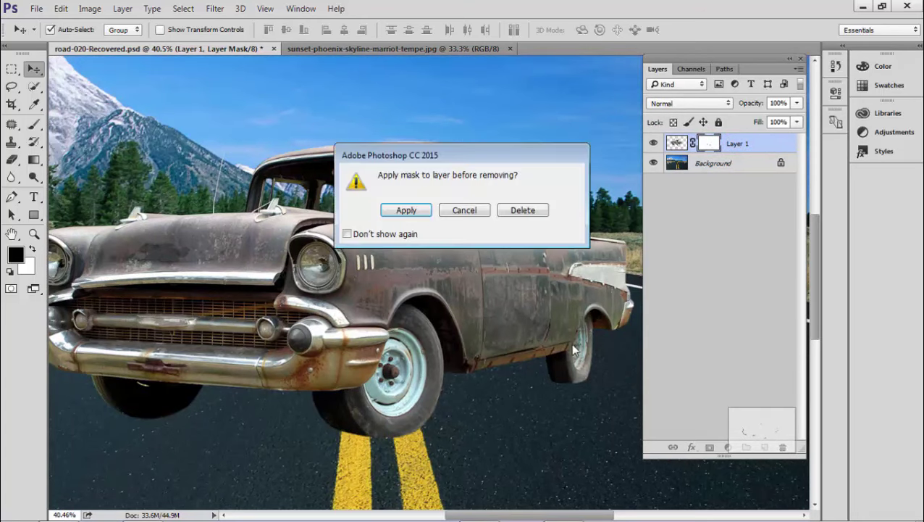
pyautogui.click(426, 216)
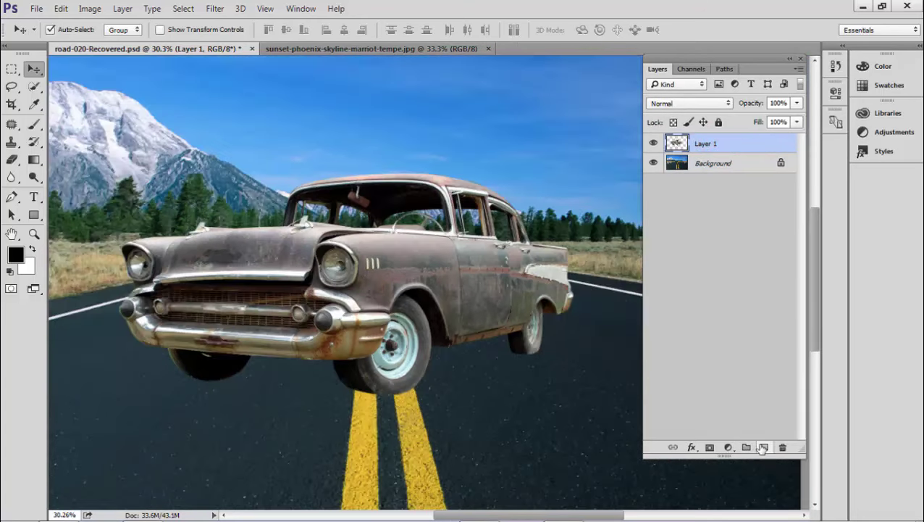
pyautogui.click(763, 447)
# Step: Make Layer 2 a clipping mask on the car layer
pyautogui.rightClick(718, 146)
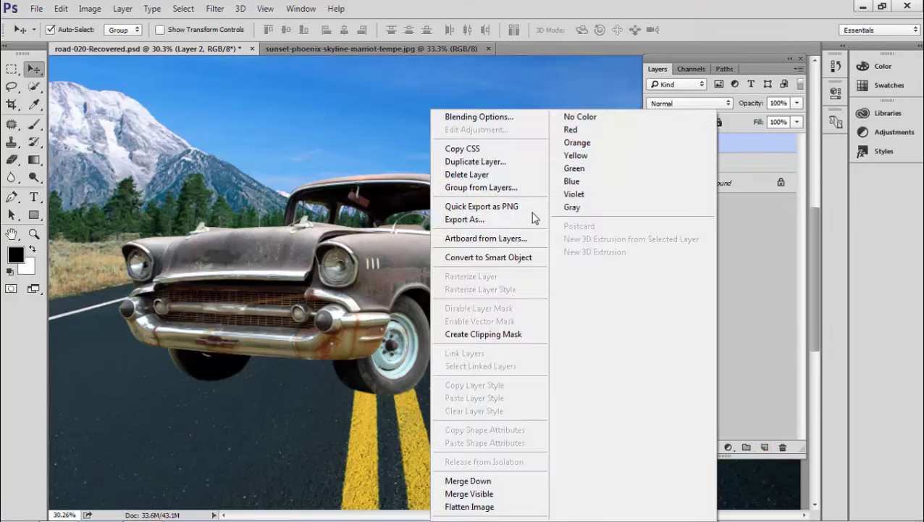
pyautogui.click(496, 338)
pyautogui.scroll(3, 290, 286)
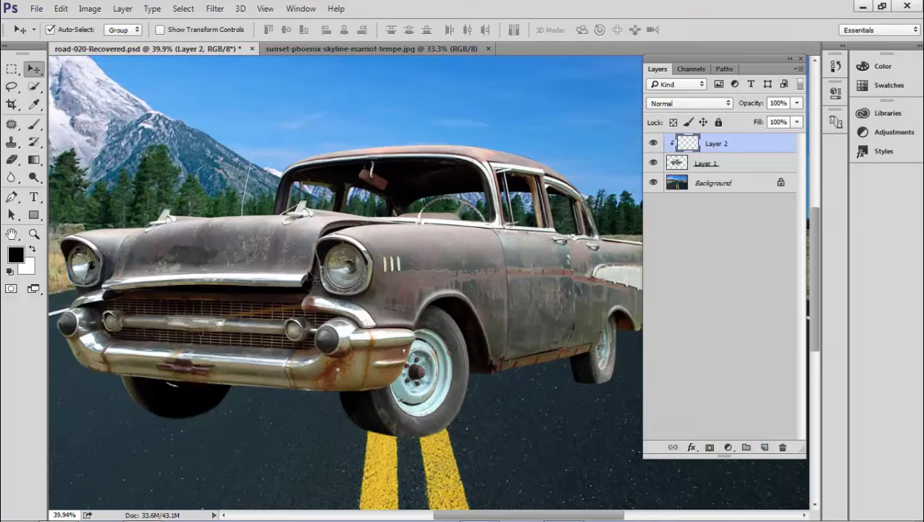
# Step: Choose the Brush with the 15 px soft preset, enlarged slightly
pyautogui.click(33, 123)
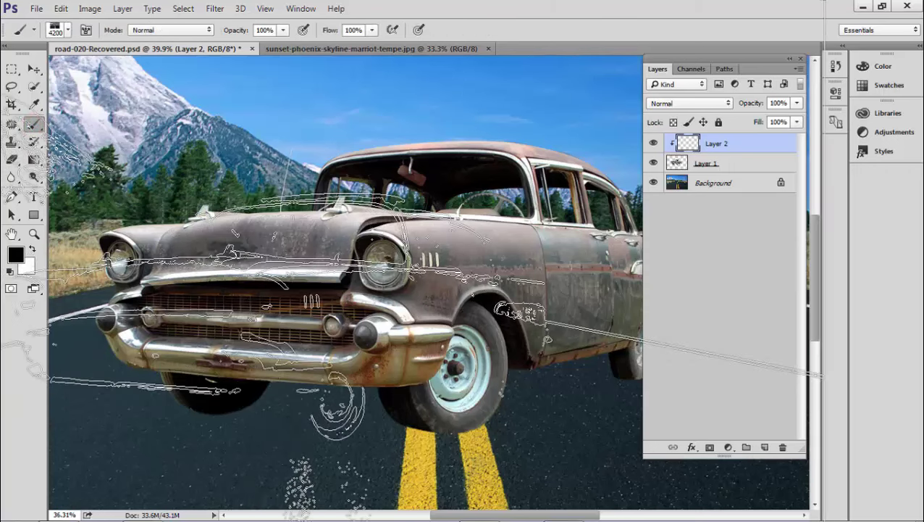
pyautogui.scroll(-2, 305, 304)
pyautogui.scroll(-2, 341, 319)
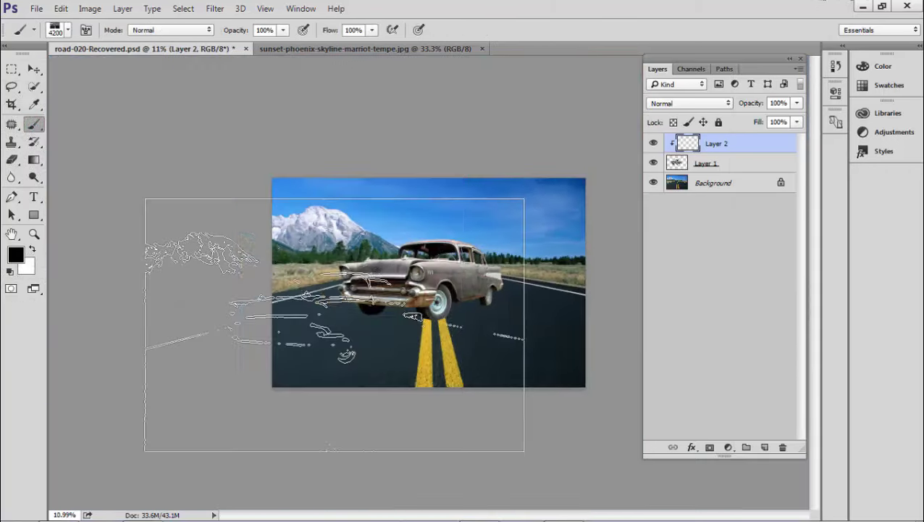
pyautogui.click(66, 31)
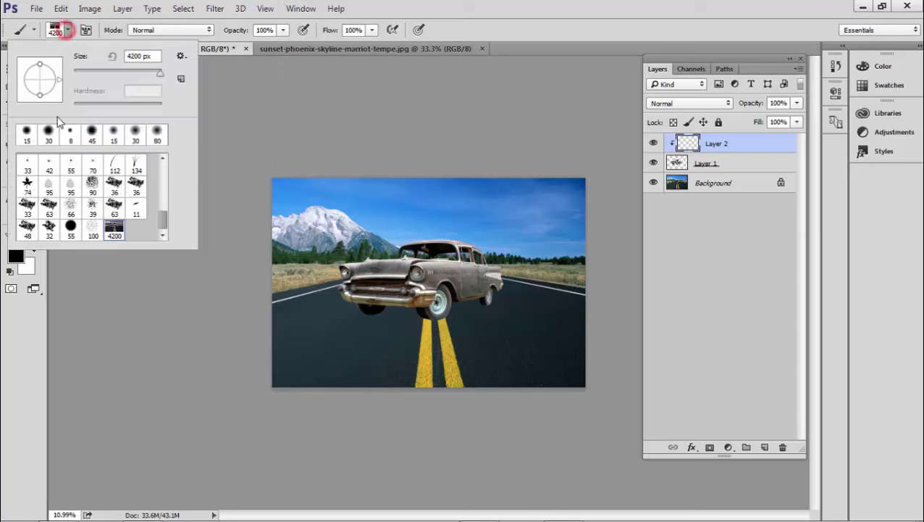
pyautogui.click(50, 132)
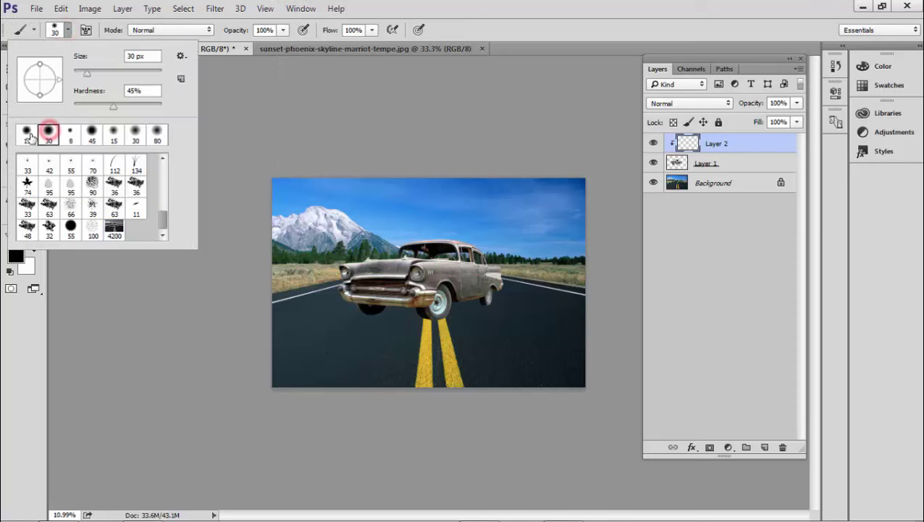
pyautogui.click(479, 4)
pyautogui.scroll(1, 424, 290)
pyautogui.scroll(1, 424, 290)
pyautogui.scroll(1, 424, 290)
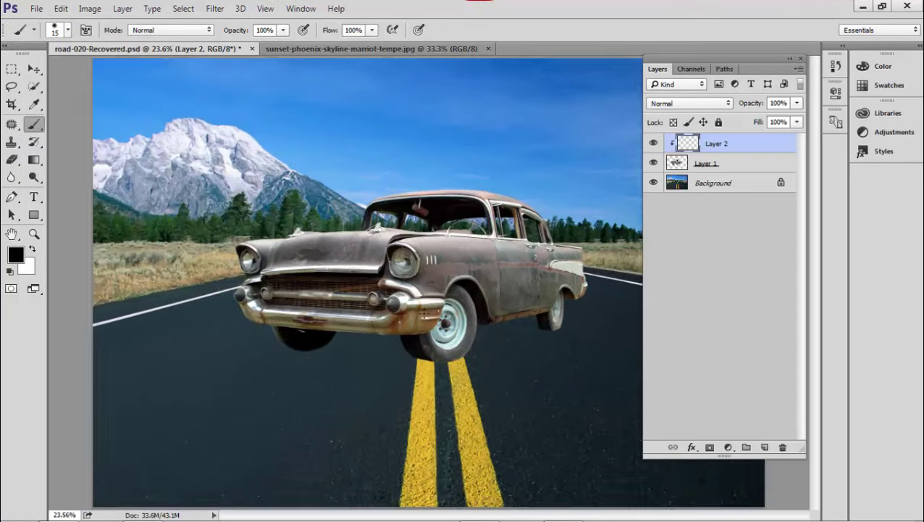
pyautogui.scroll(1, 424, 289)
pyautogui.press(']')
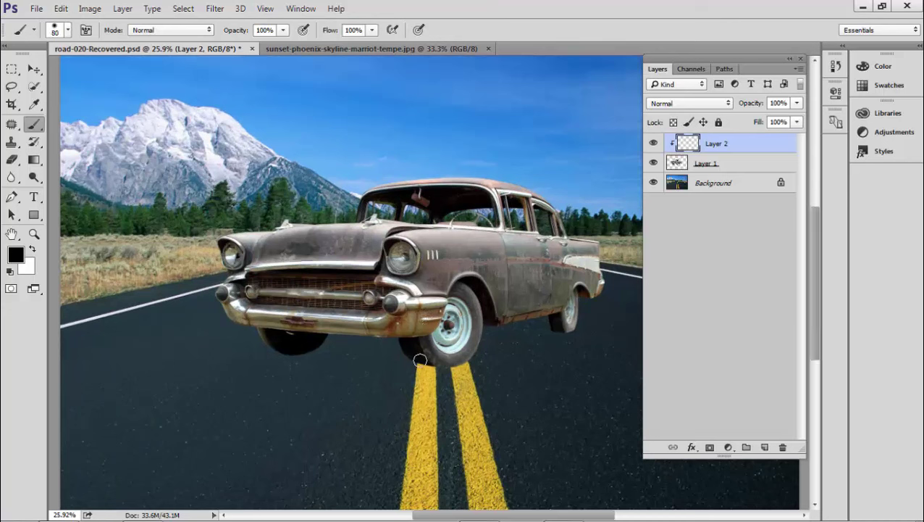
# Step: Enlarge the brush, undo a test shadow stroke, and lower brush opacity to 19%
pyautogui.press(']')
pyautogui.press(']')
pyautogui.press(']')
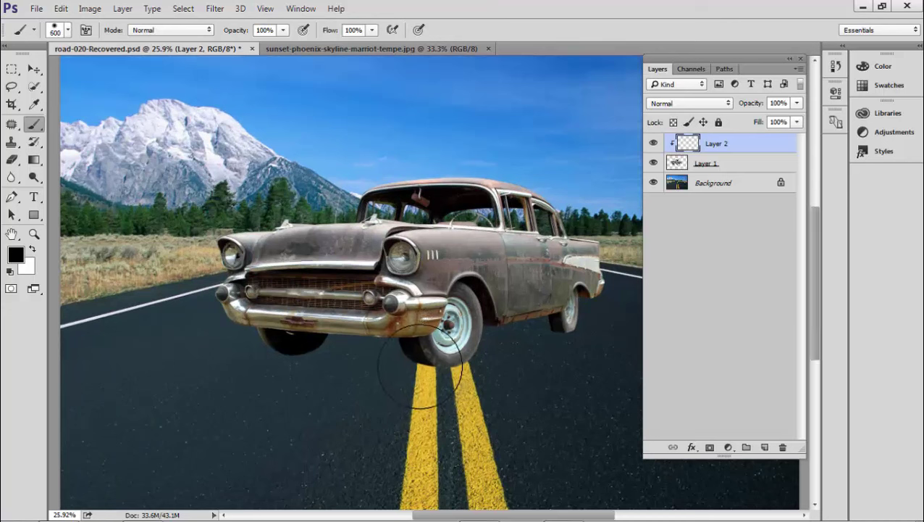
pyautogui.press(']')
pyautogui.press(']')
pyautogui.moveTo(424, 364); pyautogui.dragTo(302, 370)
pyautogui.hotkey('ctrl', 'z')
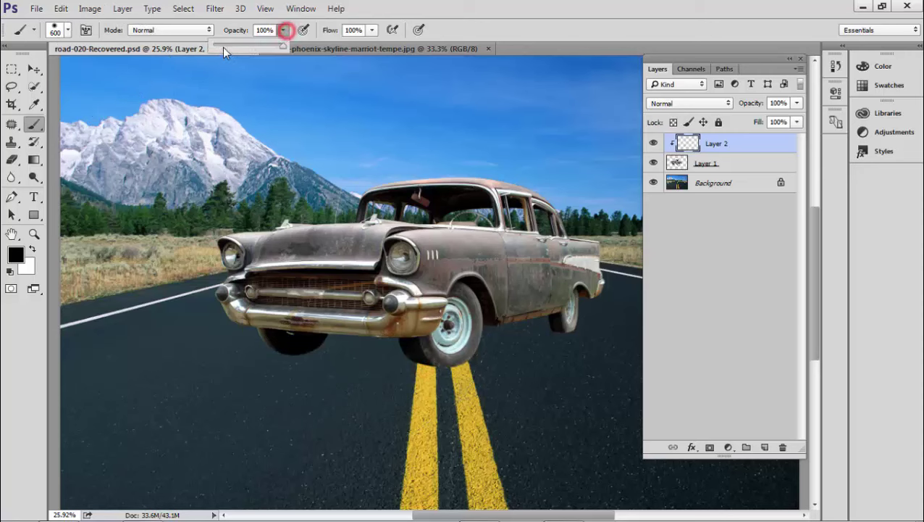
pyautogui.moveTo(224, 46); pyautogui.dragTo(227, 46)
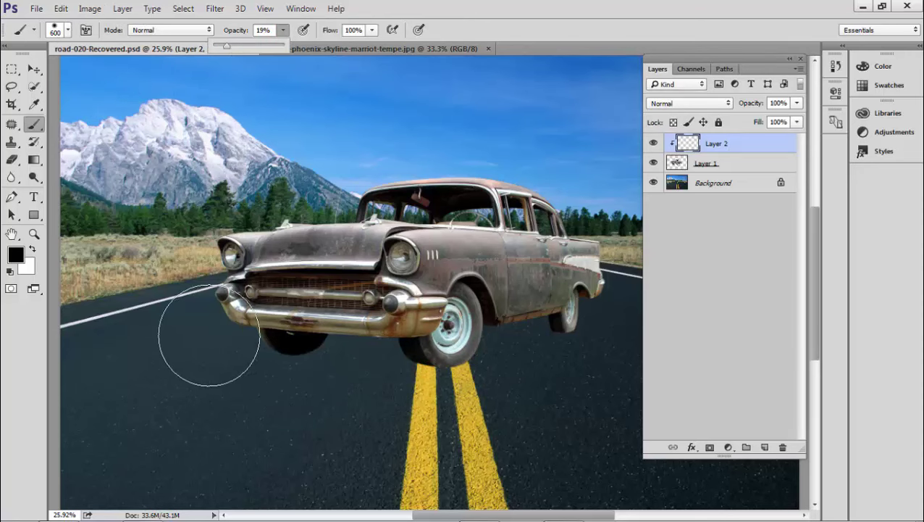
pyautogui.click(221, 374)
# Step: Set a smaller brush at 12% opacity and dab faint shading under the car
pyautogui.press('[')
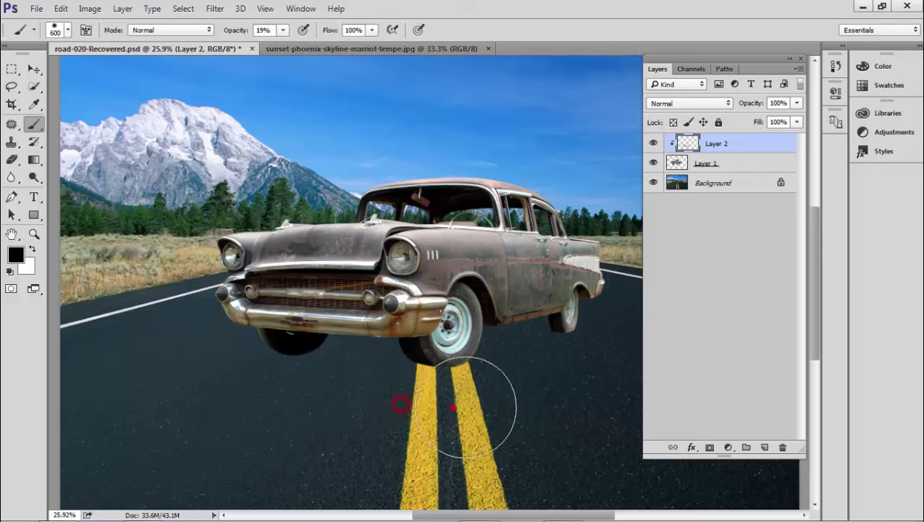
pyautogui.scroll(1, 493, 397)
pyautogui.scroll(1, 489, 397)
pyautogui.scroll(1, 484, 392)
pyautogui.press('[')
pyautogui.press('[')
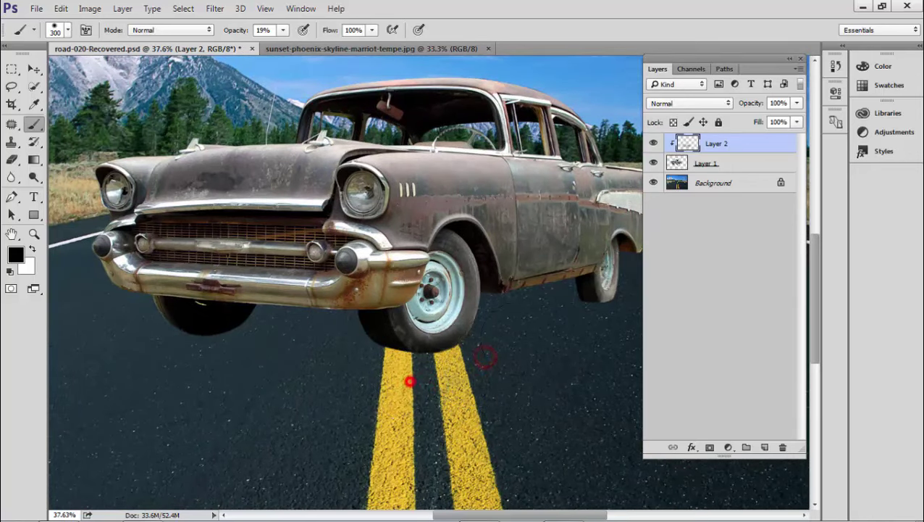
pyautogui.moveTo(519, 368); pyautogui.dragTo(424, 395)
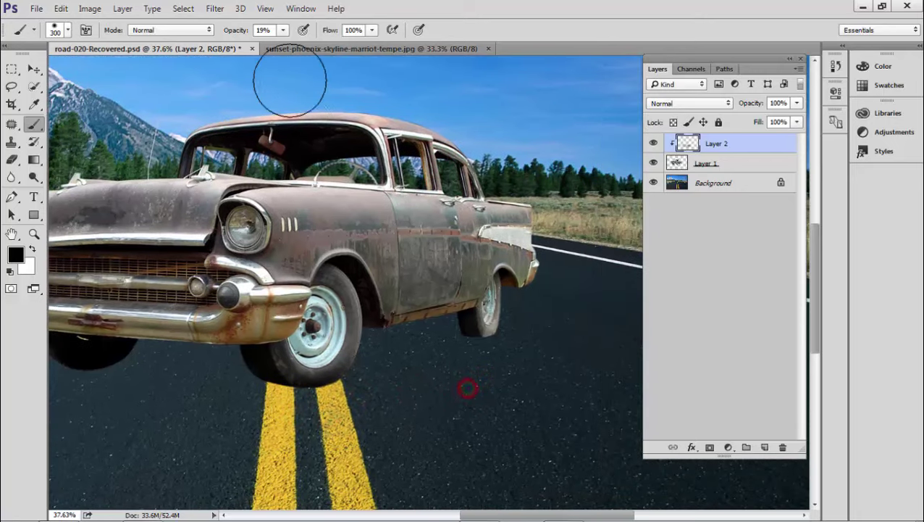
pyautogui.click(284, 30)
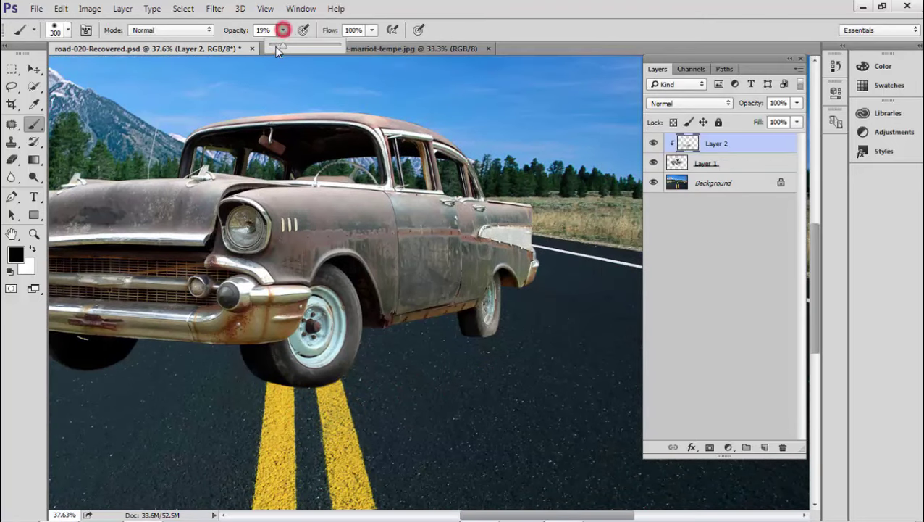
pyautogui.click(471, 368)
pyautogui.click(561, 281)
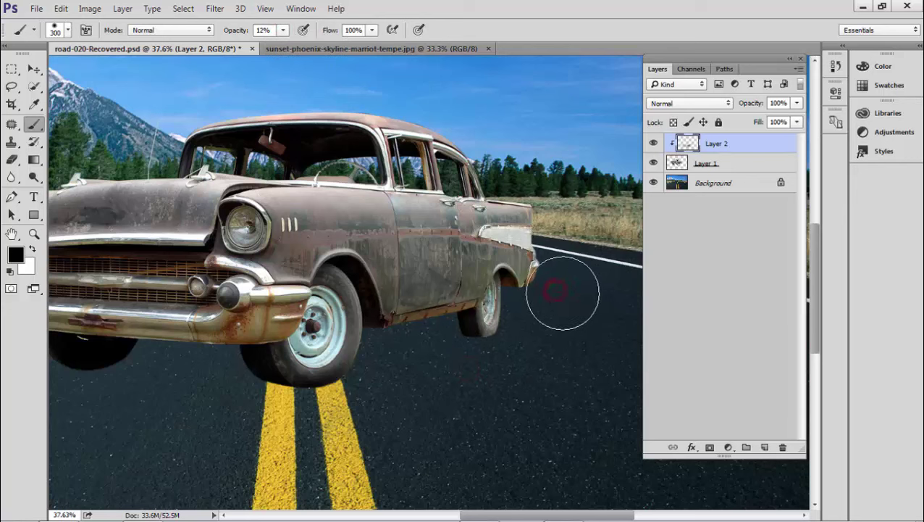
pyautogui.click(521, 338)
pyautogui.click(443, 332)
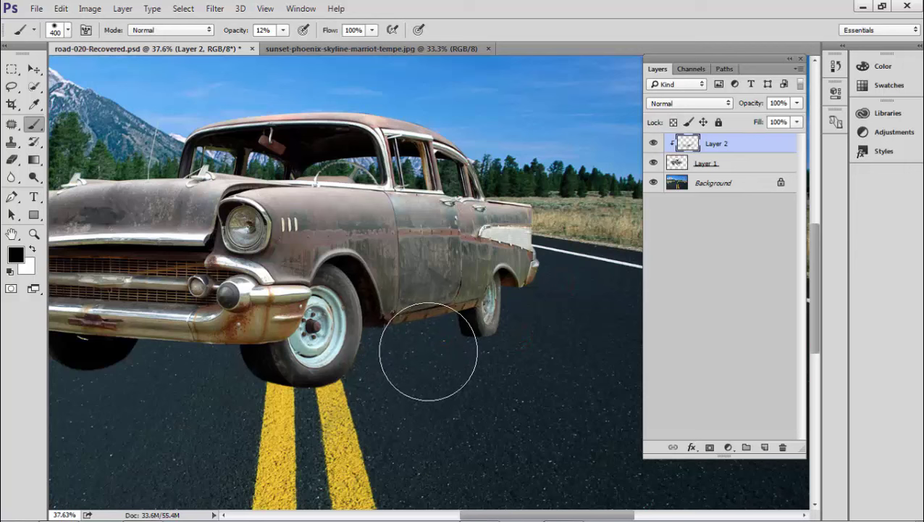
# Step: With a 300 px brush, shade the car's lower side and darken its lower rear
pyautogui.press('[')
pyautogui.click(424, 349)
pyautogui.click(421, 316)
pyautogui.click(444, 333)
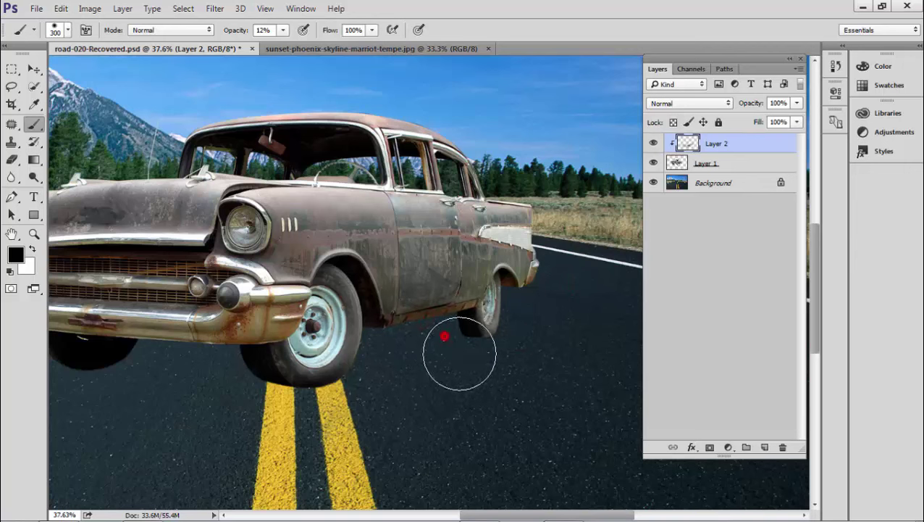
pyautogui.click(398, 306)
pyautogui.moveTo(450, 299); pyautogui.dragTo(533, 268)
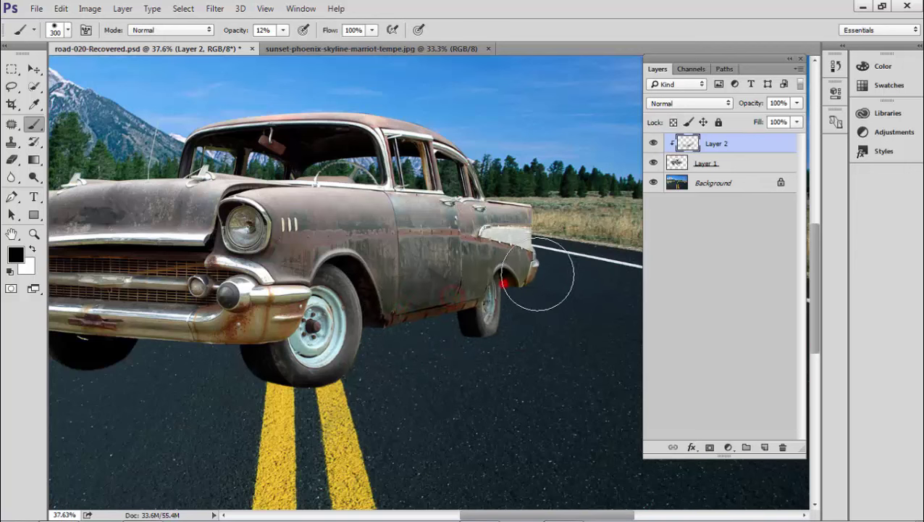
pyautogui.moveTo(456, 303)
pyautogui.mouseDown()
pyautogui.moveTo(419, 306)
pyautogui.moveTo(472, 319)
pyautogui.mouseUp()
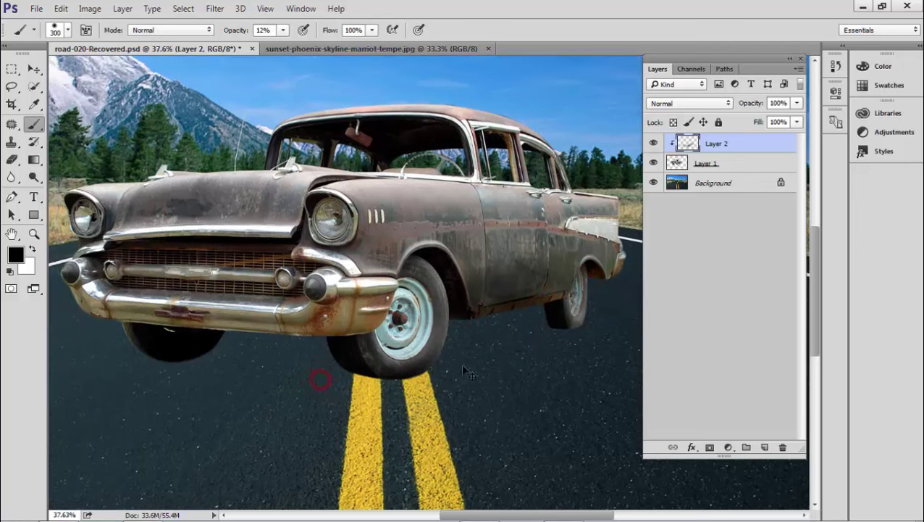
# Step: Dab faint shading under the car's front and front bumper
pyautogui.moveTo(345, 389); pyautogui.dragTo(507, 384)
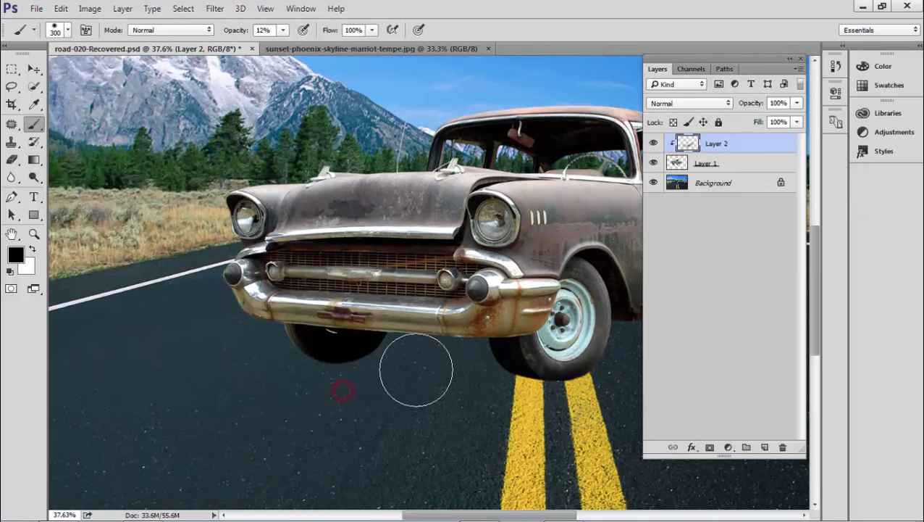
pyautogui.click(271, 337)
pyautogui.click(330, 351)
pyautogui.click(468, 353)
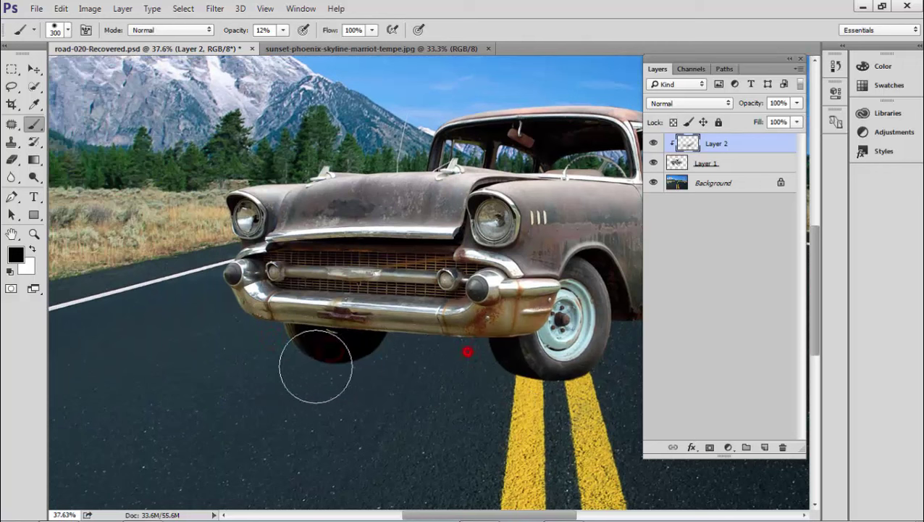
pyautogui.click(232, 333)
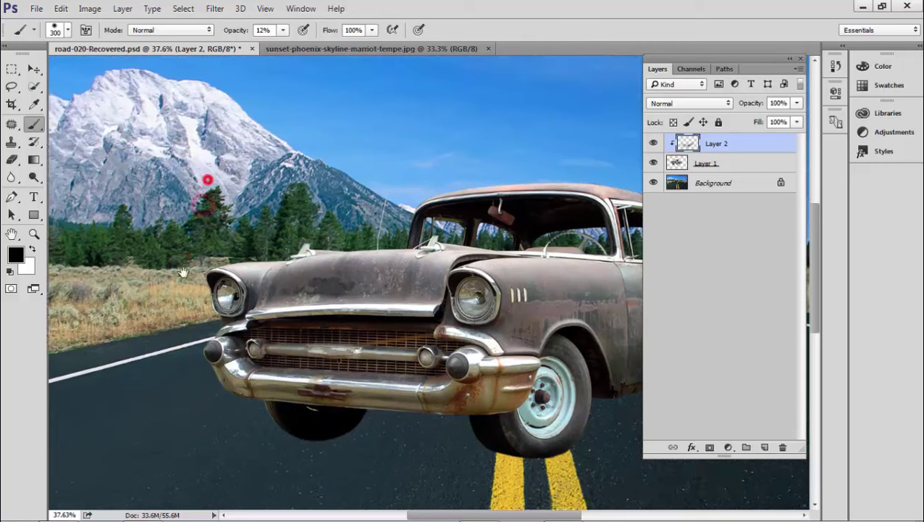
# Step: Review the car's rear and switch back to the Move tool
pyautogui.scroll(1, 353, 234)
pyautogui.moveTo(353, 234); pyautogui.dragTo(218, 225)
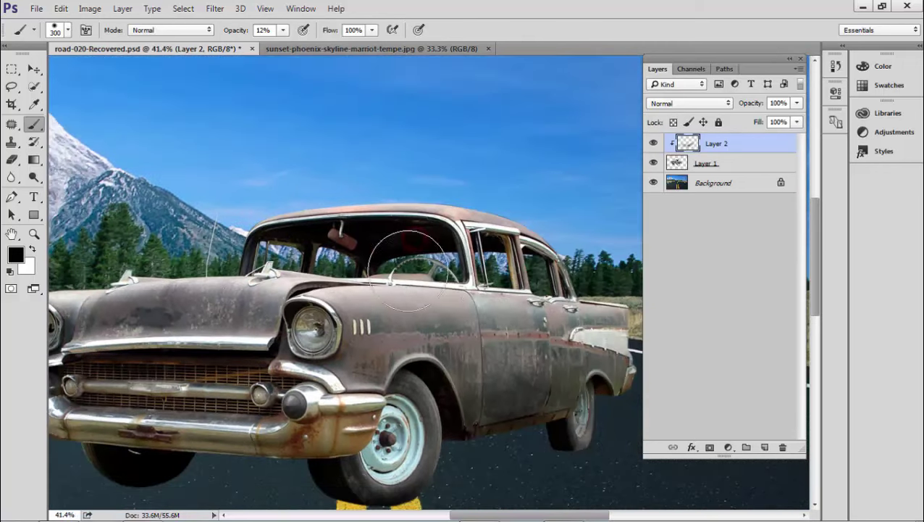
pyautogui.scroll(-2, 435, 275)
pyautogui.scroll(2, 505, 298)
pyautogui.scroll(1, 505, 297)
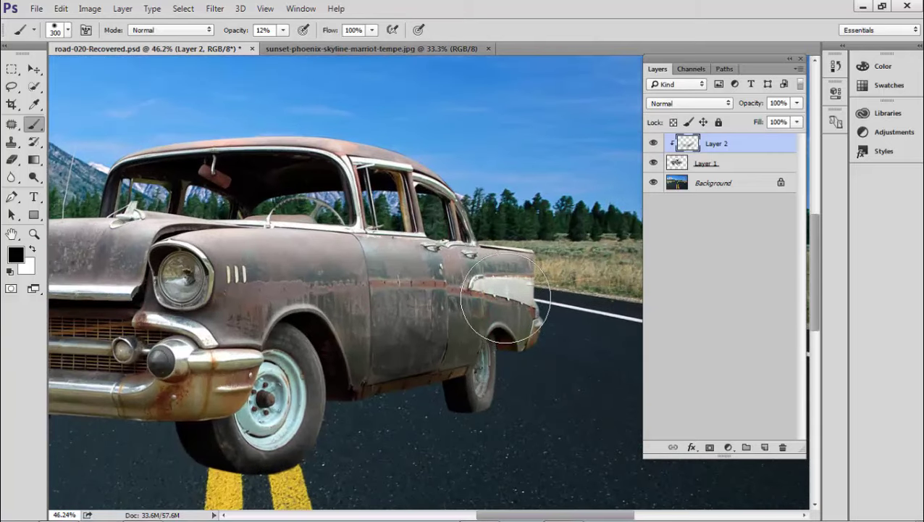
pyautogui.press('v')
pyautogui.scroll(5, 517, 285)
pyautogui.scroll(-1, 517, 285)
pyautogui.scroll(-1, 516, 288)
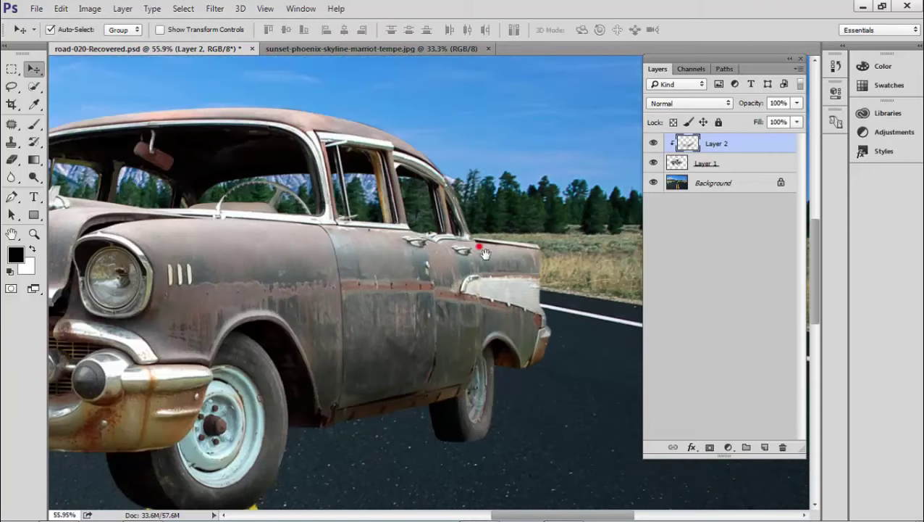
pyautogui.scroll(-1, 475, 247)
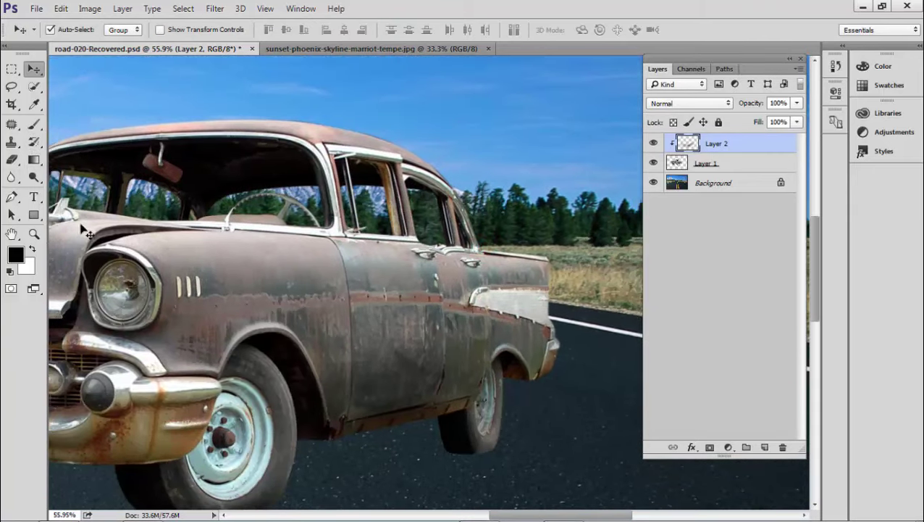
# Step: Pick the Burn tool and burn the car's front bumper darker
pyautogui.click(33, 177)
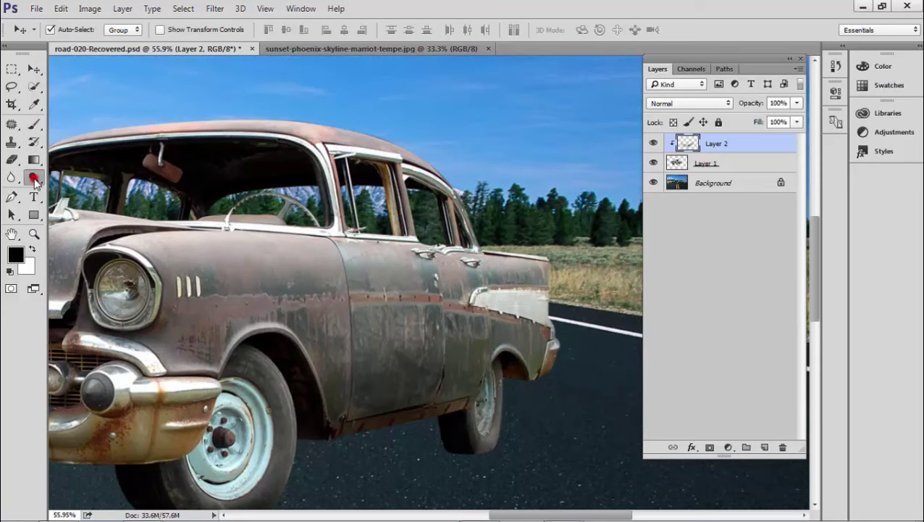
pyautogui.click(90, 187)
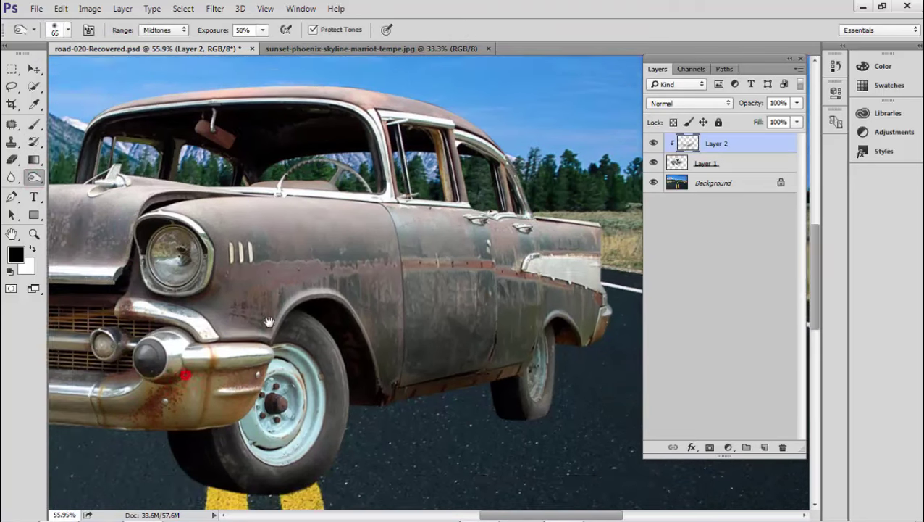
pyautogui.scroll(-1, 253, 326)
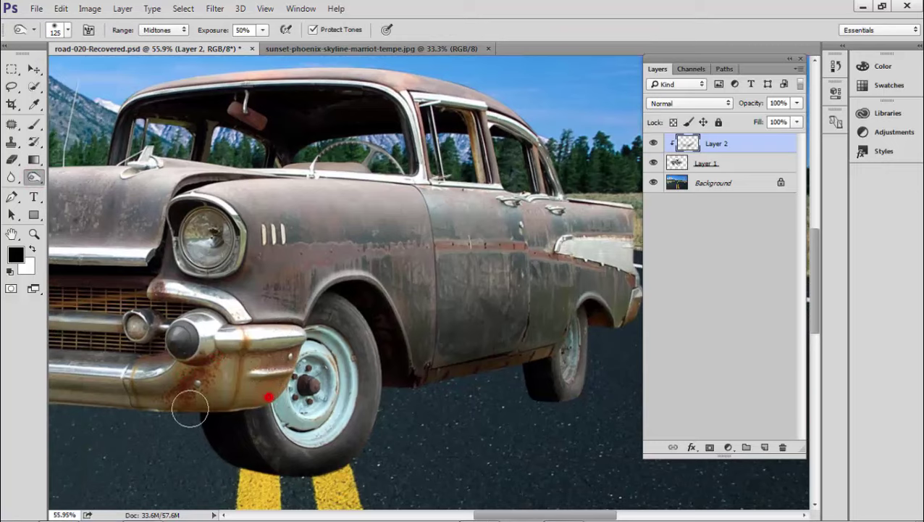
pyautogui.moveTo(191, 406); pyautogui.dragTo(376, 359)
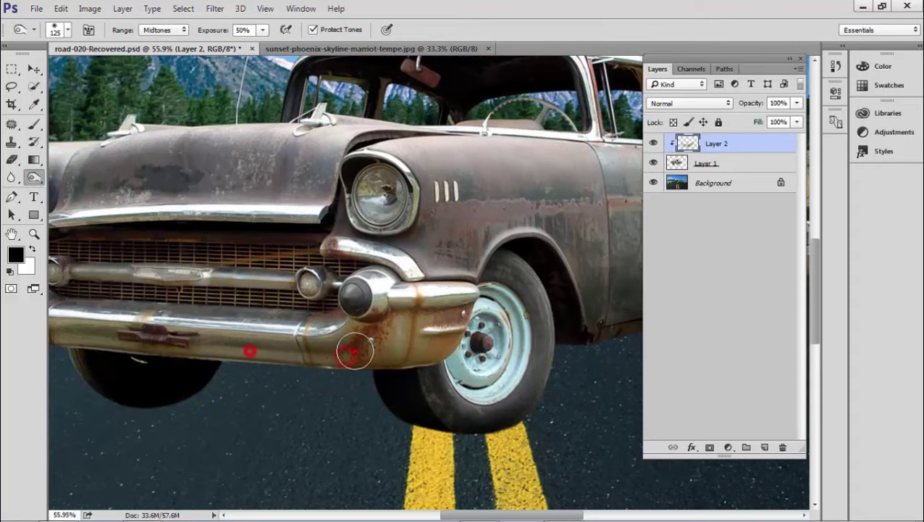
pyautogui.click(354, 353)
# Step: On Layer 1, burn the bumper, lower side and rear wheel area darker at 50% exposure
pyautogui.click(706, 164)
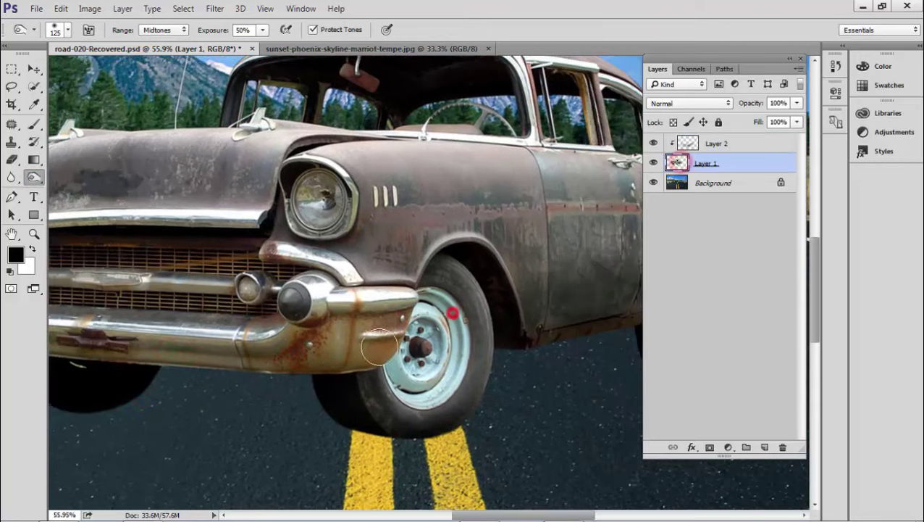
pyautogui.moveTo(244, 360)
pyautogui.mouseDown()
pyautogui.moveTo(426, 363)
pyautogui.moveTo(184, 356)
pyautogui.mouseUp()
pyautogui.moveTo(382, 324); pyautogui.dragTo(244, 323)
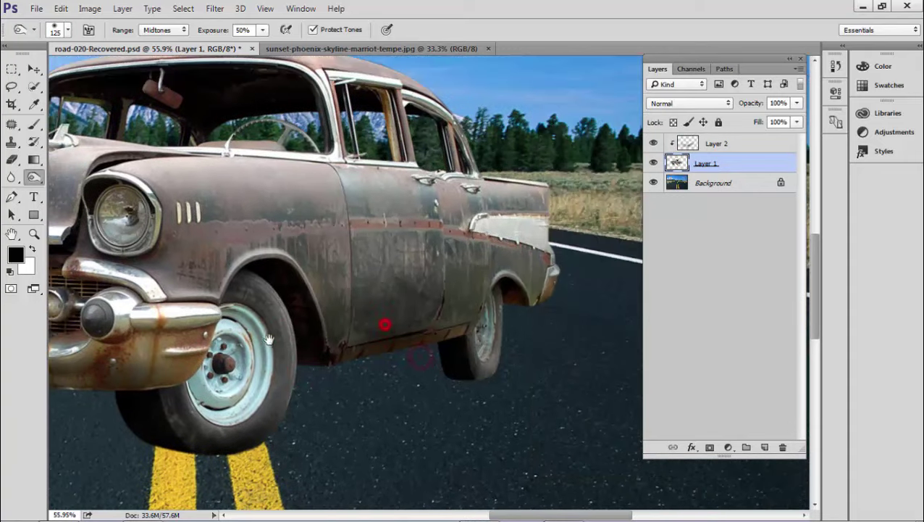
pyautogui.moveTo(478, 310); pyautogui.dragTo(407, 327)
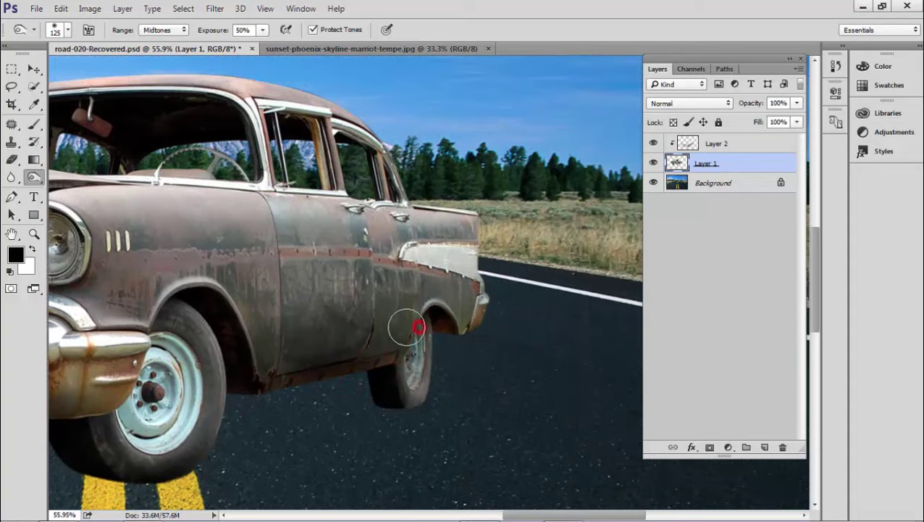
pyautogui.scroll(2, 320, 264)
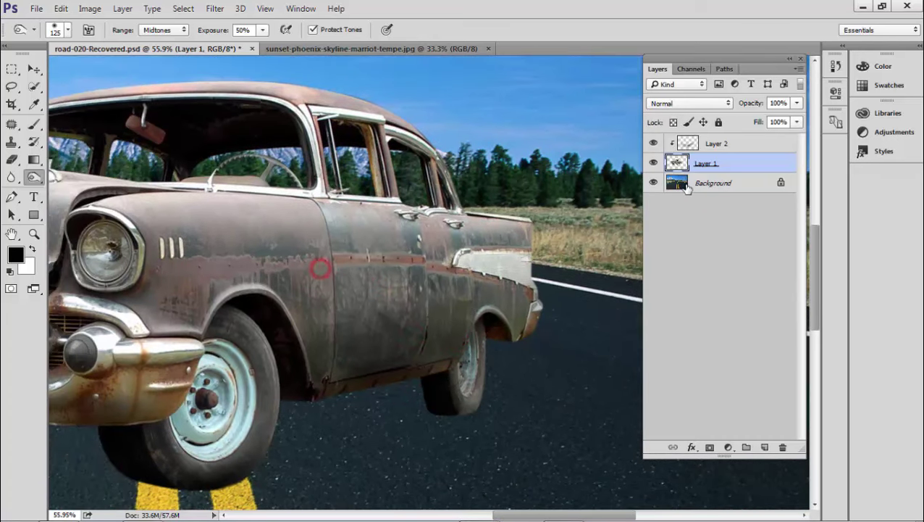
pyautogui.scroll(1, 320, 264)
pyautogui.scroll(1, 371, 267)
pyautogui.press('v')
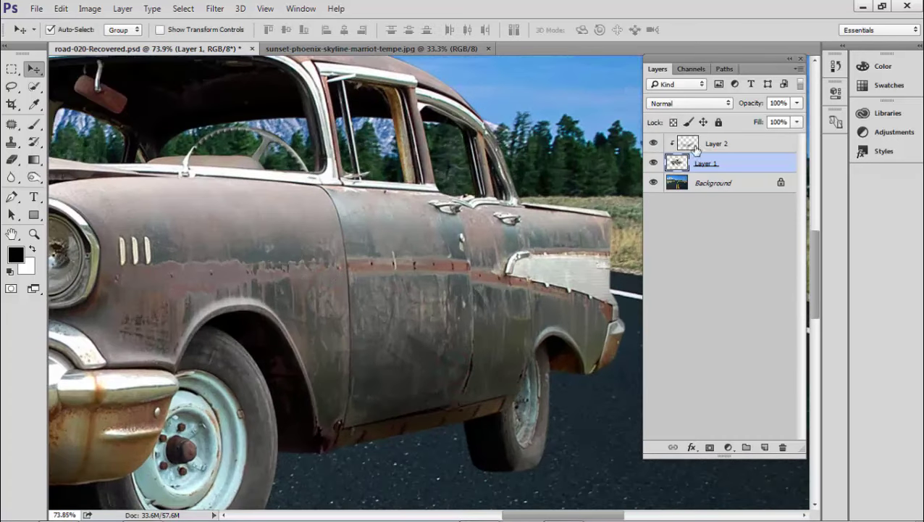
pyautogui.scroll(-1, 294, 311)
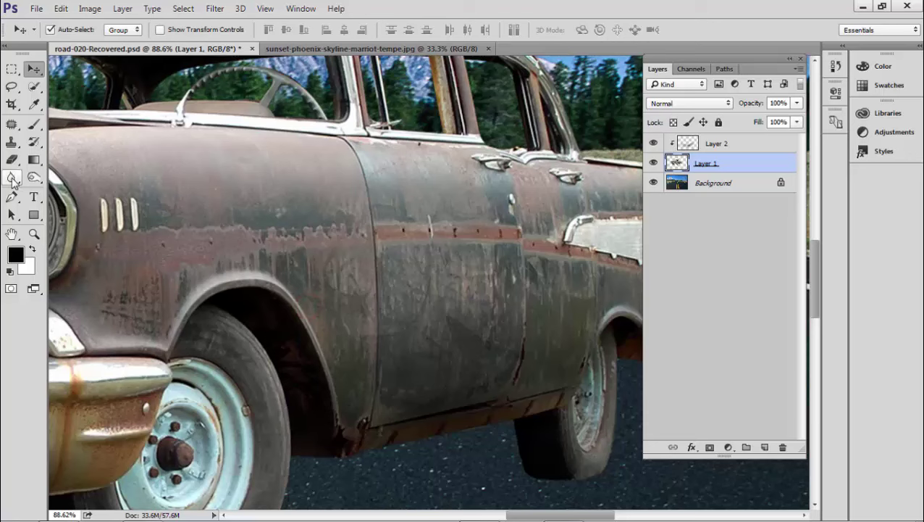
# Step: Switch to the Smudge tool with a slightly larger brush, zoomed in on the front wheel
pyautogui.click(12, 178)
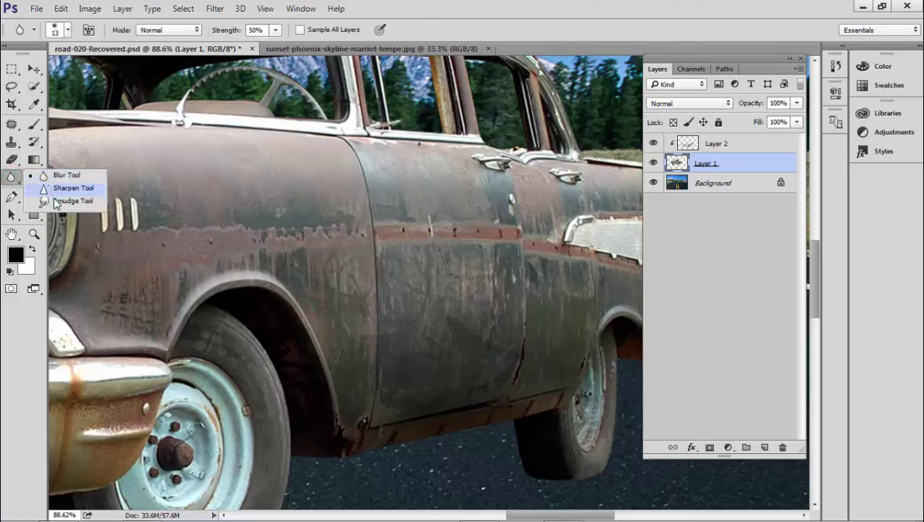
pyautogui.click(48, 200)
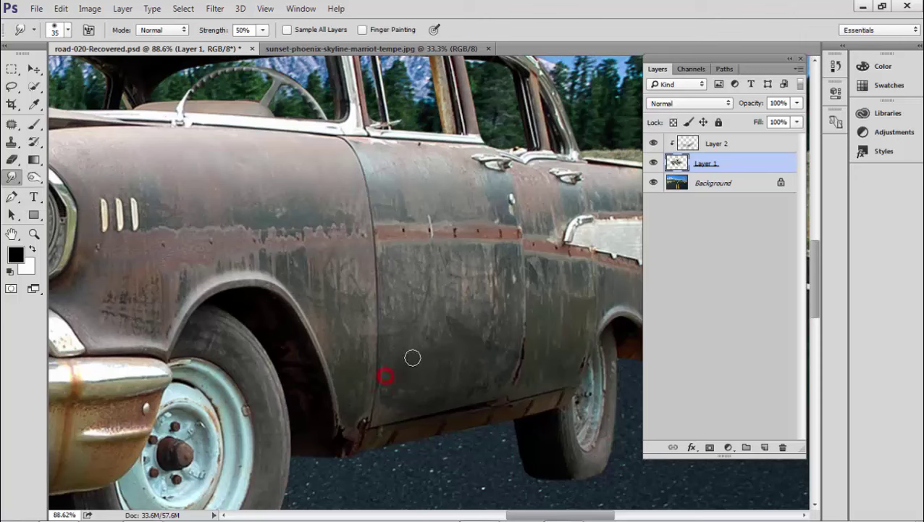
pyautogui.scroll(-3, 406, 339)
pyautogui.scroll(2, 386, 283)
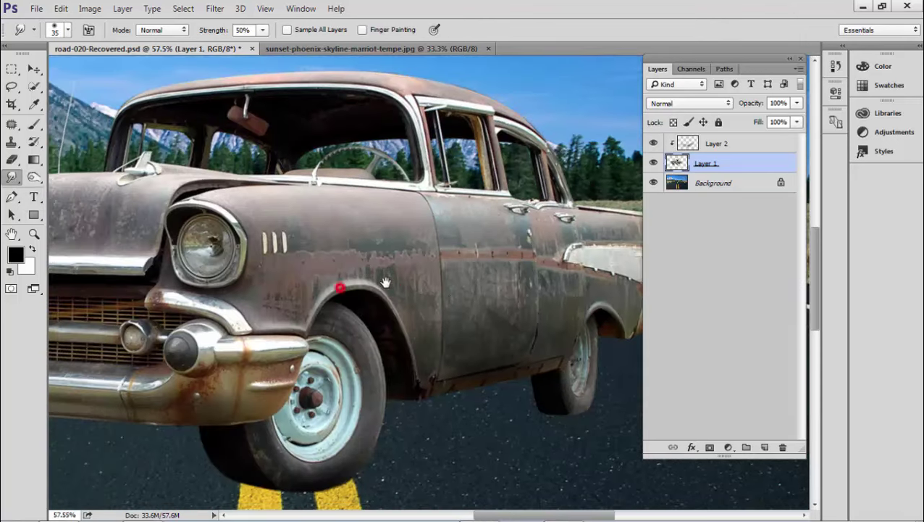
pyautogui.scroll(2, 328, 310)
pyautogui.press(']')
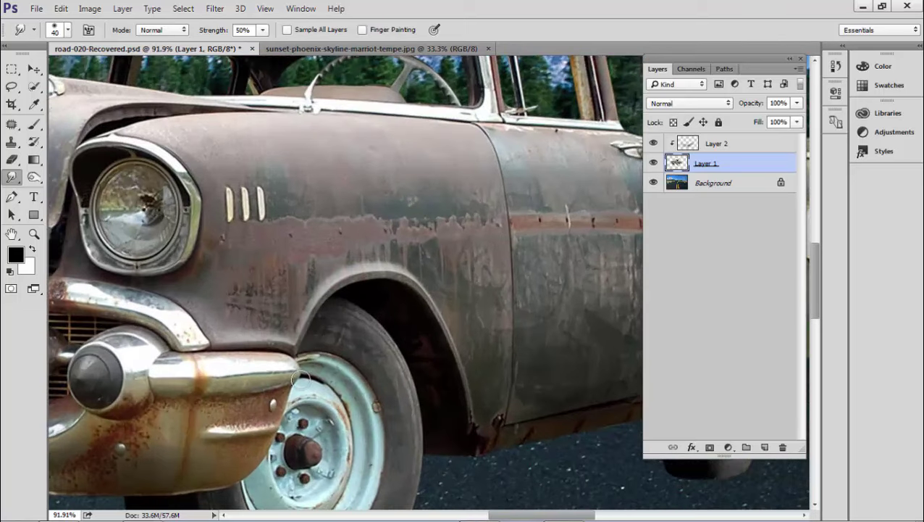
pyautogui.scroll(2, 377, 392)
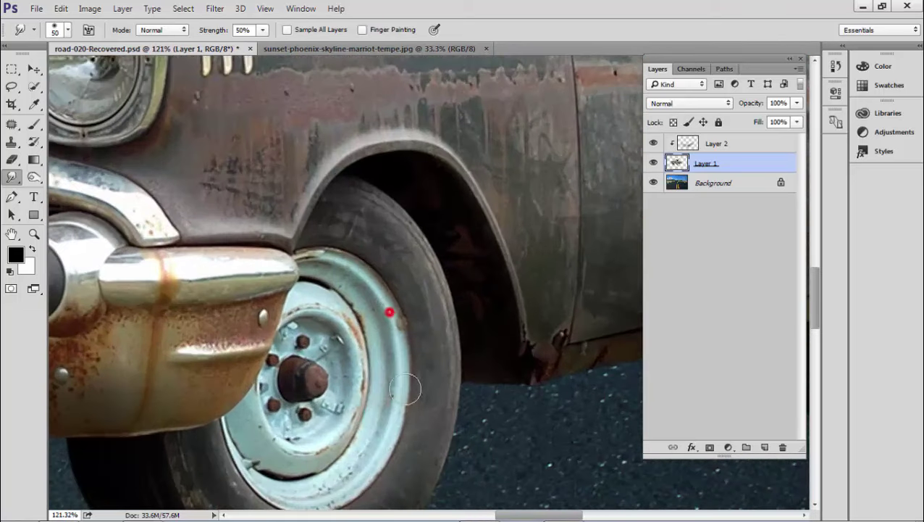
pyautogui.moveTo(367, 448); pyautogui.dragTo(398, 398)
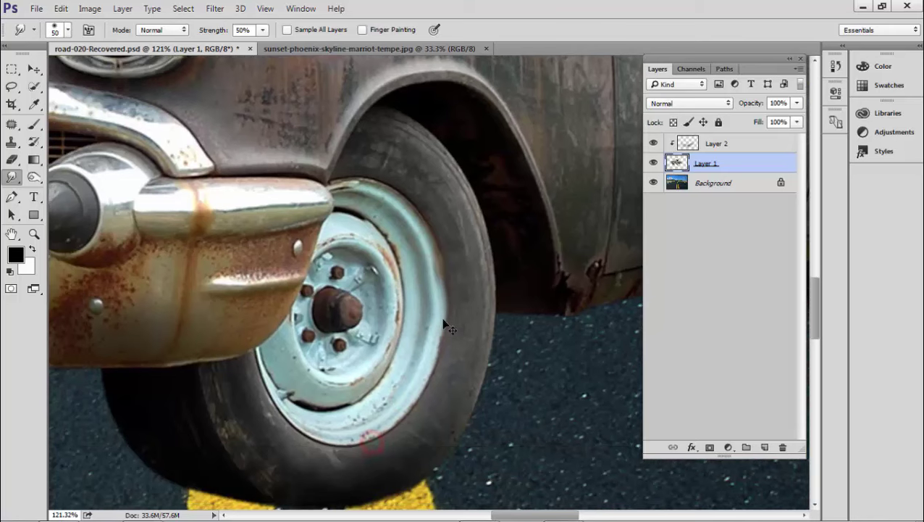
# Step: At low smudge strength (about 14%), soften the wheel rim and rough spots on the lower tire
pyautogui.moveTo(263, 30); pyautogui.dragTo(240, 45)
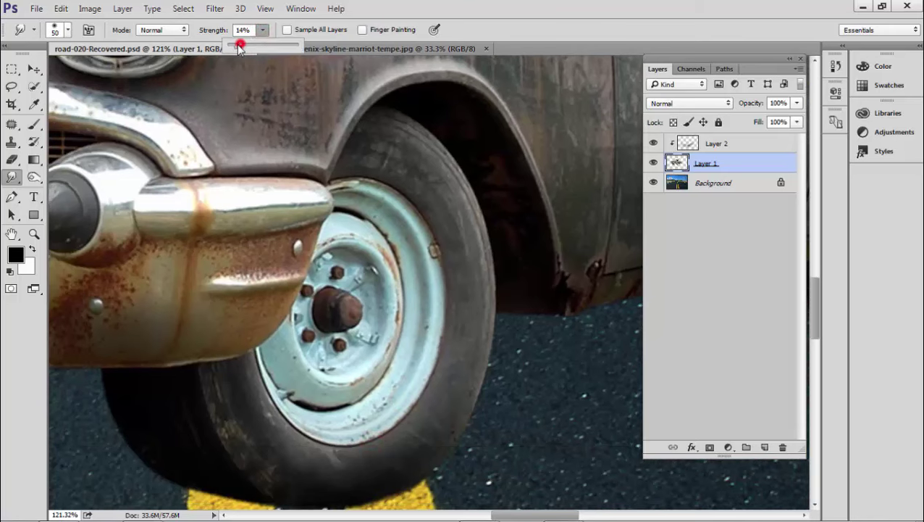
pyautogui.scroll(2, 429, 246)
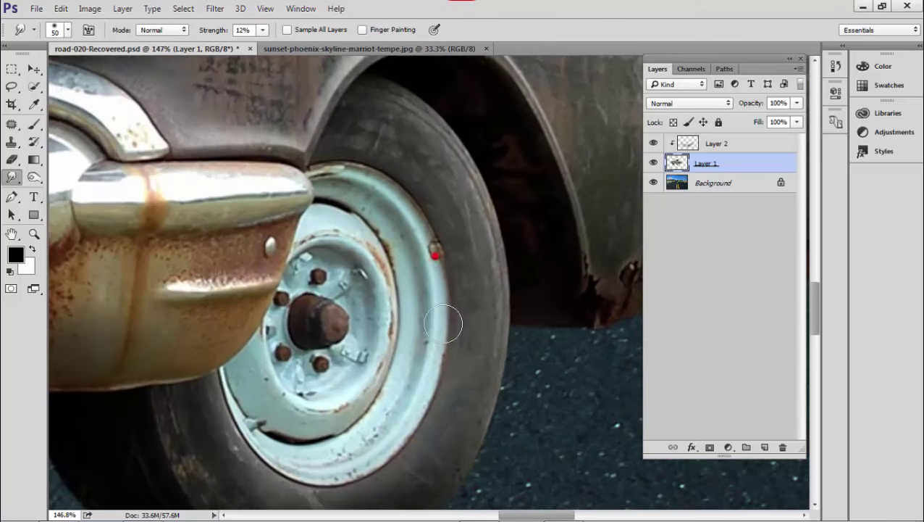
pyautogui.moveTo(424, 287); pyautogui.dragTo(305, 424)
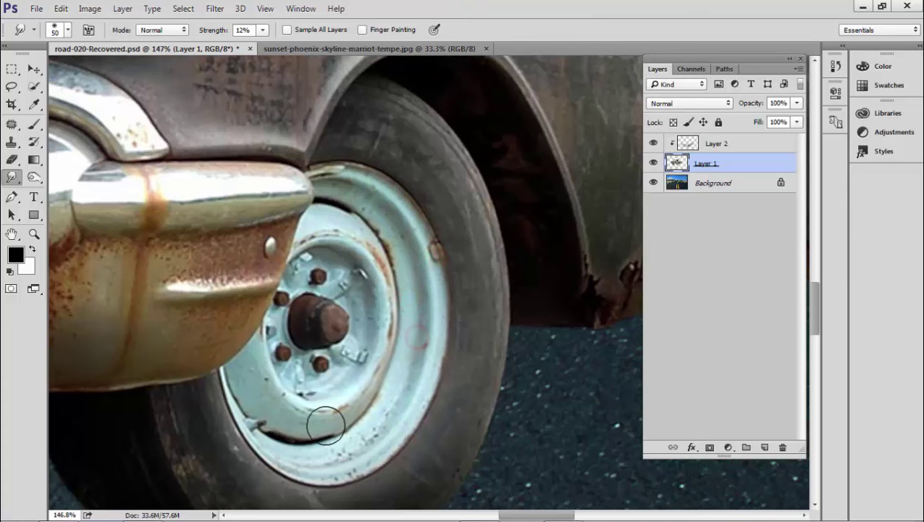
pyautogui.scroll(-3, 366, 417)
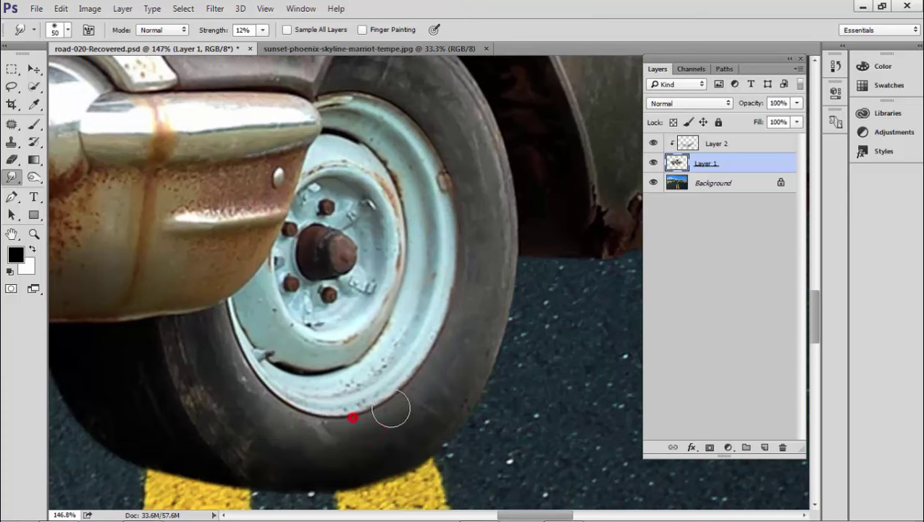
pyautogui.moveTo(304, 402); pyautogui.dragTo(369, 354)
pyautogui.moveTo(258, 355)
pyautogui.mouseDown()
pyautogui.moveTo(301, 413)
pyautogui.moveTo(258, 355)
pyautogui.mouseUp()
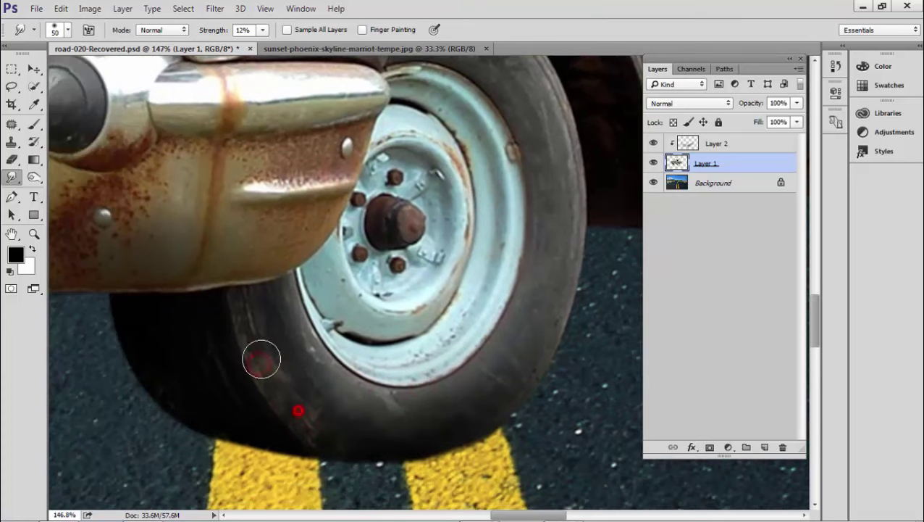
pyautogui.moveTo(356, 402); pyautogui.dragTo(347, 326)
pyautogui.scroll(-3, 363, 324)
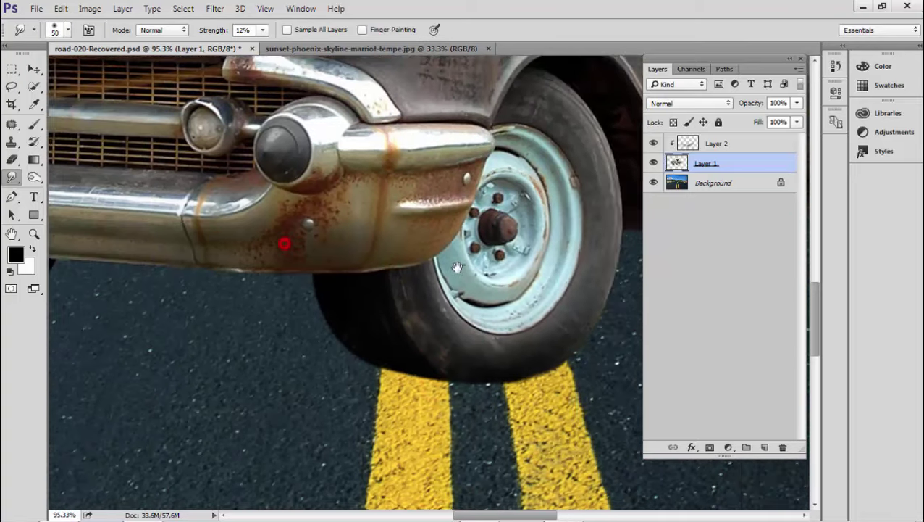
# Step: Pan and zoom around the bumper, grille and windows to inspect the smudged areas
pyautogui.moveTo(282, 243); pyautogui.dragTo(377, 290)
pyautogui.scroll(-2, 377, 290)
pyautogui.hscroll(5, 450, 321)
pyautogui.scroll(3, 439, 353)
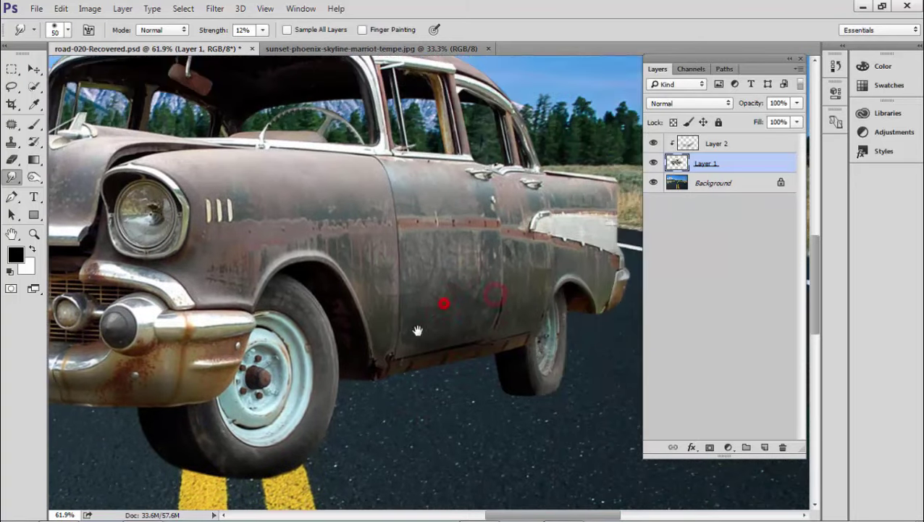
pyautogui.hscroll(2, 439, 305)
pyautogui.scroll(2, 440, 305)
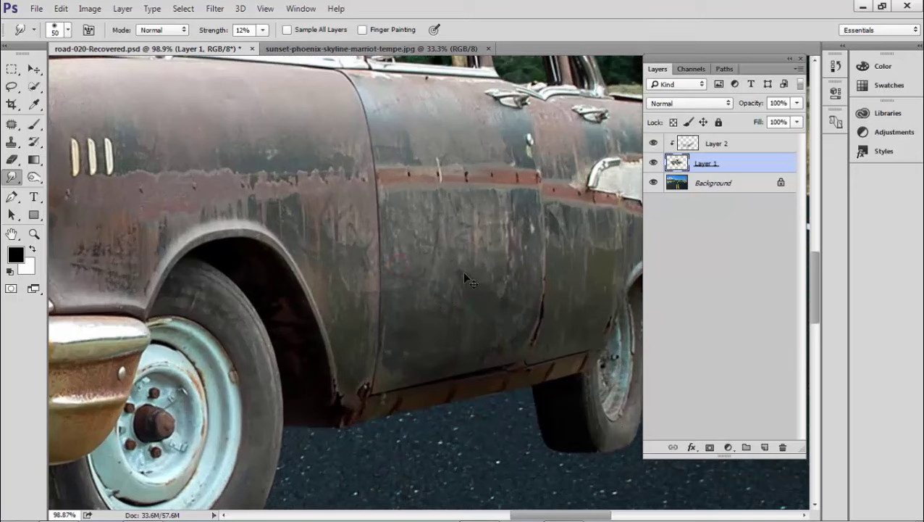
pyautogui.scroll(-2, 464, 274)
pyautogui.moveTo(447, 238); pyautogui.dragTo(438, 271)
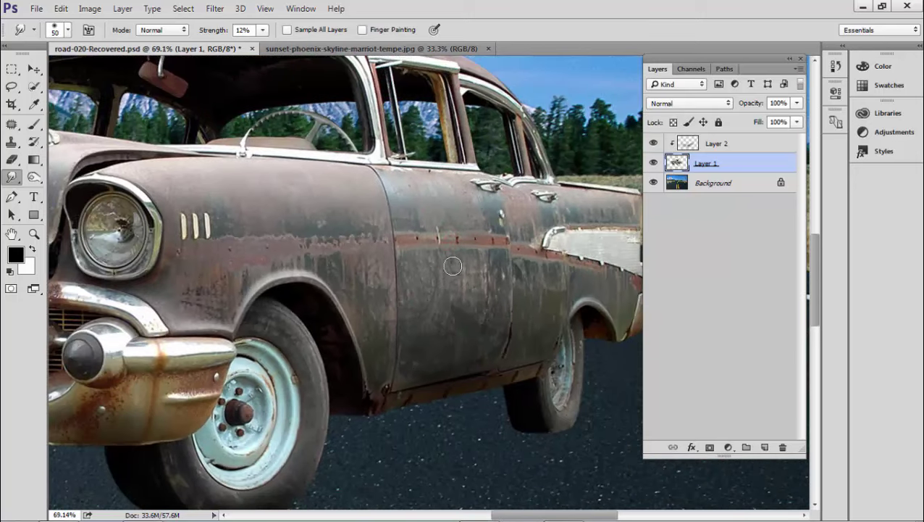
pyautogui.scroll(3, 452, 266)
pyautogui.scroll(2, 457, 265)
# Step: Clone-stamp a stroke over the worn front-door texture to patch it with nearby paint
pyautogui.press('s')
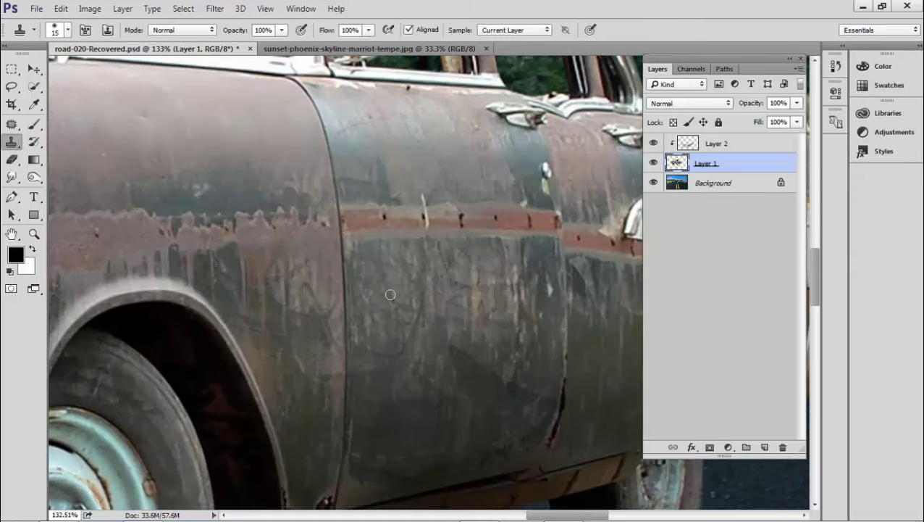
pyautogui.moveTo(432, 292)
pyautogui.mouseDown()
pyautogui.moveTo(437, 323)
pyautogui.moveTo(455, 328)
pyautogui.mouseUp()
pyautogui.scroll(-4, 447, 335)
pyautogui.scroll(-4, 441, 337)
pyautogui.press('v')
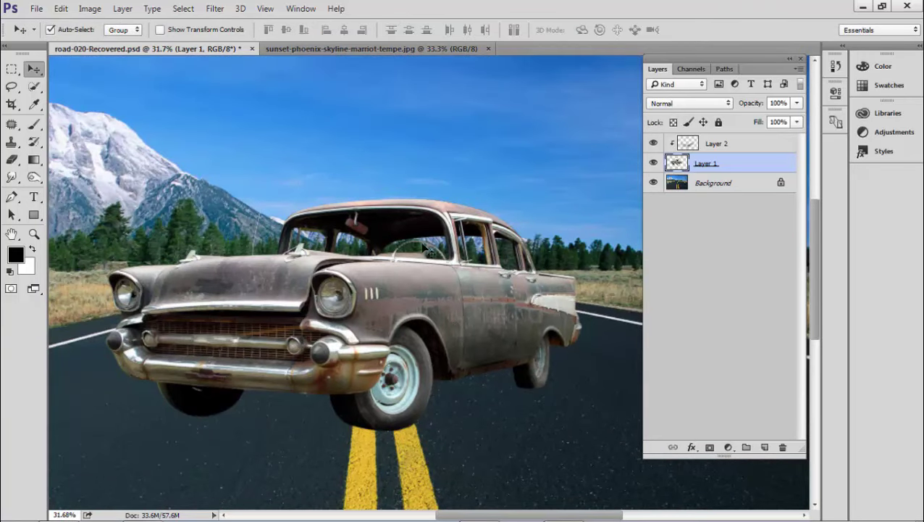
pyautogui.scroll(1, 429, 243)
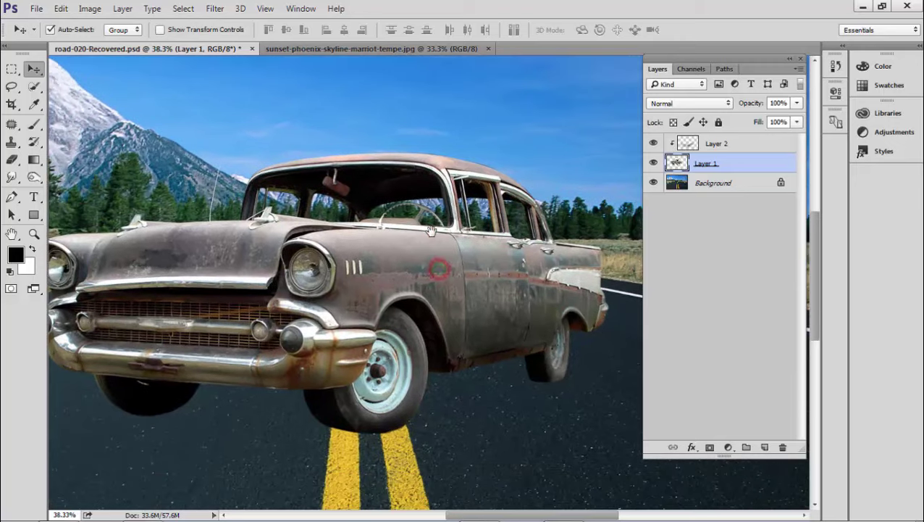
# Step: Apply Smart Sharpen at 200% amount, 2.3 px radius and about 21% noise reduction
pyautogui.click(215, 9)
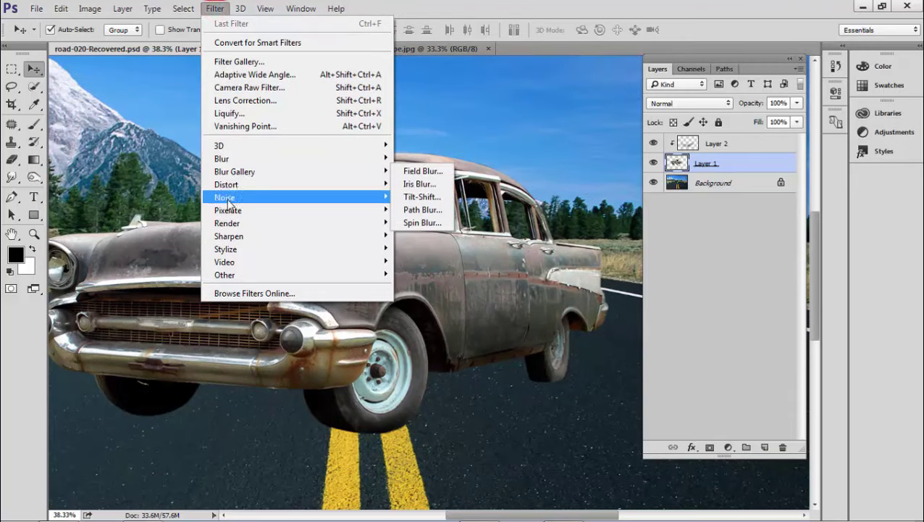
pyautogui.moveTo(229, 236)
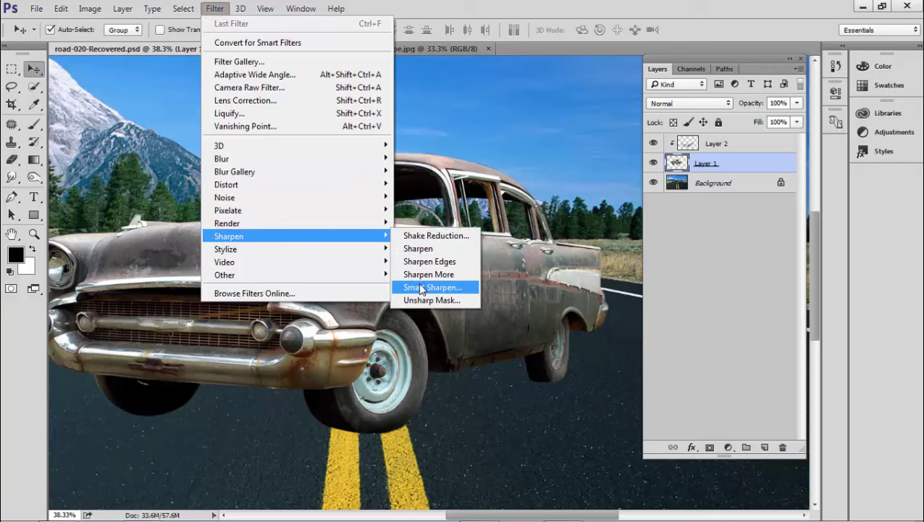
pyautogui.click(422, 288)
pyautogui.moveTo(482, 103); pyautogui.dragTo(757, 94)
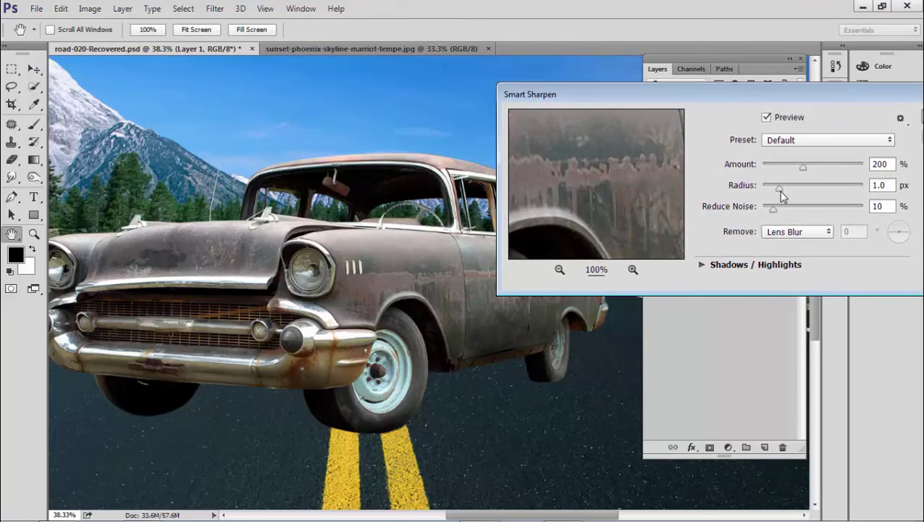
pyautogui.moveTo(782, 189); pyautogui.dragTo(790, 190)
pyautogui.moveTo(776, 210); pyautogui.dragTo(802, 209)
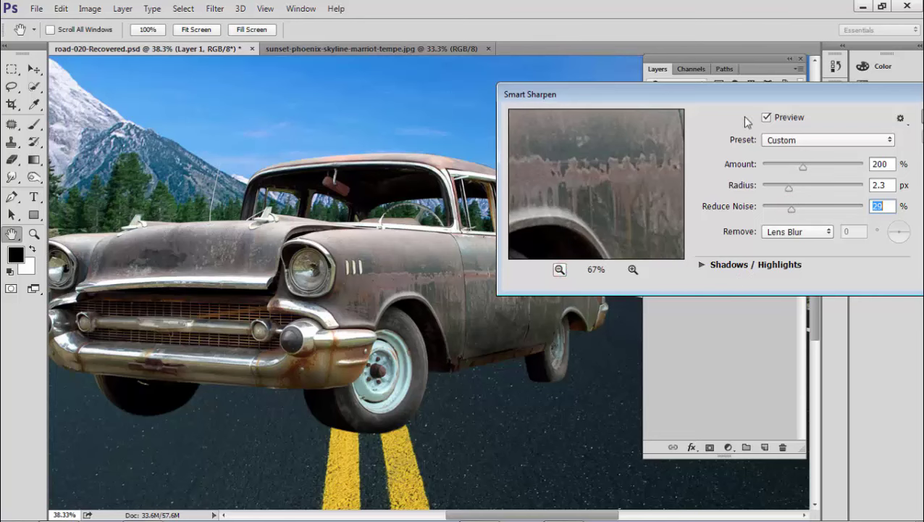
pyautogui.moveTo(749, 94); pyautogui.dragTo(613, 152)
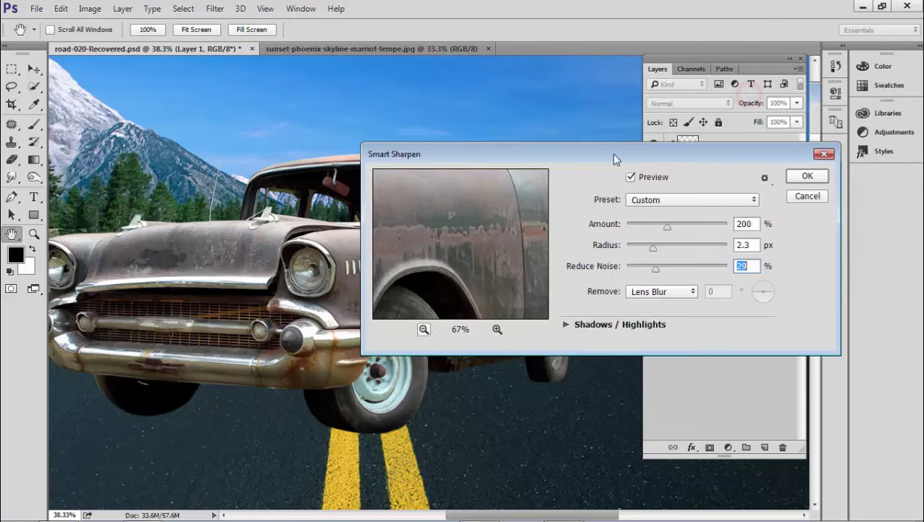
pyautogui.click(804, 176)
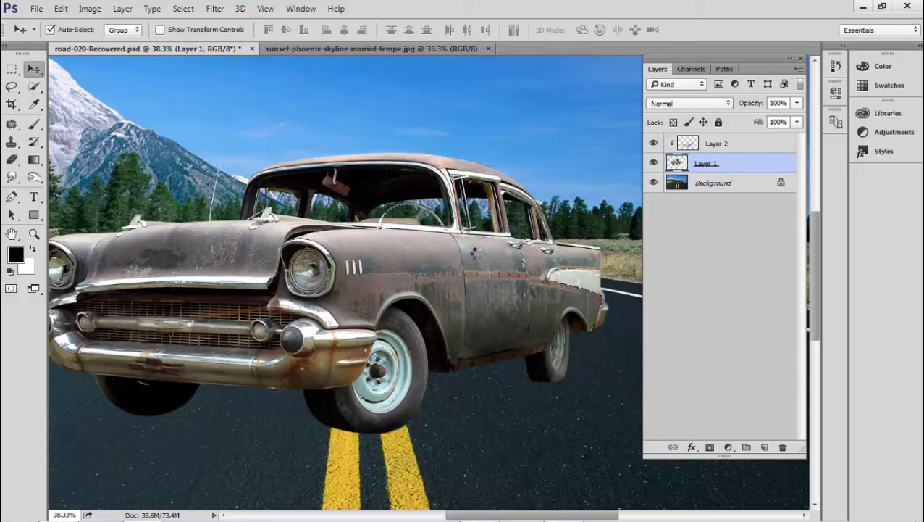
# Step: Zoom and pan around the car's side, rear wheel and roof to inspect the sharpening
pyautogui.scroll(-2, 478, 258)
pyautogui.scroll(2, 309, 242)
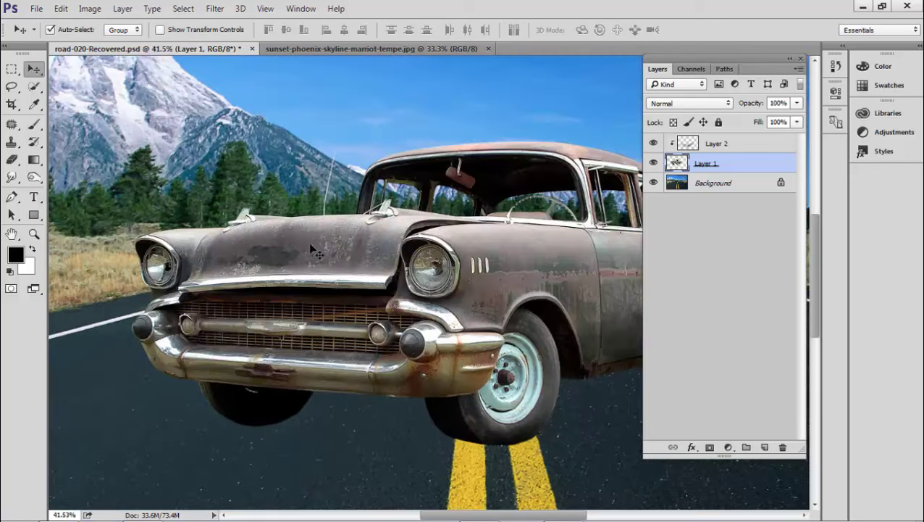
pyautogui.scroll(2, 312, 249)
pyautogui.moveTo(377, 264); pyautogui.dragTo(195, 239)
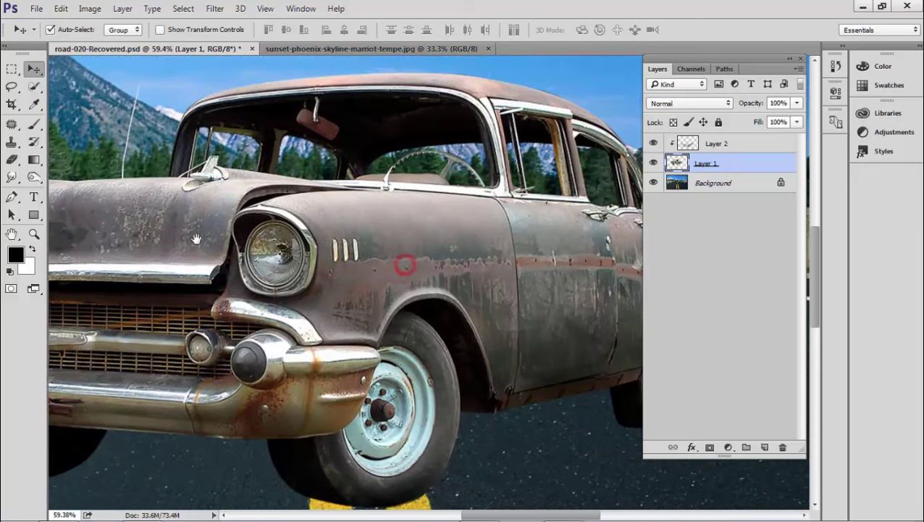
pyautogui.scroll(1, 416, 262)
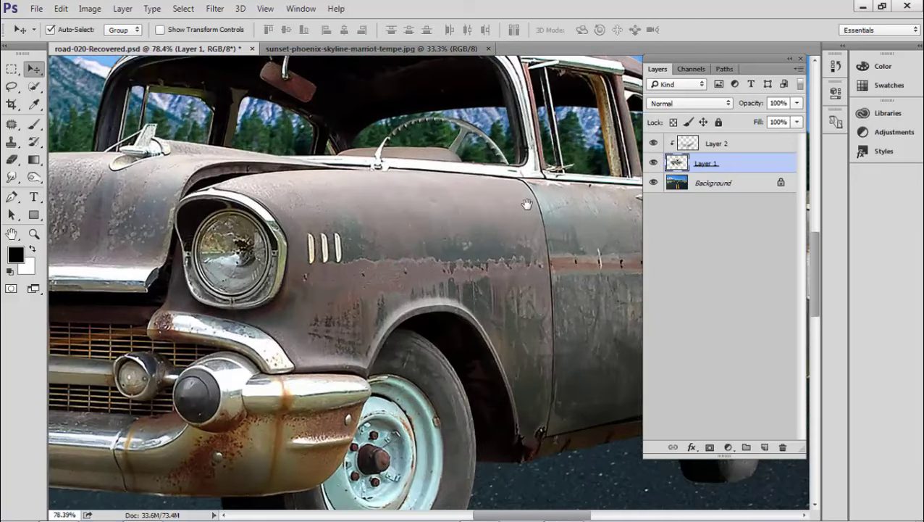
pyautogui.moveTo(527, 205)
pyautogui.mouseDown()
pyautogui.moveTo(398, 267)
pyautogui.moveTo(397, 304)
pyautogui.mouseUp()
pyautogui.scroll(-1, 447, 290)
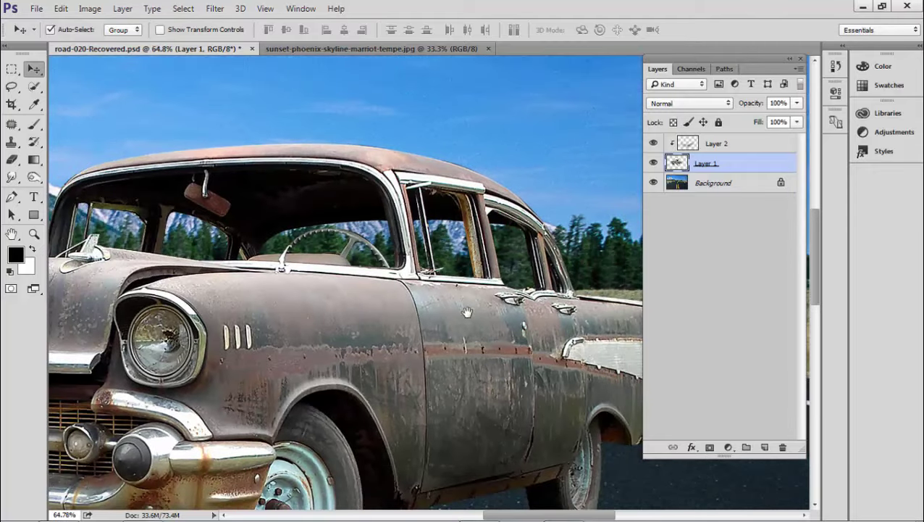
pyautogui.scroll(-2, 447, 290)
pyautogui.scroll(-2, 447, 291)
pyautogui.moveTo(417, 258); pyautogui.dragTo(456, 232)
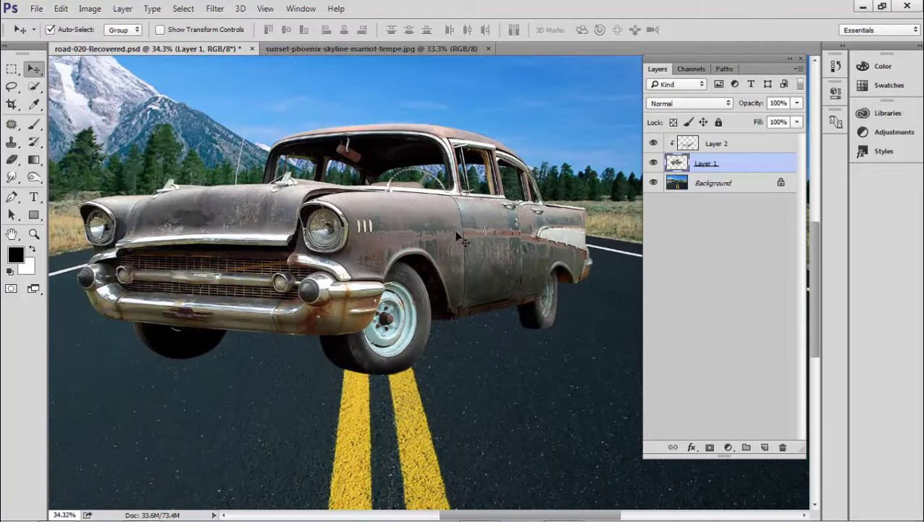
pyautogui.scroll(-1, 460, 239)
pyautogui.scroll(-1, 487, 255)
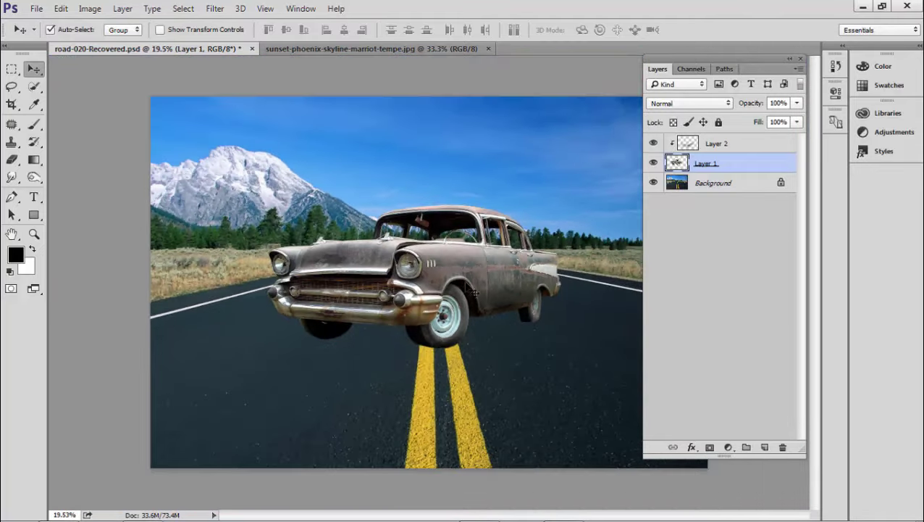
pyautogui.scroll(1, 463, 290)
pyautogui.scroll(1, 449, 311)
pyautogui.scroll(1, 433, 329)
pyautogui.scroll(1, 433, 329)
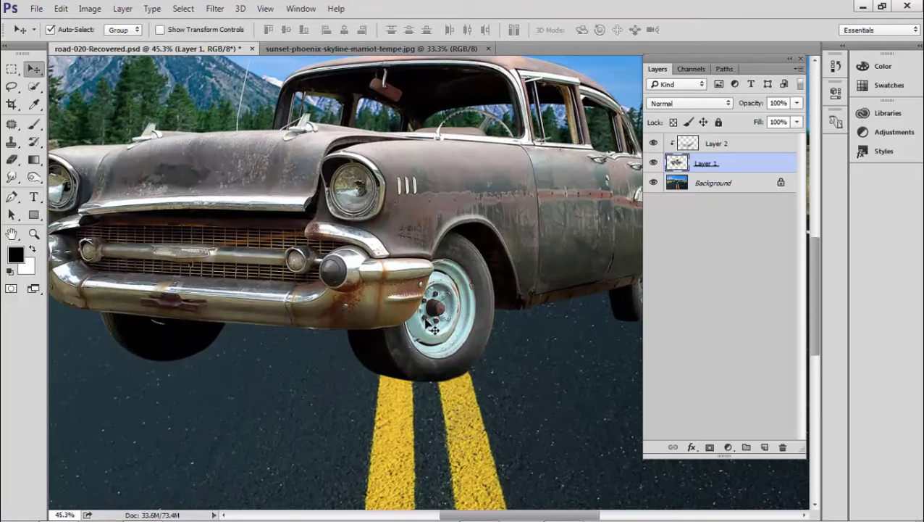
pyautogui.scroll(-1, 289, 315)
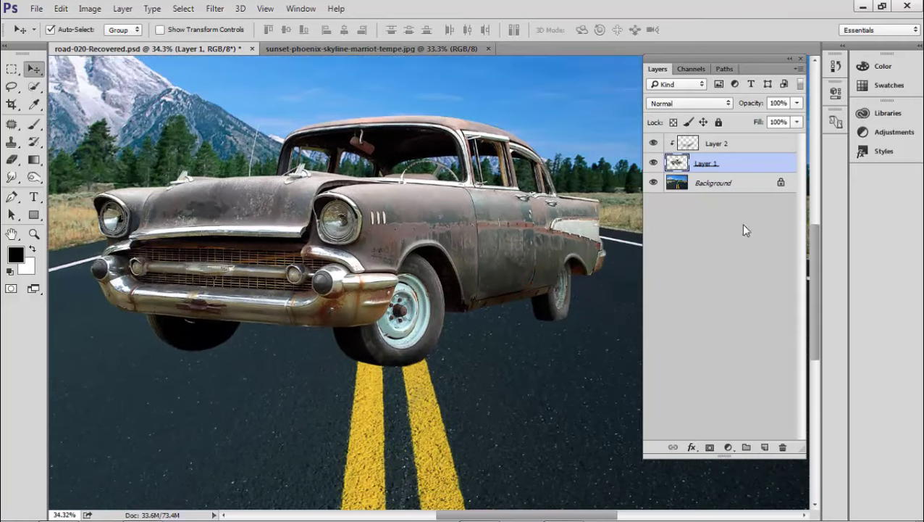
# Step: Add a new layer above Layer 2 and set up a brush at about 73% opacity
pyautogui.click(722, 142)
pyautogui.click(765, 447)
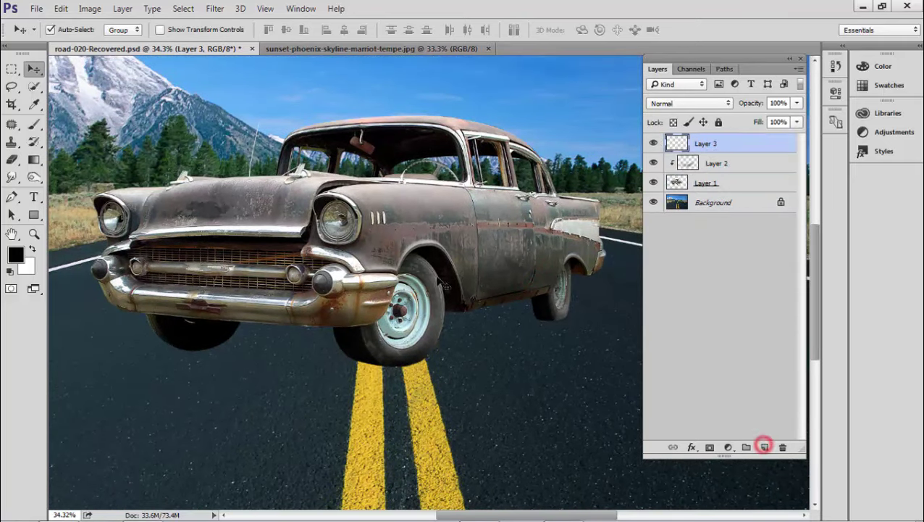
pyautogui.scroll(1, 305, 304)
pyautogui.scroll(1, 303, 265)
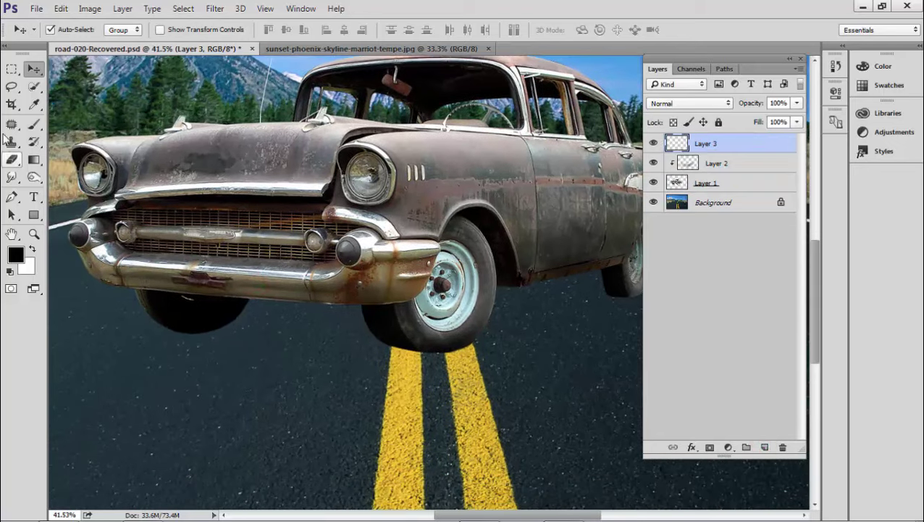
pyautogui.click(34, 123)
pyautogui.moveTo(218, 284)
pyautogui.mouseDown()
pyautogui.moveTo(360, 312)
pyautogui.moveTo(258, 310)
pyautogui.moveTo(361, 295)
pyautogui.moveTo(283, 295)
pyautogui.moveTo(373, 317)
pyautogui.moveTo(424, 289)
pyautogui.moveTo(305, 316)
pyautogui.mouseUp()
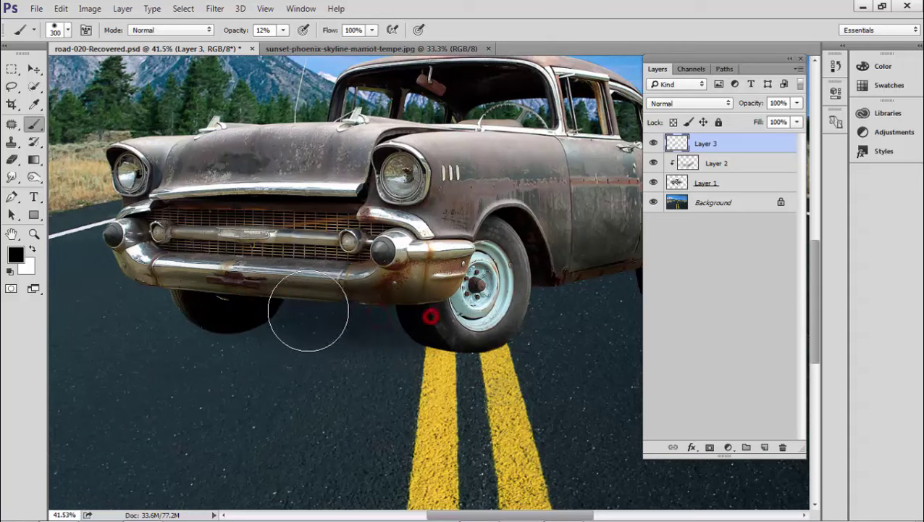
pyautogui.click(283, 31)
pyautogui.moveTo(321, 48); pyautogui.dragTo(325, 49)
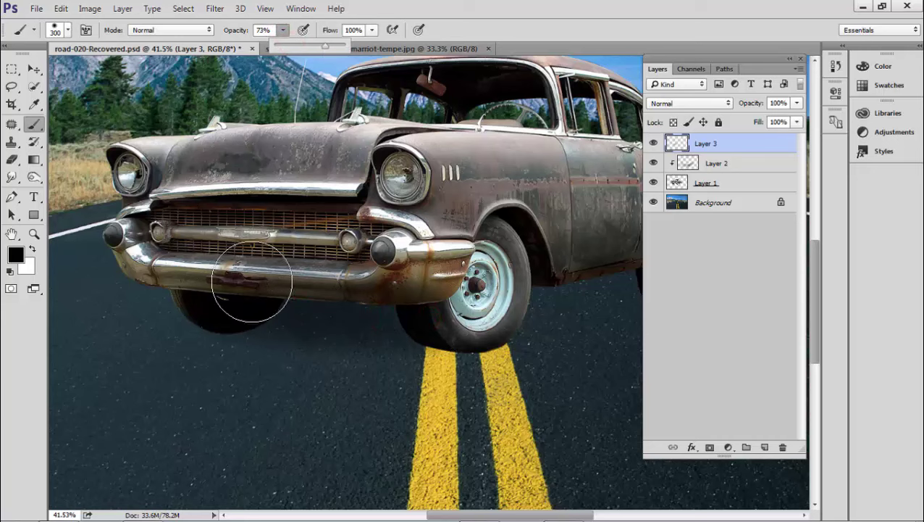
# Step: Paint a dark shadow under the car's bumper and wheels, placing Layer 3 just above Background
pyautogui.moveTo(214, 310)
pyautogui.mouseDown()
pyautogui.moveTo(372, 320)
pyautogui.moveTo(304, 331)
pyautogui.mouseUp()
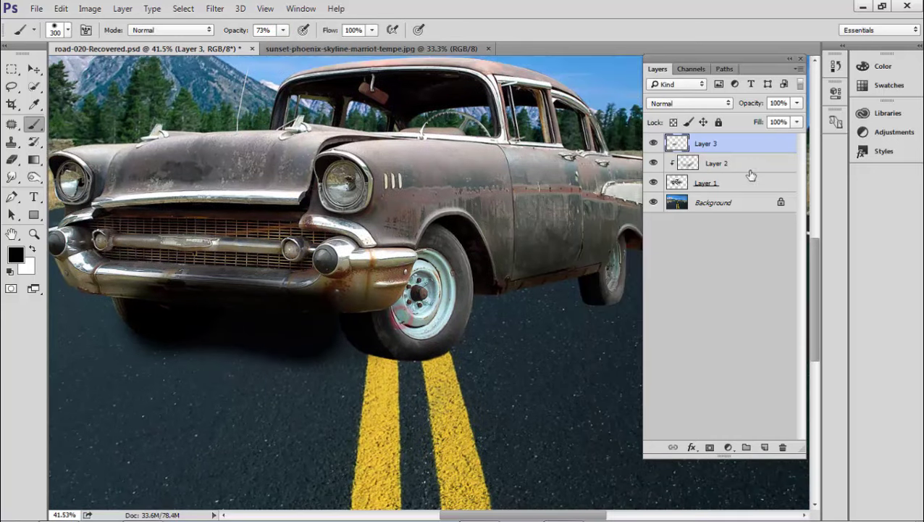
pyautogui.moveTo(734, 147); pyautogui.dragTo(706, 184)
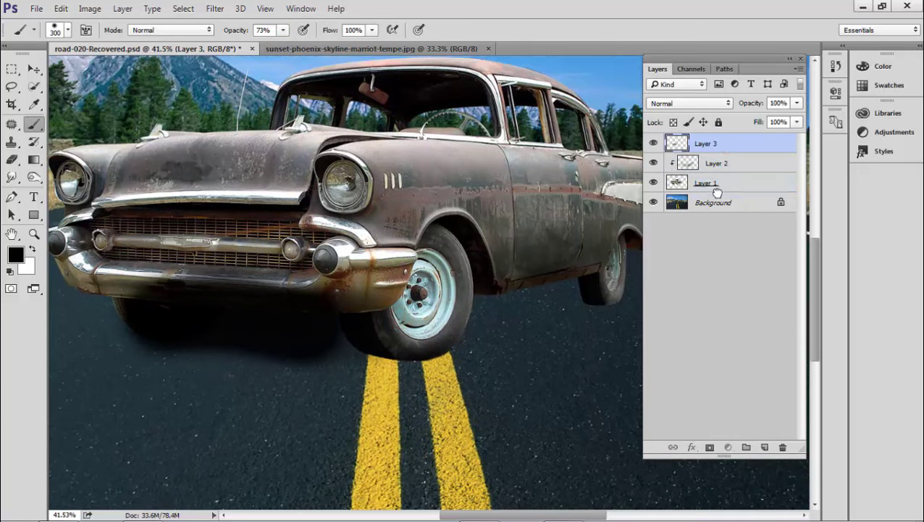
pyautogui.moveTo(321, 324)
pyautogui.mouseDown()
pyautogui.moveTo(549, 284)
pyautogui.moveTo(386, 341)
pyautogui.moveTo(361, 367)
pyautogui.moveTo(330, 378)
pyautogui.mouseUp()
pyautogui.press('[')
pyautogui.press('[')
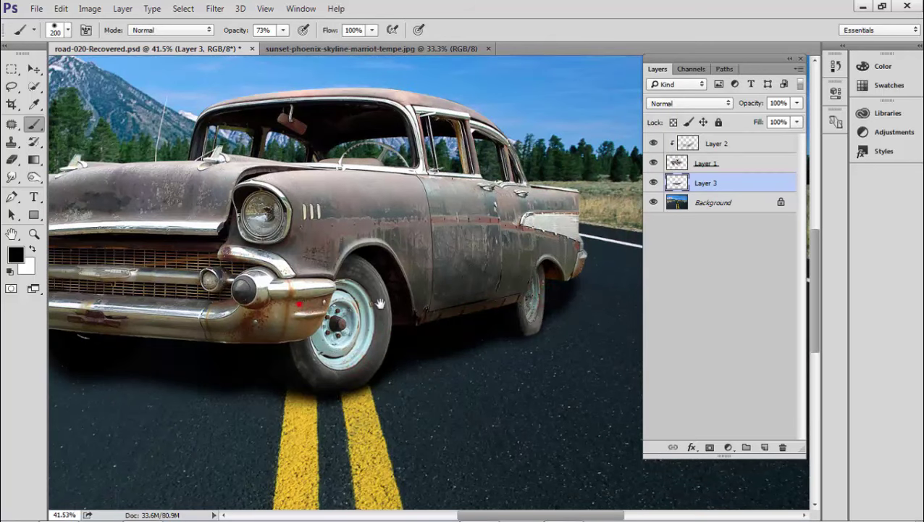
pyautogui.moveTo(168, 333); pyautogui.dragTo(344, 335)
pyautogui.moveTo(232, 334)
pyautogui.mouseDown()
pyautogui.moveTo(179, 321)
pyautogui.moveTo(232, 313)
pyautogui.mouseUp()
pyautogui.scroll(-2, 285, 319)
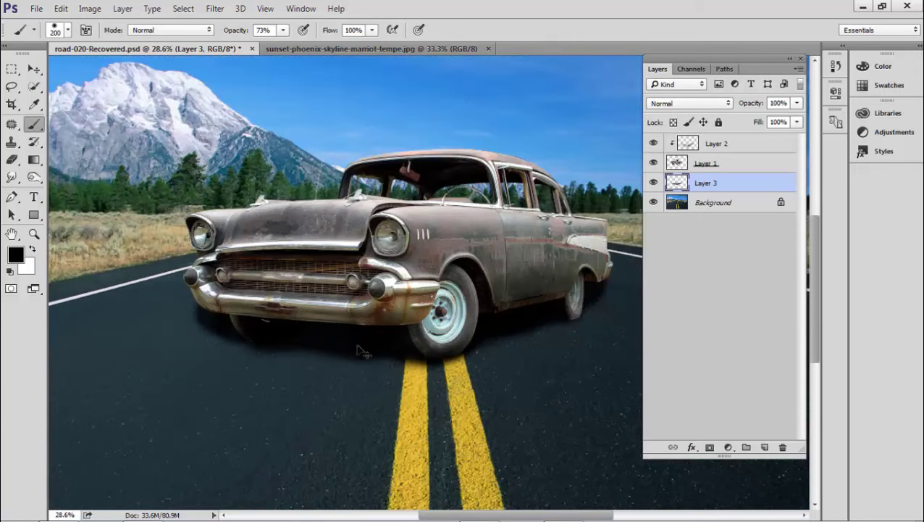
pyautogui.moveTo(398, 345); pyautogui.dragTo(390, 351)
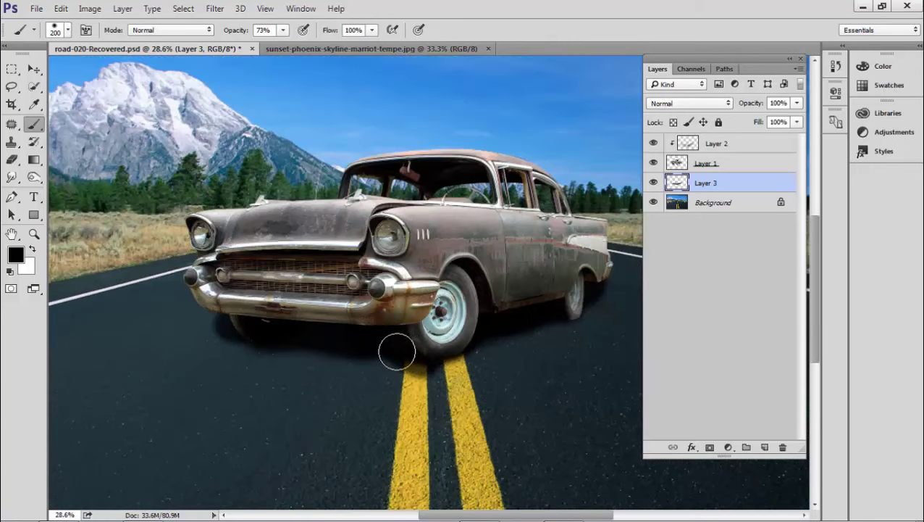
pyautogui.moveTo(263, 330); pyautogui.dragTo(212, 309)
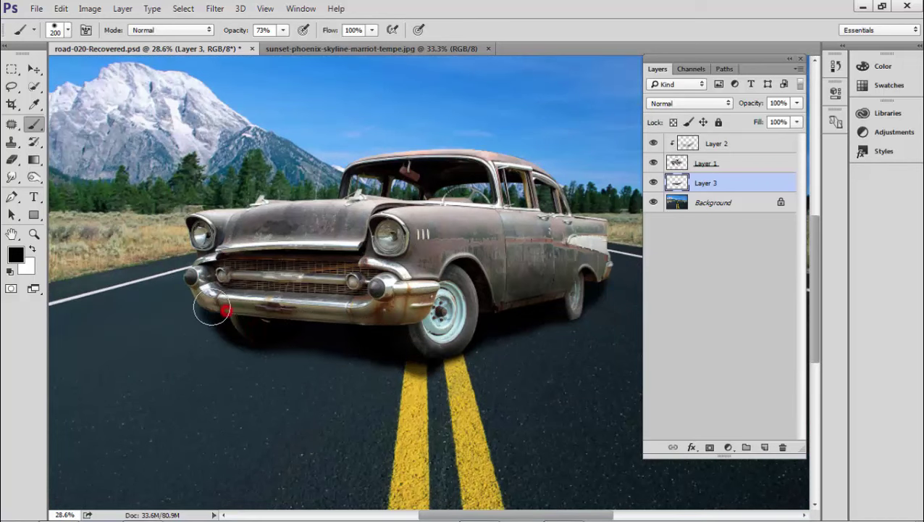
# Step: Lower the shadow layer's opacity to 83%
pyautogui.scroll(2, 298, 242)
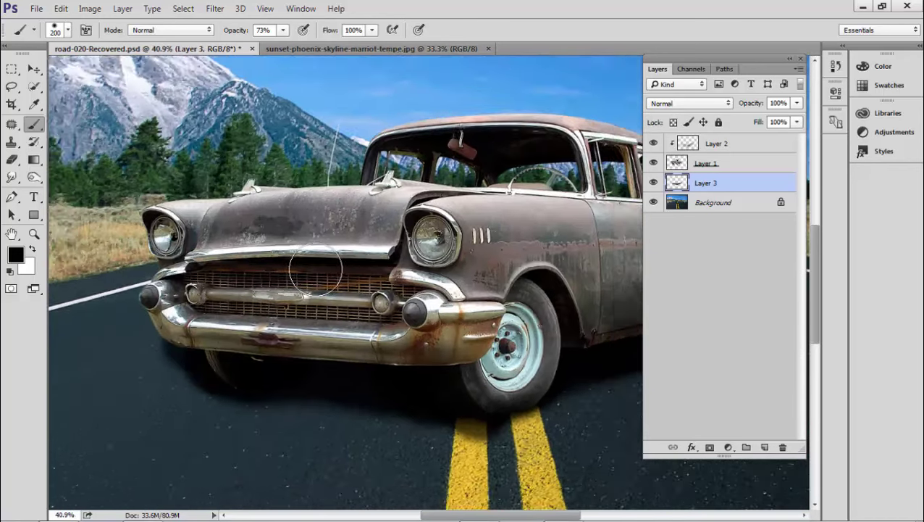
pyautogui.scroll(-2, 304, 268)
pyautogui.press('v')
pyautogui.scroll(2, 425, 303)
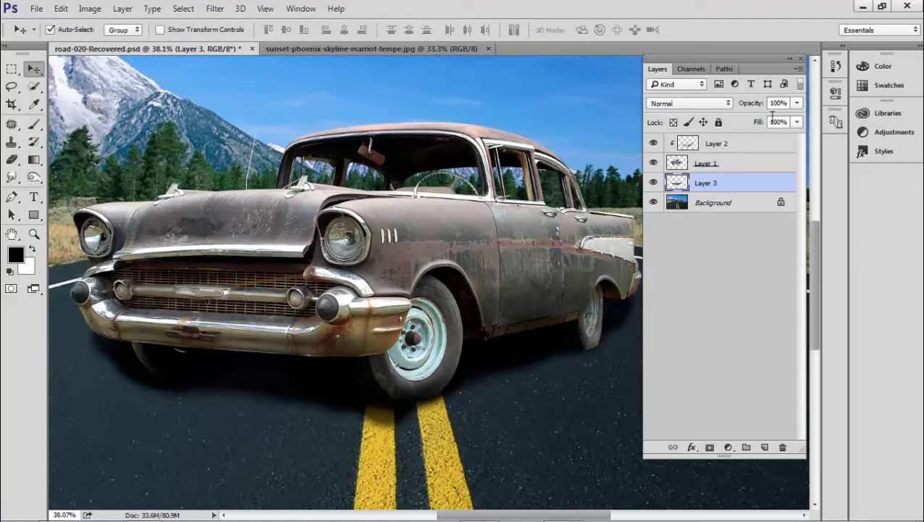
pyautogui.click(797, 104)
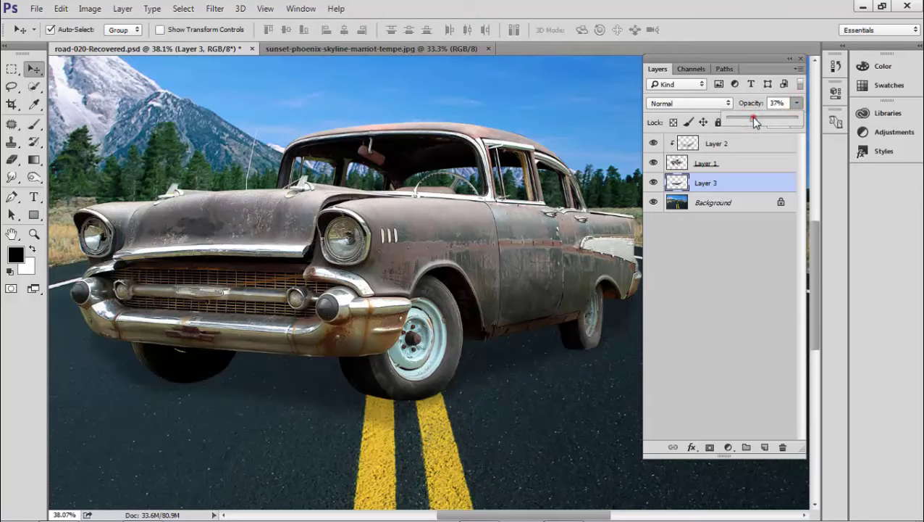
pyautogui.moveTo(753, 118); pyautogui.dragTo(791, 123)
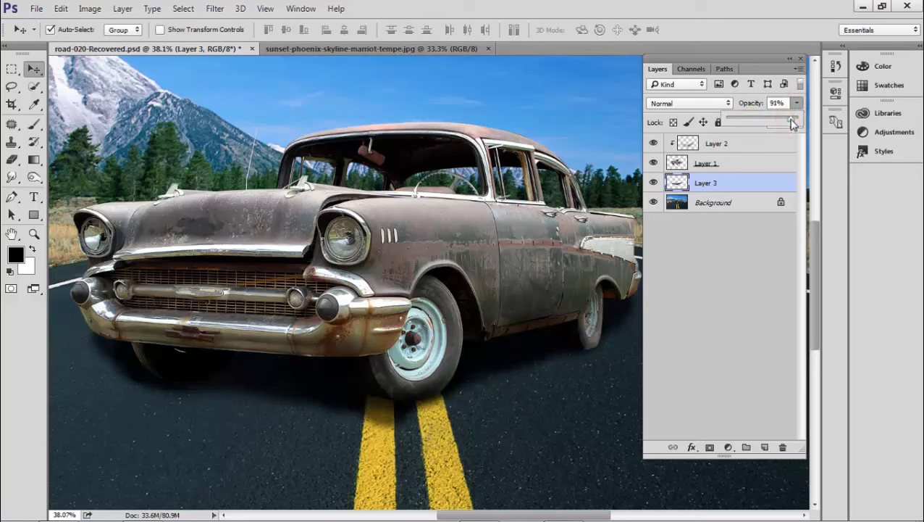
pyautogui.moveTo(791, 119); pyautogui.dragTo(786, 120)
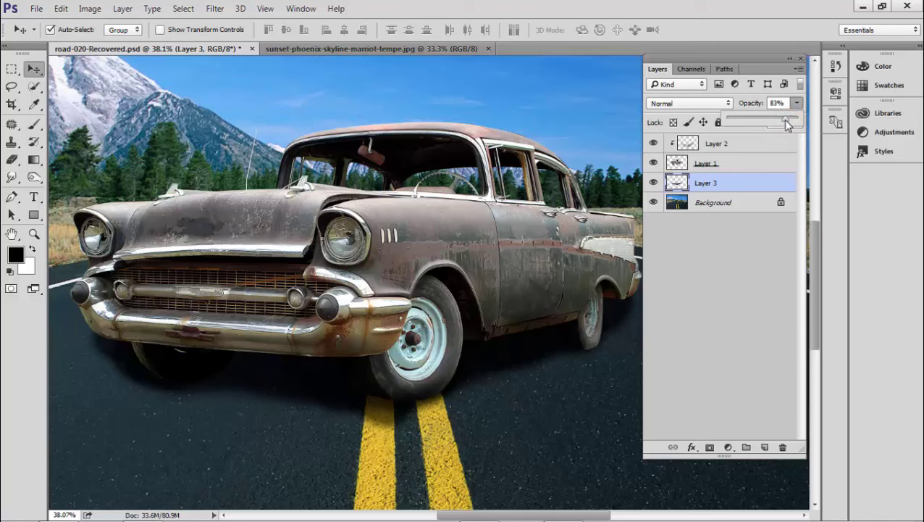
pyautogui.click(561, 117)
pyautogui.moveTo(448, 263)
pyautogui.mouseDown()
pyautogui.moveTo(478, 265)
pyautogui.moveTo(443, 265)
pyautogui.mouseUp()
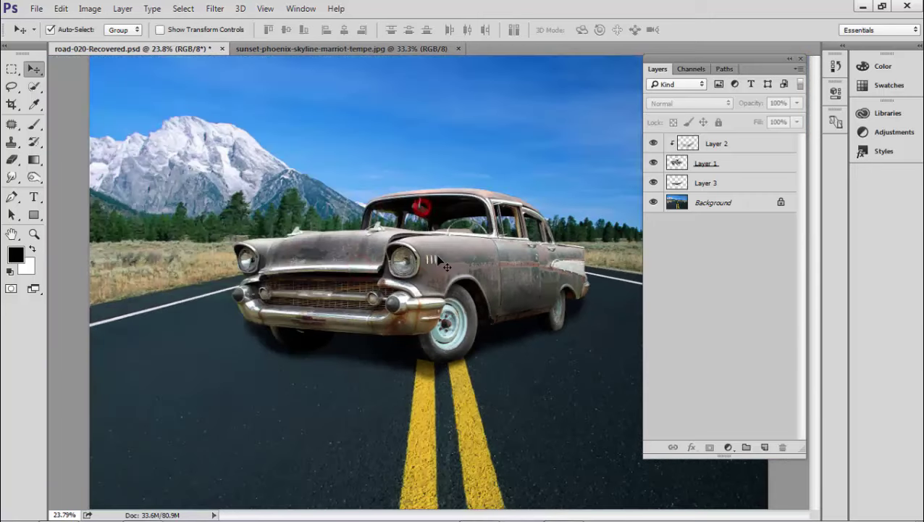
# Step: Save the road document and drag the sunset photo into it as a new layer, closing the original
pyautogui.scroll(-1, 442, 253)
pyautogui.hotkey('ctrl', 's')
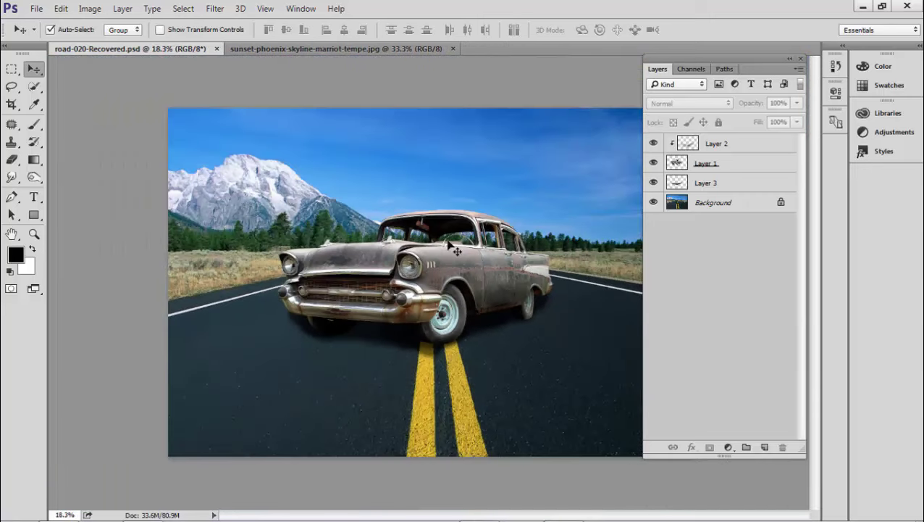
pyautogui.moveTo(457, 250)
pyautogui.mouseDown()
pyautogui.moveTo(461, 218)
pyautogui.moveTo(378, 118)
pyautogui.mouseUp()
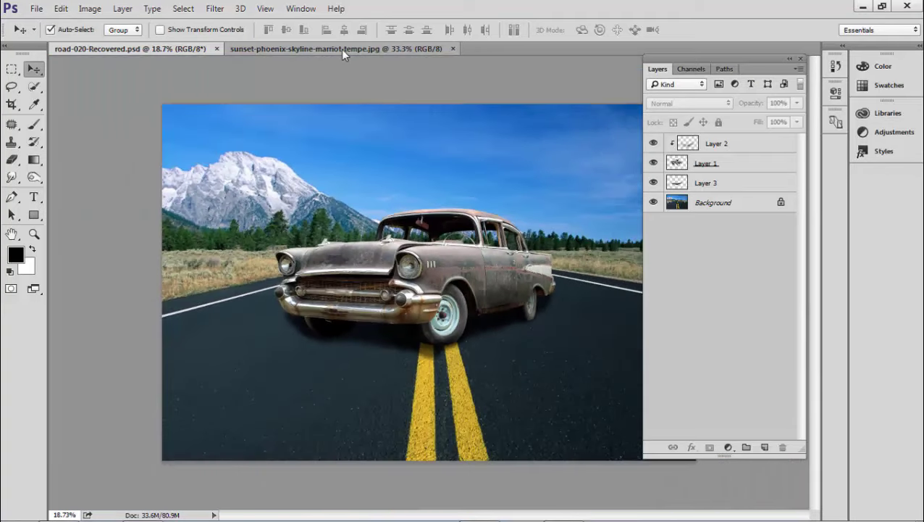
pyautogui.click(342, 49)
pyautogui.moveTo(309, 52); pyautogui.dragTo(425, 162)
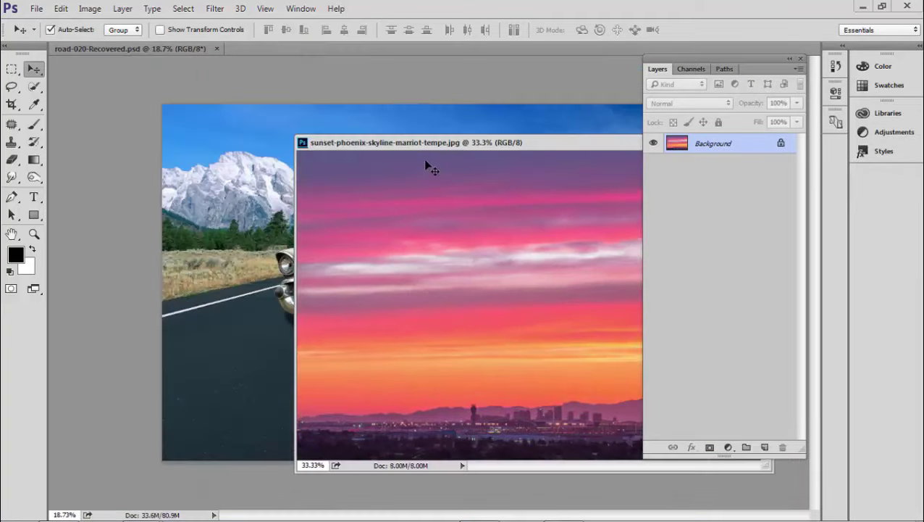
pyautogui.moveTo(479, 149); pyautogui.dragTo(637, 158)
pyautogui.moveTo(592, 264); pyautogui.dragTo(326, 216)
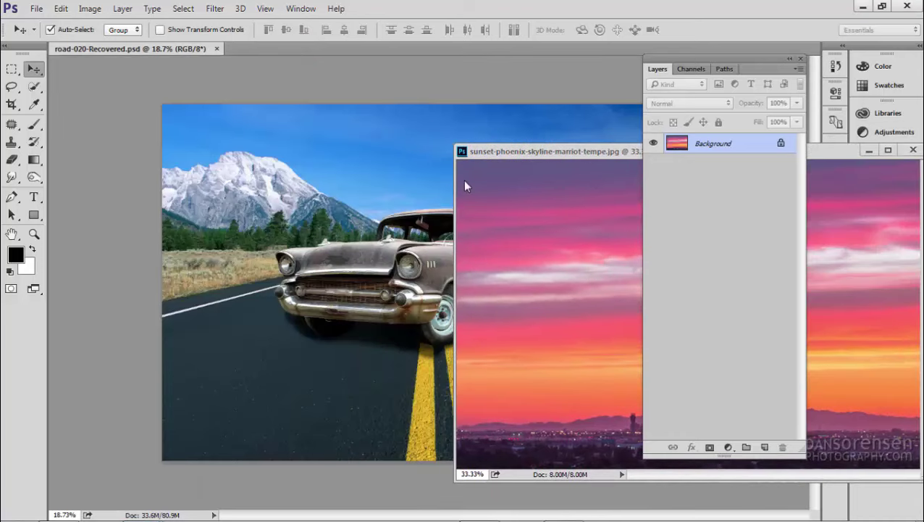
pyautogui.moveTo(524, 151); pyautogui.dragTo(324, 159)
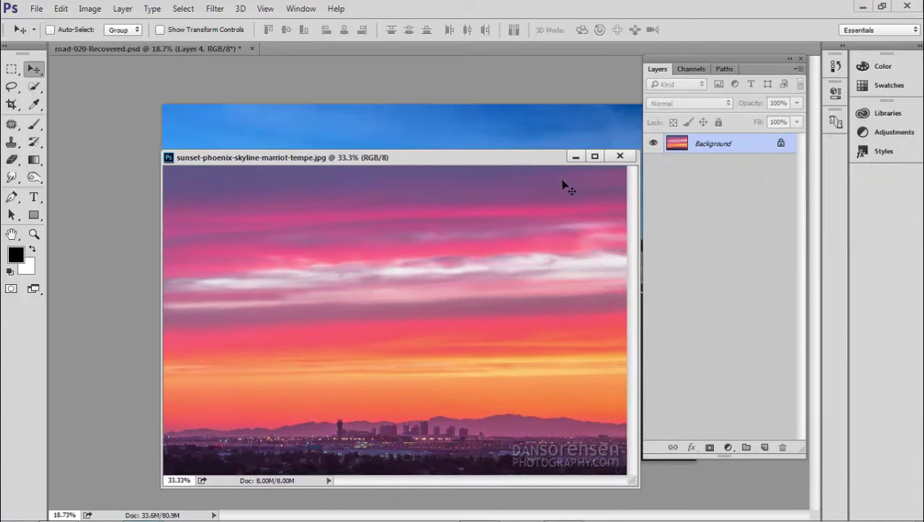
pyautogui.click(619, 157)
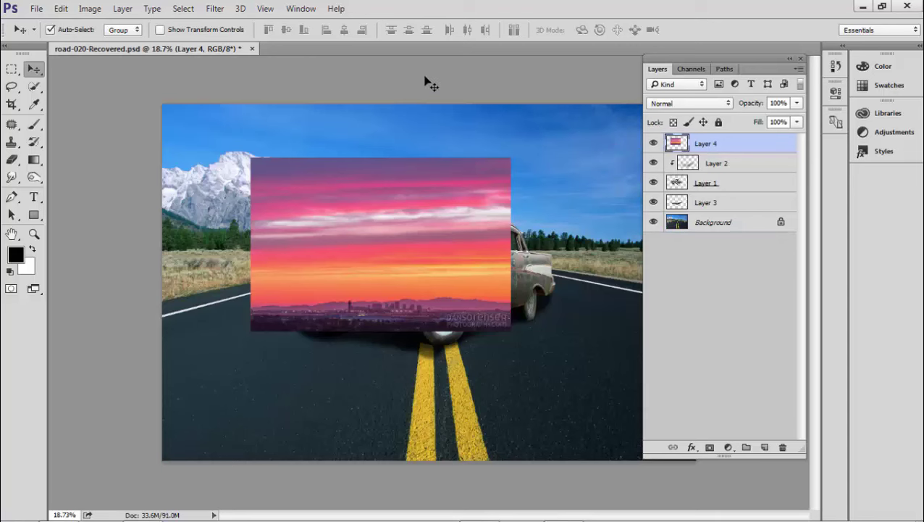
# Step: Align the sunset layer to the top-left and free-transform it to span the whole canvas
pyautogui.moveTo(387, 217); pyautogui.dragTo(302, 166)
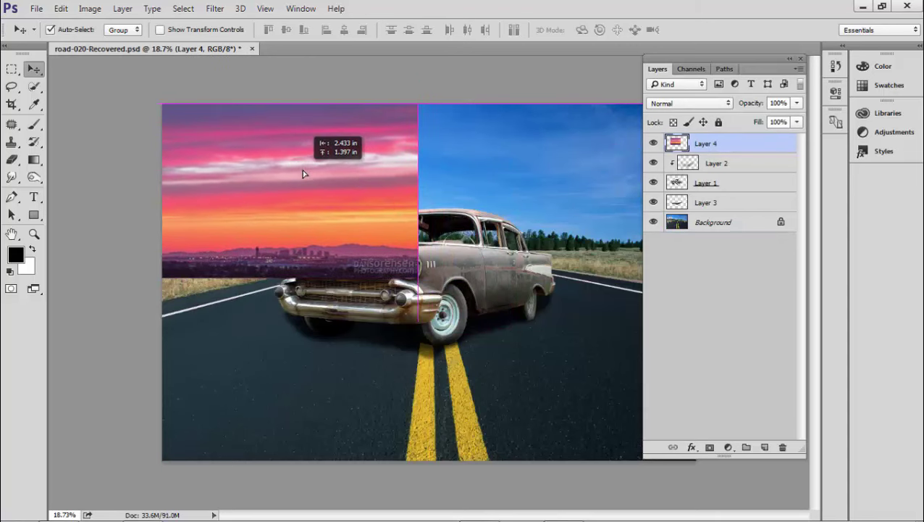
pyautogui.hotkey('ctrl', '-')
pyautogui.hotkey('ctrl', 't')
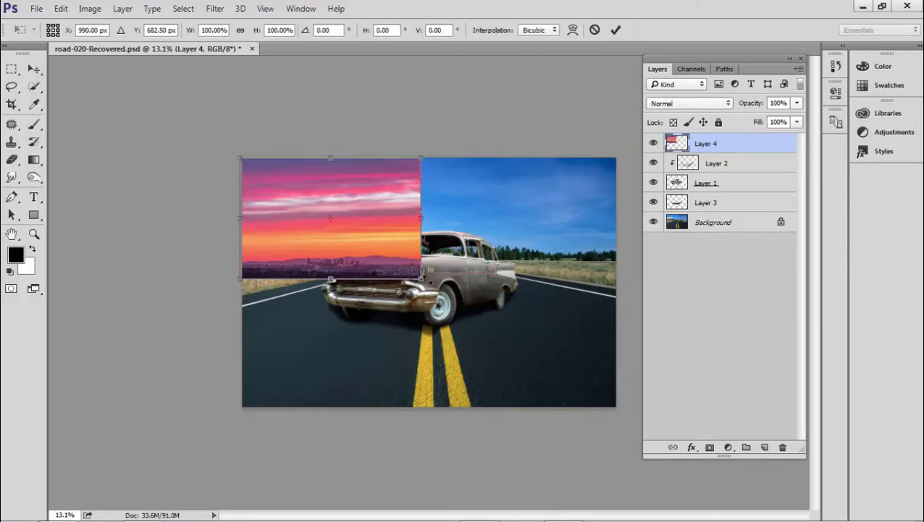
pyautogui.hotkey('ctrl', '-')
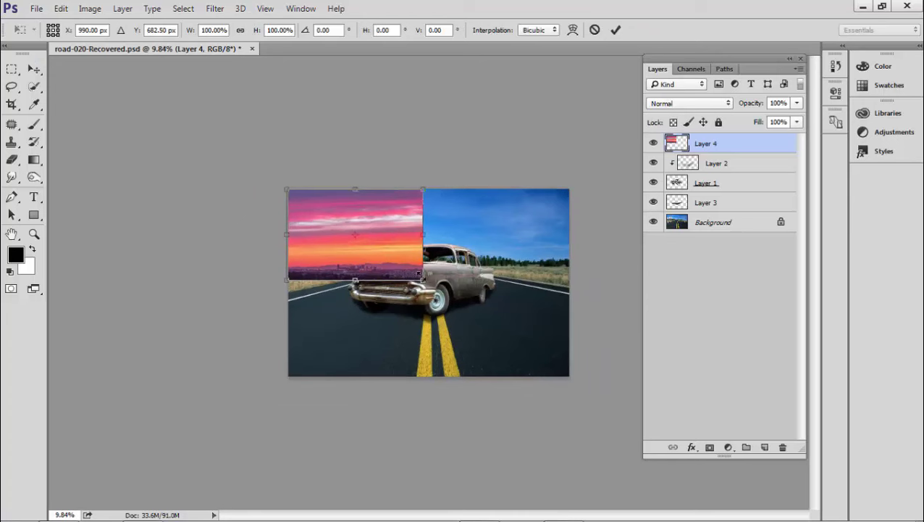
pyautogui.moveTo(422, 277); pyautogui.dragTo(520, 342)
pyautogui.moveTo(520, 268); pyautogui.dragTo(563, 273)
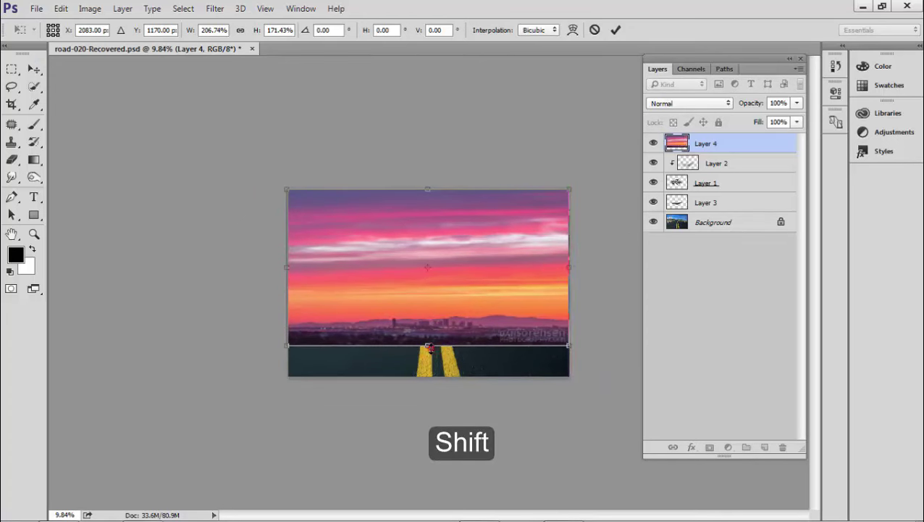
pyautogui.moveTo(430, 349); pyautogui.dragTo(458, 320)
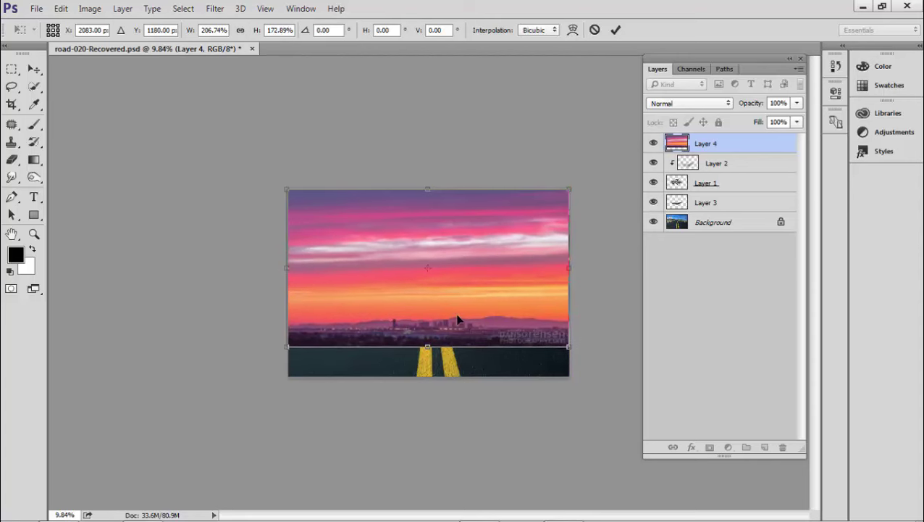
pyautogui.press('Return')
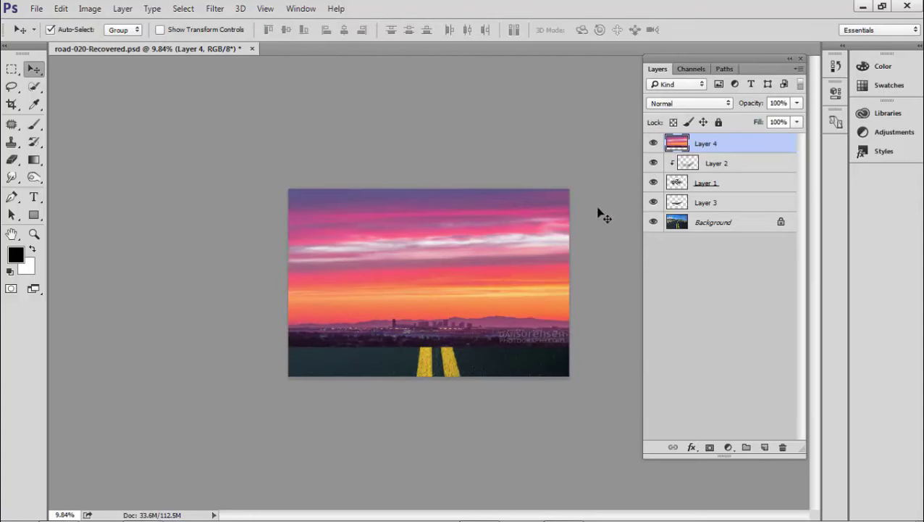
pyautogui.scroll(1, 599, 212)
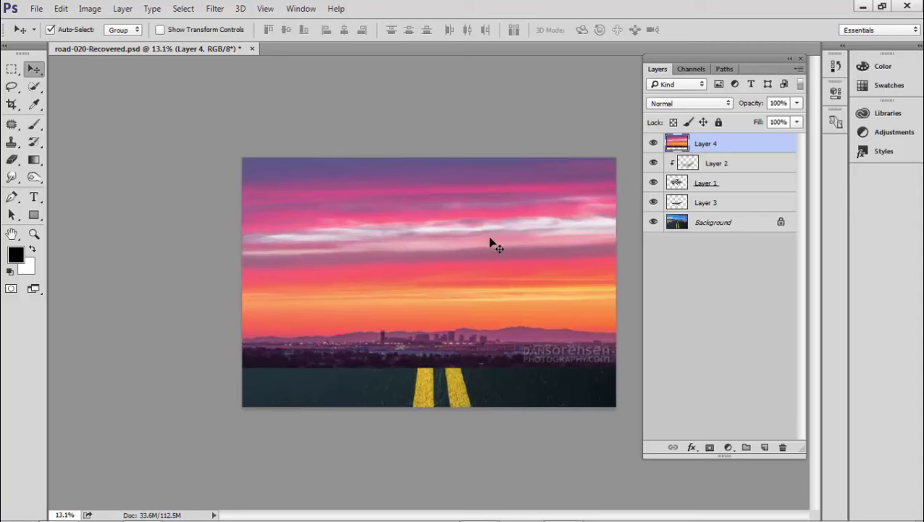
# Step: Move Layer 4 just above Background and reposition the sunset over the horizon
pyautogui.scroll(1, 493, 245)
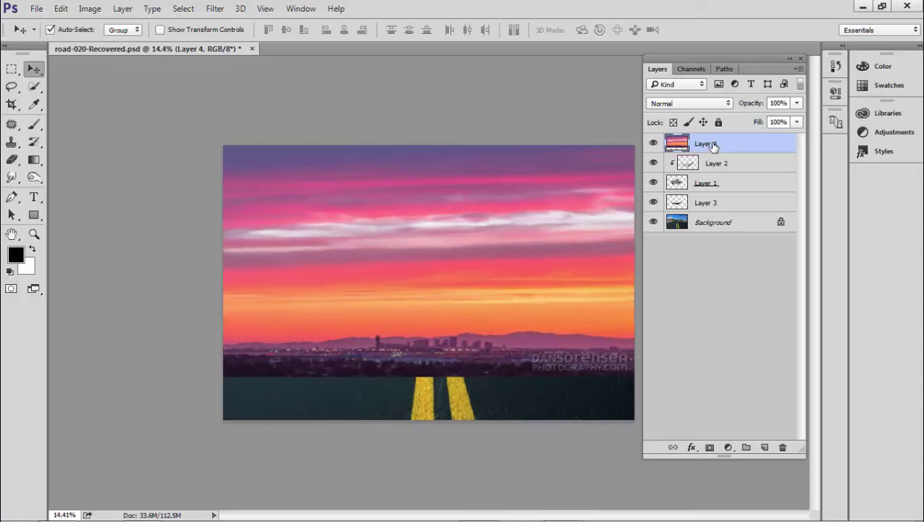
pyautogui.moveTo(715, 145); pyautogui.dragTo(703, 210)
pyautogui.scroll(-1, 517, 304)
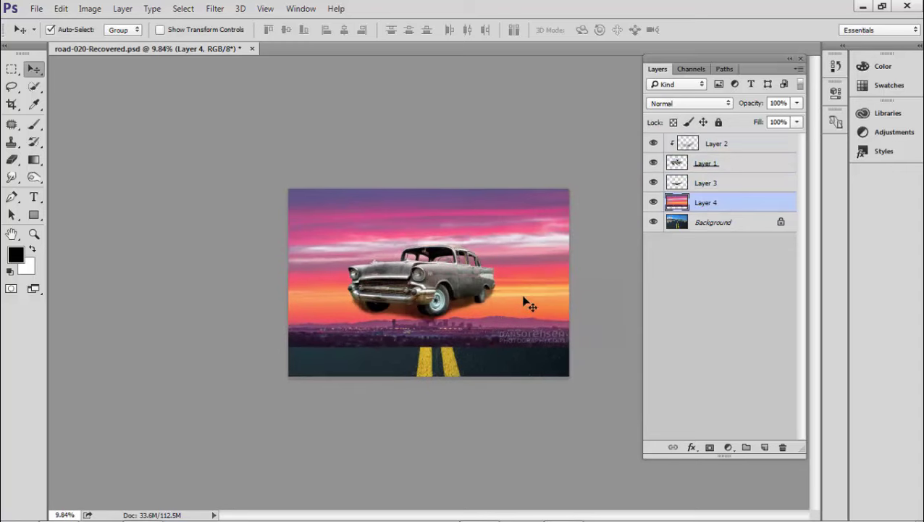
pyautogui.moveTo(529, 304); pyautogui.dragTo(529, 255)
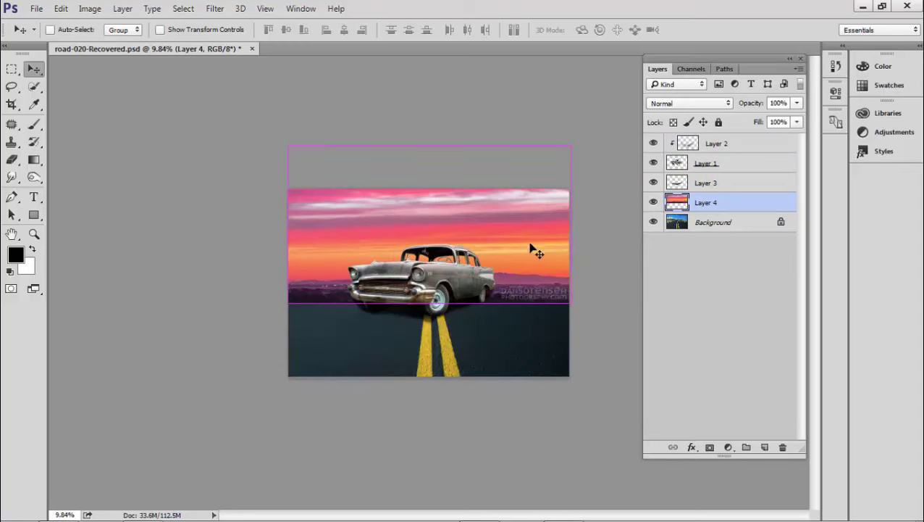
pyautogui.moveTo(536, 252); pyautogui.dragTo(534, 279)
# Step: Marquee-select the lower strip of the canvas
pyautogui.hotkey('ctrl', '+')
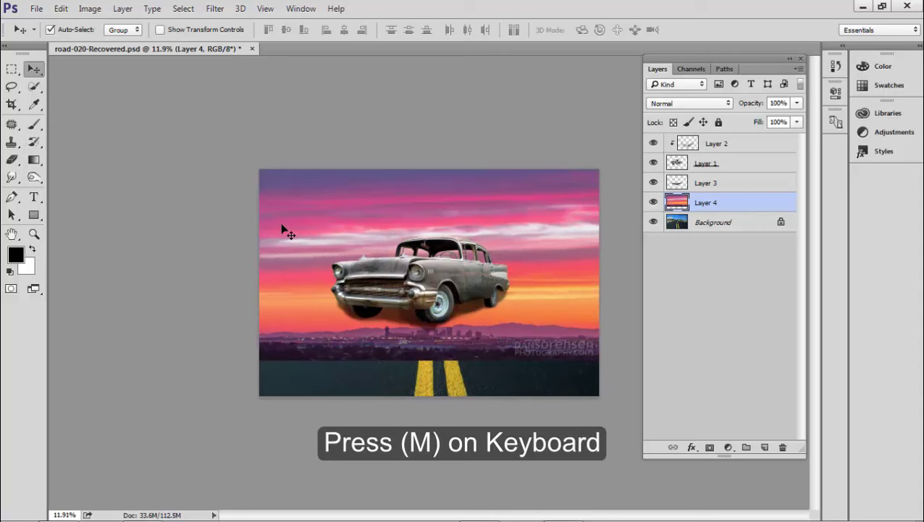
pyautogui.press('m')
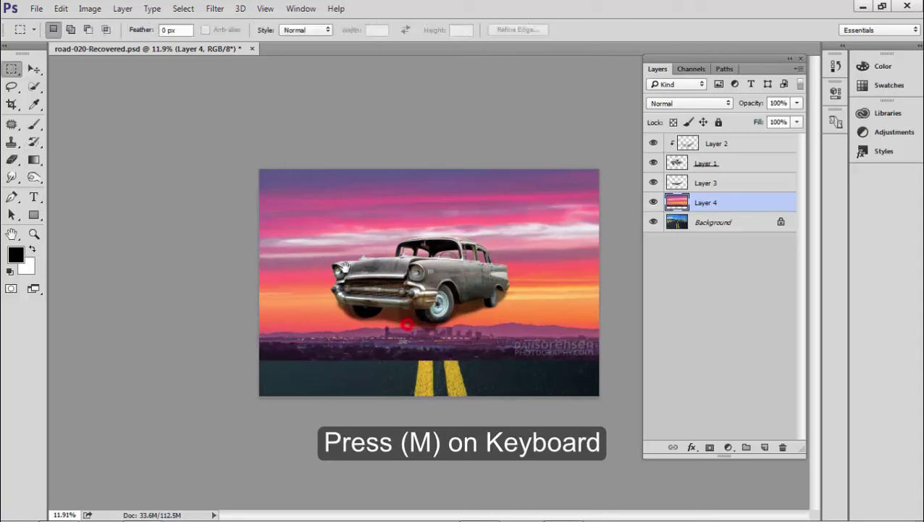
pyautogui.moveTo(247, 376); pyautogui.dragTo(614, 313)
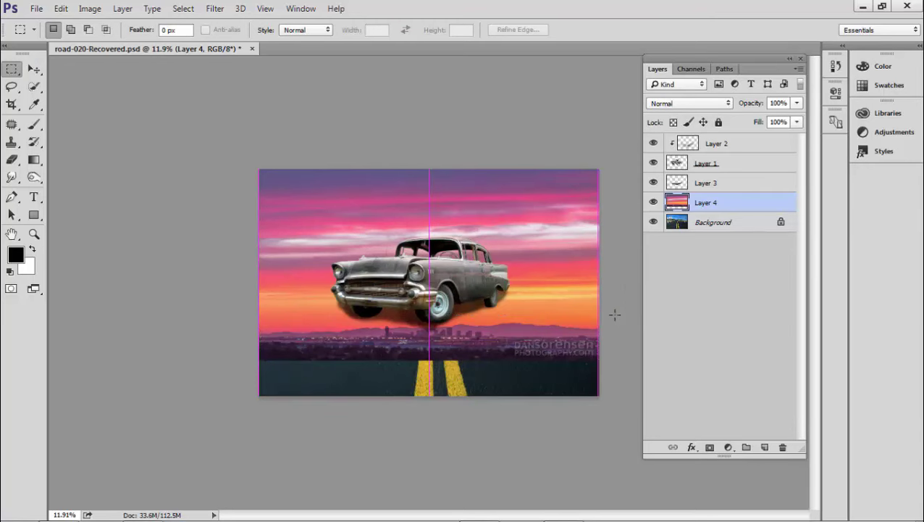
# Step: Delete the selected lower skyline strip of the sunset, deselect, and nudge the sky upward
pyautogui.press('Delete')
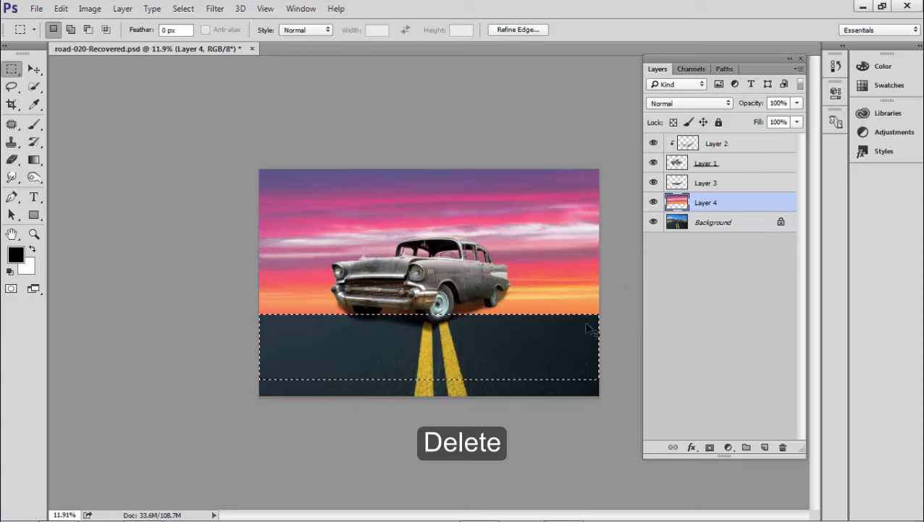
pyautogui.hotkey('ctrl', 'd')
pyautogui.moveTo(549, 250); pyautogui.dragTo(549, 239)
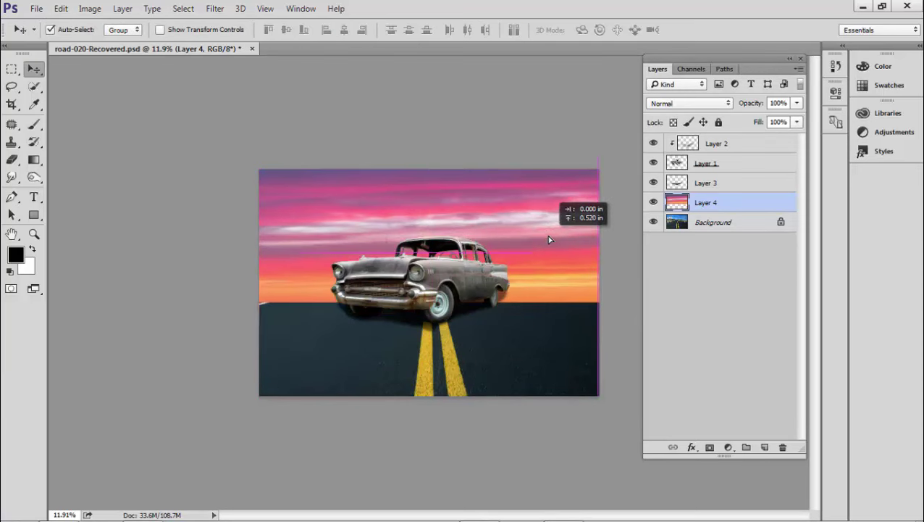
pyautogui.moveTo(548, 237); pyautogui.dragTo(549, 238)
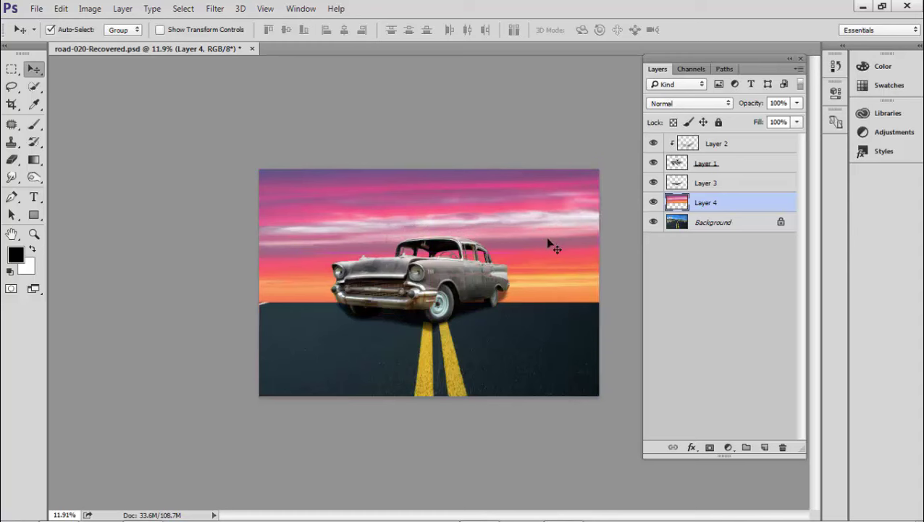
# Step: Add a layer mask to sunset Layer 4
pyautogui.click(712, 449)
pyautogui.scroll(2, 533, 299)
pyautogui.scroll(1, 534, 299)
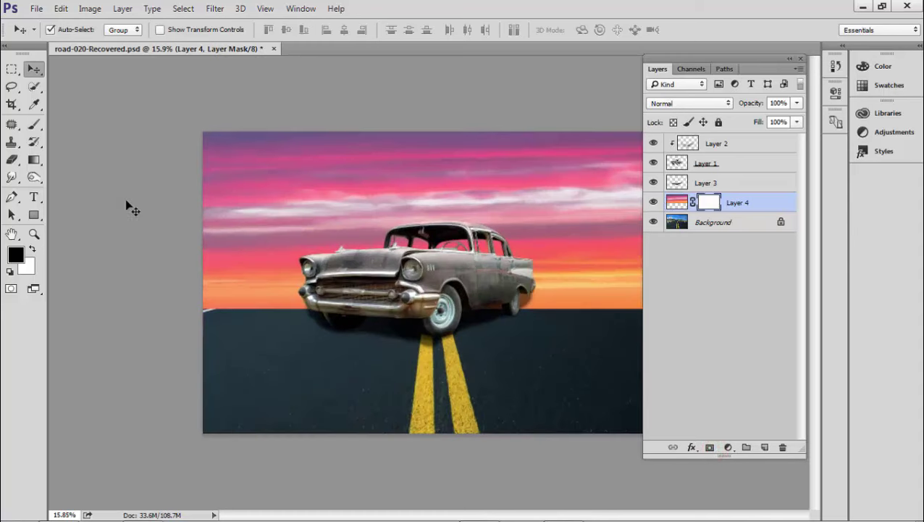
# Step: Draw vertical mask gradients near the horizon, undoing and redrawing until the sky fades smoothly
pyautogui.click(36, 161)
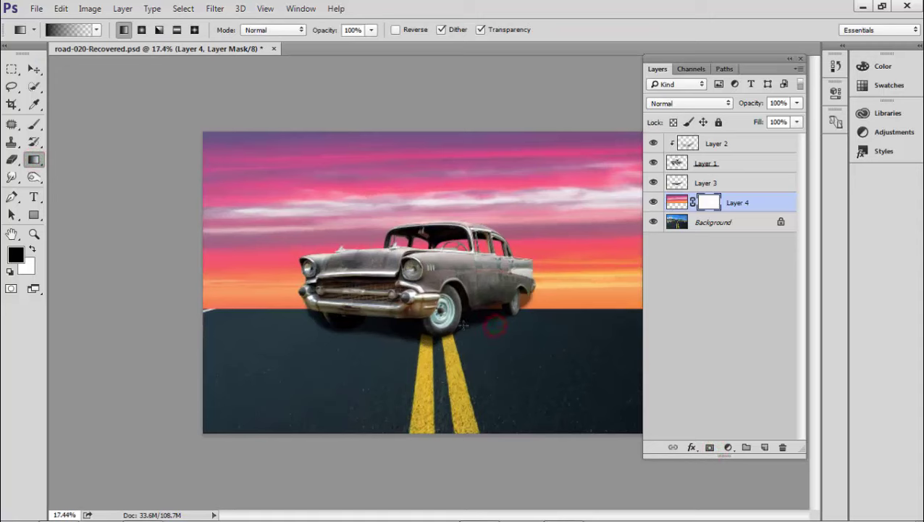
pyautogui.scroll(1, 463, 326)
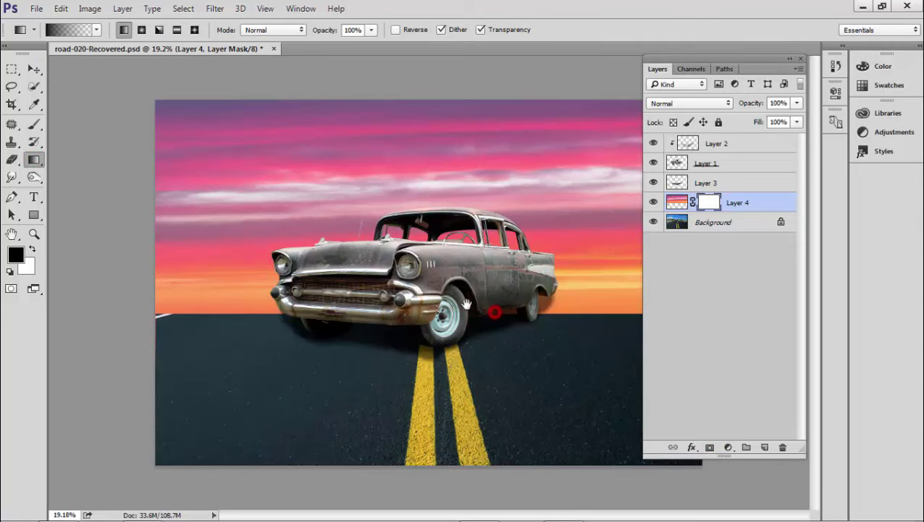
pyautogui.moveTo(516, 322); pyautogui.dragTo(438, 296)
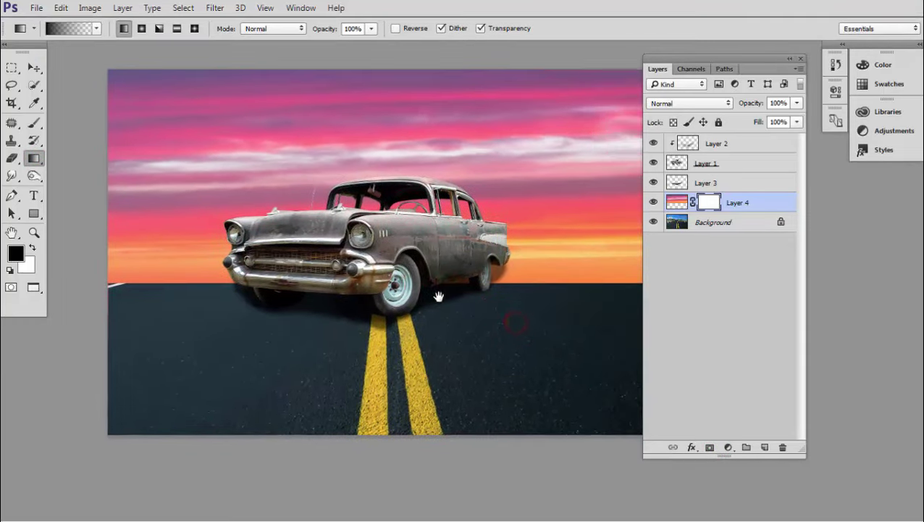
pyautogui.moveTo(474, 245); pyautogui.dragTo(475, 311)
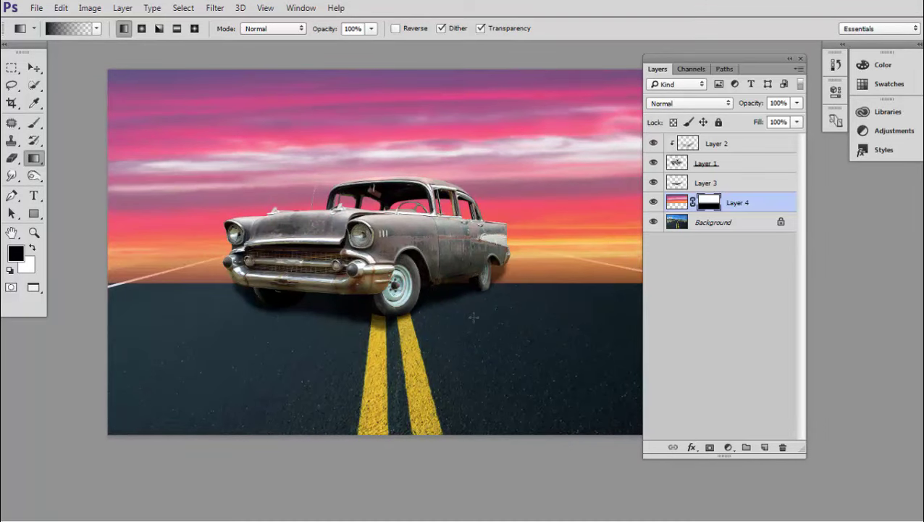
pyautogui.moveTo(478, 247); pyautogui.dragTo(480, 310)
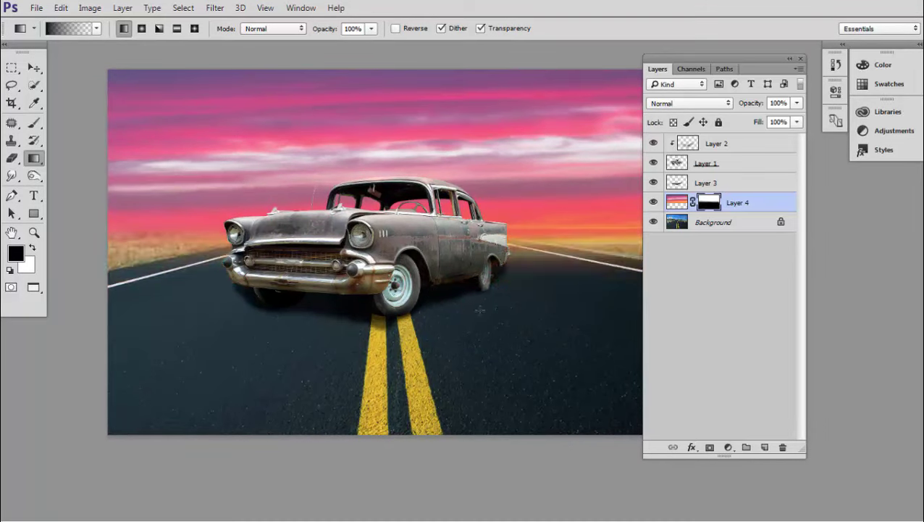
pyautogui.scroll(-2, 495, 246)
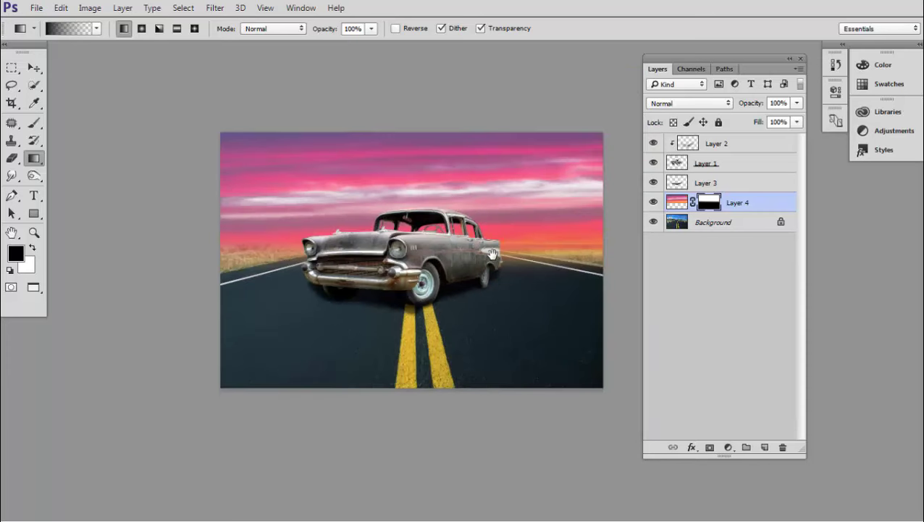
pyautogui.scroll(1, 495, 246)
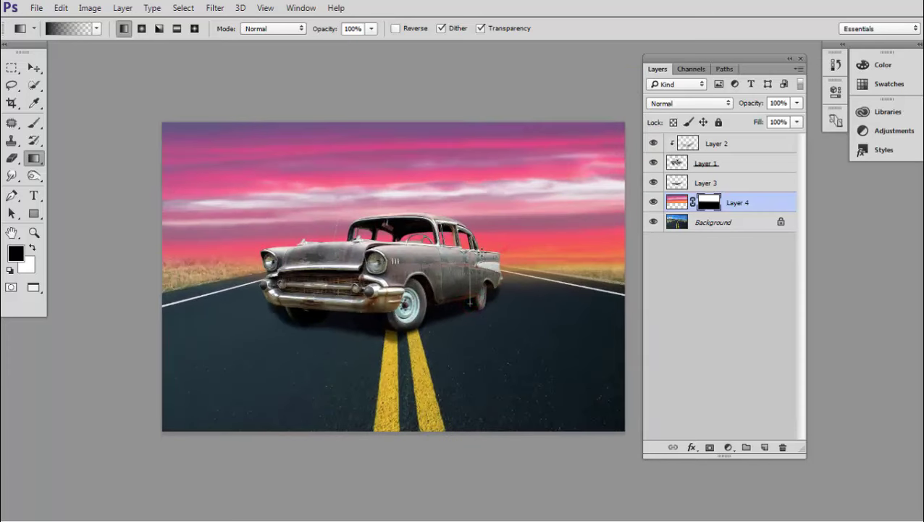
pyautogui.moveTo(470, 303); pyautogui.dragTo(470, 304)
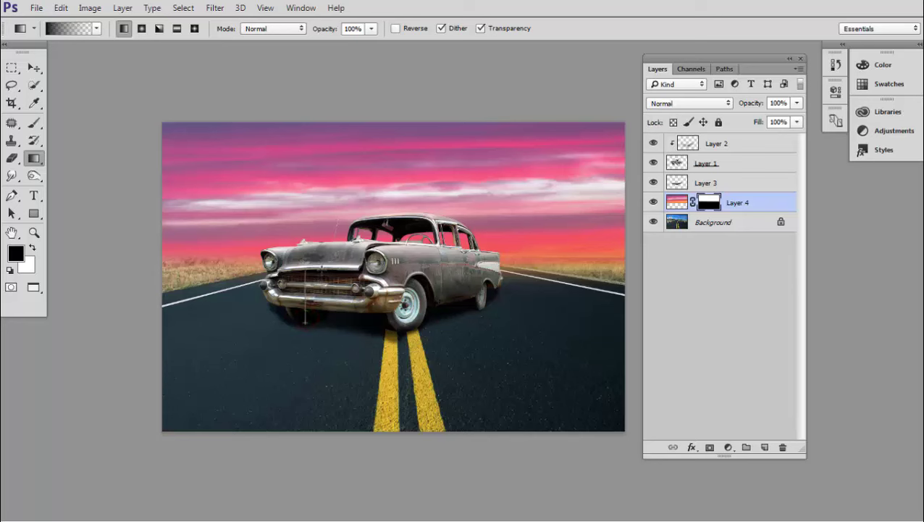
pyautogui.hotkey('ctrl', 'z')
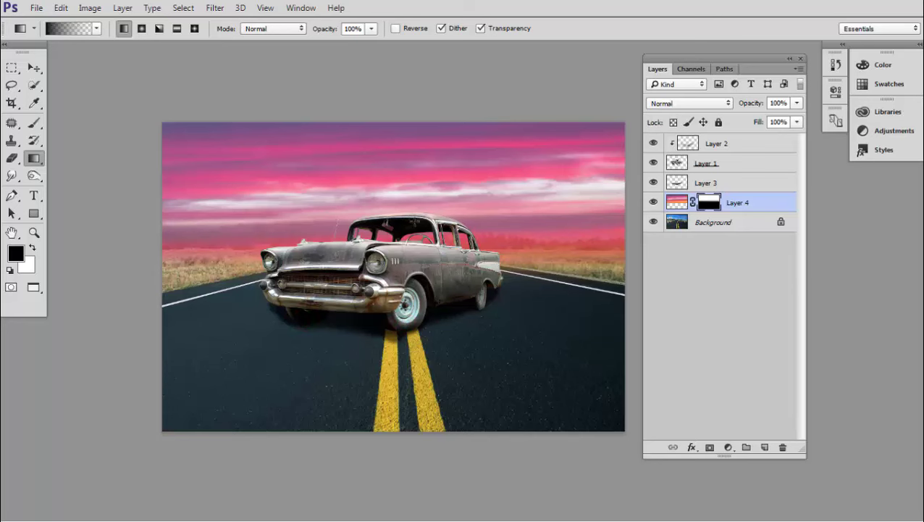
pyautogui.scroll(1, 435, 257)
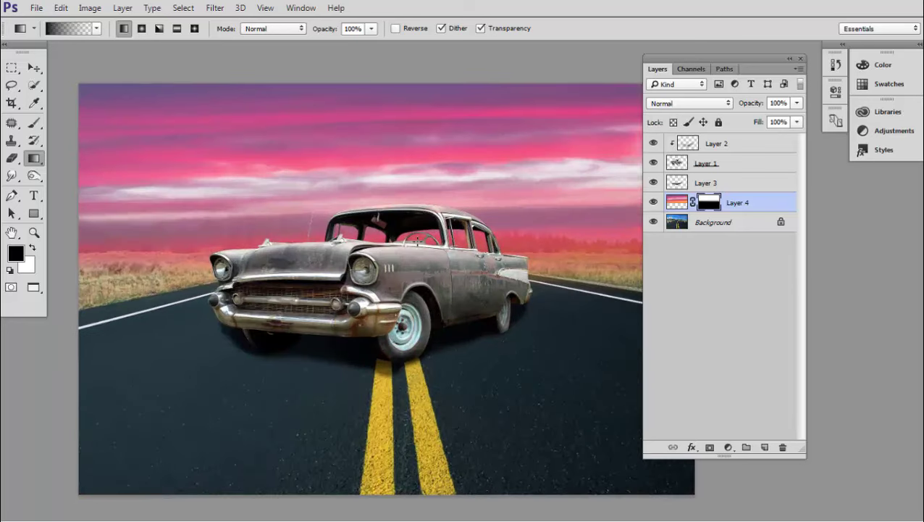
pyautogui.moveTo(416, 242); pyautogui.dragTo(425, 289)
# Step: Stretch the sunset sky layer to about 108% height and nudge it to sit over the horizon
pyautogui.press('v')
pyautogui.scroll(-1, 458, 259)
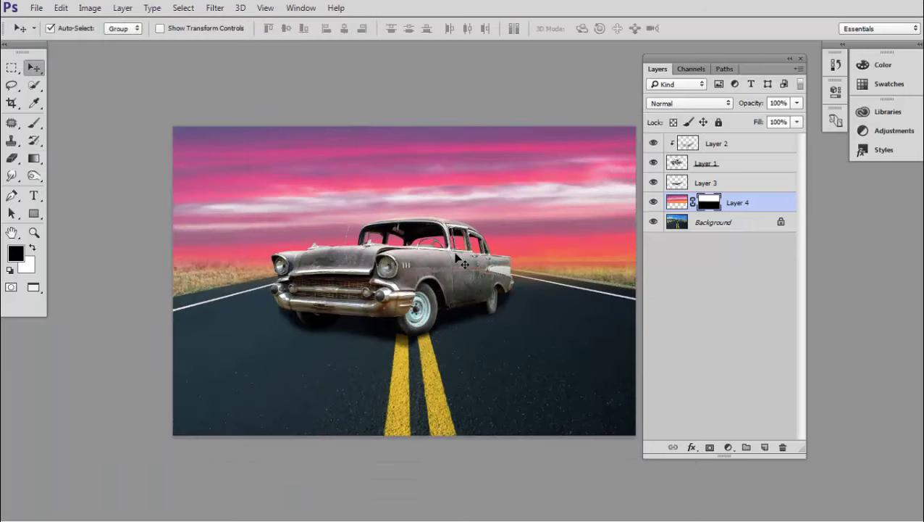
pyautogui.moveTo(449, 200); pyautogui.dragTo(446, 232)
pyautogui.hotkey('ctrl', 't')
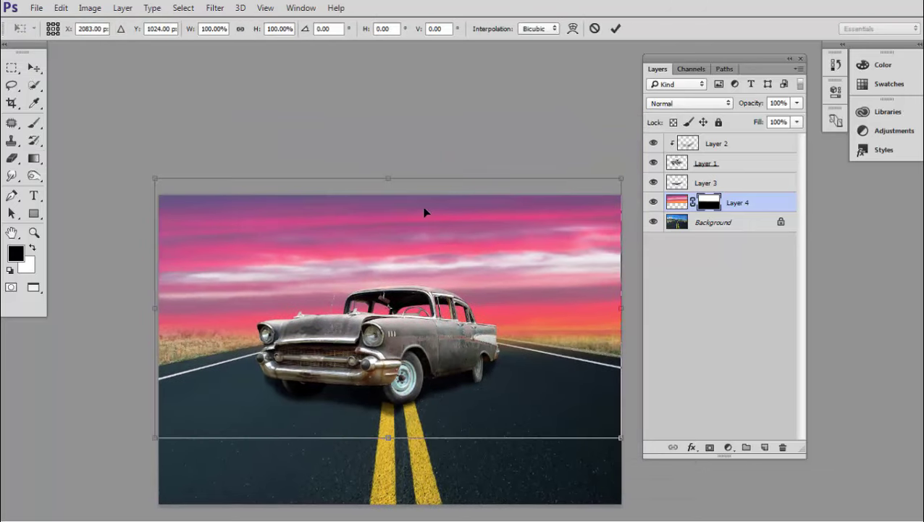
pyautogui.moveTo(390, 179); pyautogui.dragTo(389, 158)
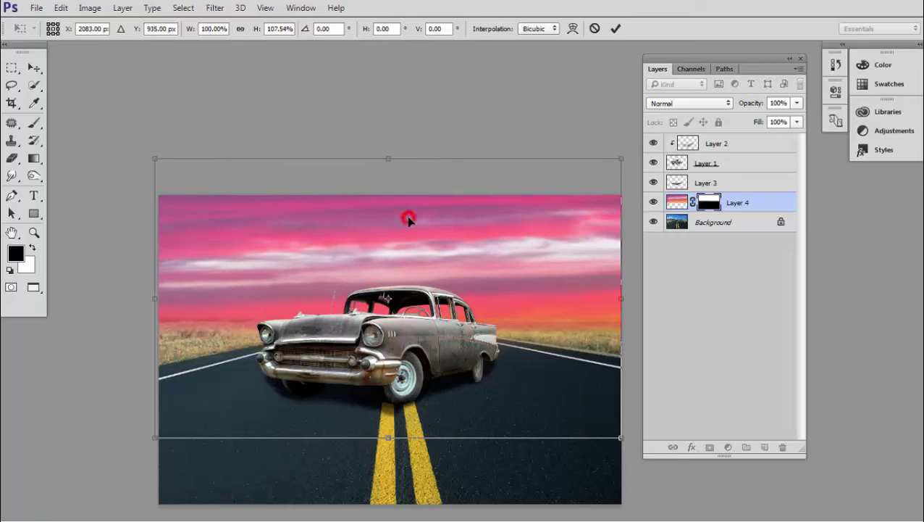
pyautogui.moveTo(408, 219); pyautogui.dragTo(411, 229)
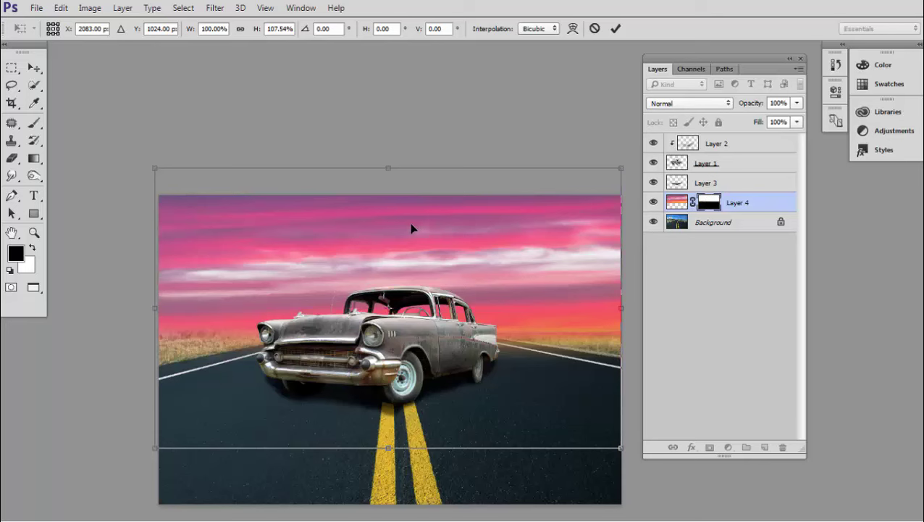
pyautogui.press('Up')
pyautogui.press('Up')
pyautogui.press('Up')
pyautogui.press('Up')
pyautogui.press('Up')
pyautogui.press('Up')
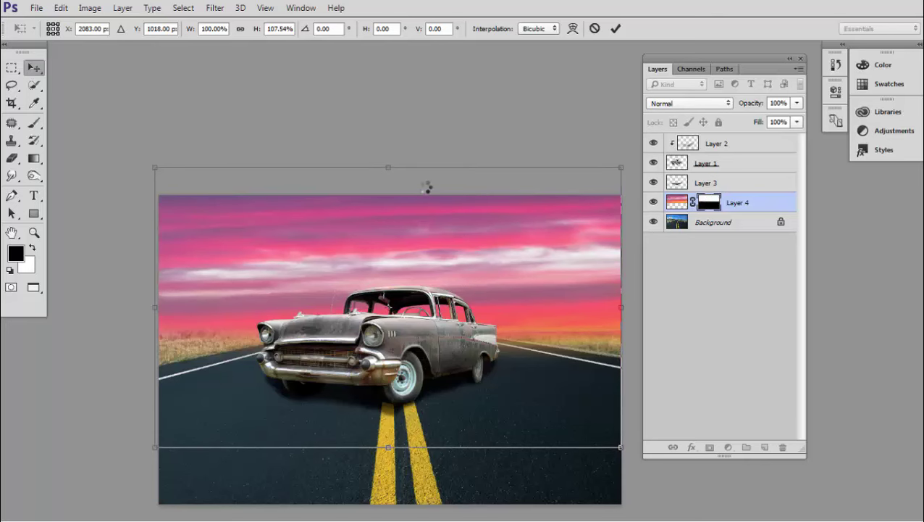
pyautogui.press('Return')
# Step: Zoom in on the car, centre it in view, and select Layer 1
pyautogui.hotkey('ctrl', '+')
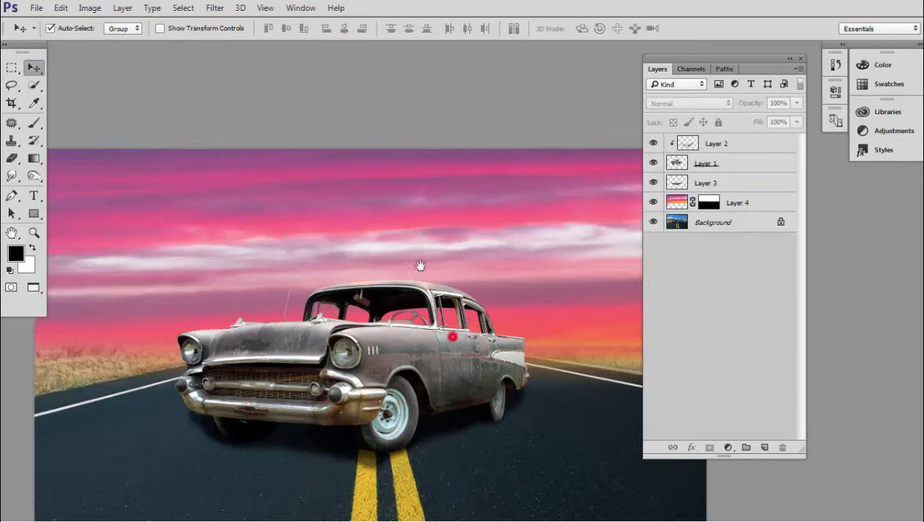
pyautogui.scroll(2, 436, 289)
pyautogui.scroll(-4, 436, 289)
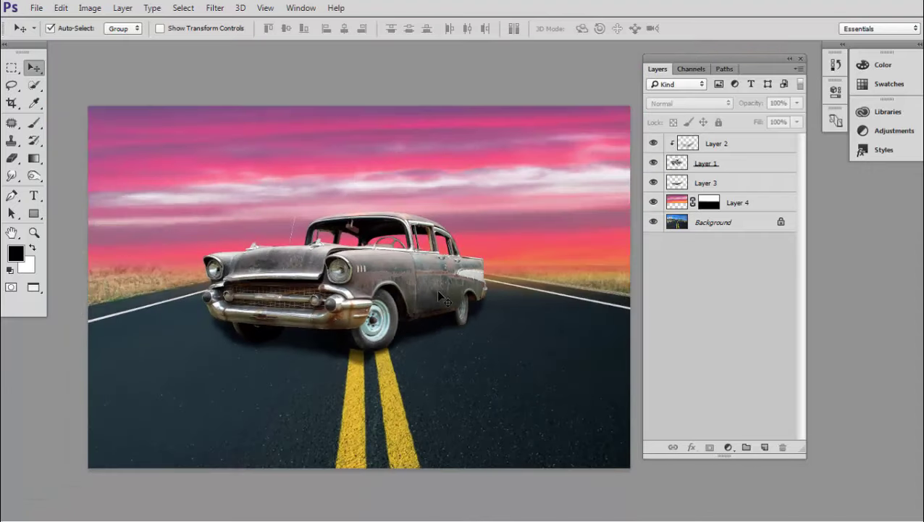
pyautogui.scroll(2, 425, 276)
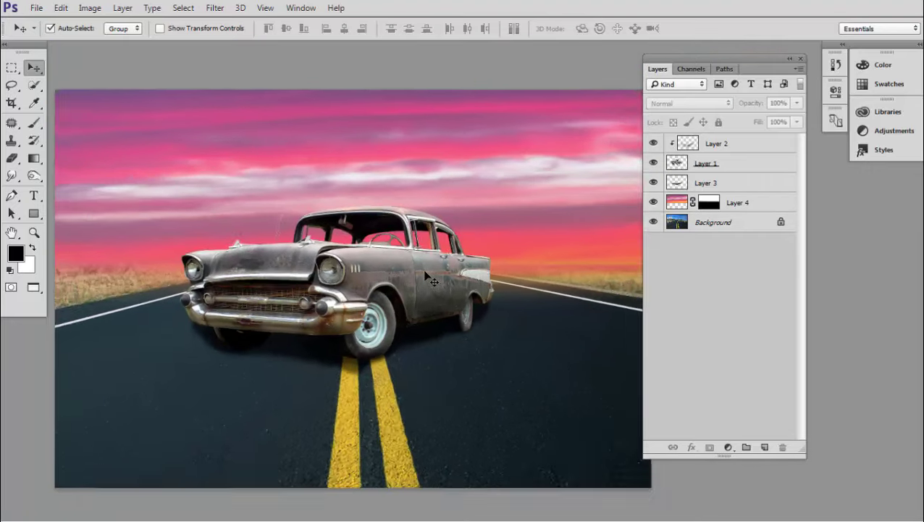
pyautogui.scroll(2, 425, 275)
pyautogui.scroll(3, 426, 276)
pyautogui.moveTo(334, 214); pyautogui.dragTo(375, 230)
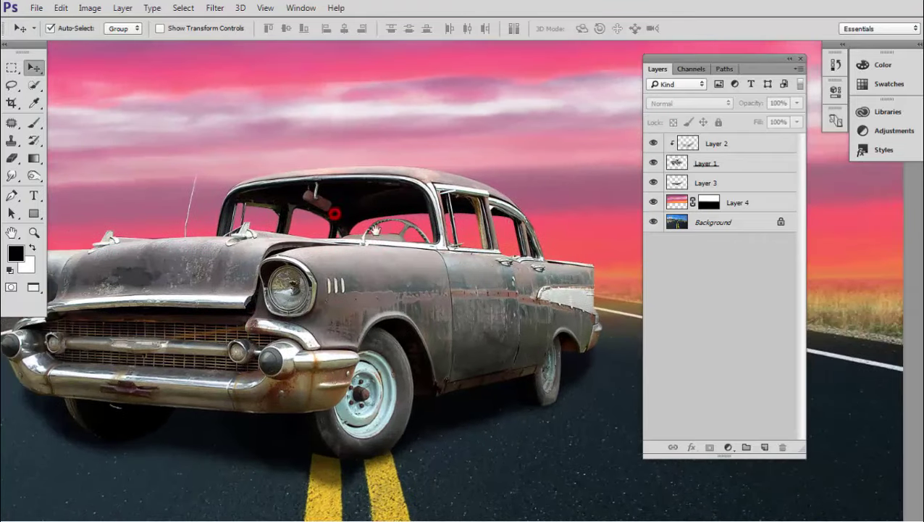
pyautogui.click(698, 166)
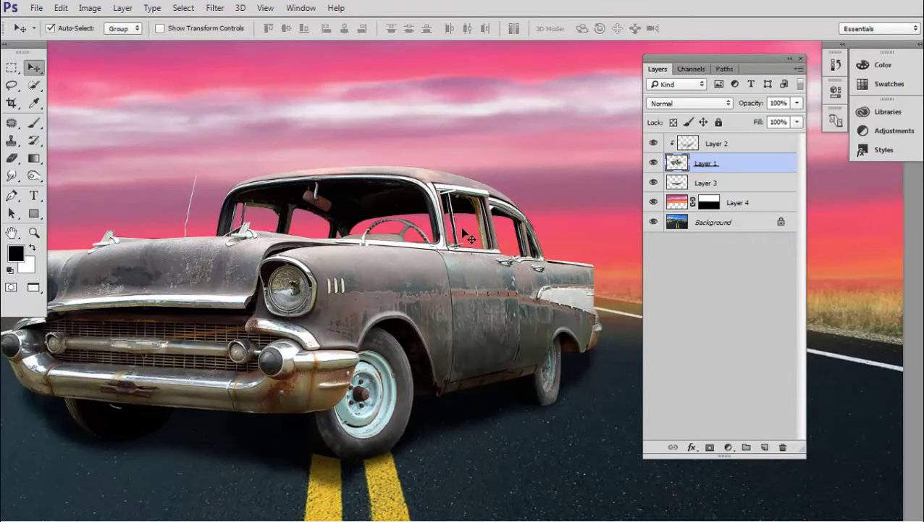
# Step: Use the Burn tool to darken the front wheel arch, rear door and front fender
pyautogui.scroll(2, 463, 229)
pyautogui.click(32, 178)
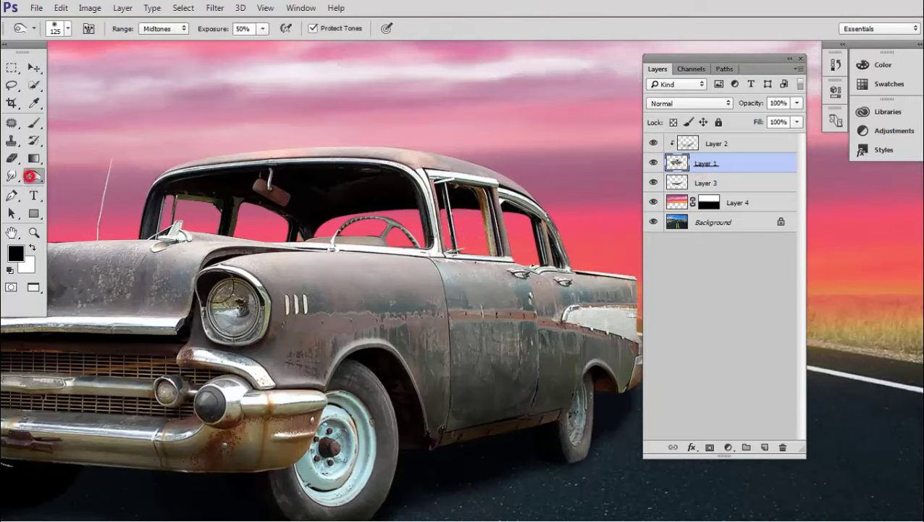
pyautogui.scroll(-1, 362, 223)
pyautogui.scroll(-1, 362, 224)
pyautogui.scroll(-1, 363, 223)
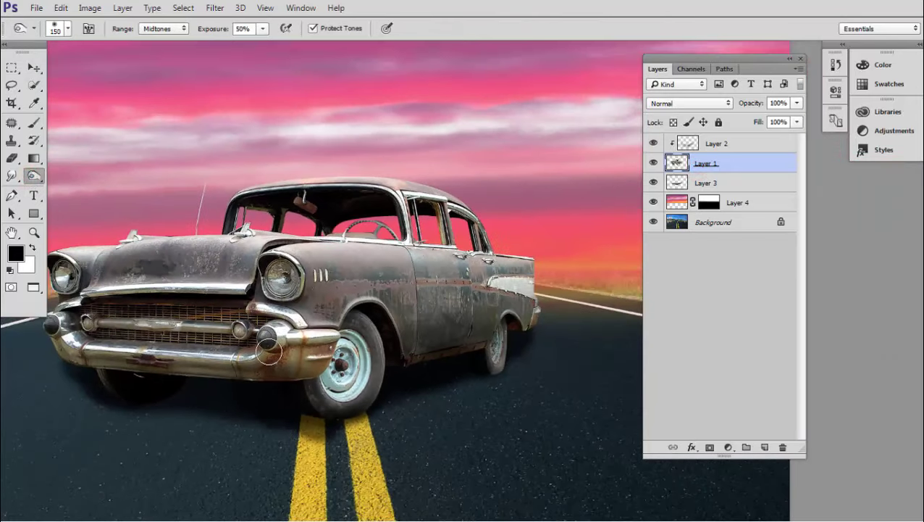
pyautogui.scroll(1, 267, 367)
pyautogui.scroll(1, 243, 367)
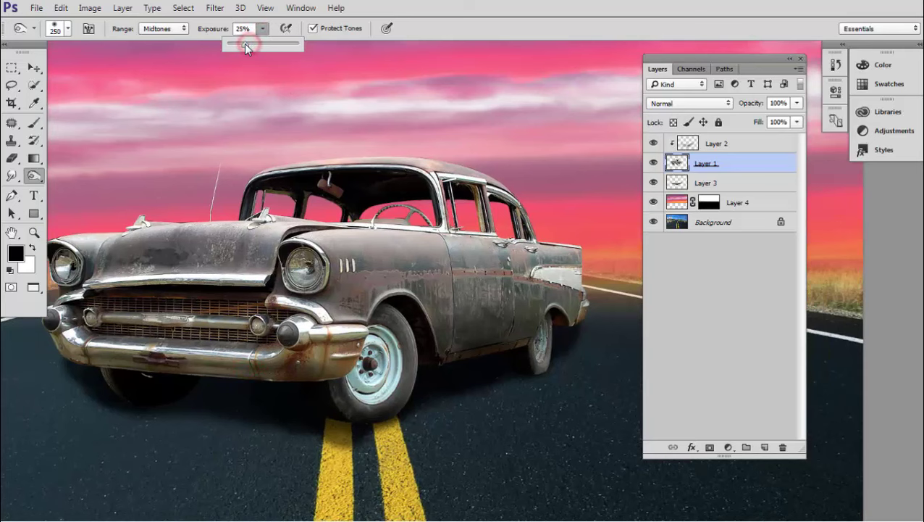
pyautogui.hscroll(-1, 196, 309)
pyautogui.scroll(1, 263, 313)
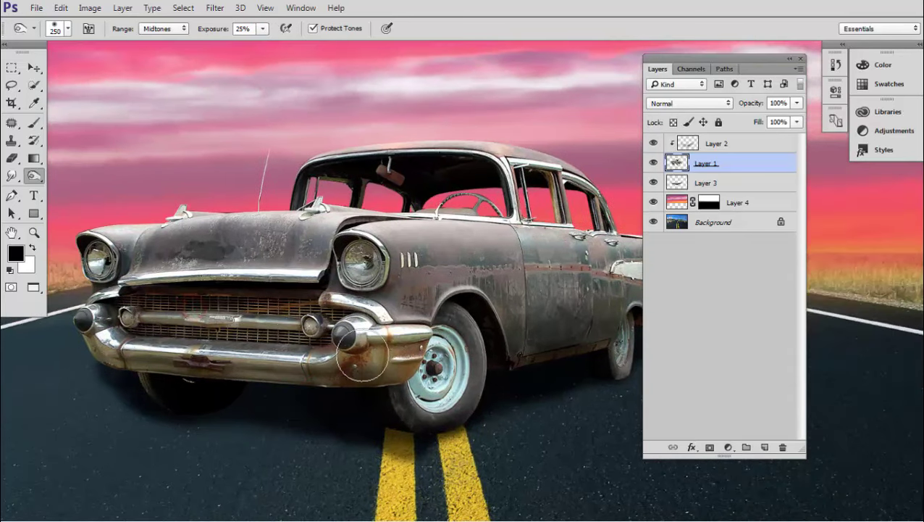
pyautogui.hscroll(1, 362, 358)
pyautogui.moveTo(331, 351); pyautogui.dragTo(380, 310)
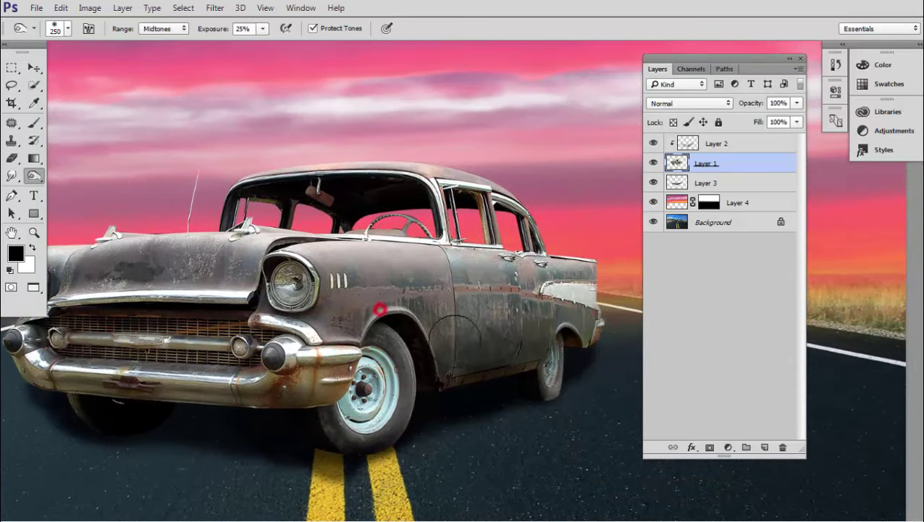
pyautogui.moveTo(476, 317); pyautogui.dragTo(554, 316)
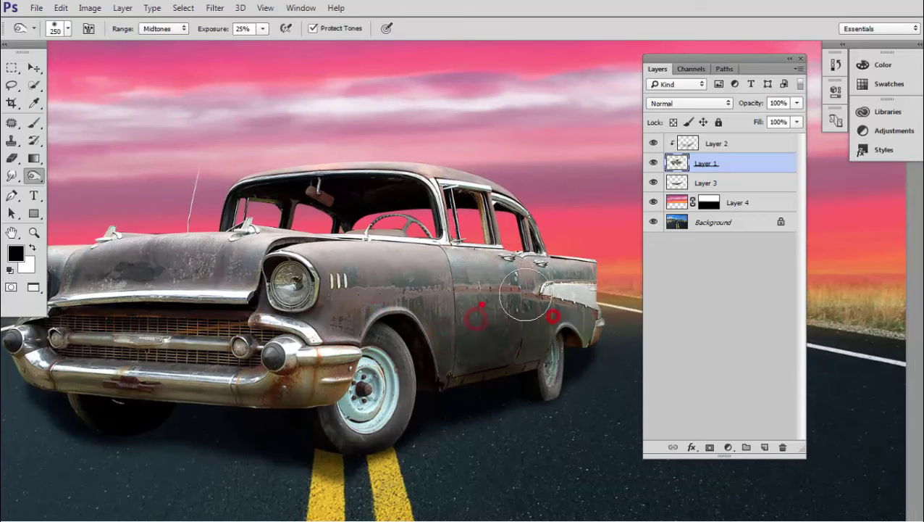
pyautogui.moveTo(361, 297); pyautogui.dragTo(355, 330)
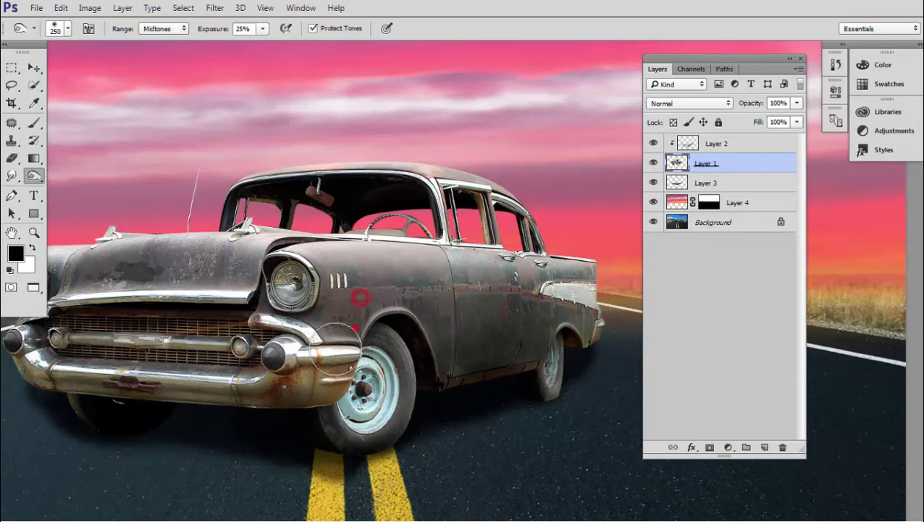
# Step: Burn the hood, grille, front bumper and front tyre darker
pyautogui.scroll(2, 334, 346)
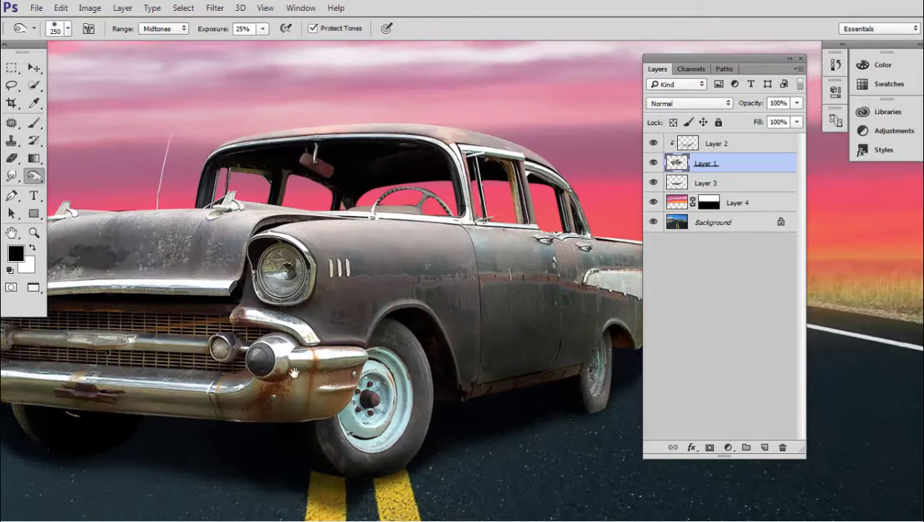
pyautogui.moveTo(294, 372); pyautogui.dragTo(366, 379)
pyautogui.moveTo(289, 274)
pyautogui.mouseDown()
pyautogui.moveTo(180, 275)
pyautogui.moveTo(299, 281)
pyautogui.moveTo(206, 299)
pyautogui.mouseUp()
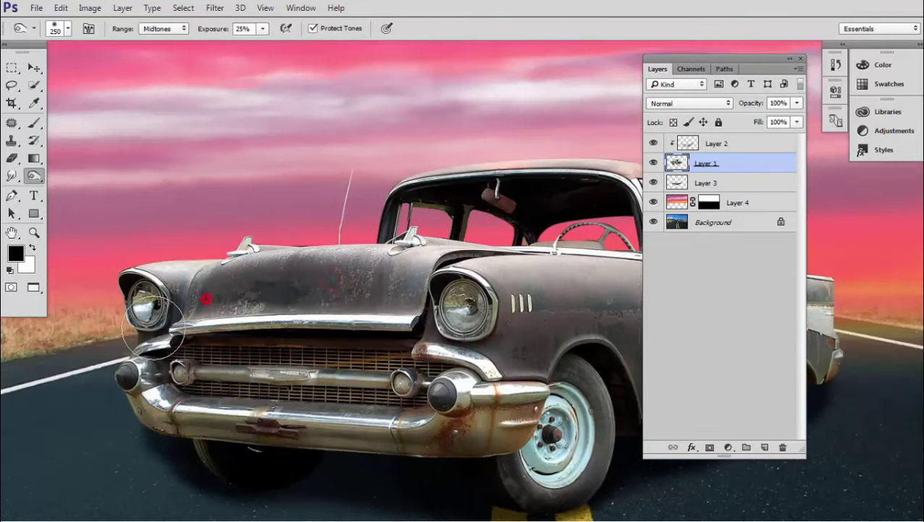
pyautogui.moveTo(153, 330)
pyautogui.mouseDown()
pyautogui.moveTo(394, 288)
pyautogui.moveTo(288, 343)
pyautogui.moveTo(395, 350)
pyautogui.moveTo(176, 394)
pyautogui.moveTo(465, 423)
pyautogui.mouseUp()
pyautogui.moveTo(468, 464)
pyautogui.mouseDown()
pyautogui.moveTo(390, 418)
pyautogui.moveTo(533, 423)
pyautogui.moveTo(478, 440)
pyautogui.moveTo(518, 352)
pyautogui.moveTo(492, 355)
pyautogui.moveTo(506, 413)
pyautogui.mouseUp()
pyautogui.moveTo(431, 425); pyautogui.dragTo(531, 377)
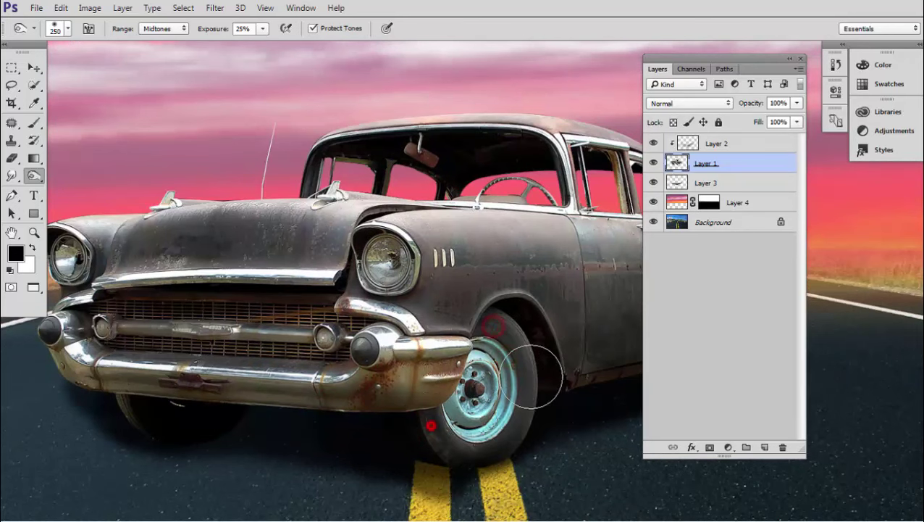
pyautogui.scroll(1, 520, 395)
pyautogui.scroll(2, 511, 362)
# Step: With a smaller brush, darken the front tyre further, then view the whole car
pyautogui.press('[')
pyautogui.press('[')
pyautogui.press('[')
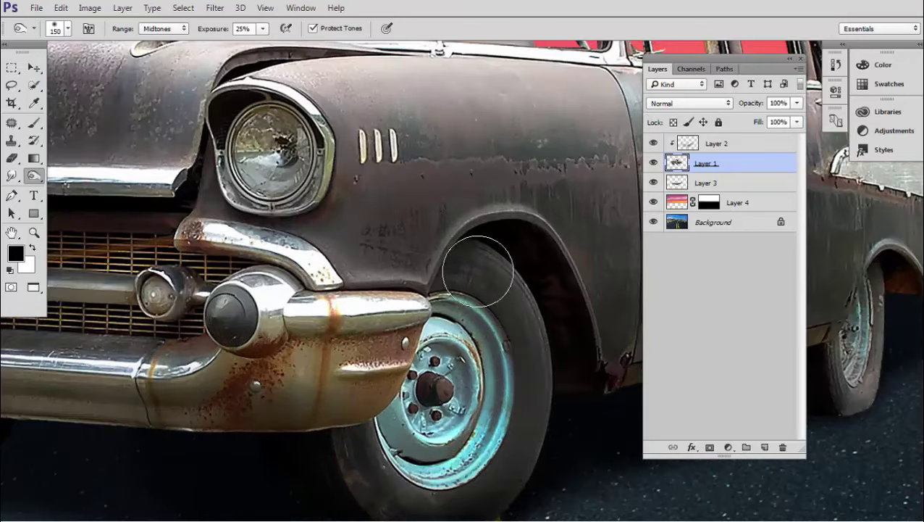
pyautogui.moveTo(478, 271)
pyautogui.mouseDown()
pyautogui.moveTo(534, 408)
pyautogui.moveTo(518, 330)
pyautogui.mouseUp()
pyautogui.moveTo(510, 252); pyautogui.dragTo(475, 375)
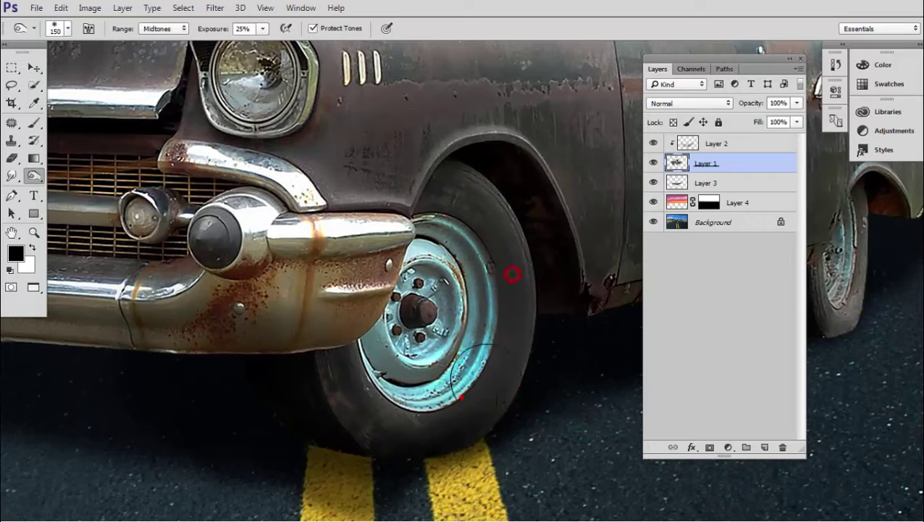
pyautogui.scroll(-1, 512, 304)
pyautogui.scroll(-1, 557, 305)
pyautogui.moveTo(573, 303); pyautogui.dragTo(439, 358)
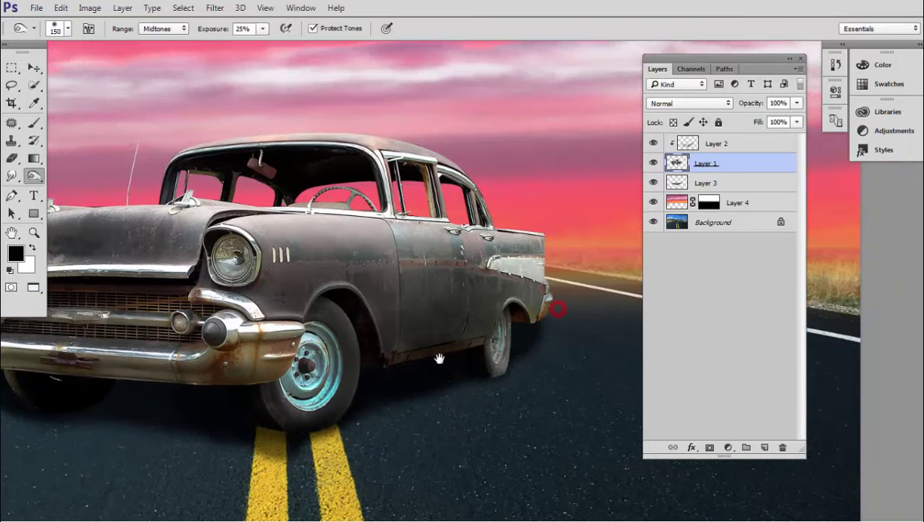
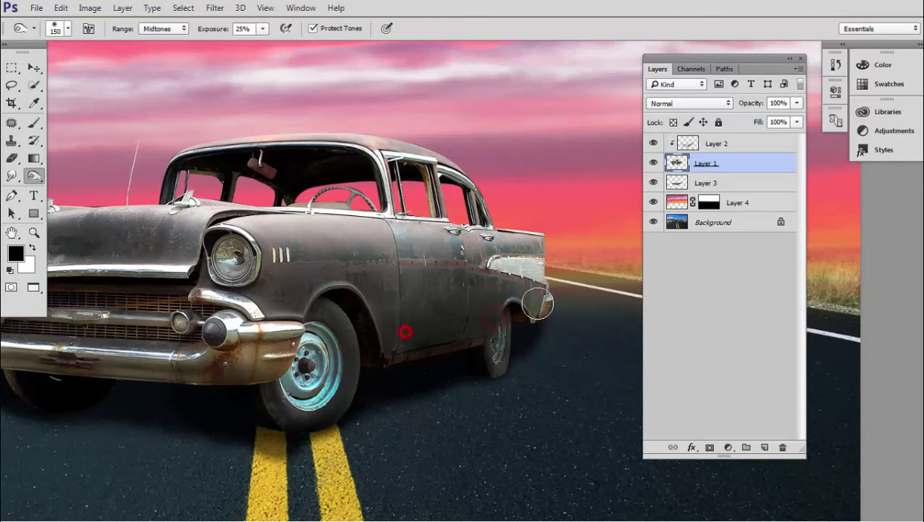
# Step: Zoom in on the car and pan to its windshield, grille and hood
pyautogui.scroll(1, 549, 292)
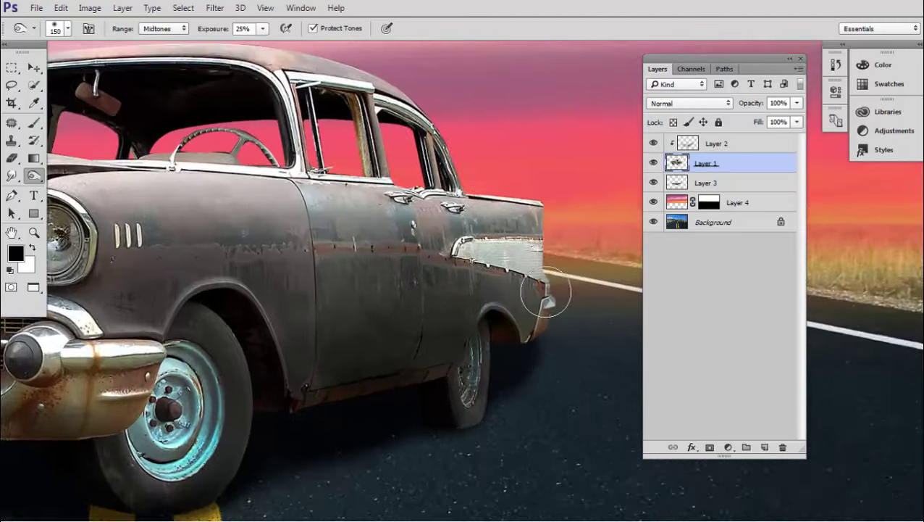
pyautogui.scroll(1, 548, 294)
pyautogui.scroll(-2, 522, 298)
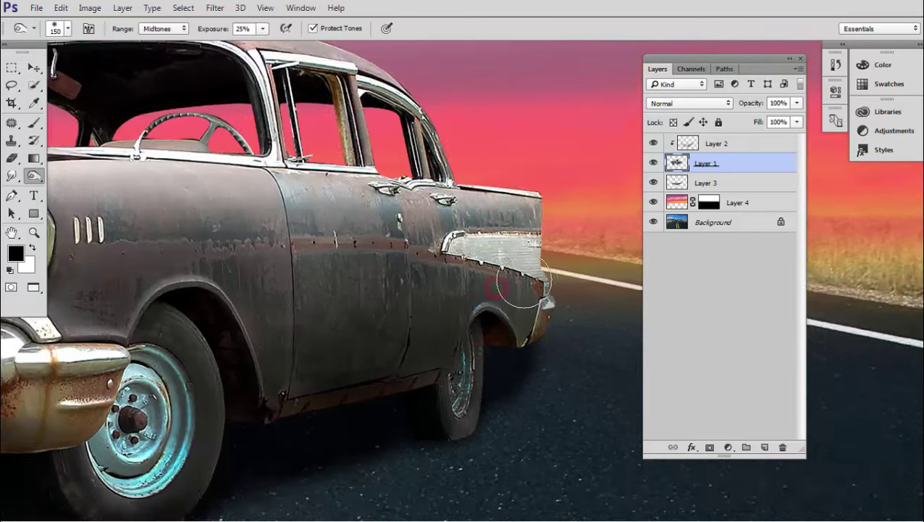
pyautogui.scroll(1, 392, 166)
pyautogui.scroll(1, 339, 166)
pyautogui.scroll(1, 406, 185)
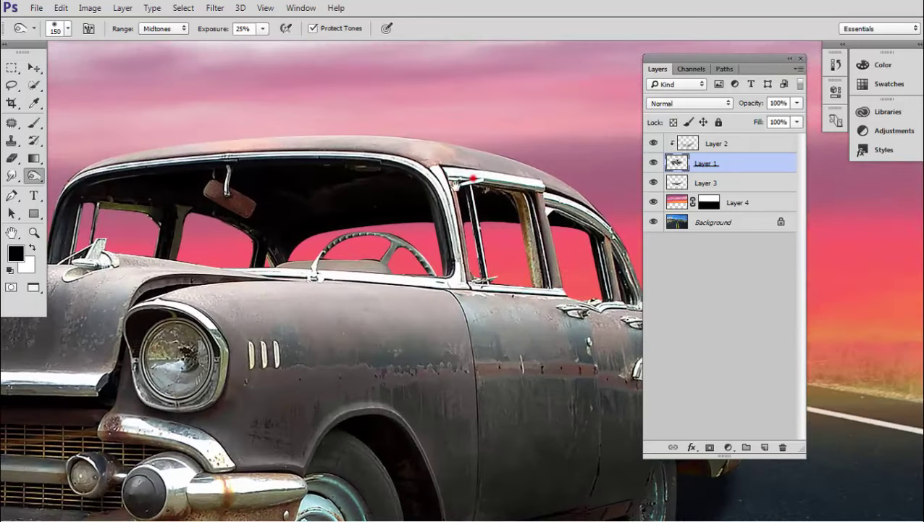
pyautogui.scroll(1, 464, 210)
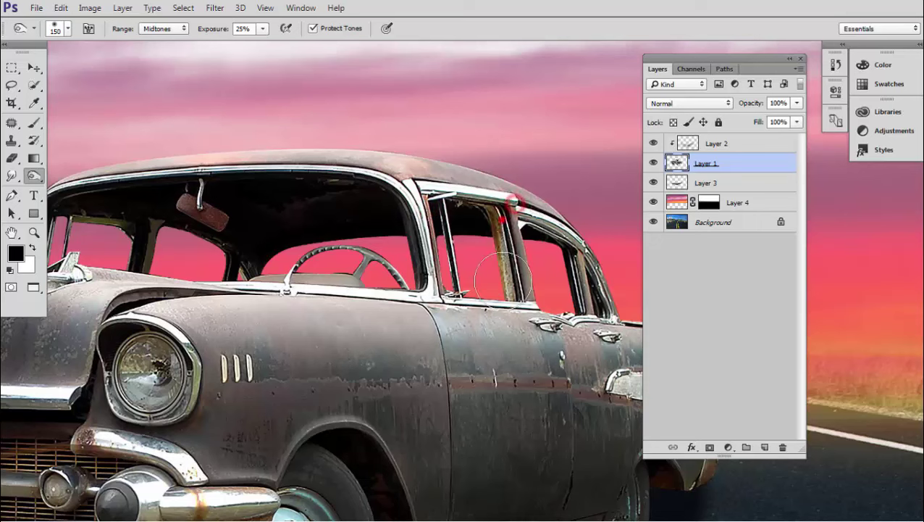
pyautogui.moveTo(307, 225); pyautogui.dragTo(449, 236)
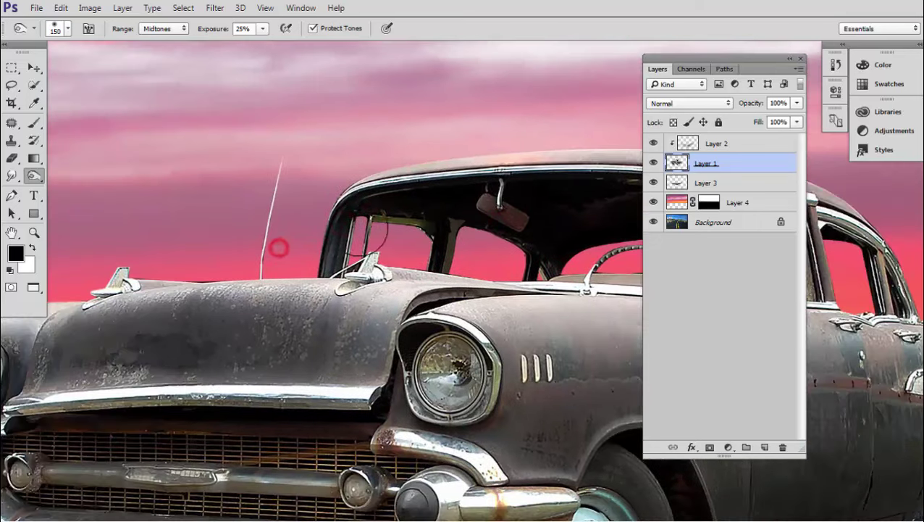
pyautogui.moveTo(264, 275); pyautogui.dragTo(290, 290)
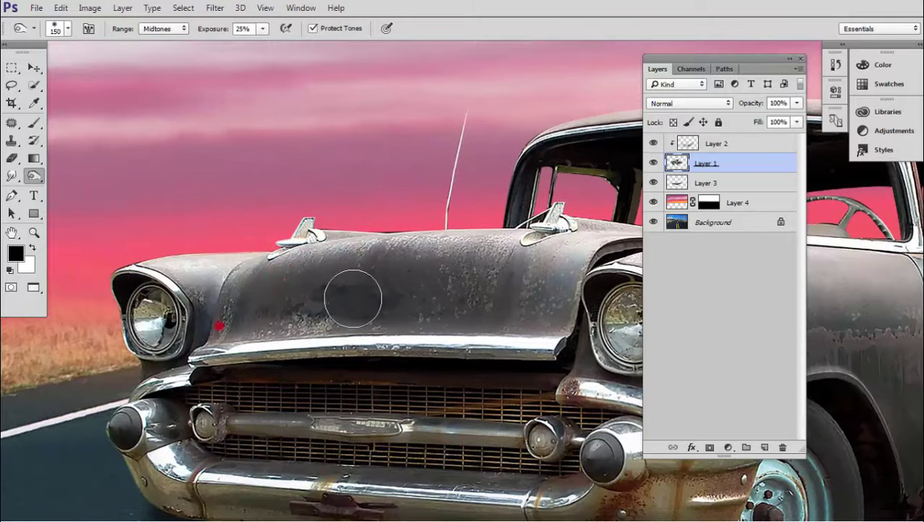
# Step: Dodge the fender beside the right headlight with Midtones at 25% exposure
pyautogui.moveTo(108, 341); pyautogui.dragTo(199, 322)
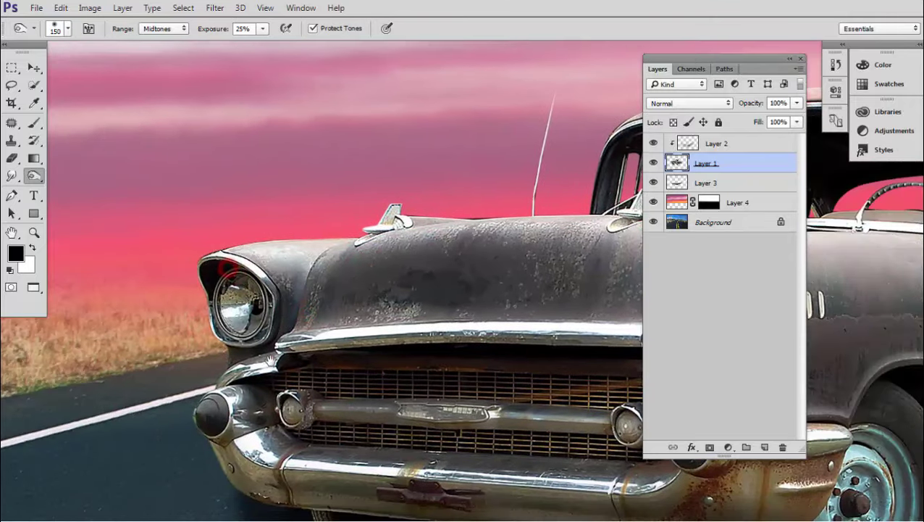
pyautogui.moveTo(239, 347); pyautogui.dragTo(203, 254)
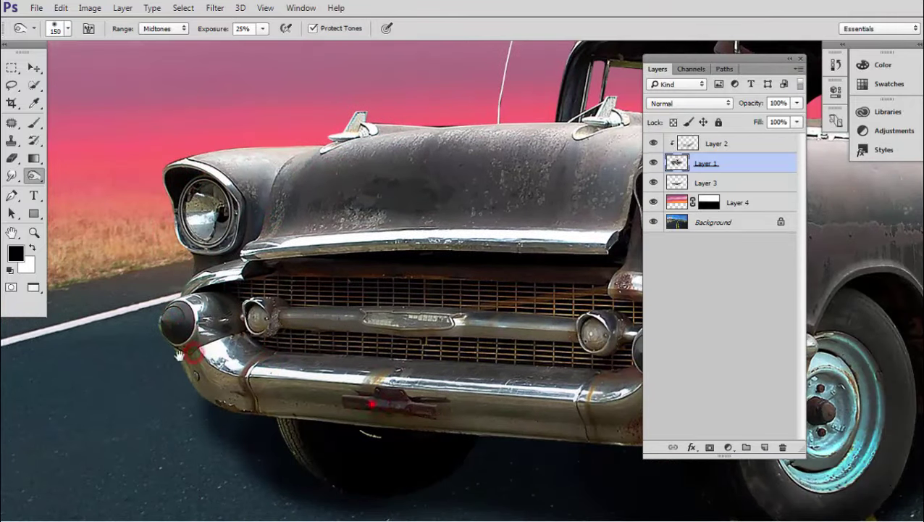
pyautogui.moveTo(405, 362)
pyautogui.mouseDown()
pyautogui.moveTo(188, 333)
pyautogui.moveTo(115, 352)
pyautogui.moveTo(178, 359)
pyautogui.mouseUp()
pyautogui.hotkey('ctrl', '-')
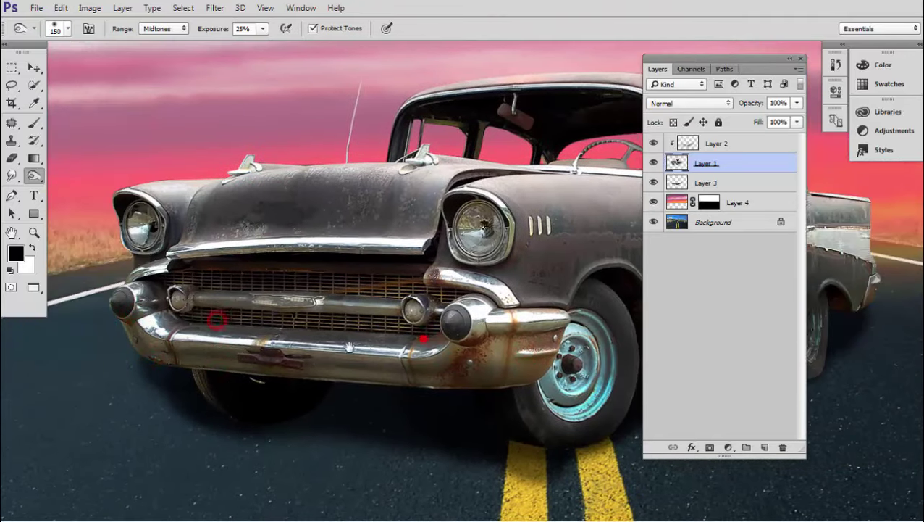
pyautogui.moveTo(565, 326); pyautogui.dragTo(478, 335)
pyautogui.moveTo(396, 269); pyautogui.dragTo(426, 269)
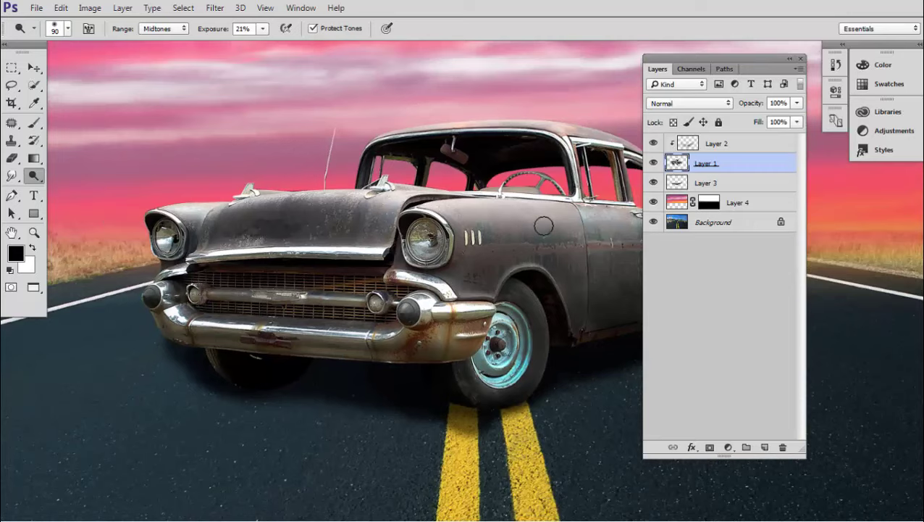
# Step: Dodge the front door panel and the roof edge at 21% midtone exposure
pyautogui.moveTo(543, 226); pyautogui.dragTo(428, 209)
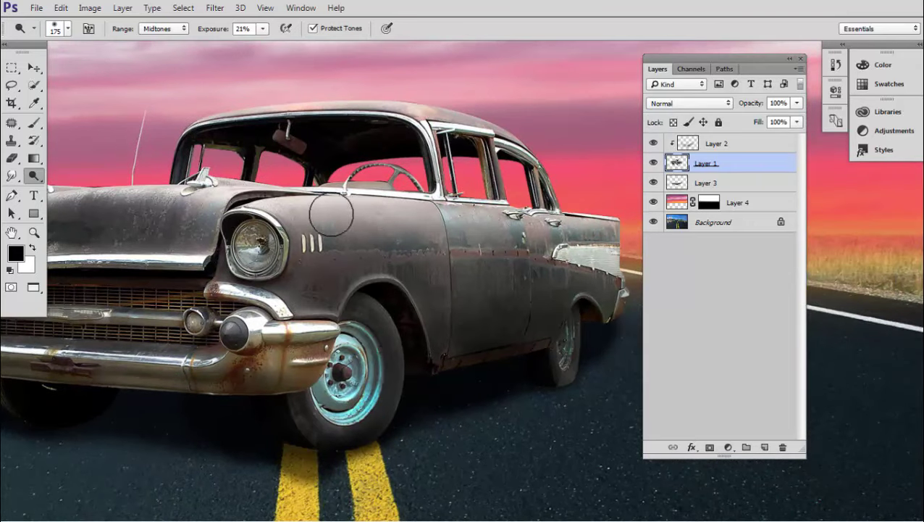
pyautogui.moveTo(340, 213); pyautogui.dragTo(432, 207)
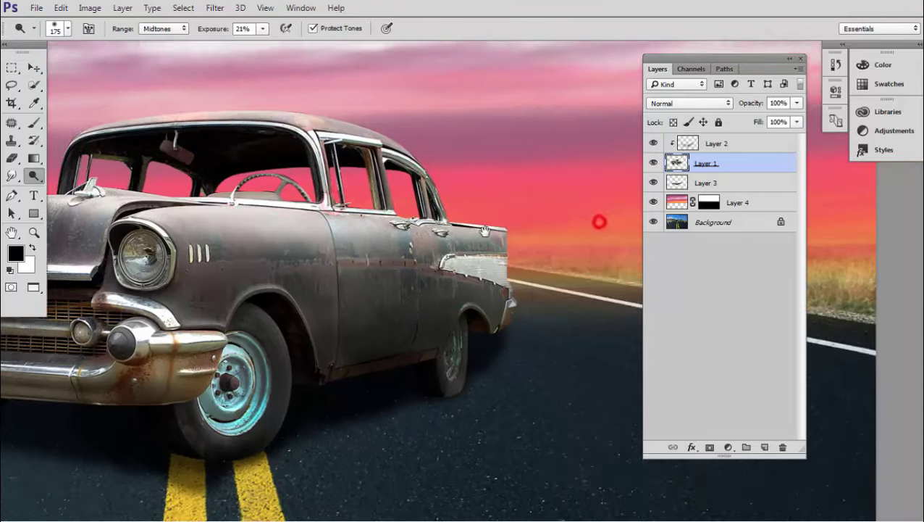
pyautogui.moveTo(599, 220)
pyautogui.mouseDown()
pyautogui.moveTo(324, 233)
pyautogui.moveTo(532, 241)
pyautogui.mouseUp()
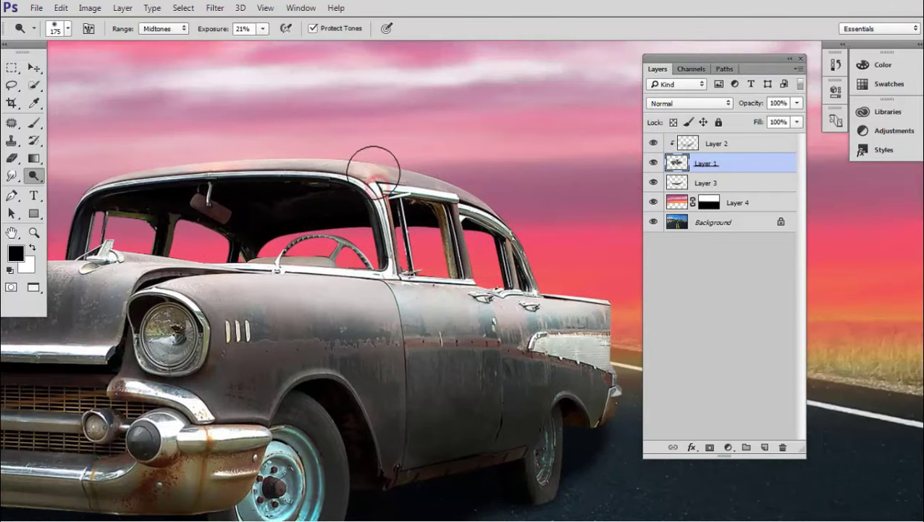
pyautogui.click(373, 170)
pyautogui.moveTo(341, 176)
pyautogui.mouseDown()
pyautogui.moveTo(508, 181)
pyautogui.moveTo(573, 248)
pyautogui.mouseUp()
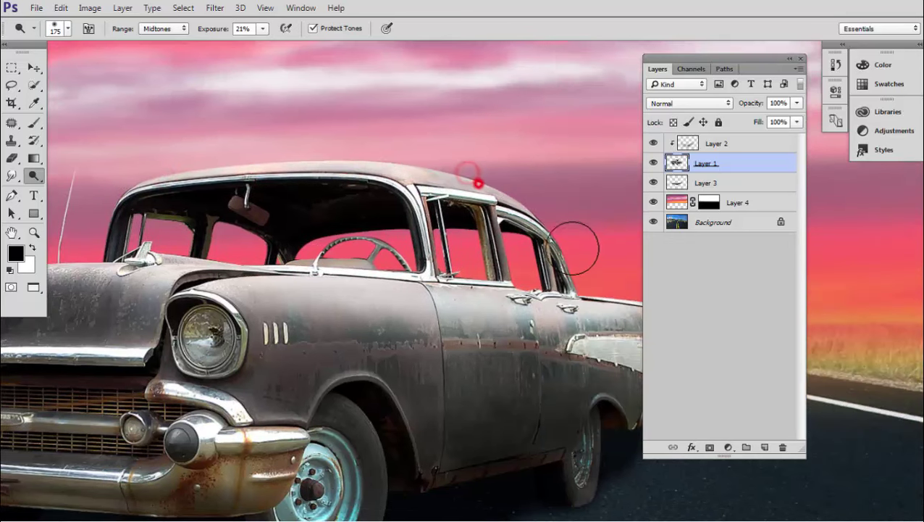
# Step: Lighten the car's hood with the Dodge tool
pyautogui.hscroll(-5, 221, 243)
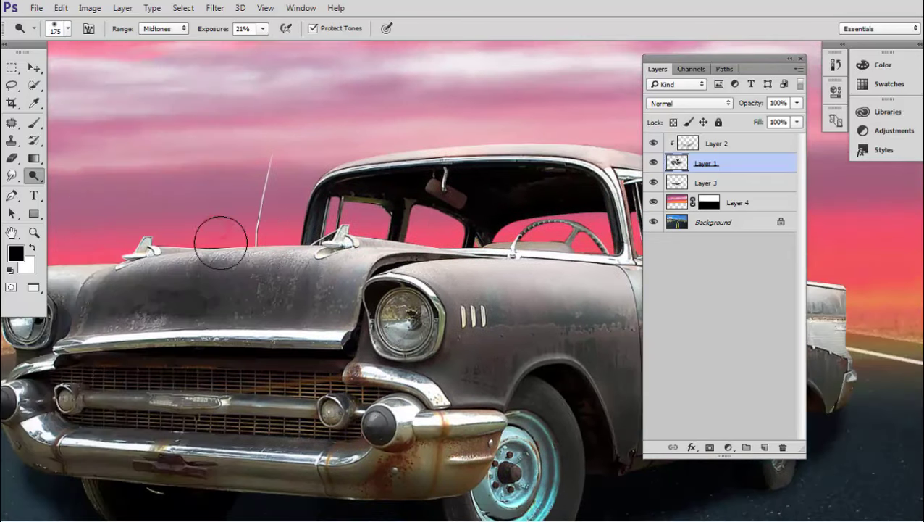
pyautogui.scroll(1, 392, 246)
pyautogui.scroll(1, 402, 250)
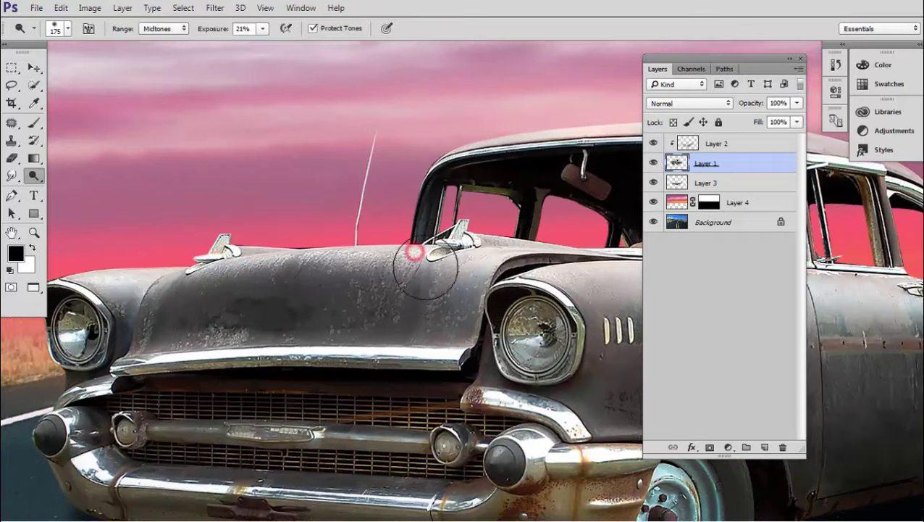
pyautogui.moveTo(426, 268); pyautogui.dragTo(458, 248)
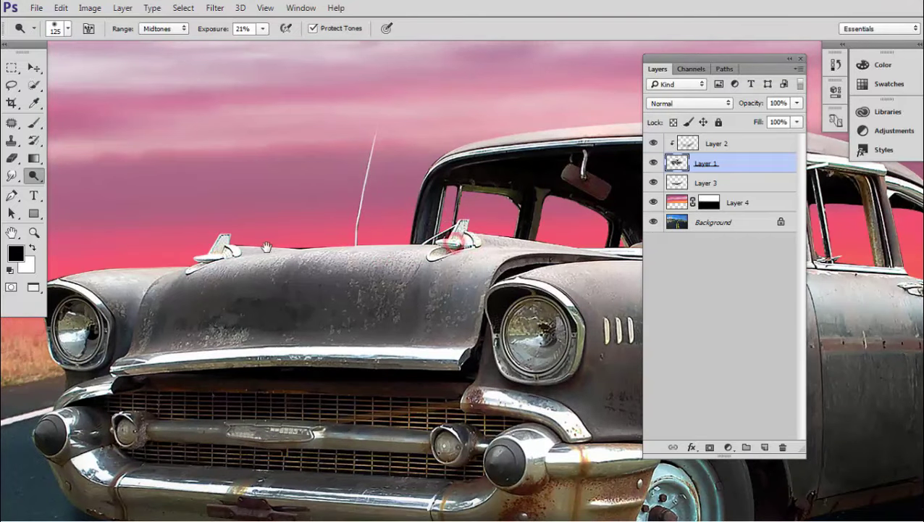
# Step: Shrink the brush and brighten the chrome rim of the headlight
pyautogui.hscroll(-5, 434, 249)
pyautogui.press('[')
pyautogui.press('[')
pyautogui.press('[')
pyautogui.scroll(2, 282, 282)
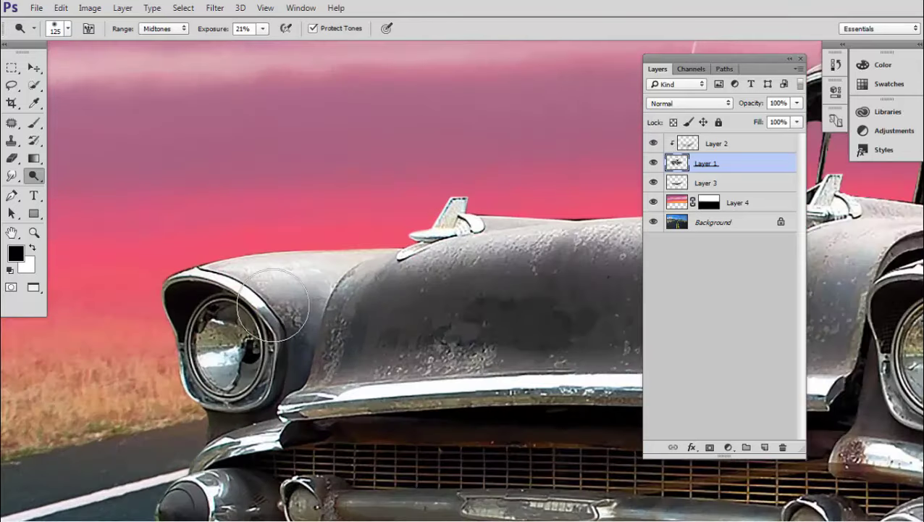
pyautogui.scroll(2, 282, 282)
pyautogui.moveTo(221, 279); pyautogui.dragTo(275, 319)
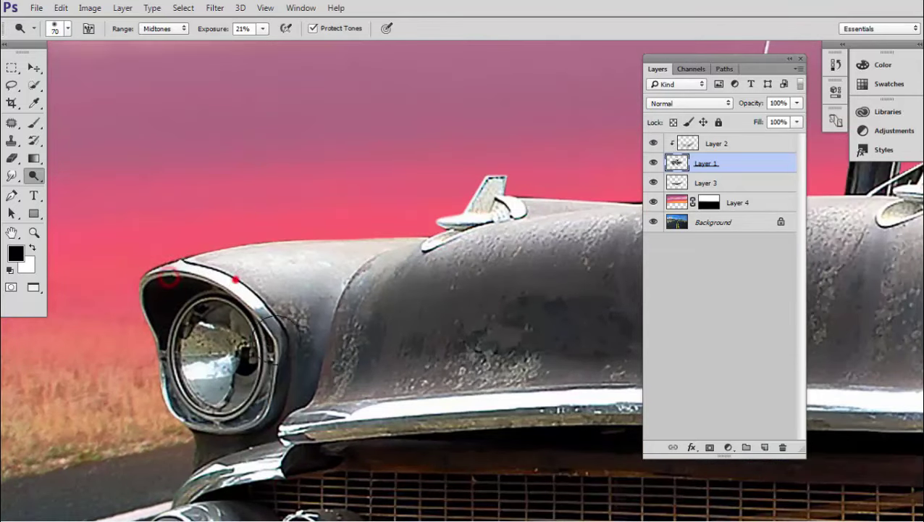
pyautogui.scroll(-2, 319, 376)
pyautogui.moveTo(308, 385); pyautogui.dragTo(185, 259)
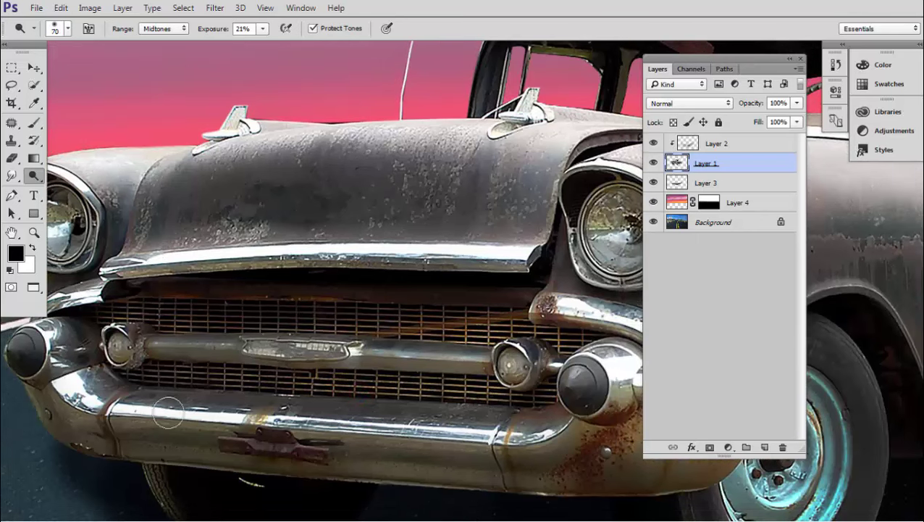
# Step: Brighten the chrome of the front bumper, including its upper edge
pyautogui.moveTo(438, 459)
pyautogui.mouseDown()
pyautogui.moveTo(210, 414)
pyautogui.moveTo(455, 447)
pyautogui.mouseUp()
pyautogui.scroll(-1, 326, 427)
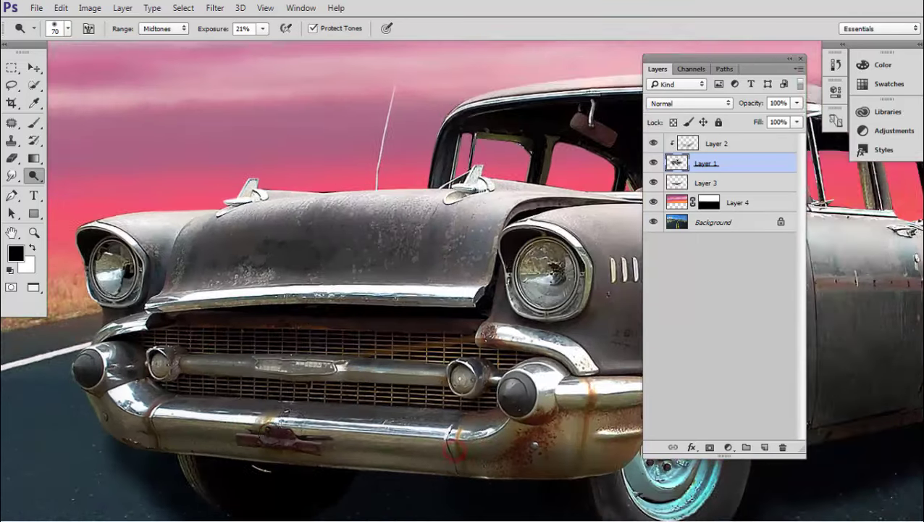
pyautogui.moveTo(269, 423); pyautogui.dragTo(283, 388)
pyautogui.scroll(-1, 283, 388)
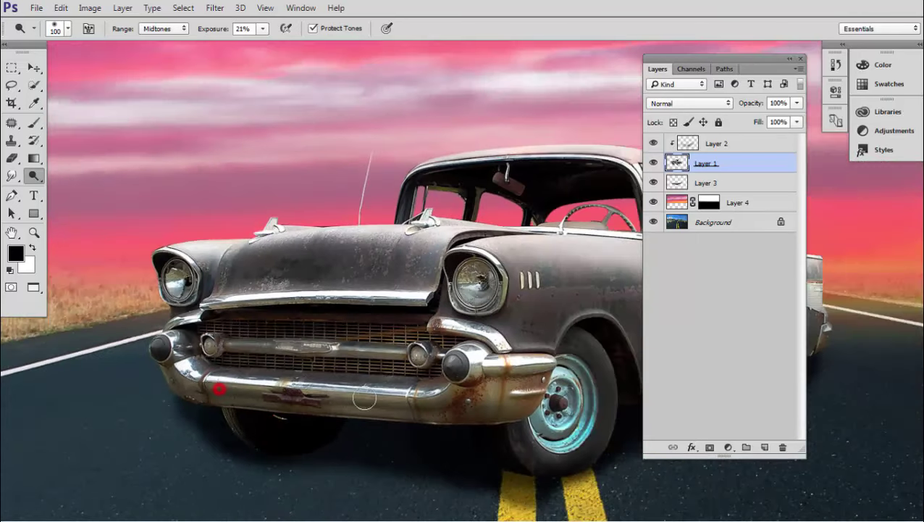
pyautogui.moveTo(364, 398)
pyautogui.mouseDown()
pyautogui.moveTo(373, 397)
pyautogui.moveTo(326, 392)
pyautogui.moveTo(422, 388)
pyautogui.mouseUp()
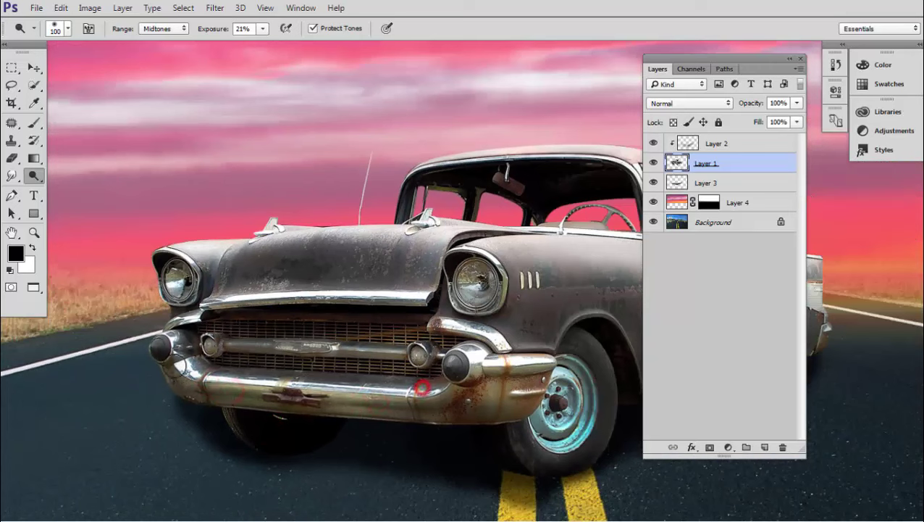
pyautogui.moveTo(558, 360); pyautogui.dragTo(468, 305)
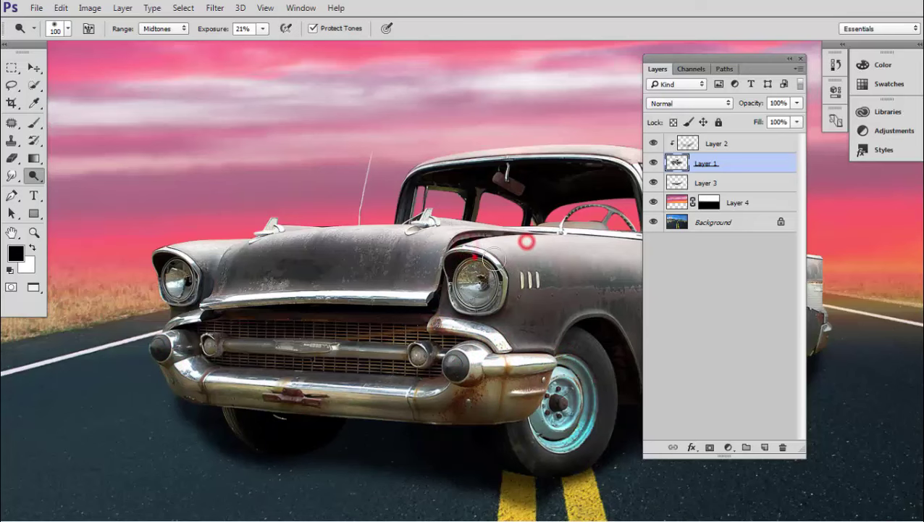
# Step: Lighten the headlight top and the chrome strip above the grille
pyautogui.moveTo(490, 258); pyautogui.dragTo(474, 257)
pyautogui.moveTo(342, 289); pyautogui.dragTo(419, 295)
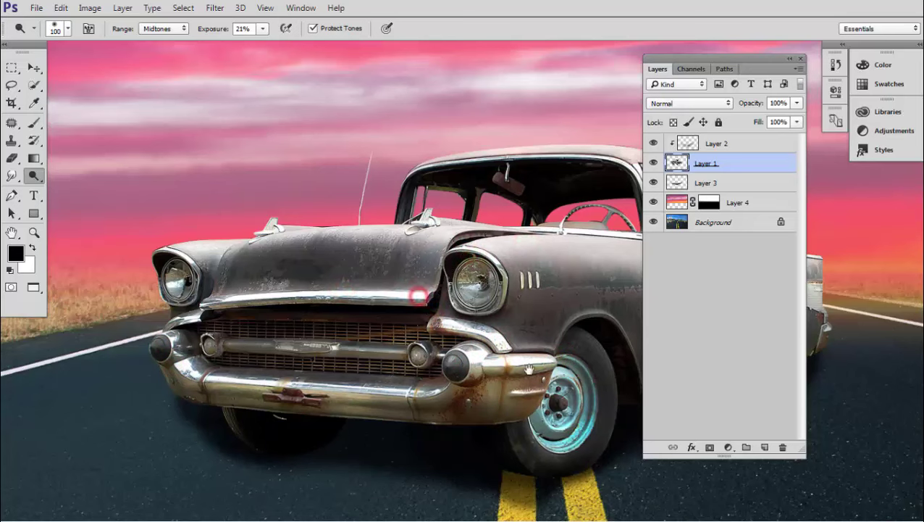
pyautogui.moveTo(608, 386); pyautogui.dragTo(517, 367)
pyautogui.moveTo(469, 347); pyautogui.dragTo(413, 344)
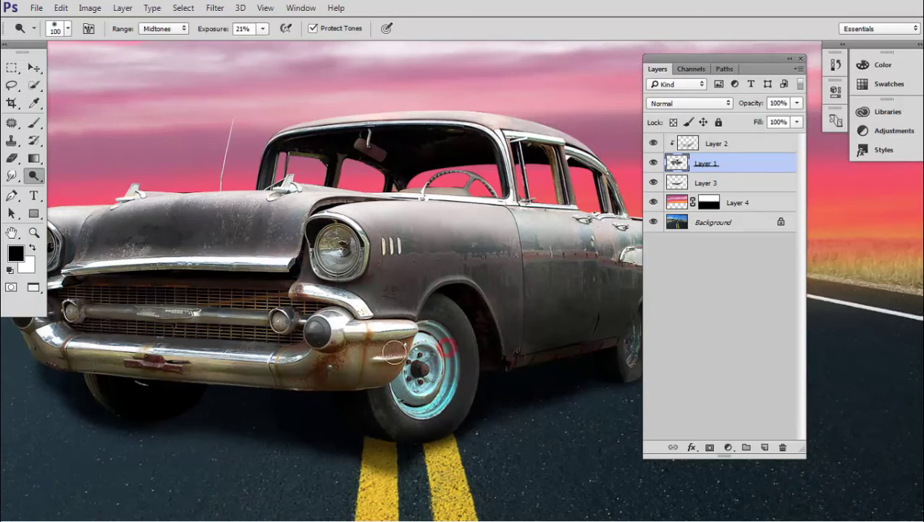
# Step: Enlarge the brush and lighten the car's door and side panel
pyautogui.scroll(-1, 400, 332)
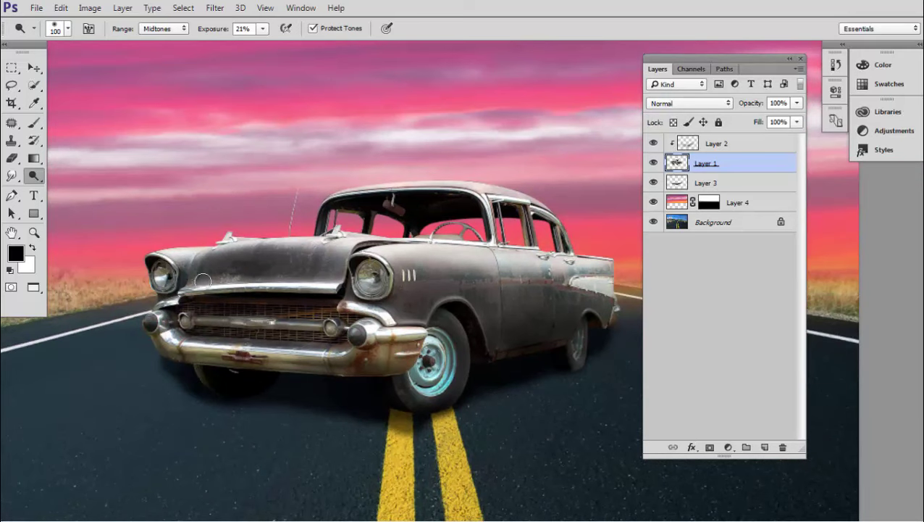
pyautogui.scroll(1, 410, 271)
pyautogui.scroll(1, 449, 274)
pyautogui.scroll(1, 478, 276)
pyautogui.press(']')
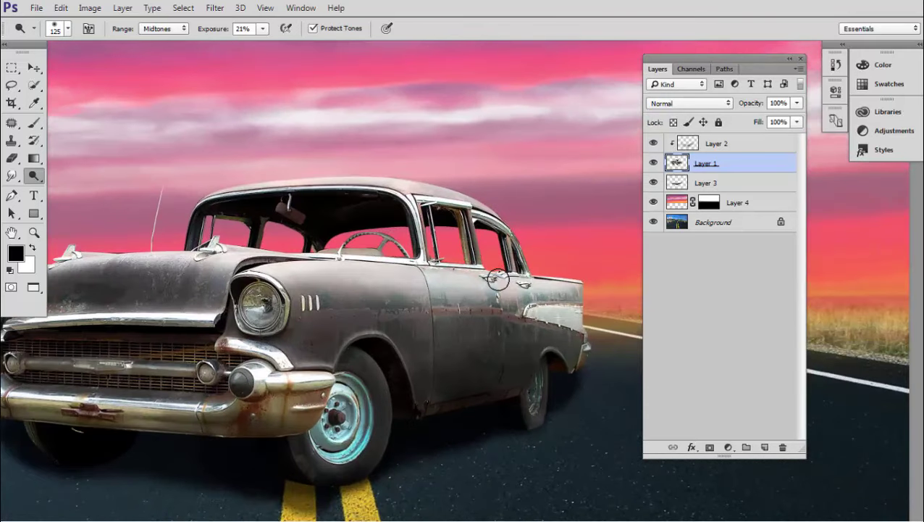
pyautogui.moveTo(470, 287); pyautogui.dragTo(551, 297)
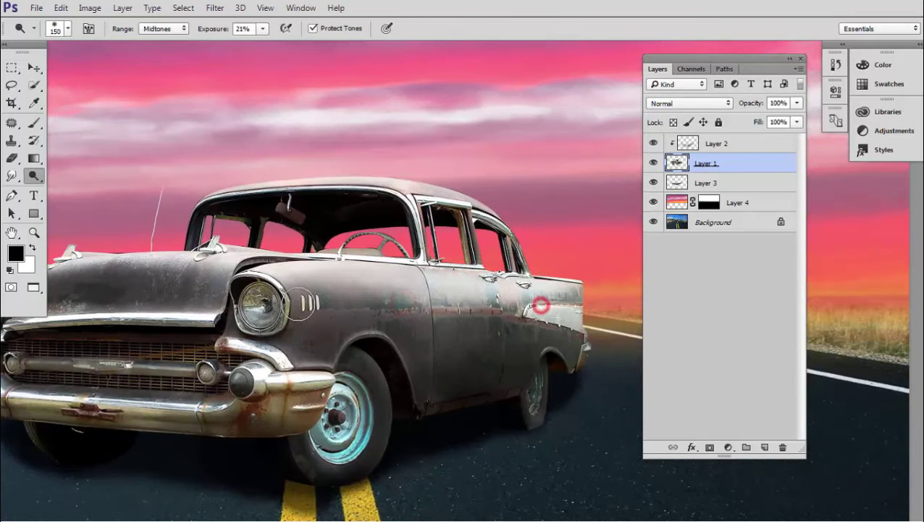
pyautogui.scroll(-2, 551, 296)
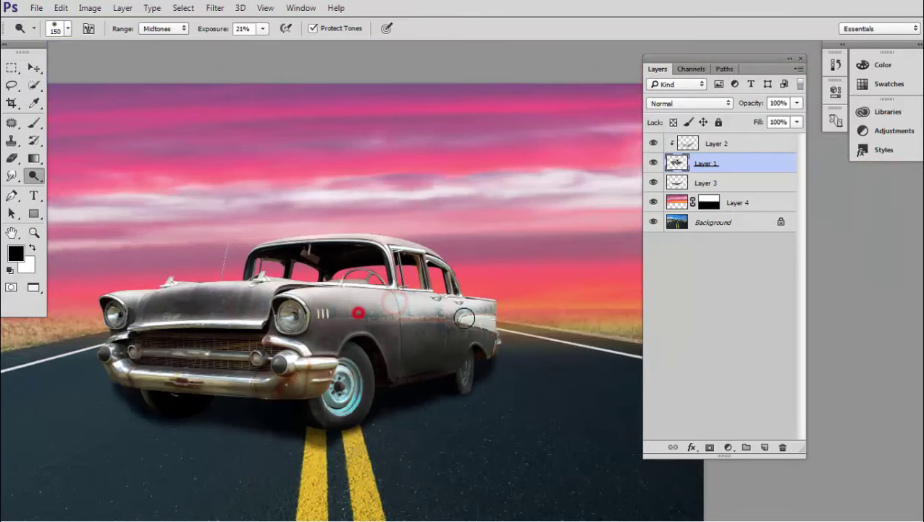
pyautogui.scroll(1, 84, 250)
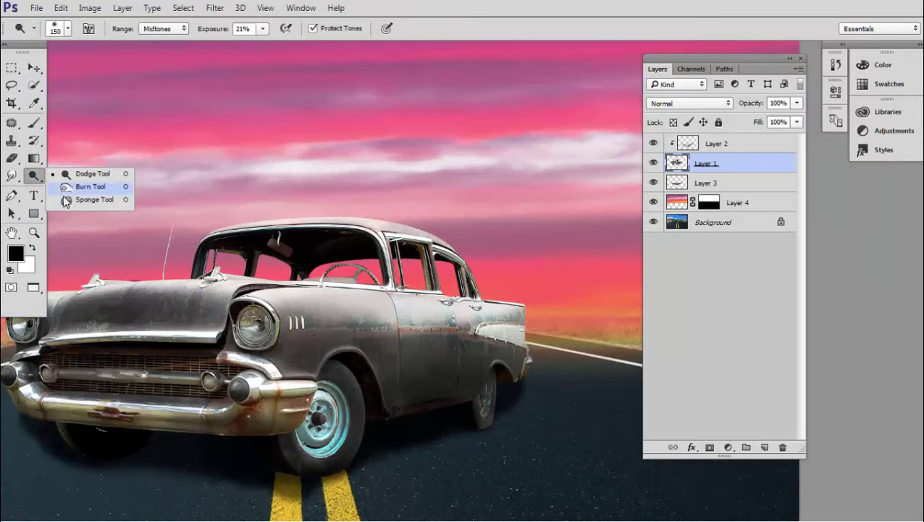
# Step: Switch to the Burn tool at 25% and darken the car's rear fender
pyautogui.moveTo(34, 176); pyautogui.dragTo(81, 188)
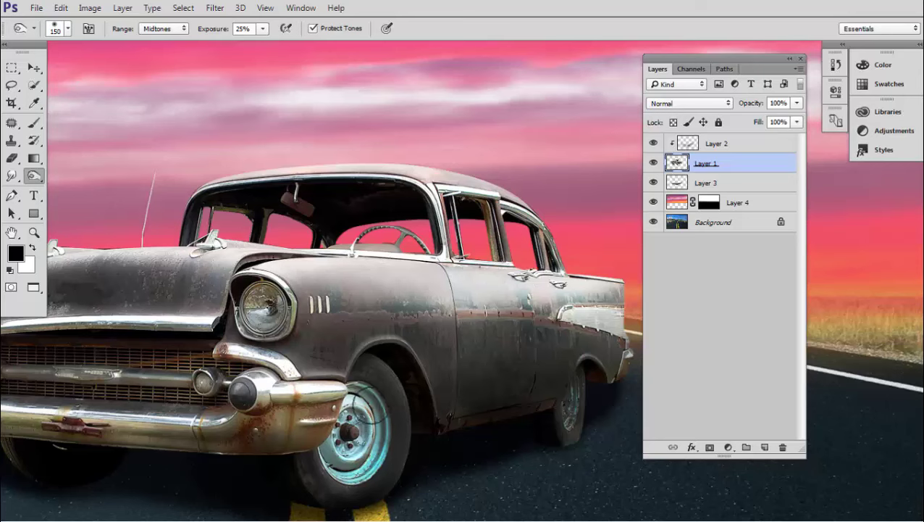
pyautogui.moveTo(246, 432)
pyautogui.mouseDown()
pyautogui.moveTo(338, 397)
pyautogui.moveTo(288, 414)
pyautogui.moveTo(53, 391)
pyautogui.moveTo(344, 407)
pyautogui.mouseUp()
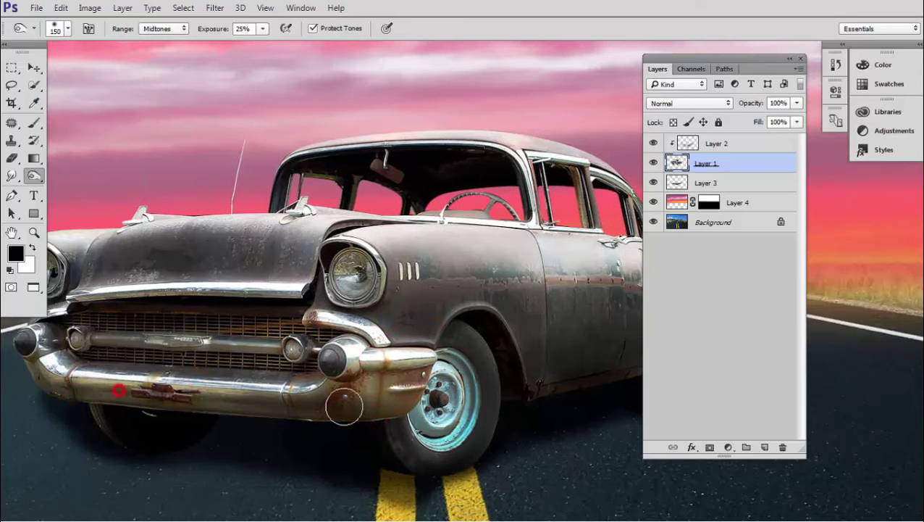
pyautogui.moveTo(429, 397); pyautogui.dragTo(341, 397)
pyautogui.moveTo(529, 350); pyautogui.dragTo(433, 382)
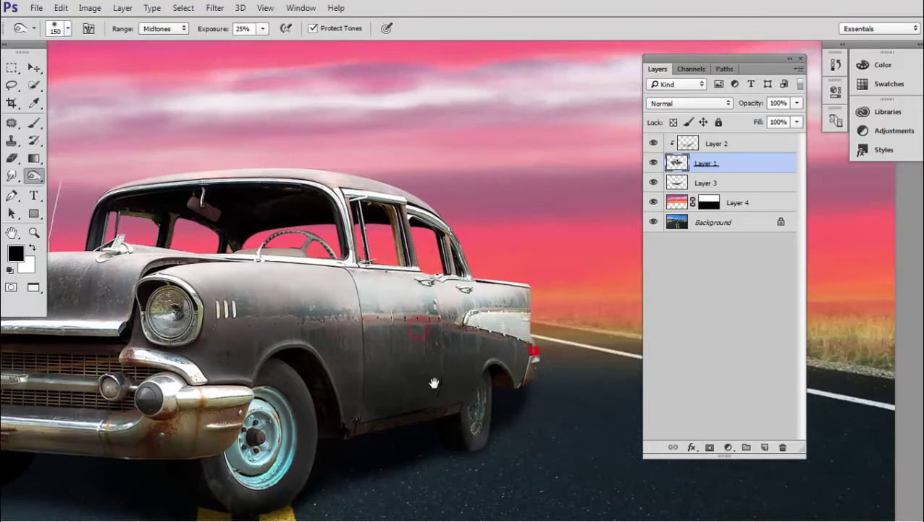
pyautogui.moveTo(487, 357); pyautogui.dragTo(532, 330)
pyautogui.moveTo(525, 297); pyautogui.dragTo(445, 348)
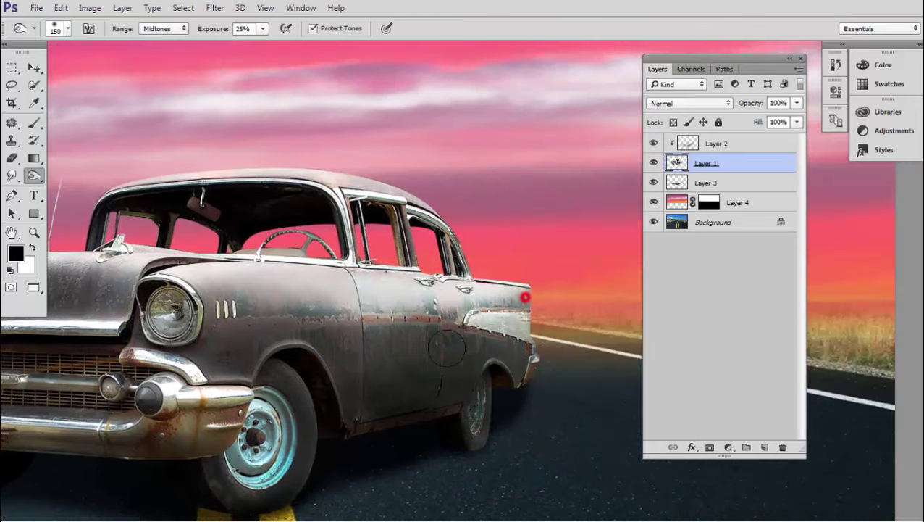
# Step: Zoom out to the whole car and burn across the windshield
pyautogui.moveTo(377, 319); pyautogui.dragTo(480, 319)
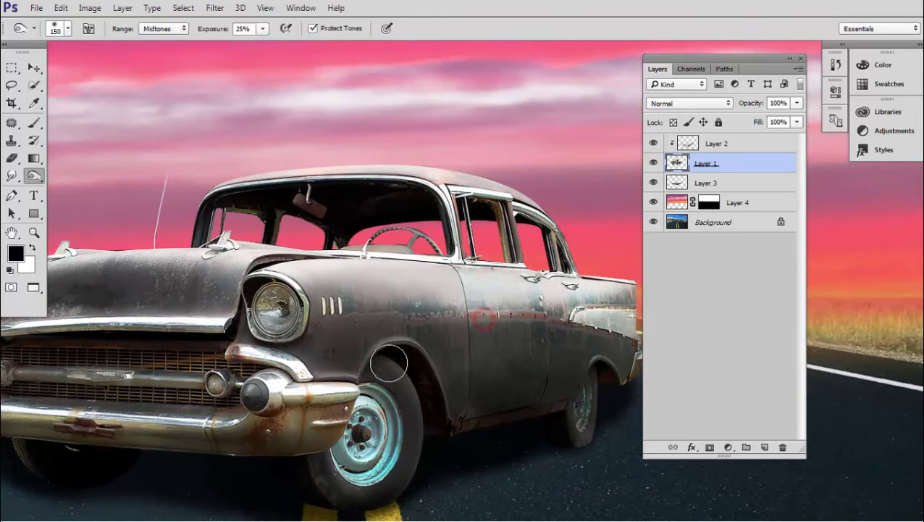
pyautogui.hotkey('ctrl', '-')
pyautogui.moveTo(261, 354); pyautogui.dragTo(317, 369)
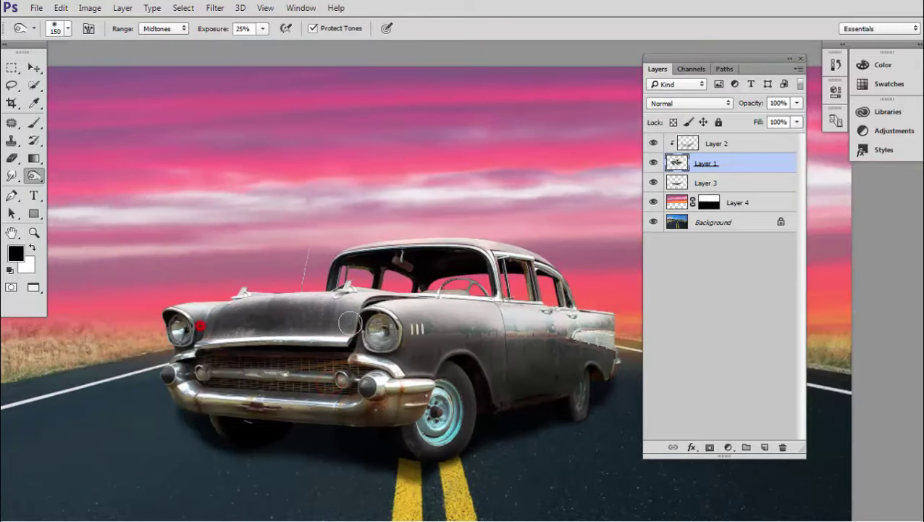
pyautogui.moveTo(375, 265)
pyautogui.mouseDown()
pyautogui.moveTo(447, 272)
pyautogui.moveTo(469, 257)
pyautogui.mouseUp()
# Step: Zoom out to the whole scene and switch to the Move tool
pyautogui.hotkey('ctrl', '-')
pyautogui.press('b')
pyautogui.hotkey('ctrl', '-')
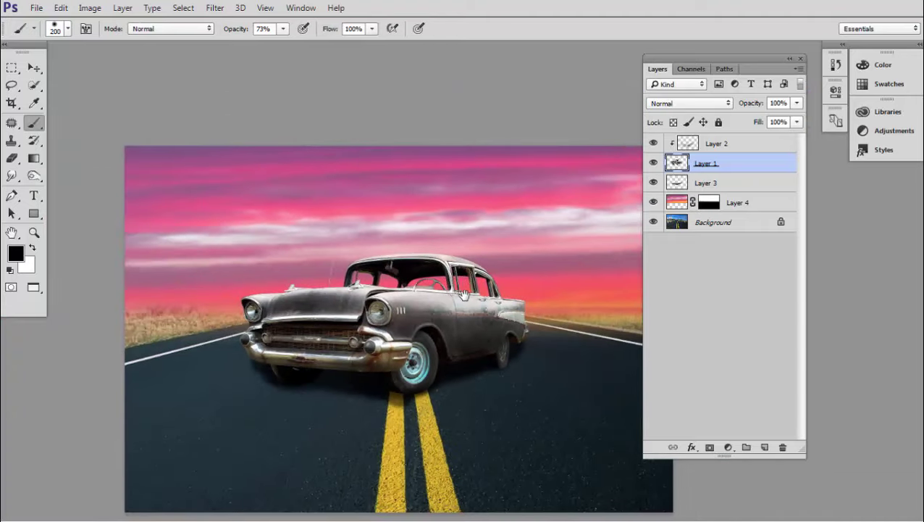
pyautogui.press('v')
pyautogui.hotkey('ctrl', '+')
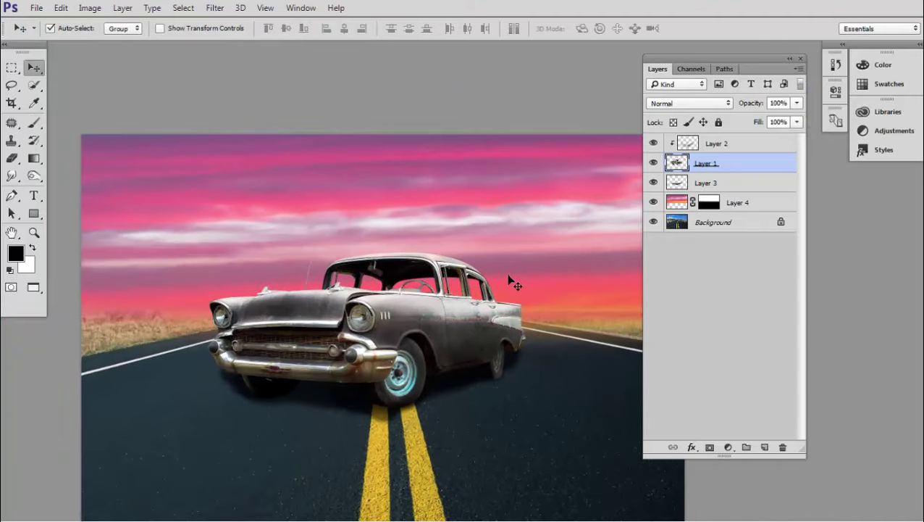
pyautogui.scroll(2, 482, 273)
pyautogui.scroll(1, 481, 273)
pyautogui.scroll(-3, 543, 299)
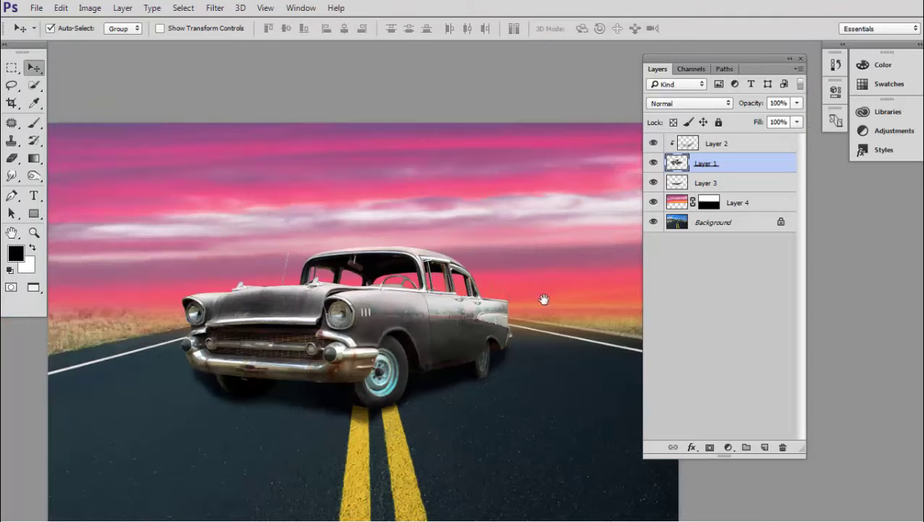
# Step: Duplicate Background and Layer 4 together and merge the copies into Layer 4 copy
pyautogui.click(745, 200)
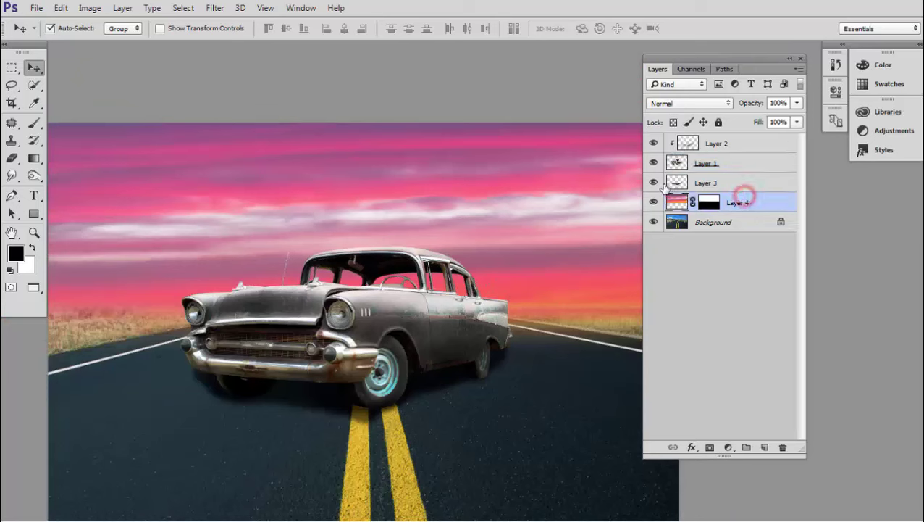
pyautogui.click(654, 182)
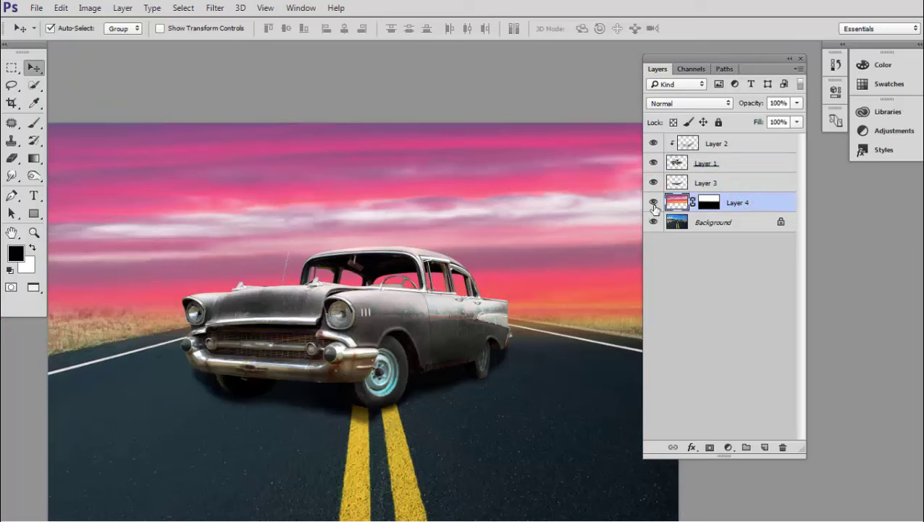
pyautogui.click(718, 220)
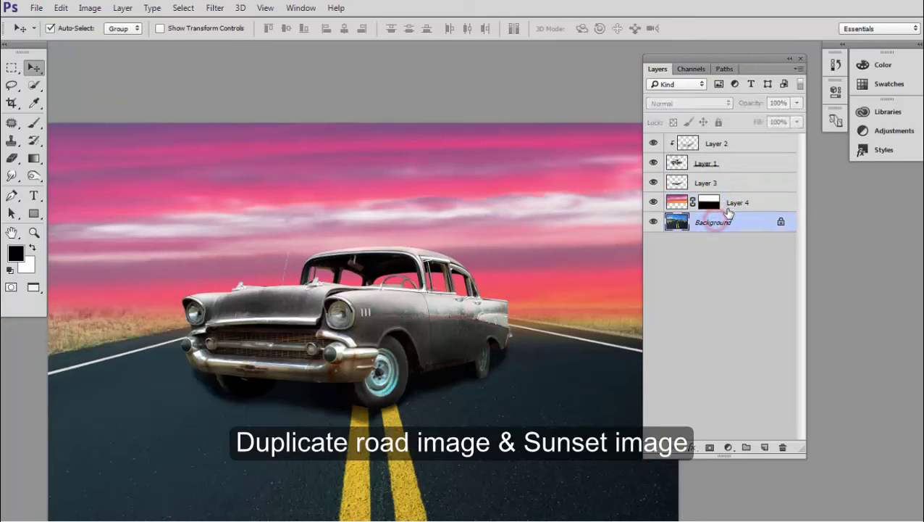
pyautogui.keyDown('shift'); pyautogui.click(735, 203); pyautogui.keyUp('shift')
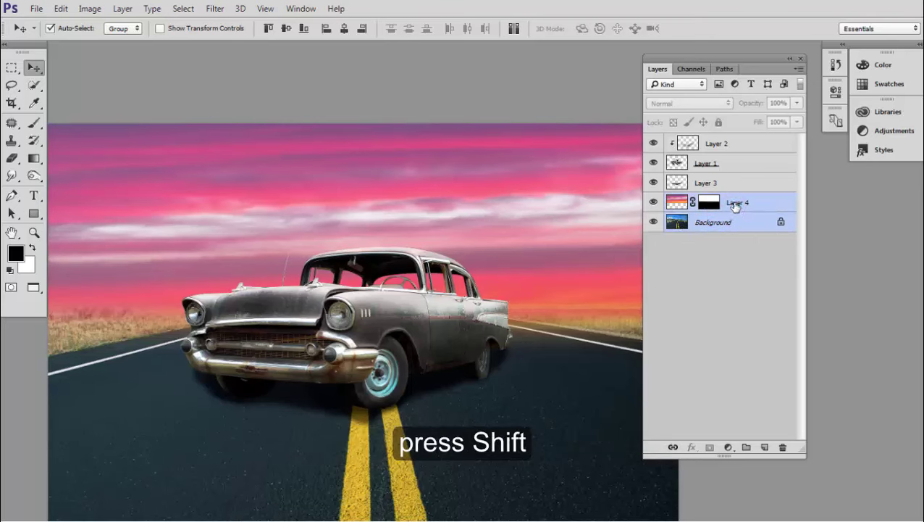
pyautogui.moveTo(735, 203)
pyautogui.mouseDown()
pyautogui.moveTo(752, 438)
pyautogui.moveTo(764, 447)
pyautogui.mouseUp()
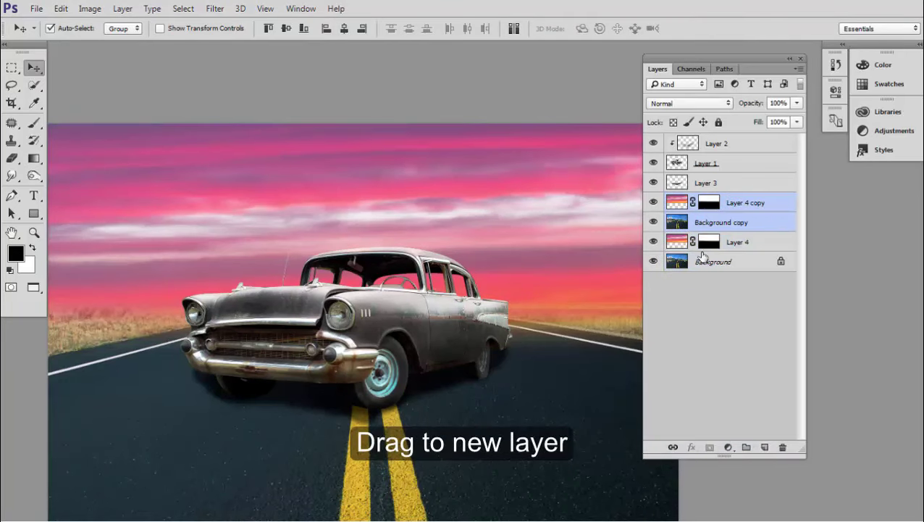
pyautogui.rightClick(738, 208)
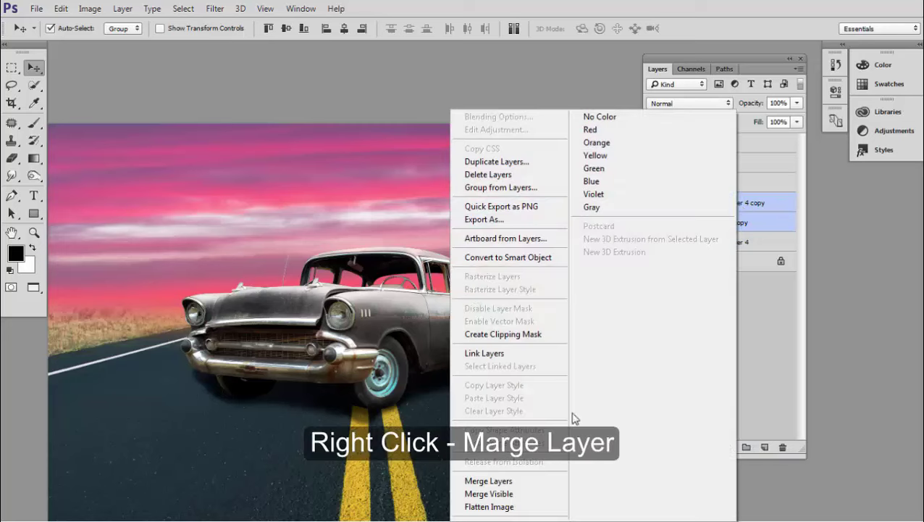
pyautogui.click(508, 482)
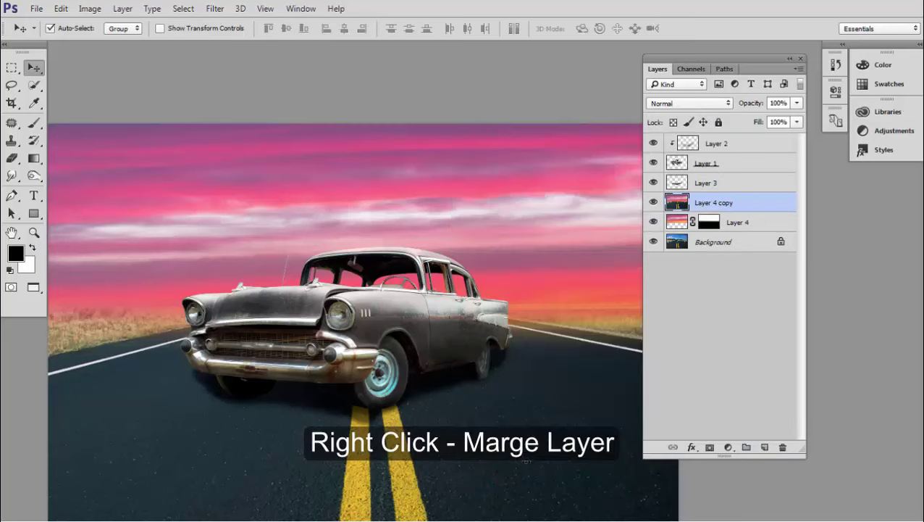
pyautogui.hotkey('ctrl', '-')
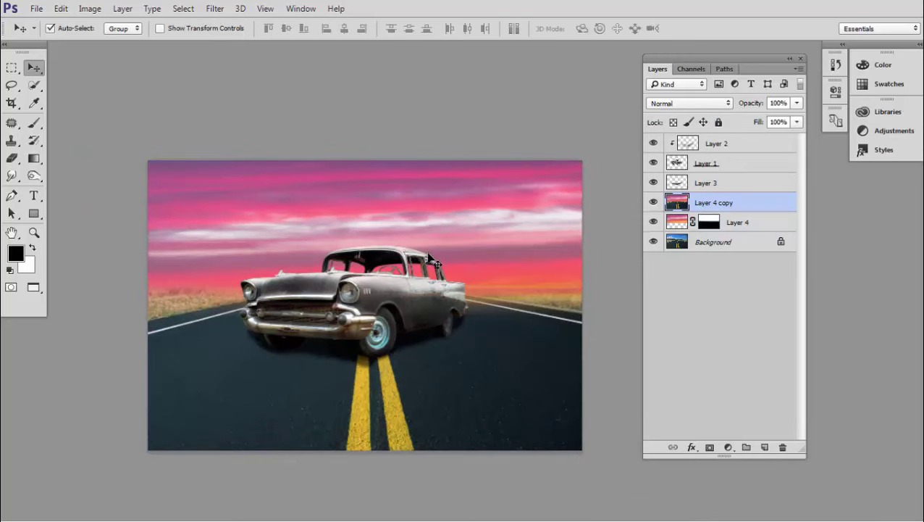
# Step: Copy the horizon band to new Layer 5 and delete Layer 4 copy
pyautogui.press('m')
pyautogui.moveTo(148, 221)
pyautogui.mouseDown()
pyautogui.moveTo(552, 360)
pyautogui.moveTo(592, 362)
pyautogui.mouseUp()
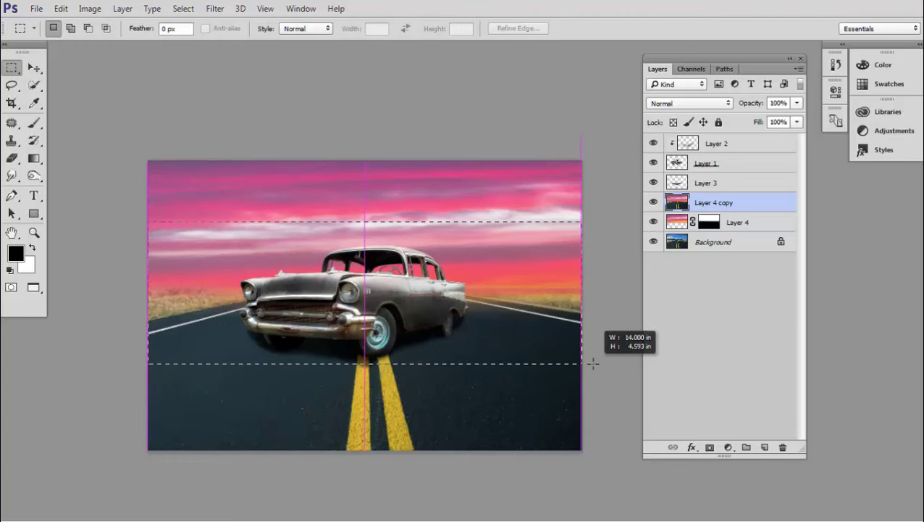
pyautogui.moveTo(593, 362); pyautogui.dragTo(593, 362)
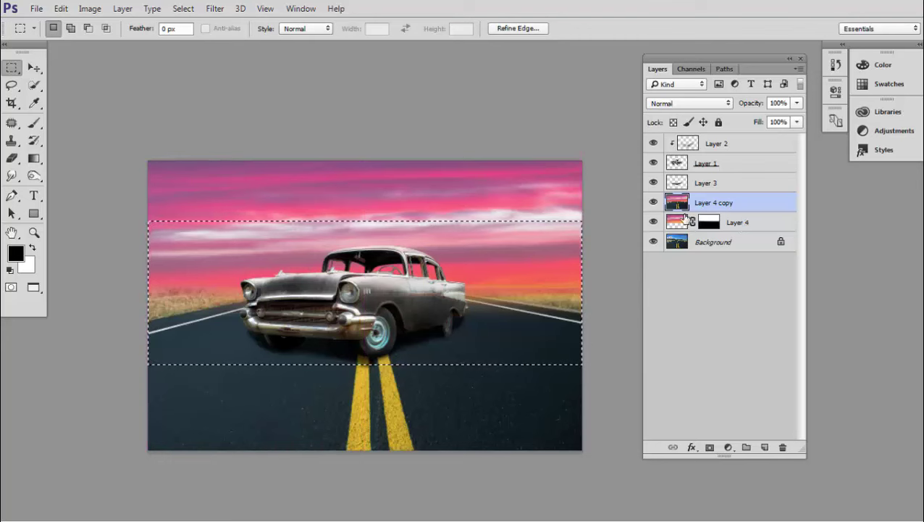
pyautogui.hotkey('ctrl', 'j')
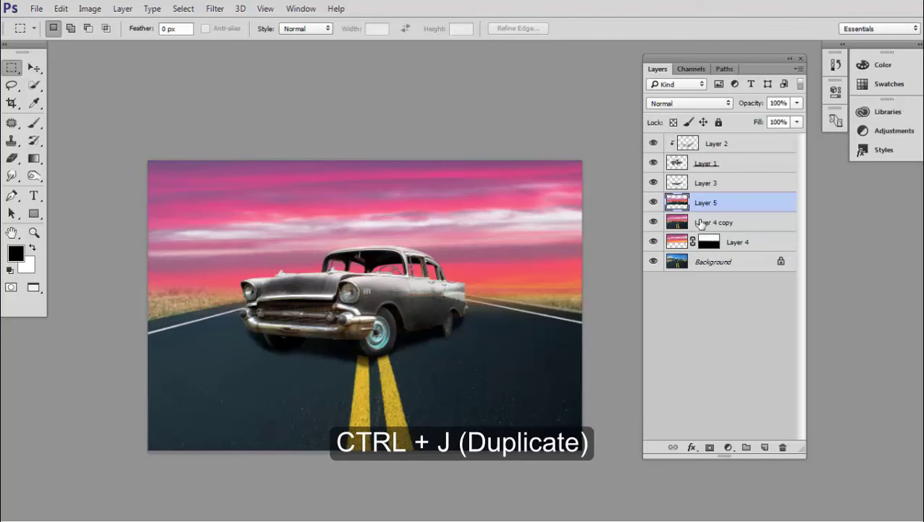
pyautogui.press('v')
pyautogui.moveTo(700, 224)
pyautogui.mouseDown()
pyautogui.moveTo(774, 394)
pyautogui.moveTo(784, 446)
pyautogui.mouseUp()
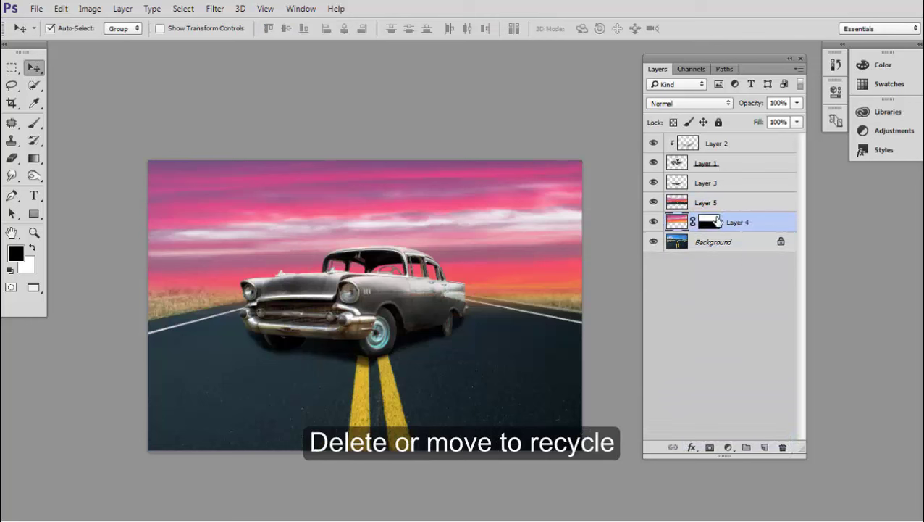
pyautogui.click(706, 205)
# Step: Apply a Gaussian Blur of about 14 pixels to Layer 5
pyautogui.click(214, 9)
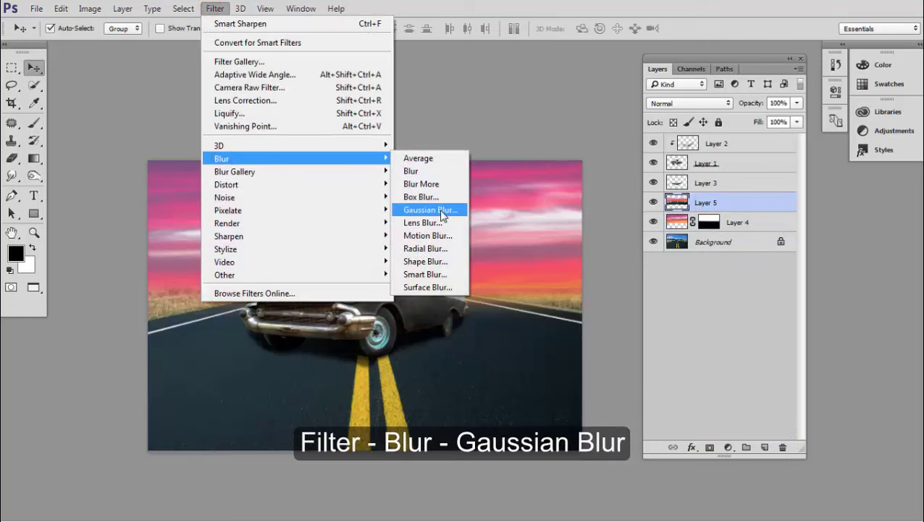
pyautogui.click(439, 209)
pyautogui.moveTo(452, 95)
pyautogui.mouseDown()
pyautogui.moveTo(591, 118)
pyautogui.moveTo(689, 119)
pyautogui.mouseUp()
pyautogui.moveTo(627, 329); pyautogui.dragTo(629, 331)
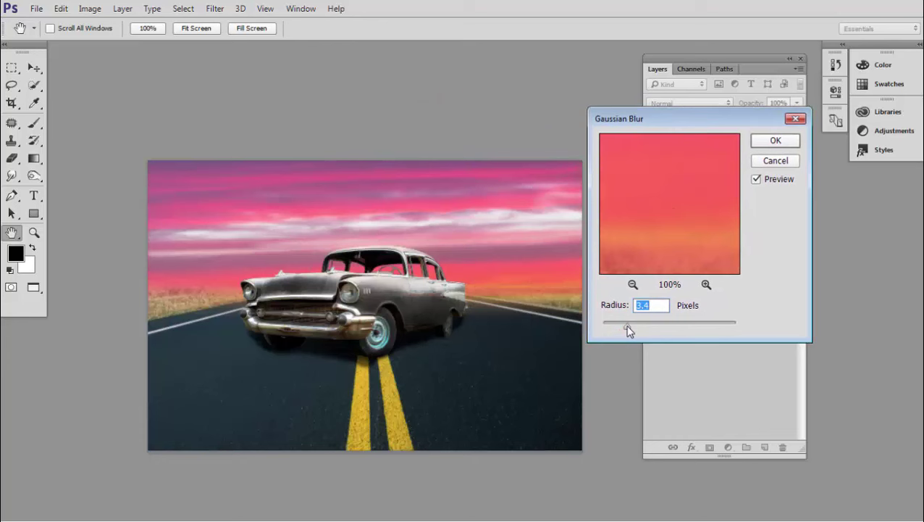
pyautogui.moveTo(633, 331)
pyautogui.mouseDown()
pyautogui.moveTo(683, 326)
pyautogui.moveTo(663, 323)
pyautogui.mouseUp()
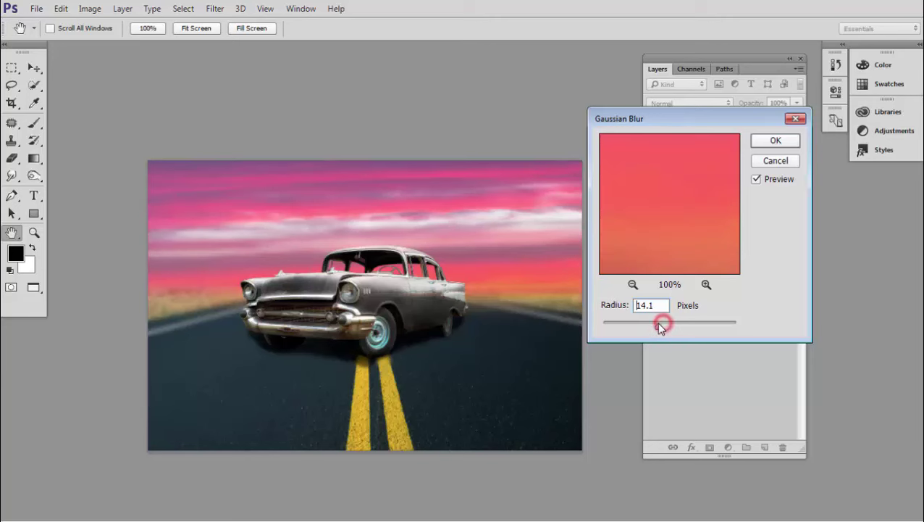
pyautogui.click(774, 140)
# Step: Add a white layer mask to Layer 5
pyautogui.scroll(1, 486, 272)
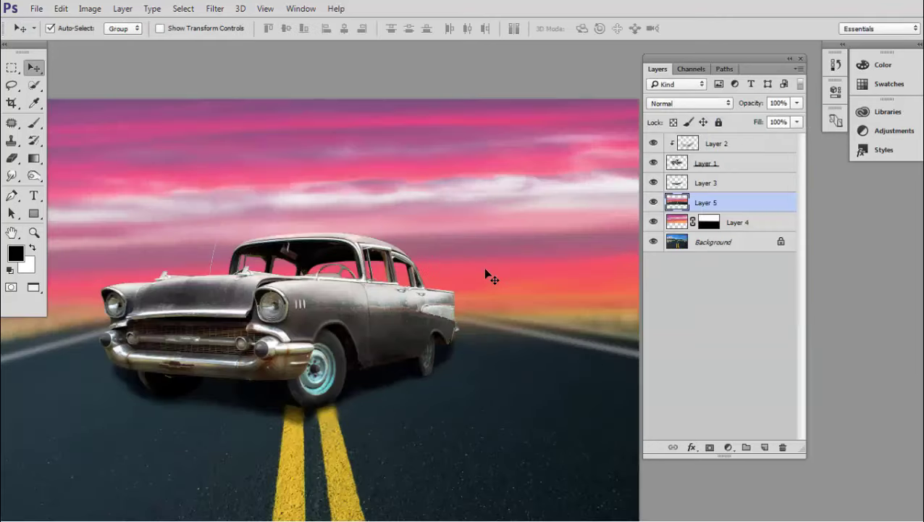
pyautogui.scroll(-1, 489, 275)
pyautogui.scroll(1, 458, 316)
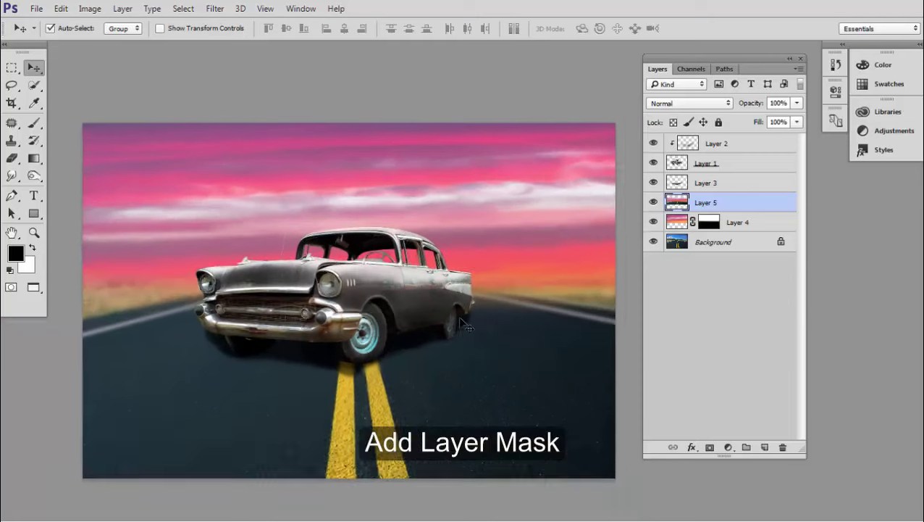
pyautogui.scroll(1, 463, 322)
pyautogui.scroll(1, 500, 319)
pyautogui.scroll(1, 513, 331)
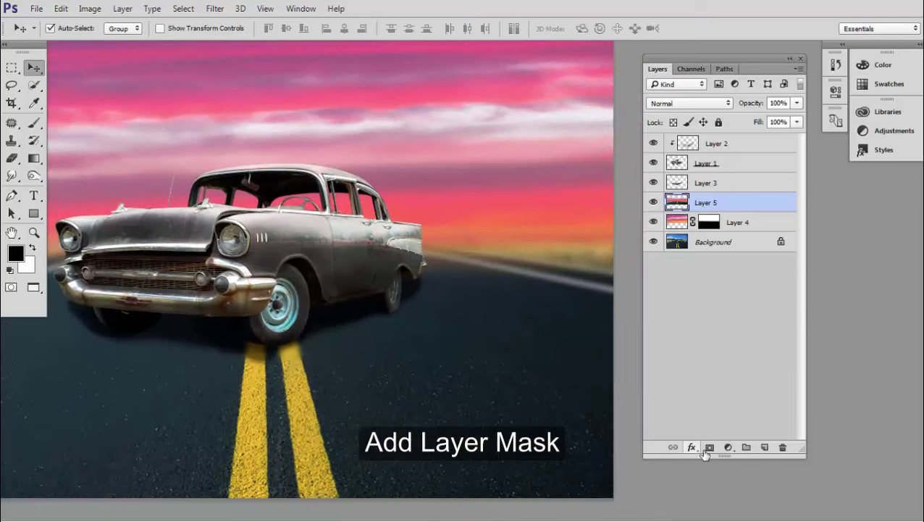
pyautogui.click(710, 448)
pyautogui.scroll(-1, 380, 319)
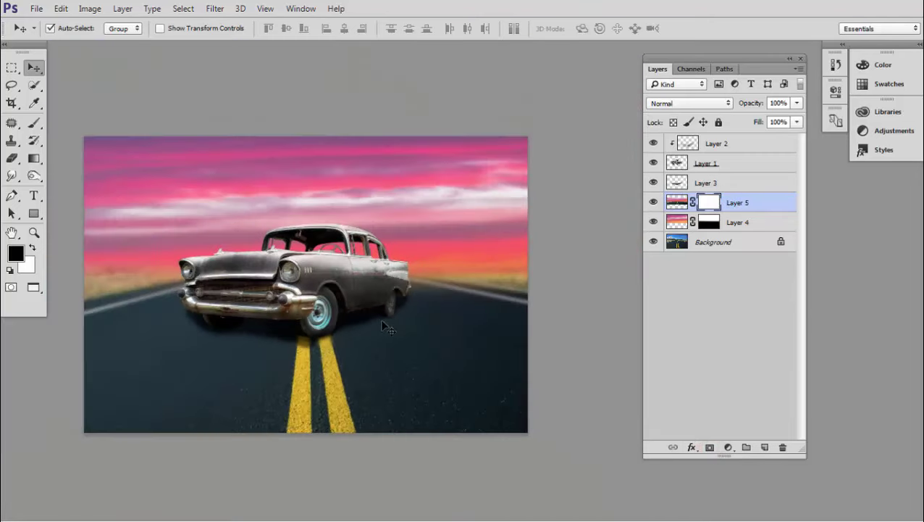
# Step: With a large brush, paint black on the mask across the road and upper sky
pyautogui.click(34, 123)
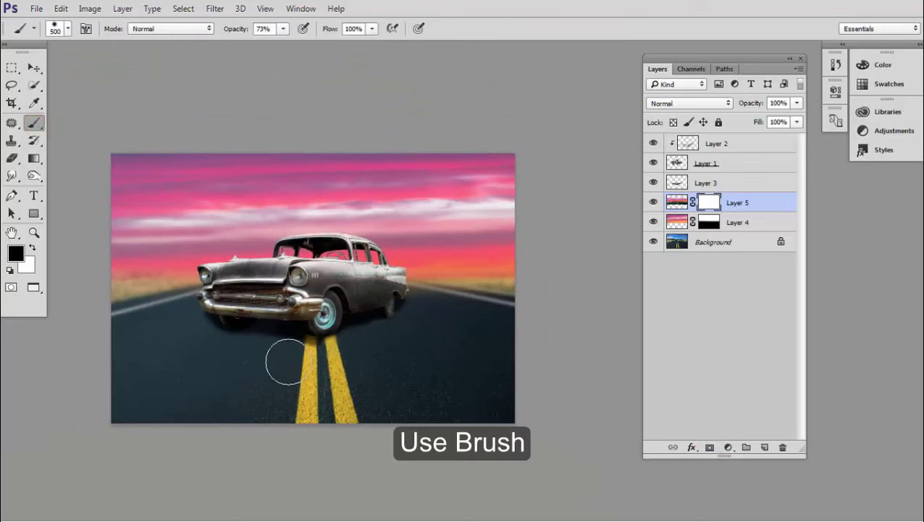
pyautogui.press(']')
pyautogui.press(']')
pyautogui.moveTo(311, 353); pyautogui.dragTo(345, 351)
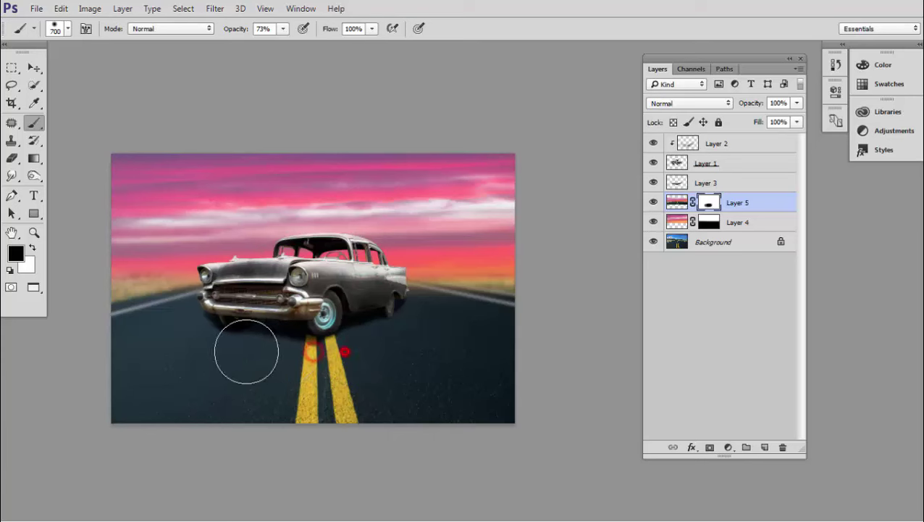
pyautogui.moveTo(246, 351); pyautogui.dragTo(547, 357)
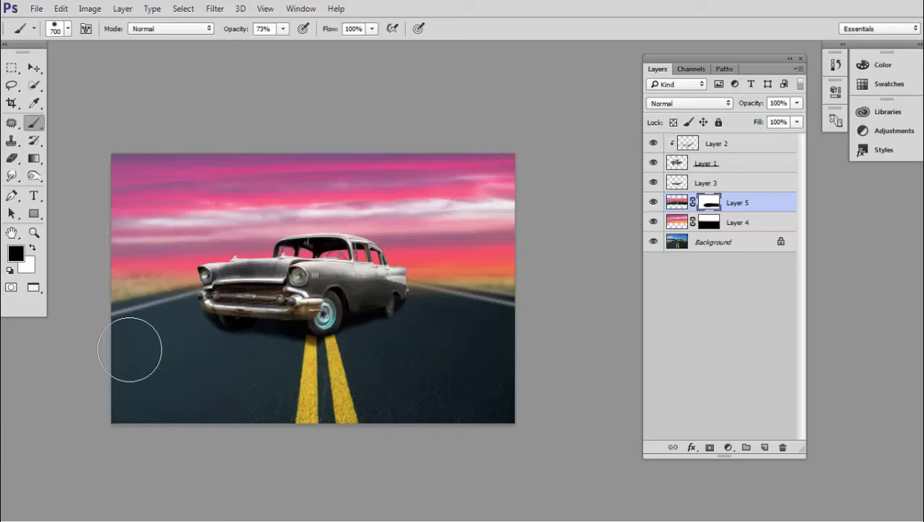
pyautogui.moveTo(130, 349); pyautogui.dragTo(536, 348)
pyautogui.moveTo(145, 174); pyautogui.dragTo(559, 210)
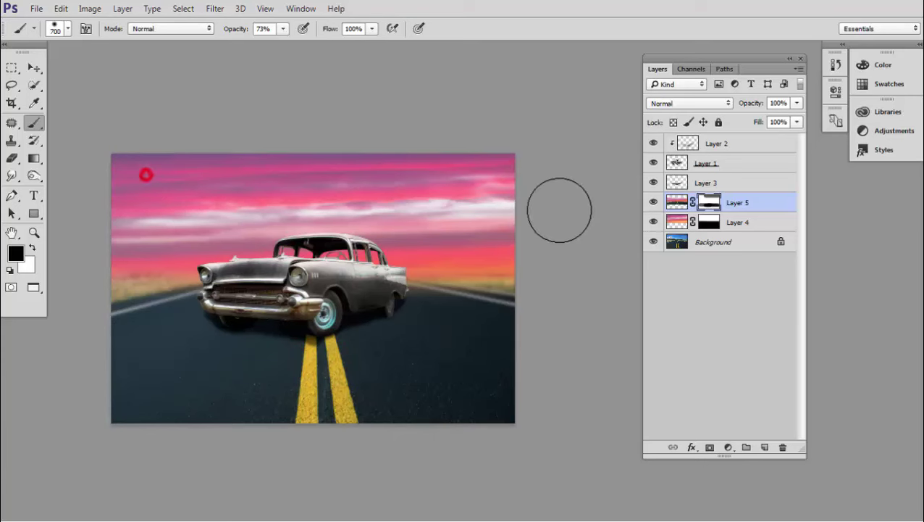
# Step: Switch to the Move tool, deselect Layer 5 and zoom around the scene
pyautogui.scroll(1, 559, 209)
pyautogui.scroll(1, 560, 209)
pyautogui.press('v')
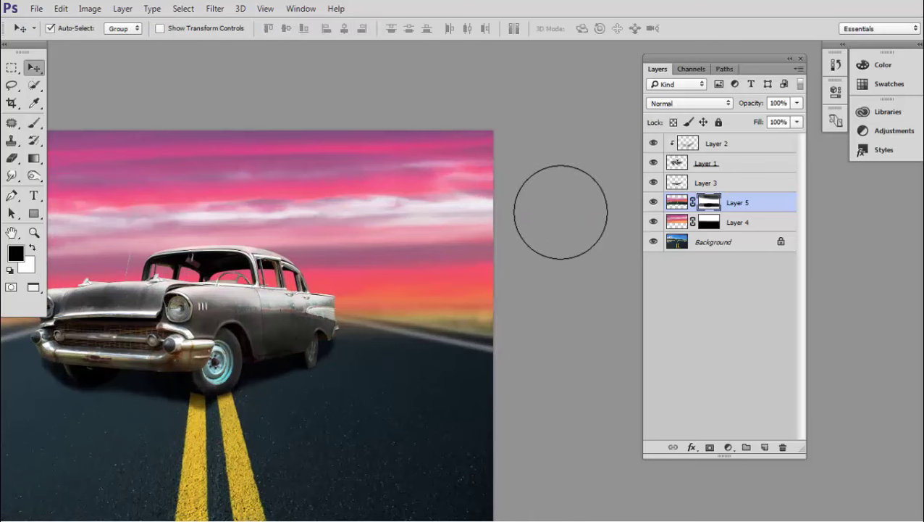
pyautogui.click(559, 210)
pyautogui.scroll(1, 385, 295)
pyautogui.scroll(1, 394, 289)
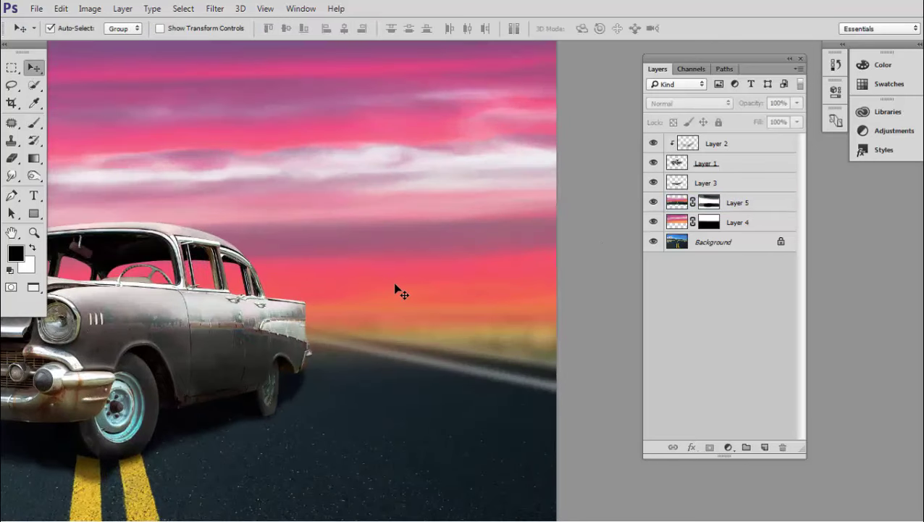
pyautogui.scroll(-1, 397, 289)
pyautogui.scroll(2, 357, 329)
pyautogui.scroll(-1, 261, 325)
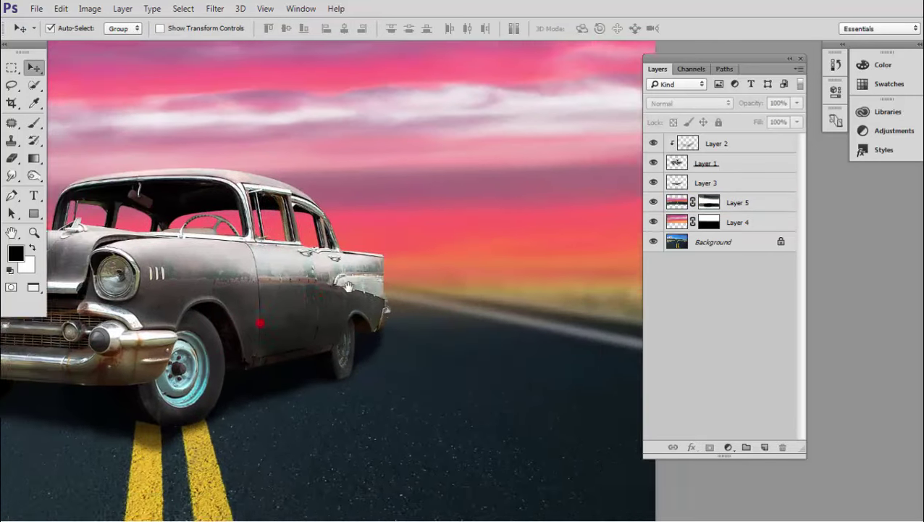
pyautogui.scroll(-2, 264, 319)
# Step: Recentre the whole image in view and select Layer 2
pyautogui.moveTo(331, 292); pyautogui.dragTo(407, 287)
pyautogui.scroll(-1, 399, 292)
pyautogui.scroll(-1, 411, 262)
pyautogui.scroll(1, 511, 274)
pyautogui.scroll(2, 378, 290)
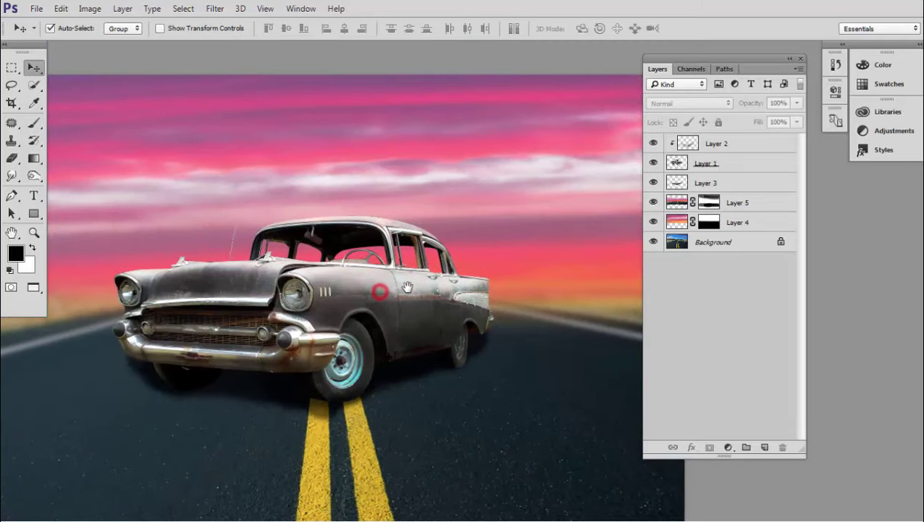
pyautogui.scroll(-1, 407, 286)
pyautogui.moveTo(484, 302); pyautogui.dragTo(477, 292)
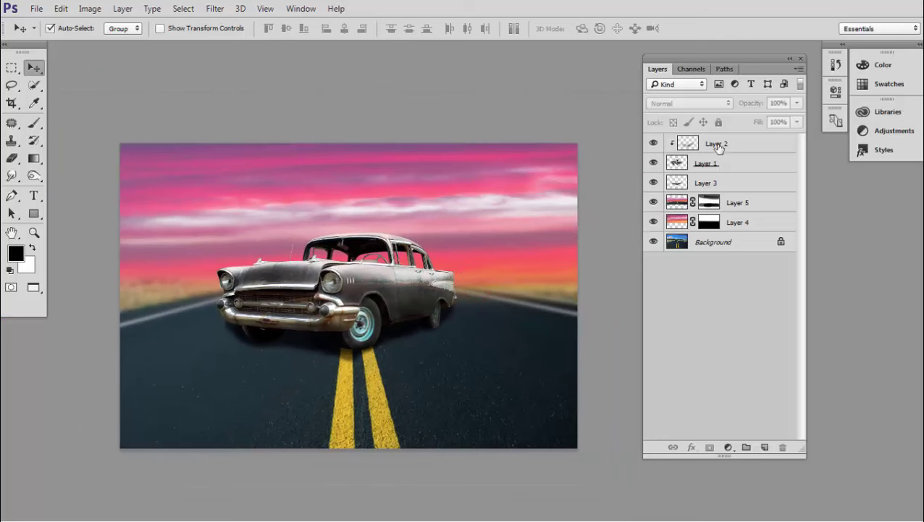
pyautogui.click(717, 145)
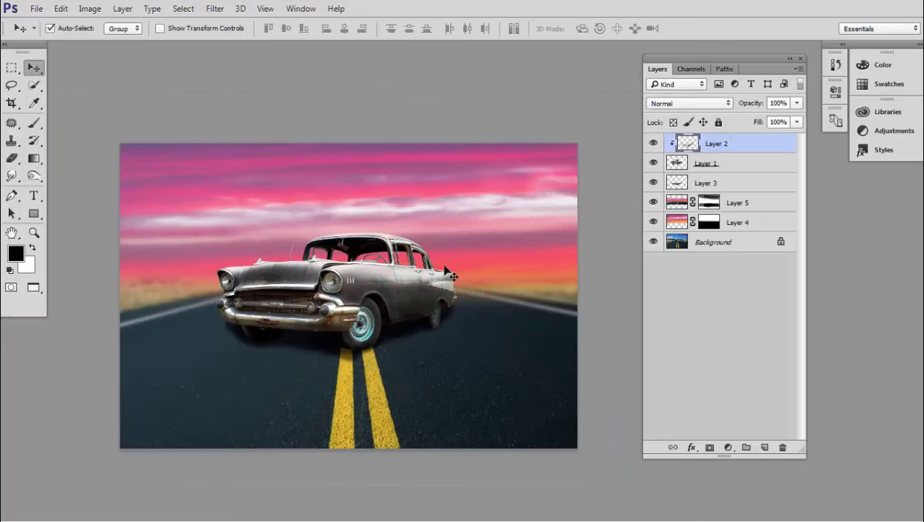
pyautogui.moveTo(492, 259); pyautogui.dragTo(472, 262)
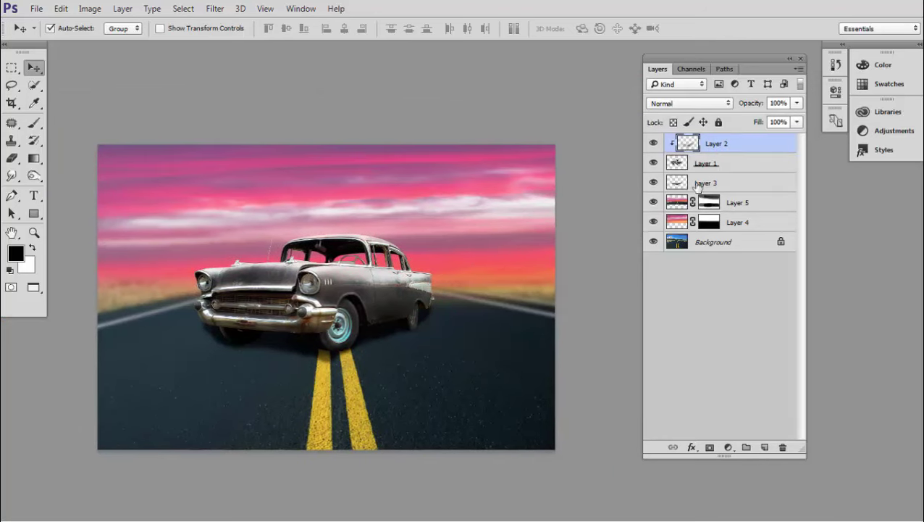
# Step: Add a new empty layer, Layer 6, above Layer 2
pyautogui.click(766, 447)
pyautogui.scroll(2, 479, 288)
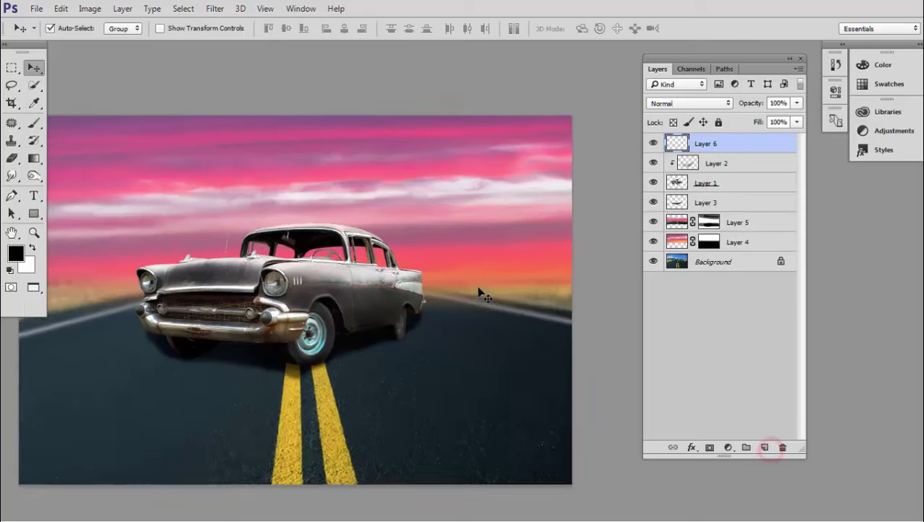
pyautogui.moveTo(479, 299); pyautogui.dragTo(477, 282)
# Step: Select the Brush and set the foreground colour to a saturated yellow
pyautogui.click(34, 123)
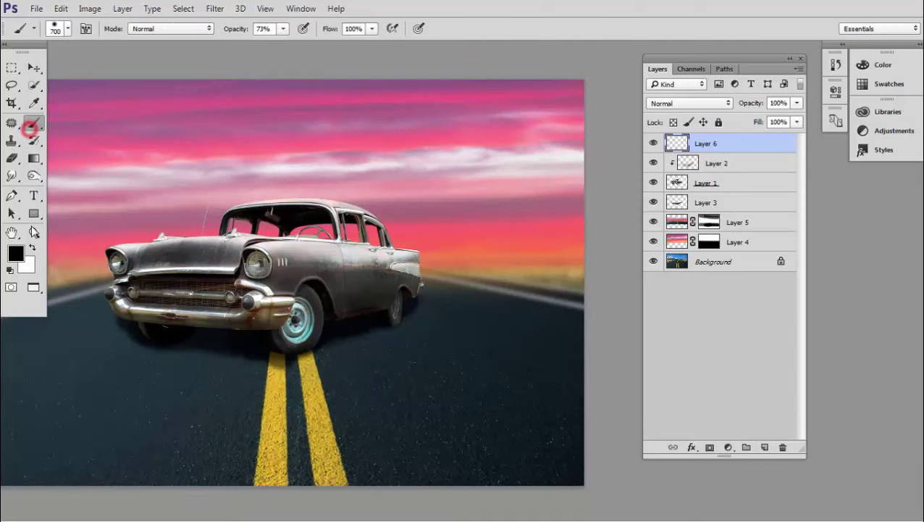
pyautogui.click(15, 252)
pyautogui.moveTo(671, 367); pyautogui.dragTo(670, 371)
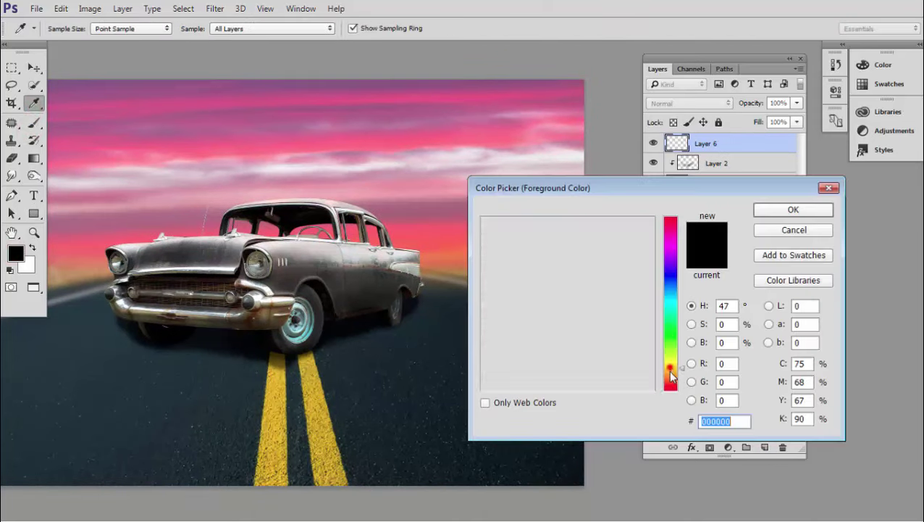
pyautogui.click(609, 218)
pyautogui.click(670, 370)
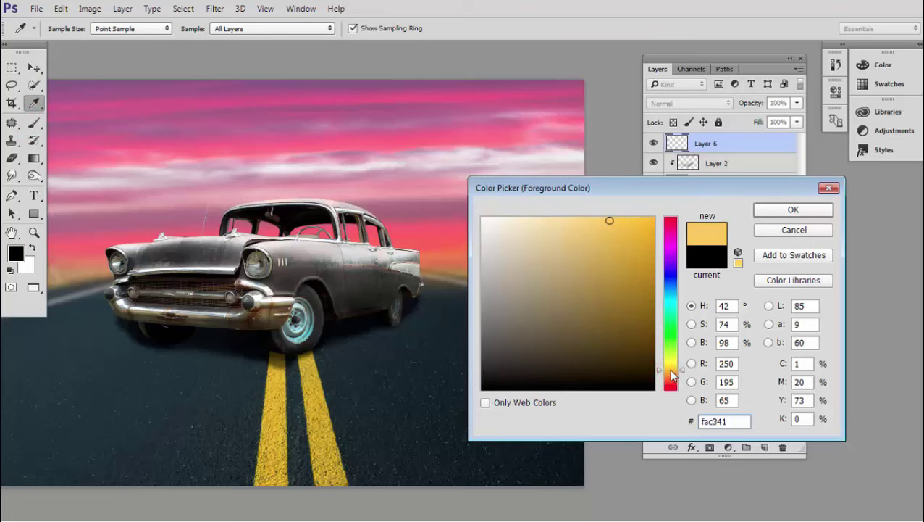
pyautogui.moveTo(670, 374); pyautogui.dragTo(670, 368)
pyautogui.click(613, 223)
pyautogui.moveTo(613, 223); pyautogui.dragTo(632, 219)
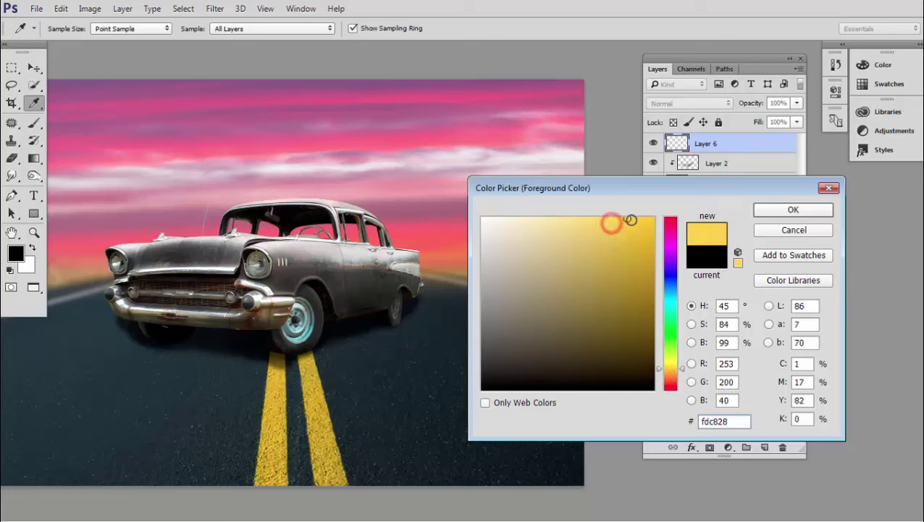
pyautogui.click(790, 210)
# Step: Paint a soft yellow glow with a large brush behind the car's rear at the horizon
pyautogui.press('b')
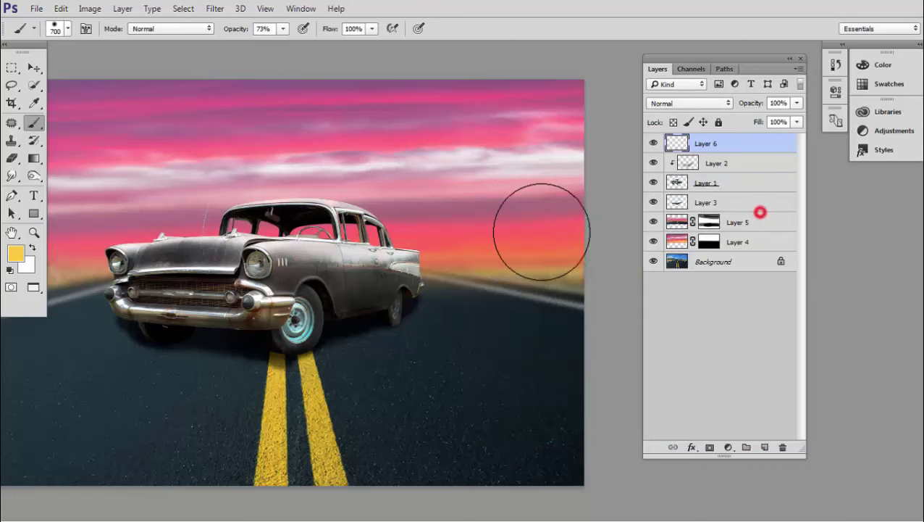
pyautogui.press(']')
pyautogui.click(415, 251)
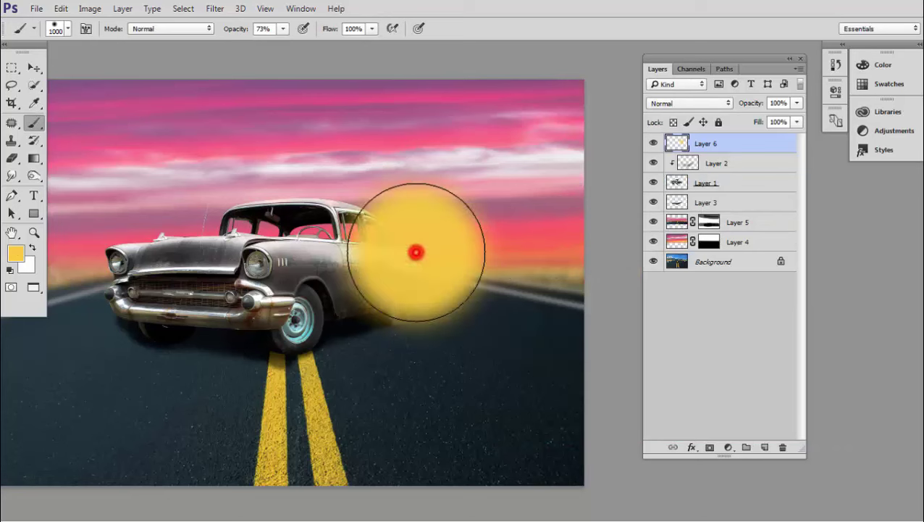
pyautogui.hotkey('ctrl', 'z')
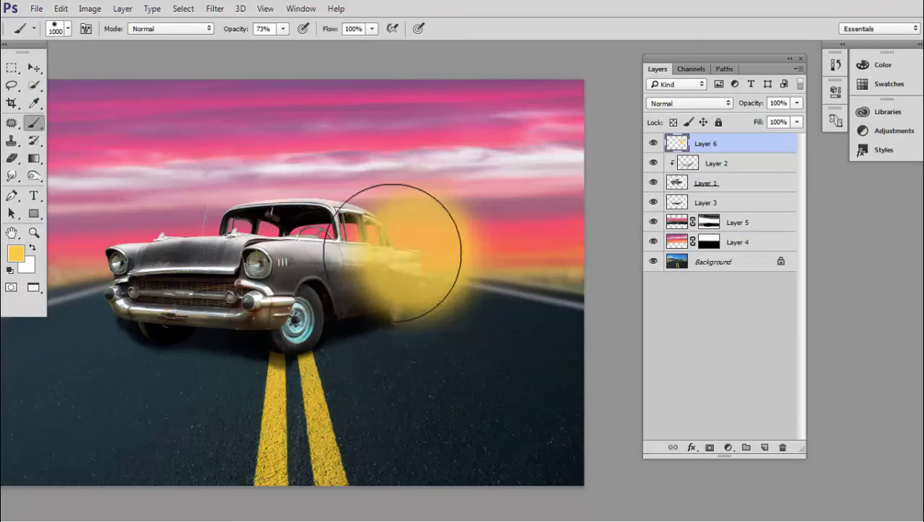
pyautogui.click(406, 255)
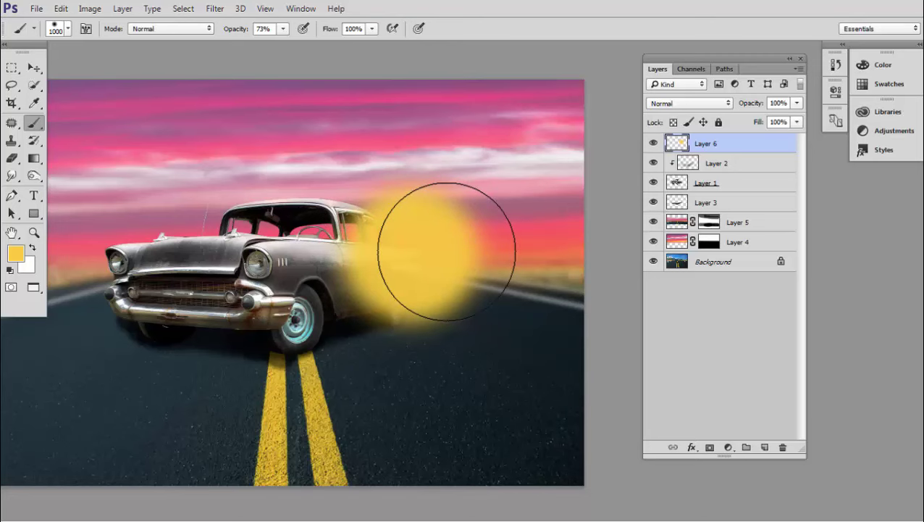
pyautogui.press('v')
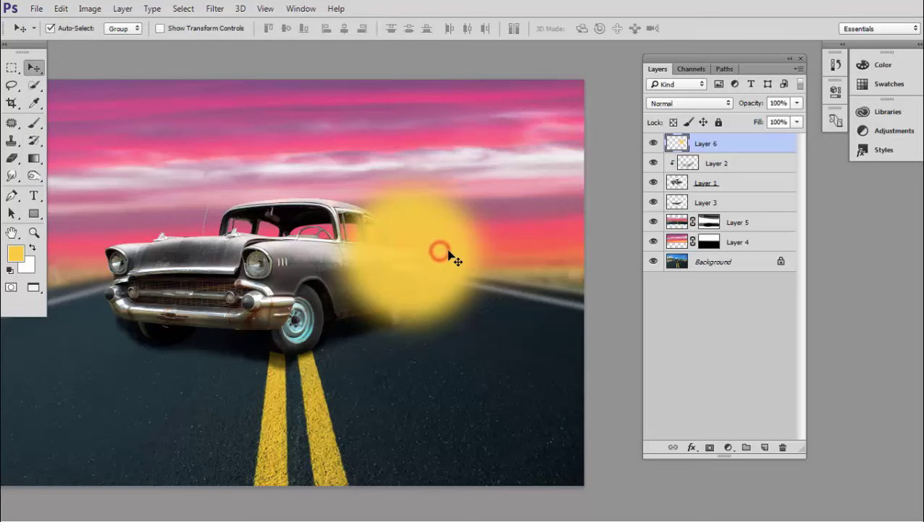
pyautogui.keyDown('alt'); pyautogui.click(445, 250); pyautogui.keyUp('alt')
# Step: Scale the yellow glow up, stretch it wider across the car, and shift it right
pyautogui.hotkey('ctrl', 't')
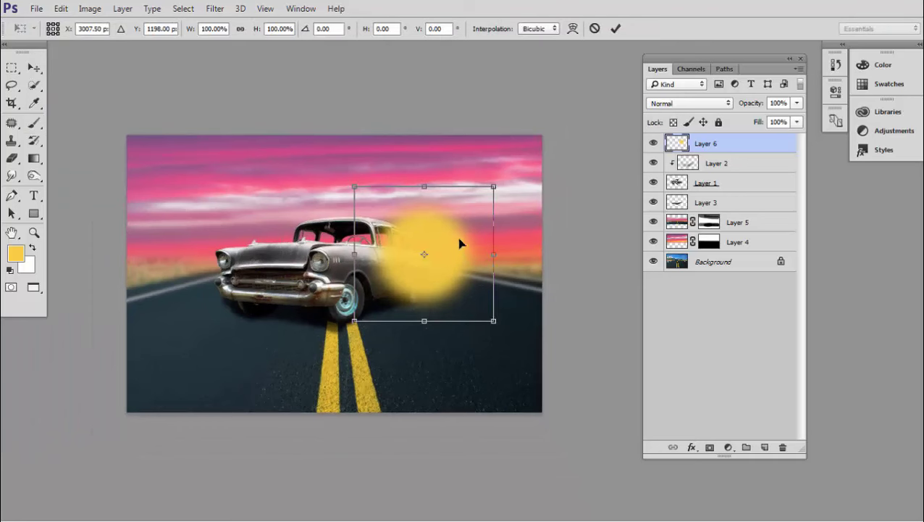
pyautogui.moveTo(493, 189); pyautogui.dragTo(519, 162)
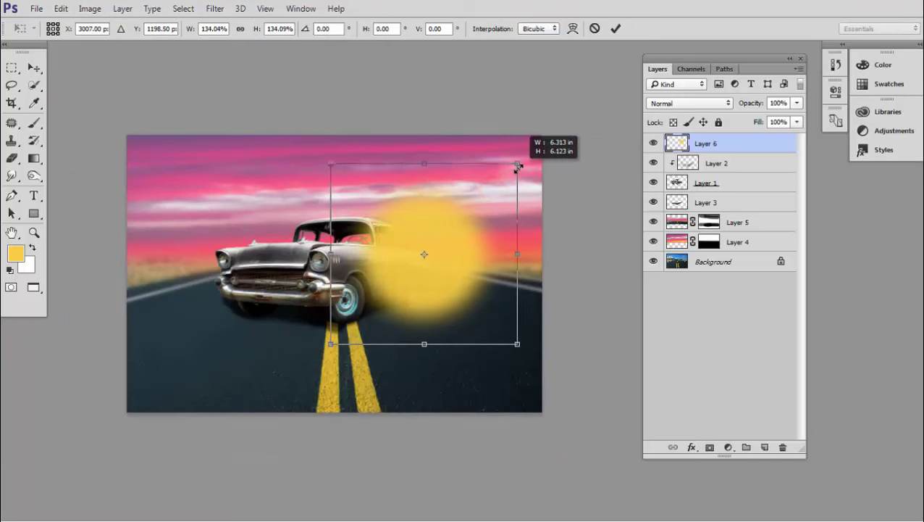
pyautogui.moveTo(519, 256); pyautogui.dragTo(542, 255)
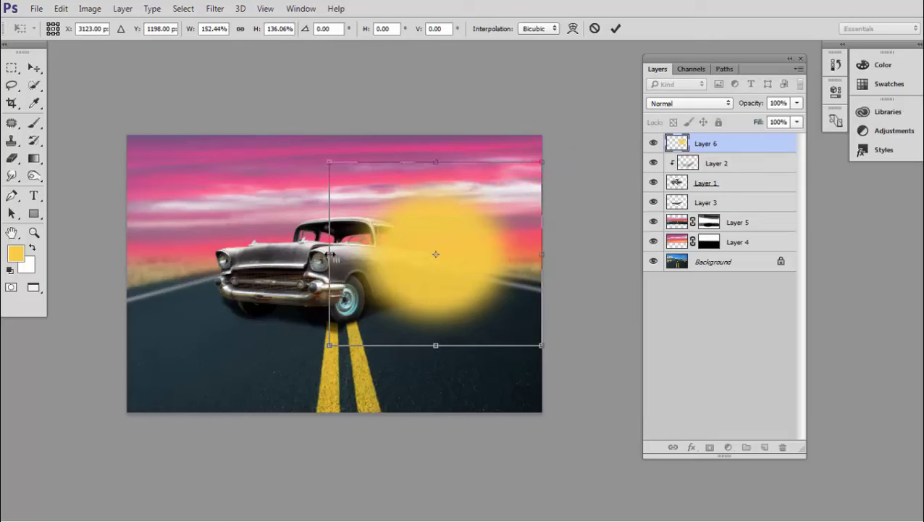
pyautogui.moveTo(331, 254); pyautogui.dragTo(187, 255)
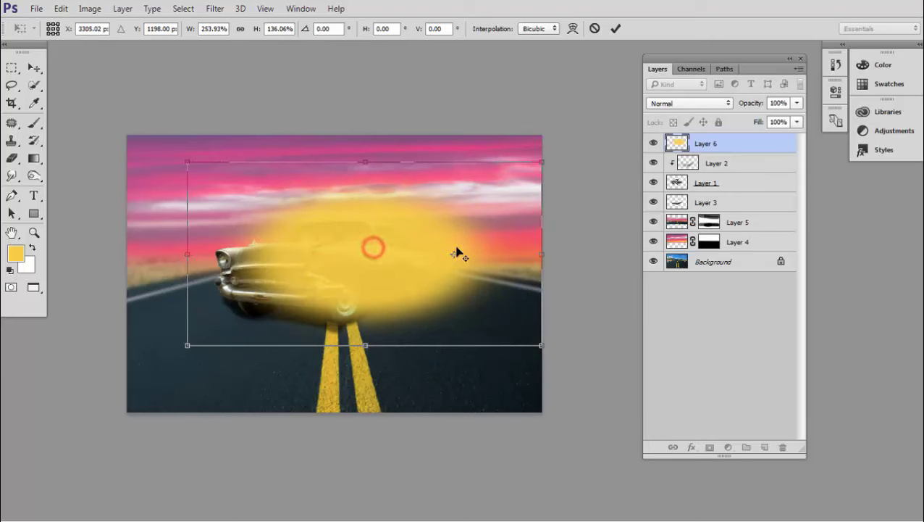
pyautogui.moveTo(355, 236); pyautogui.dragTo(452, 235)
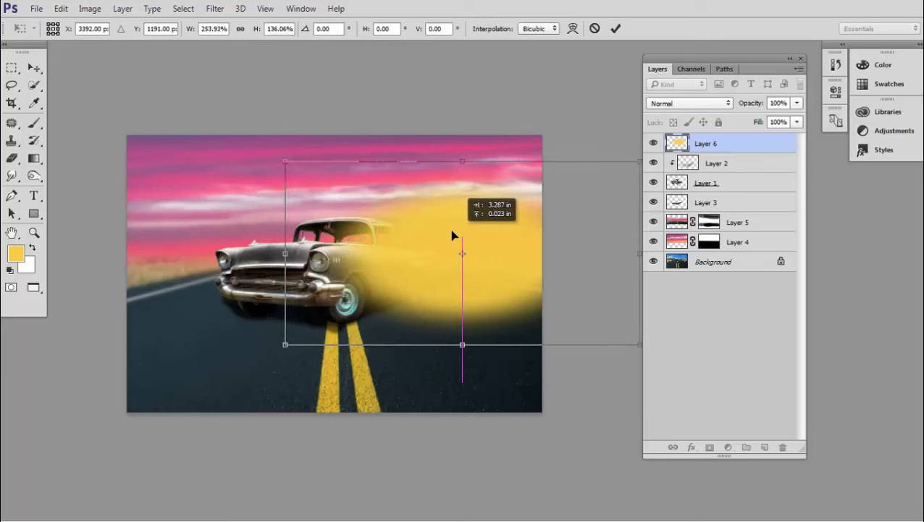
pyautogui.press('Return')
# Step: Blend Layer 6 as Overlay and lower its opacity to 52%
pyautogui.click(705, 105)
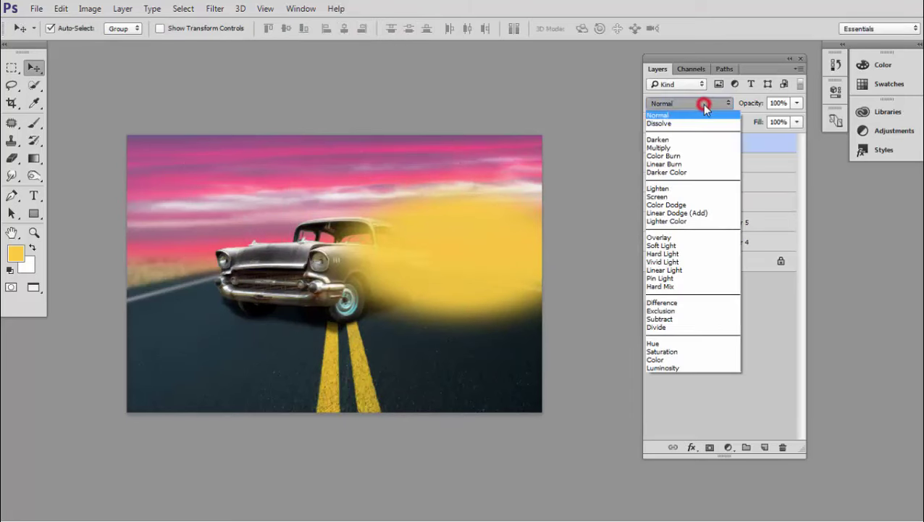
pyautogui.click(674, 237)
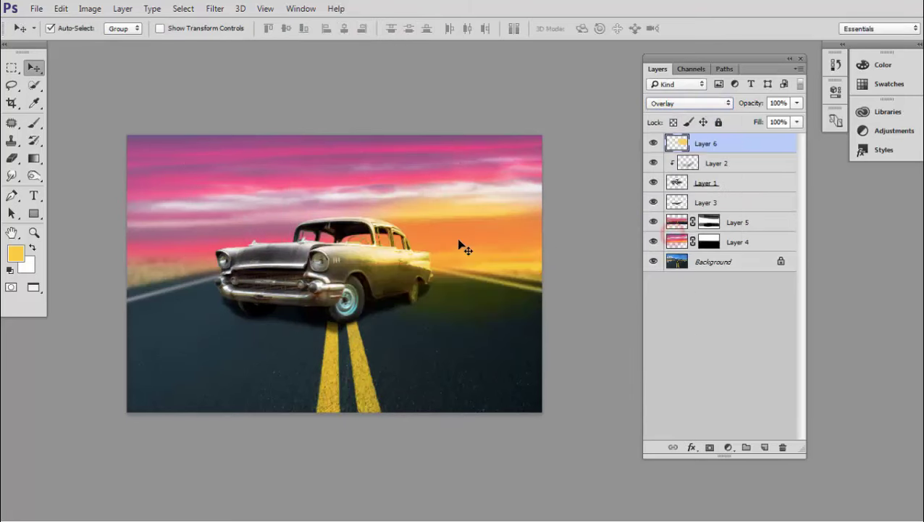
pyautogui.click(592, 197)
pyautogui.scroll(1, 500, 258)
pyautogui.moveTo(477, 251); pyautogui.dragTo(508, 258)
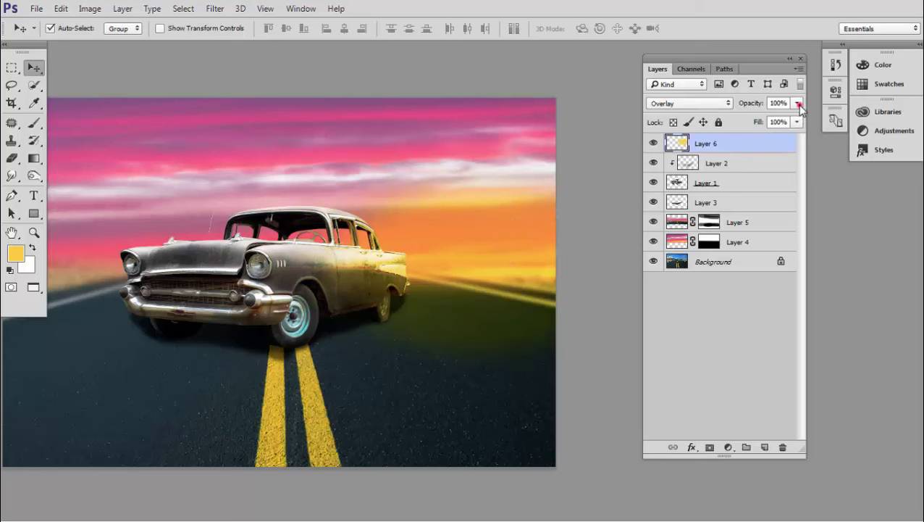
pyautogui.moveTo(799, 106); pyautogui.dragTo(752, 123)
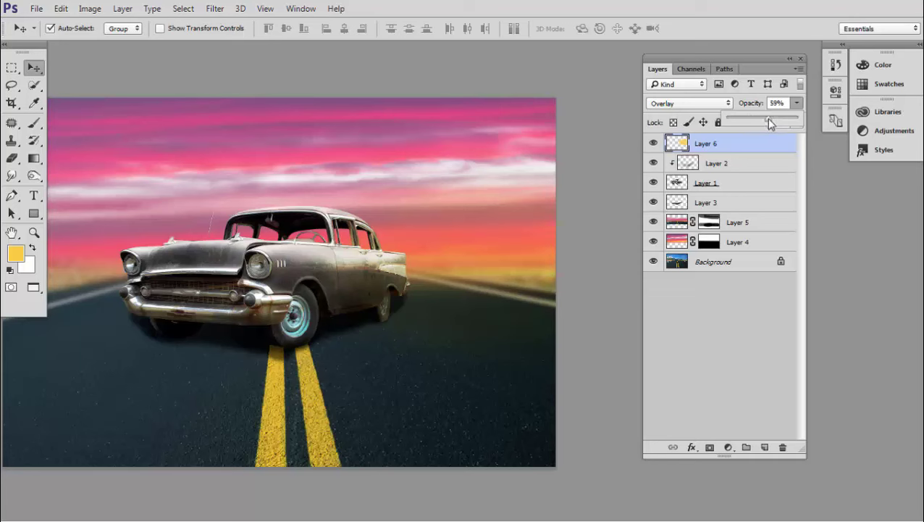
pyautogui.moveTo(770, 123); pyautogui.dragTo(764, 122)
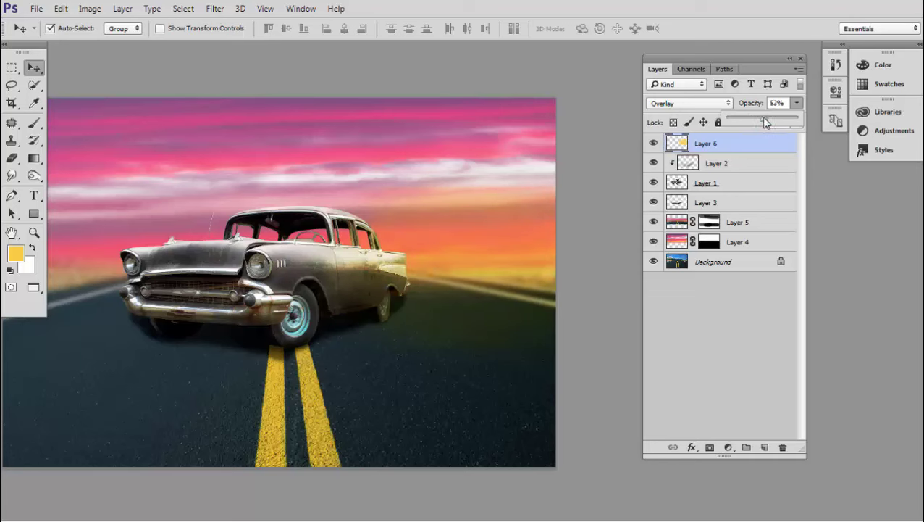
pyautogui.click(471, 268)
# Step: Zoom out and back in to check the glow, then select the car layer, Layer 1
pyautogui.hotkey('ctrl', '-')
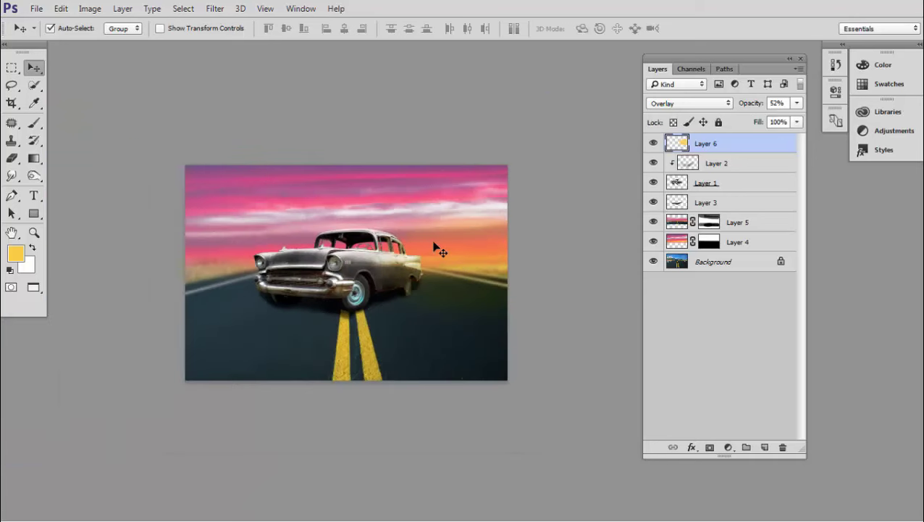
pyautogui.click(419, 118)
pyautogui.hotkey('ctrl', '+')
pyautogui.hotkey('ctrl', '+')
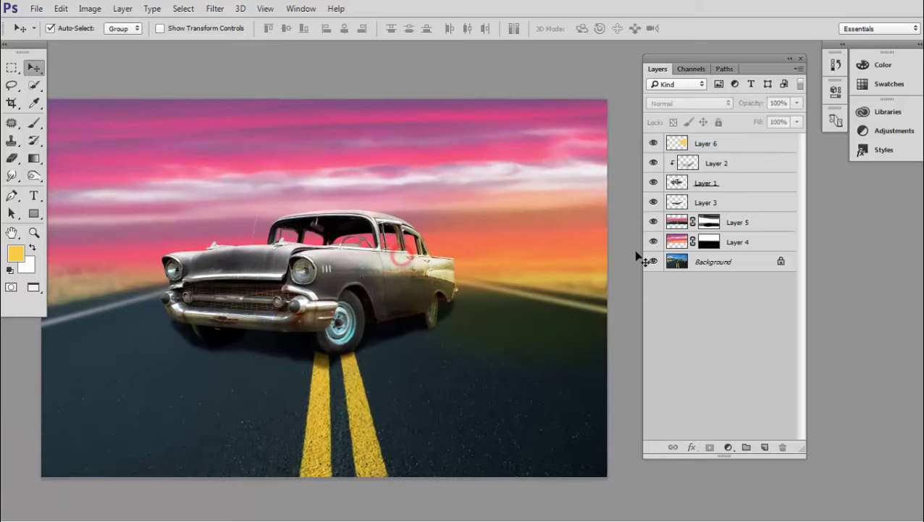
pyautogui.hotkey('ctrl', '-')
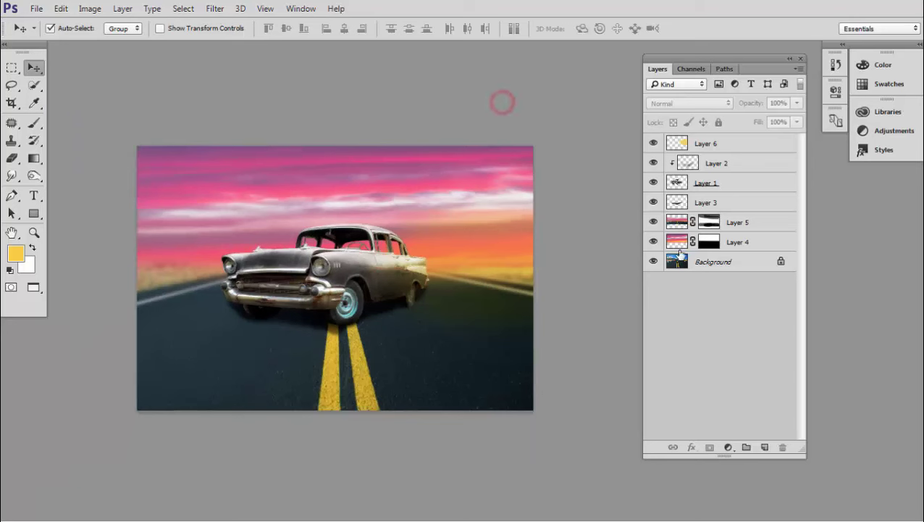
pyautogui.click(679, 182)
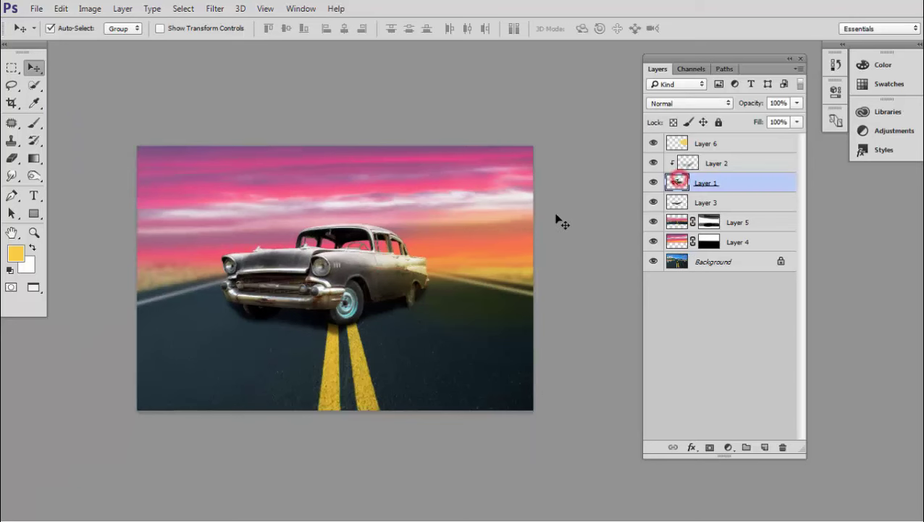
pyautogui.hotkey('ctrl', '+')
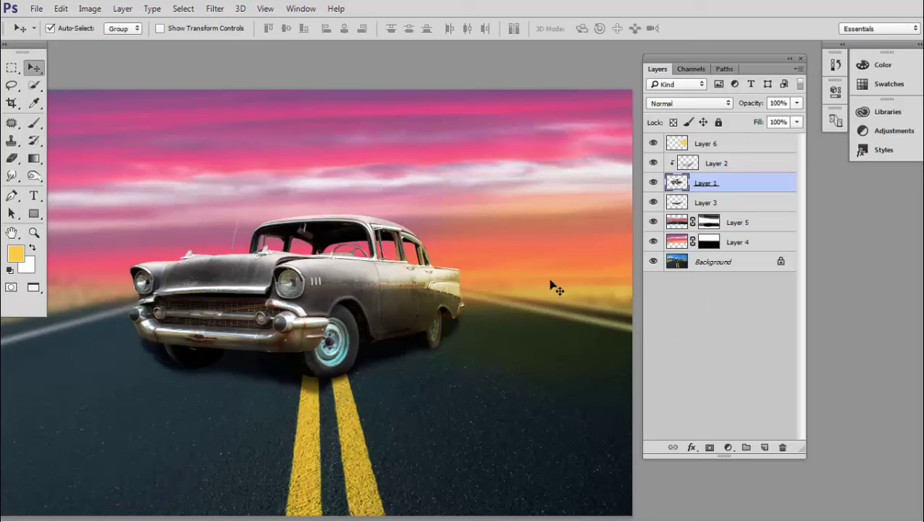
pyautogui.hotkey('ctrl', 'b')
# Step: Give the car on Layer 1 a midtone colour balance of 0, -3, -27
pyautogui.moveTo(491, 105); pyautogui.dragTo(586, 79)
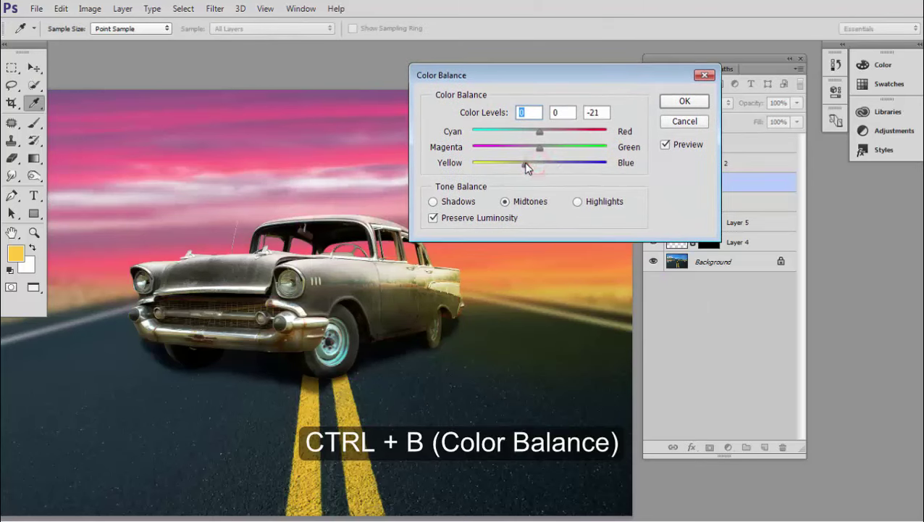
pyautogui.moveTo(533, 164)
pyautogui.mouseDown()
pyautogui.moveTo(519, 162)
pyautogui.moveTo(550, 150)
pyautogui.moveTo(541, 149)
pyautogui.moveTo(557, 170)
pyautogui.mouseUp()
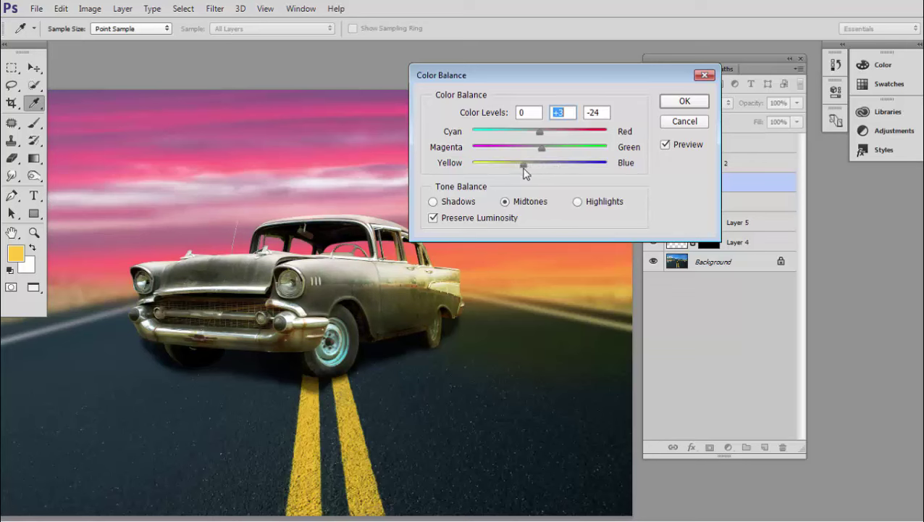
pyautogui.moveTo(527, 171); pyautogui.dragTo(526, 171)
pyautogui.moveTo(523, 165); pyautogui.dragTo(521, 167)
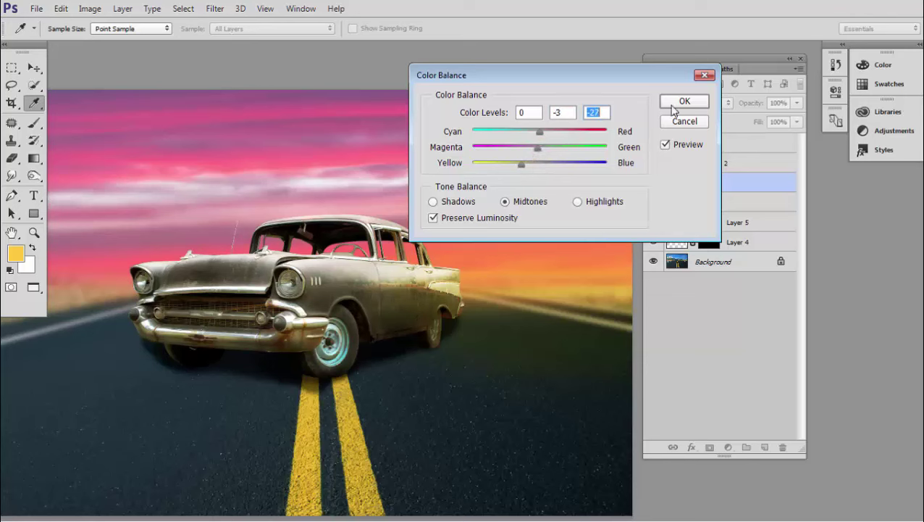
pyautogui.click(673, 106)
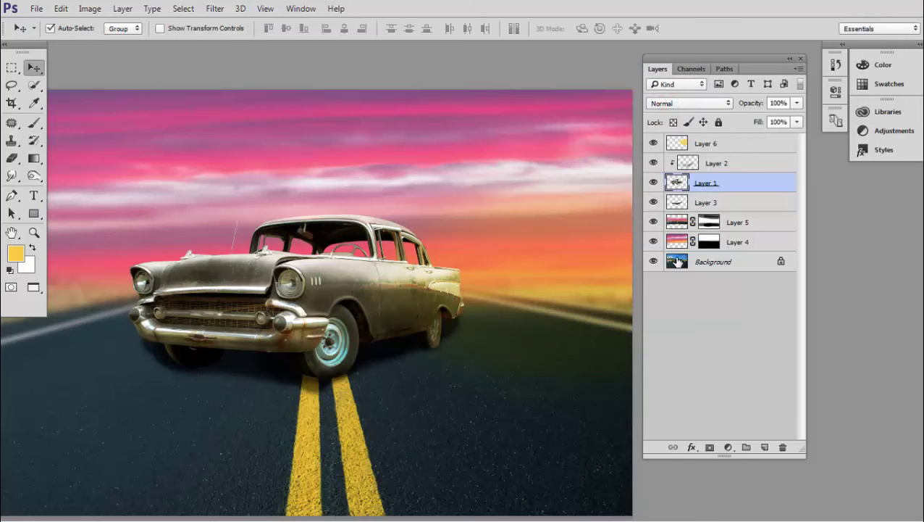
pyautogui.click(677, 262)
# Step: Apply a midtone colour balance of +9, -12, -38 to the Background road layer
pyautogui.press('ctrl')
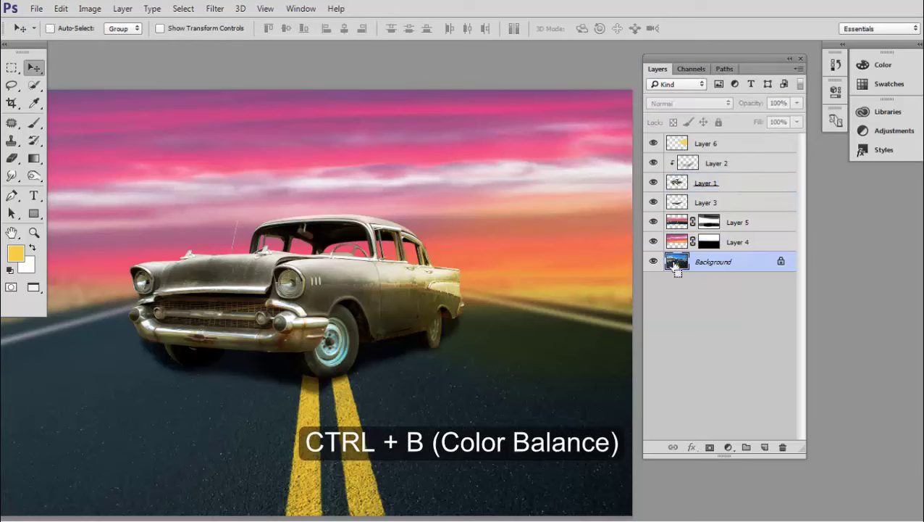
pyautogui.hotkey('ctrl', 'b')
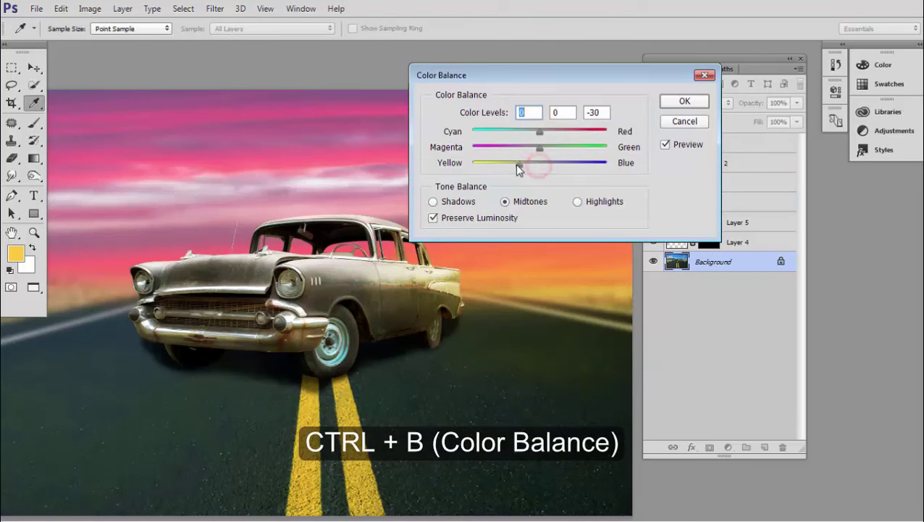
pyautogui.click(515, 164)
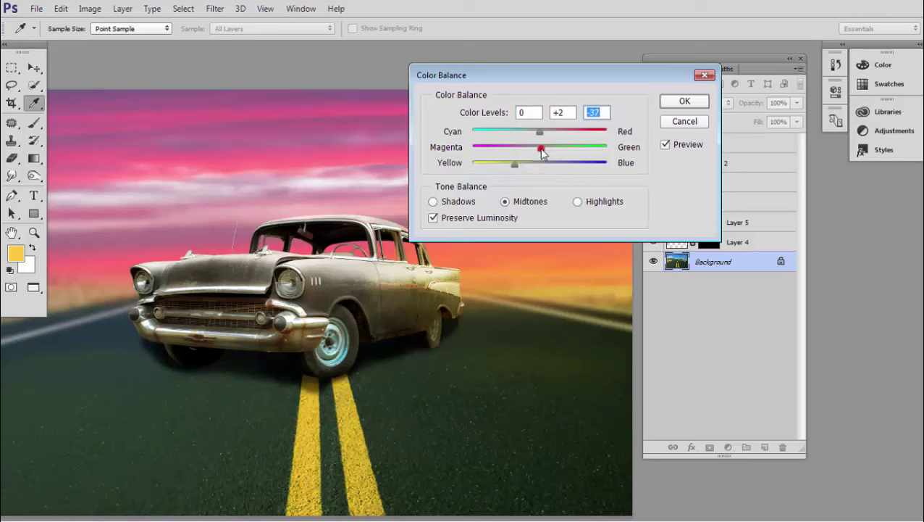
pyautogui.moveTo(548, 152); pyautogui.dragTo(536, 153)
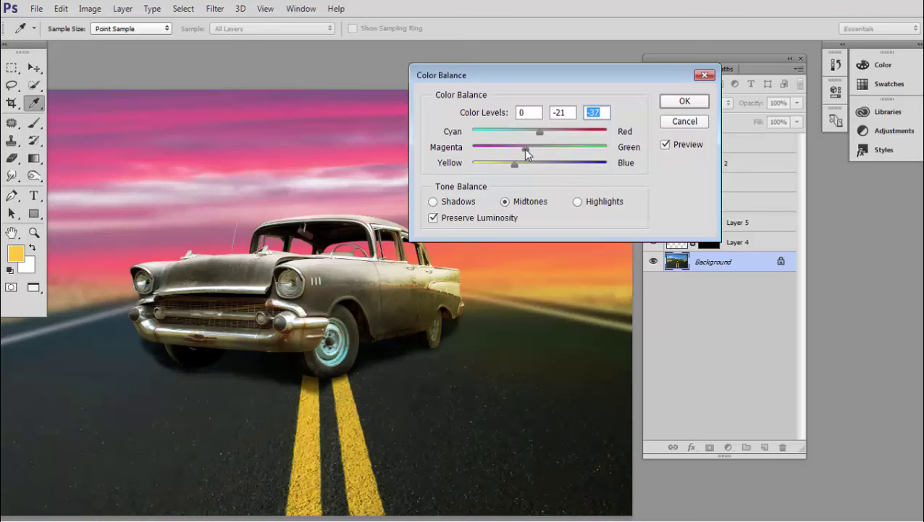
pyautogui.click(532, 151)
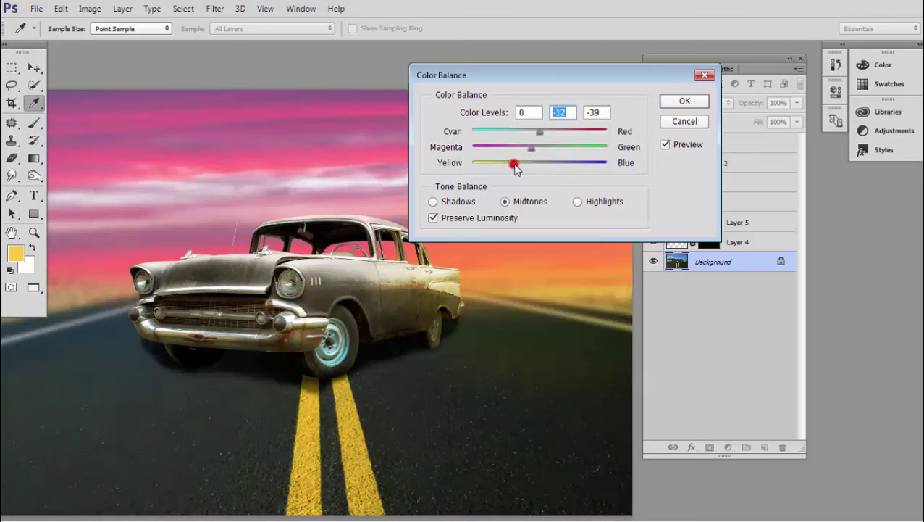
pyautogui.click(515, 165)
pyautogui.moveTo(542, 136); pyautogui.dragTo(547, 136)
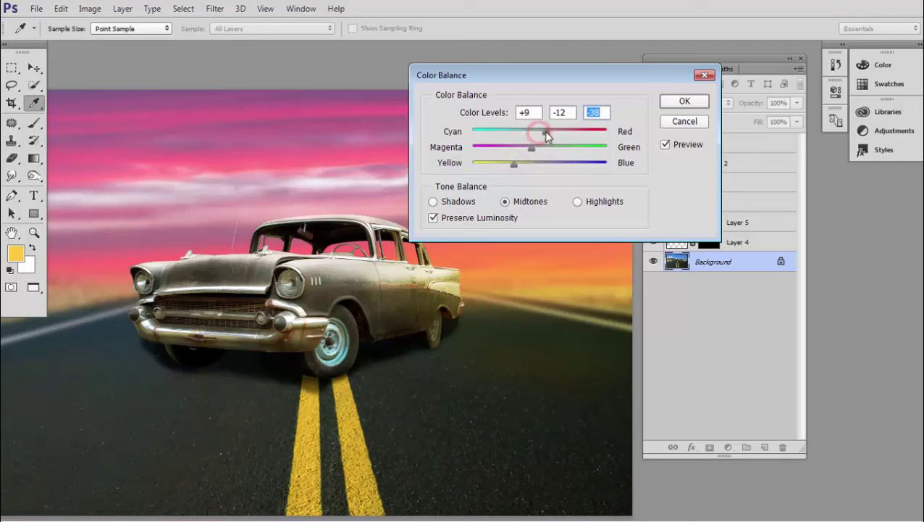
pyautogui.click(547, 135)
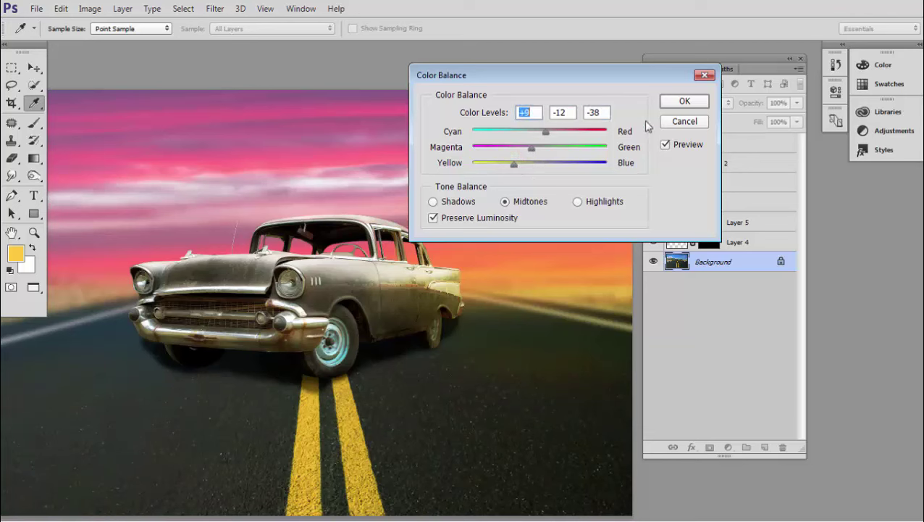
pyautogui.click(674, 103)
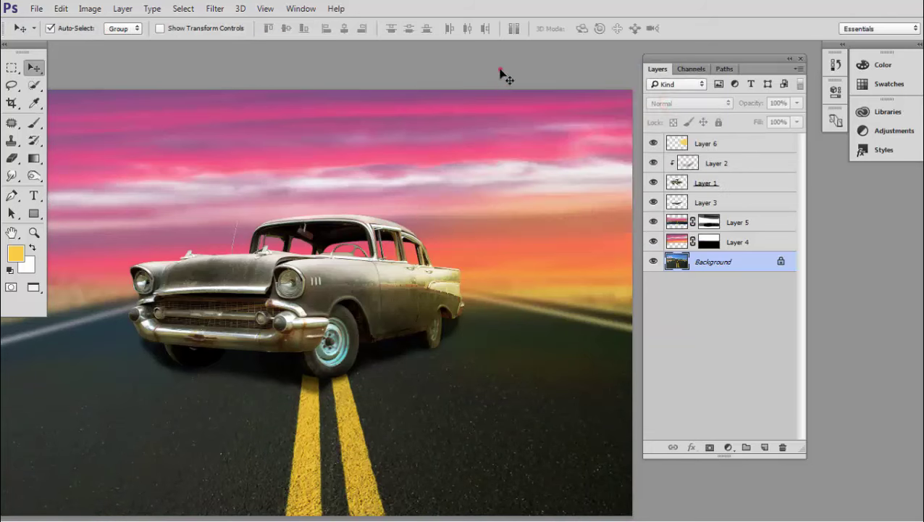
pyautogui.click(501, 70)
# Step: Select the sky Layer 4 and shift its midtones toward blue and cyan in Color Balance
pyautogui.click(675, 245)
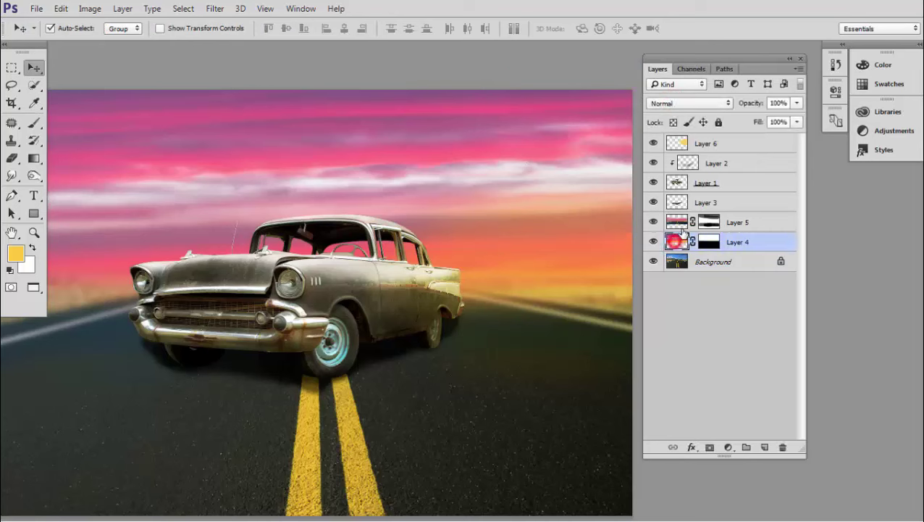
pyautogui.click(676, 221)
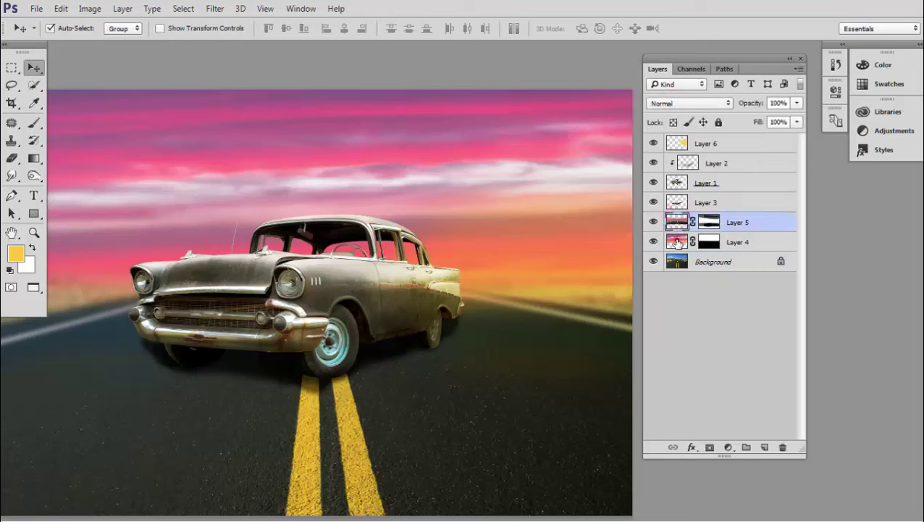
pyautogui.click(676, 244)
pyautogui.hotkey('ctrl', 'b')
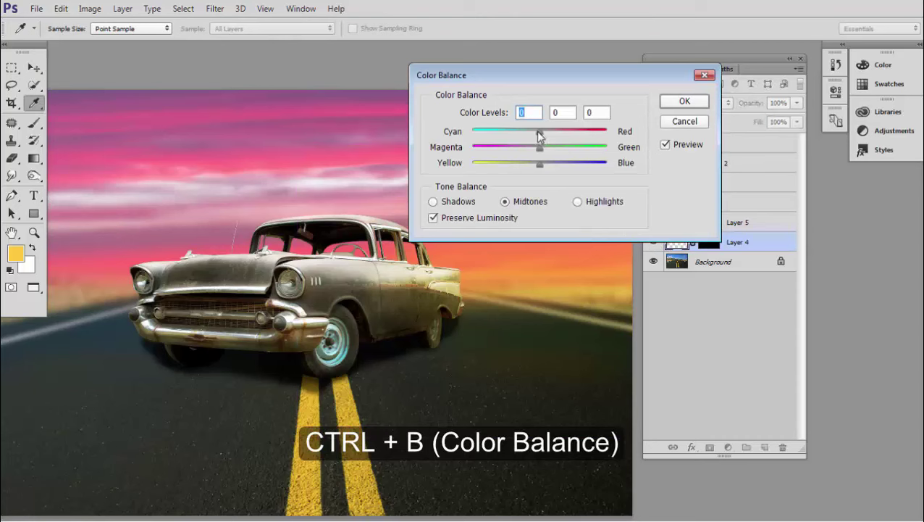
pyautogui.moveTo(540, 162)
pyautogui.mouseDown()
pyautogui.moveTo(556, 163)
pyautogui.moveTo(521, 171)
pyautogui.mouseUp()
pyautogui.moveTo(552, 76); pyautogui.dragTo(655, 94)
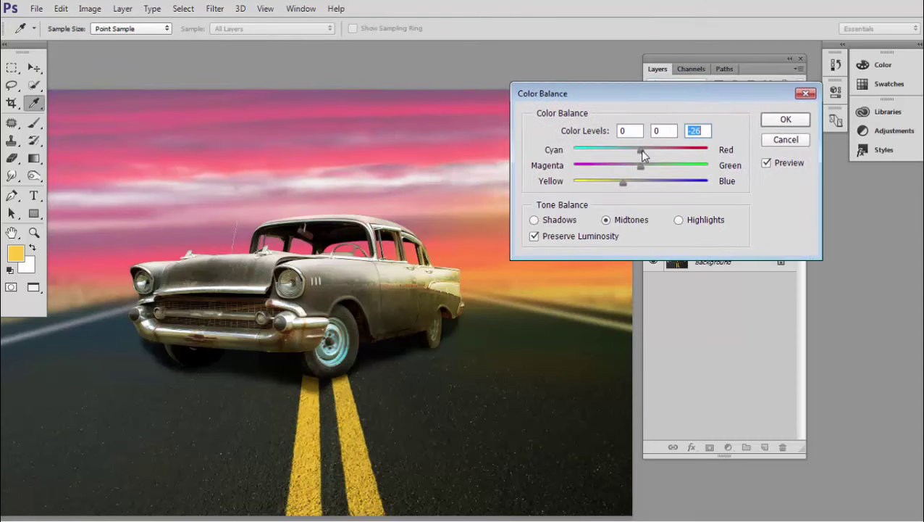
pyautogui.moveTo(660, 152)
pyautogui.mouseDown()
pyautogui.moveTo(628, 160)
pyautogui.moveTo(629, 183)
pyautogui.mouseUp()
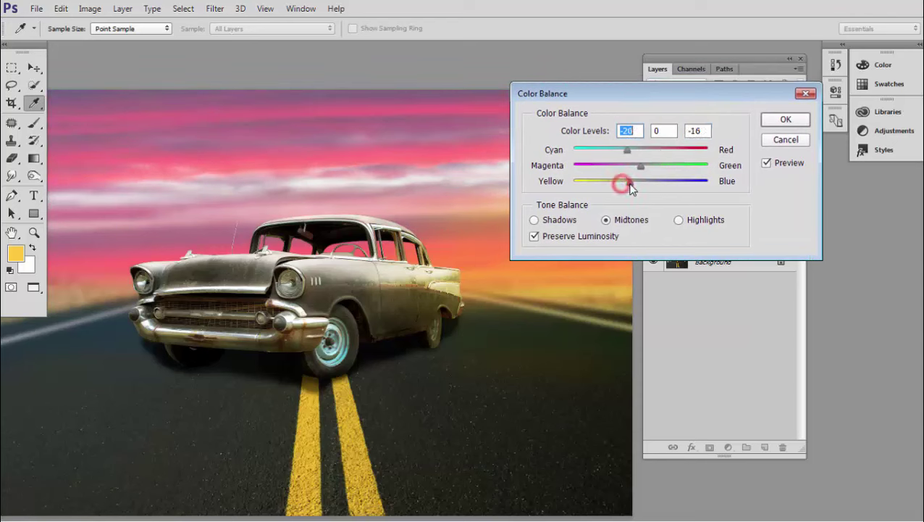
# Step: Settle the sky's colour levels at -12, -5, -34 and apply them
pyautogui.click(619, 184)
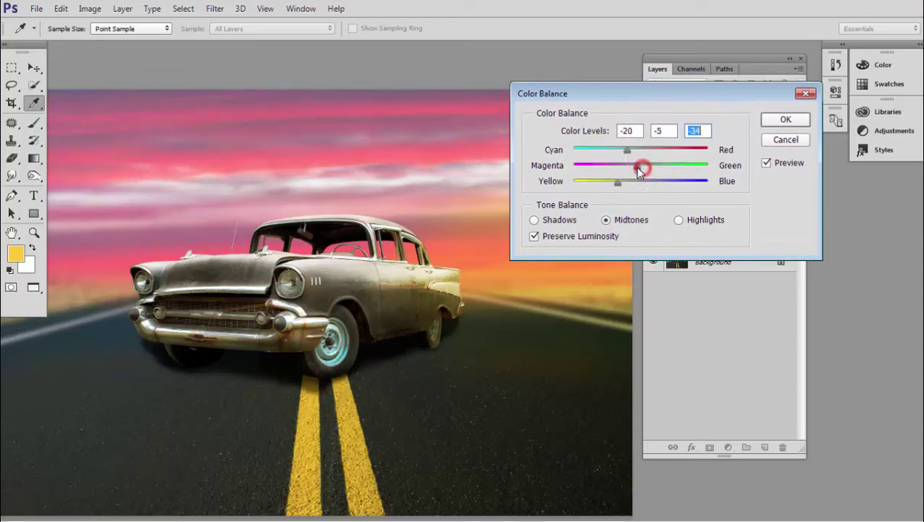
pyautogui.click(639, 167)
pyautogui.click(629, 149)
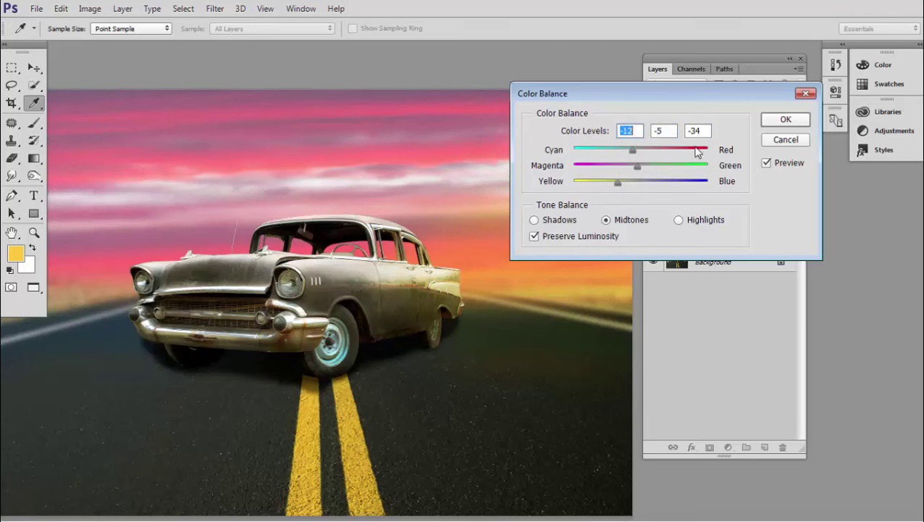
pyautogui.click(785, 119)
pyautogui.press('v')
pyautogui.click(573, 68)
pyautogui.scroll(-1, 553, 244)
pyautogui.click(557, 239)
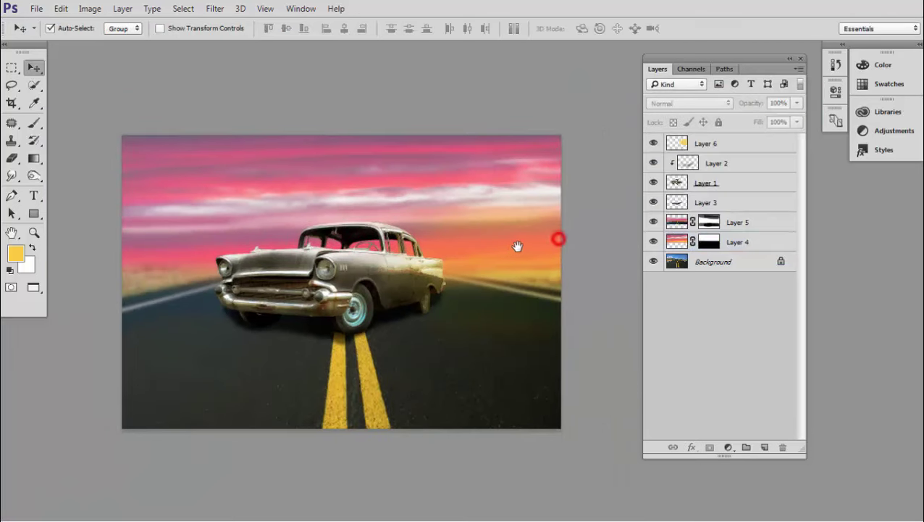
pyautogui.moveTo(506, 258); pyautogui.dragTo(508, 252)
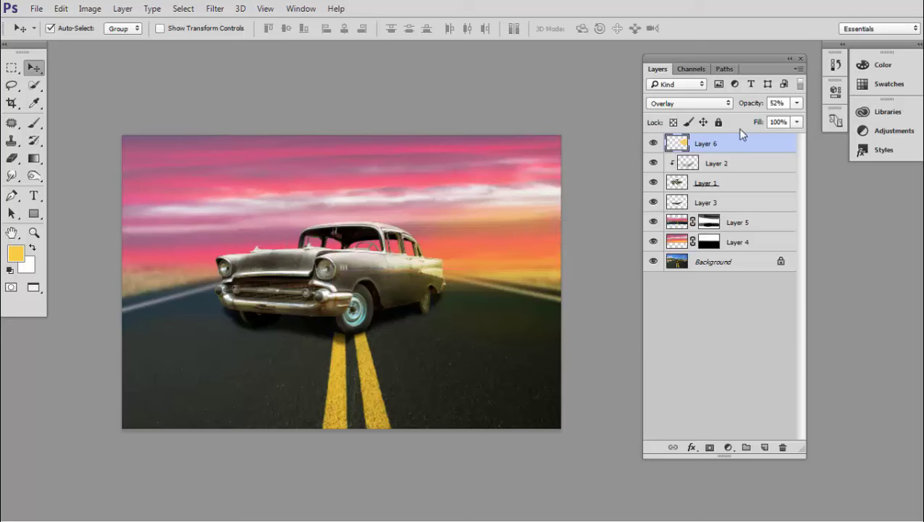
pyautogui.click(795, 104)
pyautogui.moveTo(776, 119); pyautogui.dragTo(783, 120)
pyautogui.click(572, 97)
pyautogui.scroll(2, 472, 246)
pyautogui.scroll(1, 472, 246)
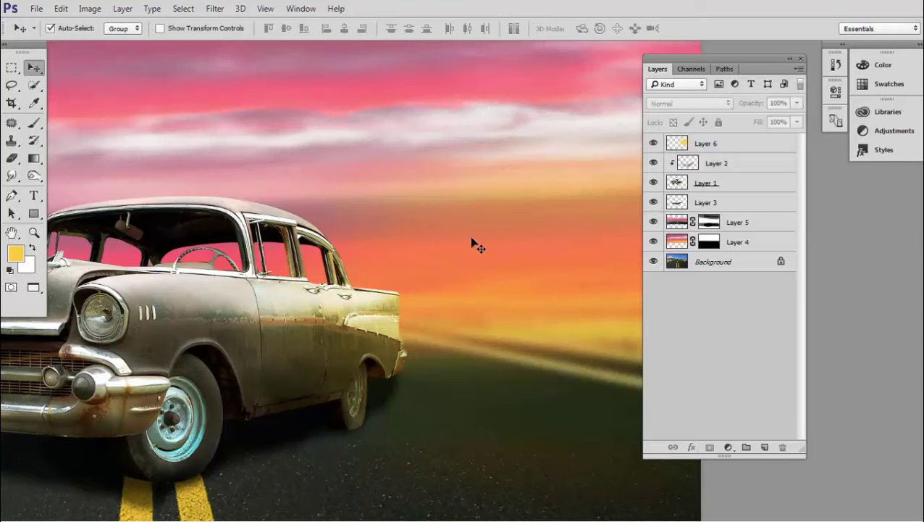
pyautogui.scroll(1, 472, 246)
pyautogui.scroll(-2, 477, 253)
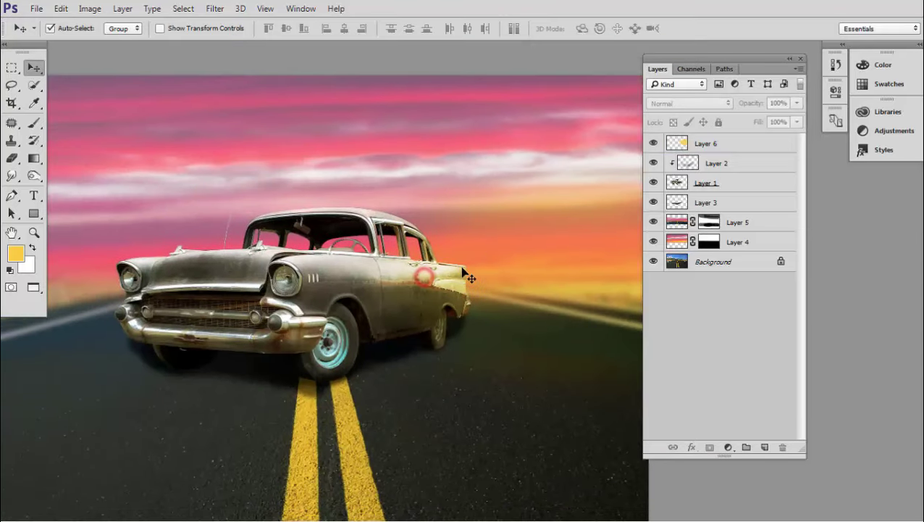
pyautogui.scroll(-1, 500, 277)
pyautogui.scroll(1, 507, 258)
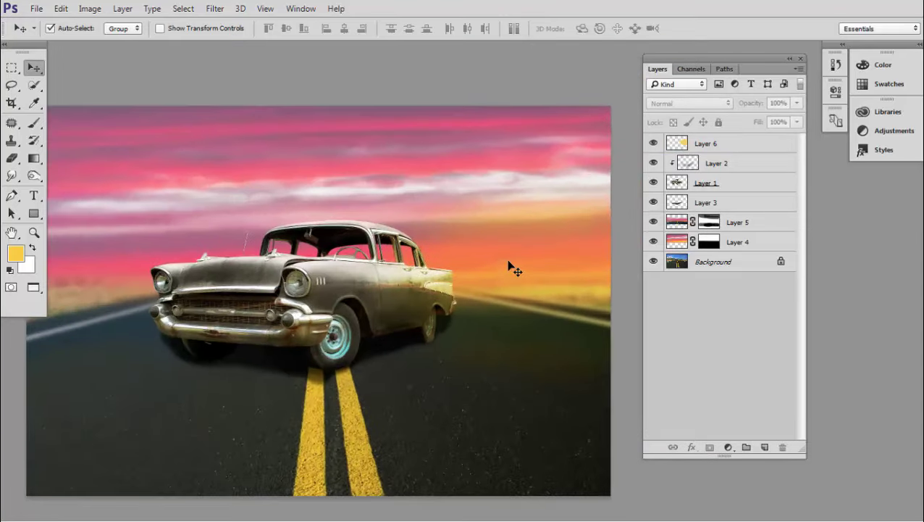
pyautogui.scroll(1, 514, 271)
pyautogui.scroll(1, 514, 271)
pyautogui.scroll(-1, 515, 271)
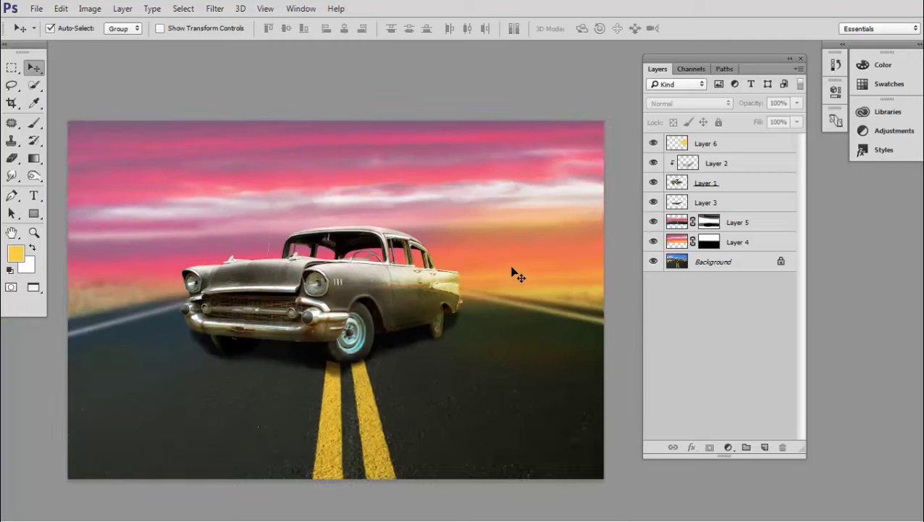
pyautogui.scroll(-1, 484, 271)
pyautogui.moveTo(485, 272); pyautogui.dragTo(441, 268)
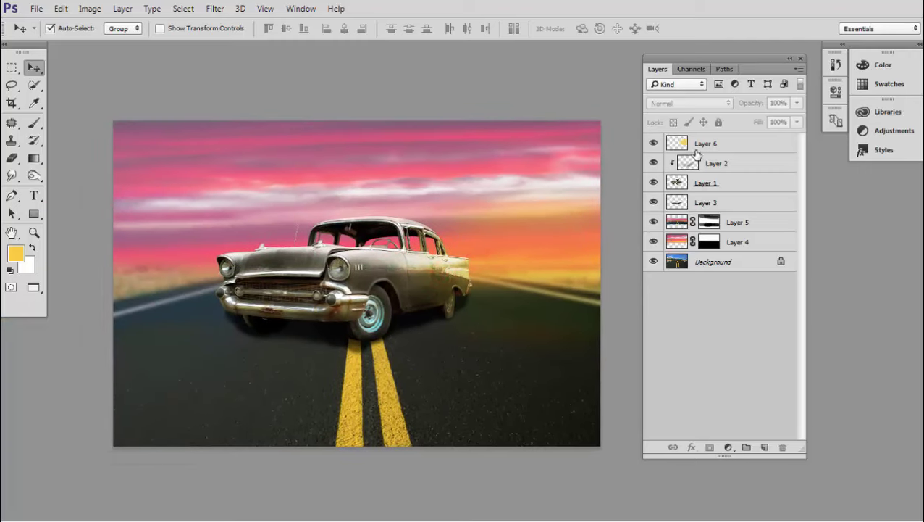
# Step: Add Layer 7 above Layer 6 and set the brush foreground colour to deep blue 005fd5
pyautogui.click(702, 144)
pyautogui.click(764, 447)
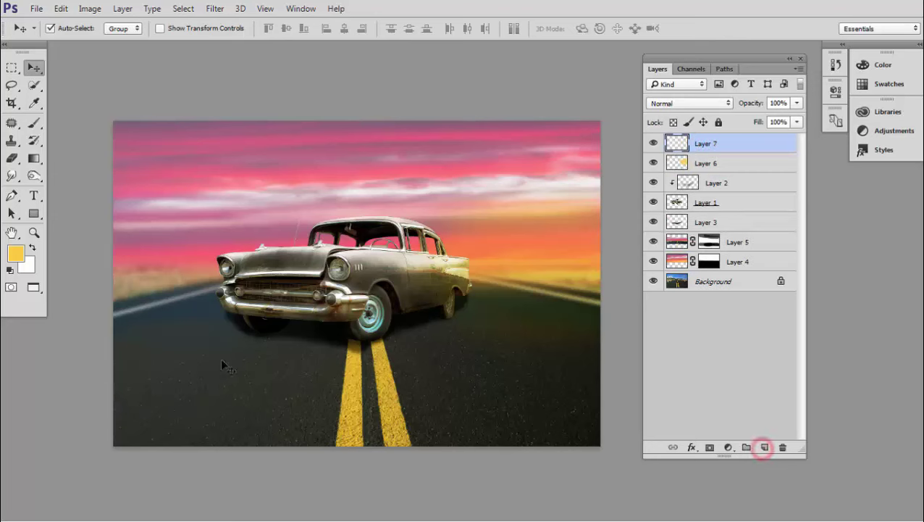
pyautogui.click(34, 121)
pyautogui.click(14, 252)
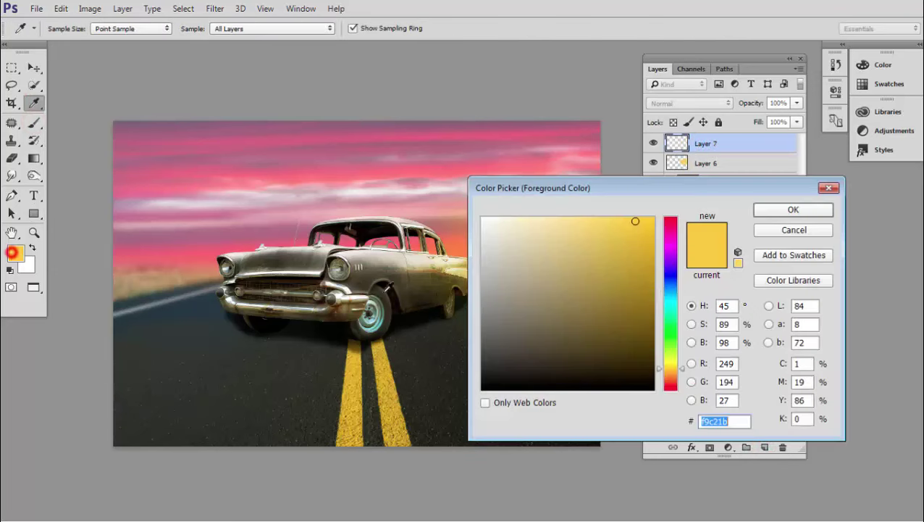
pyautogui.moveTo(675, 328); pyautogui.dragTo(674, 289)
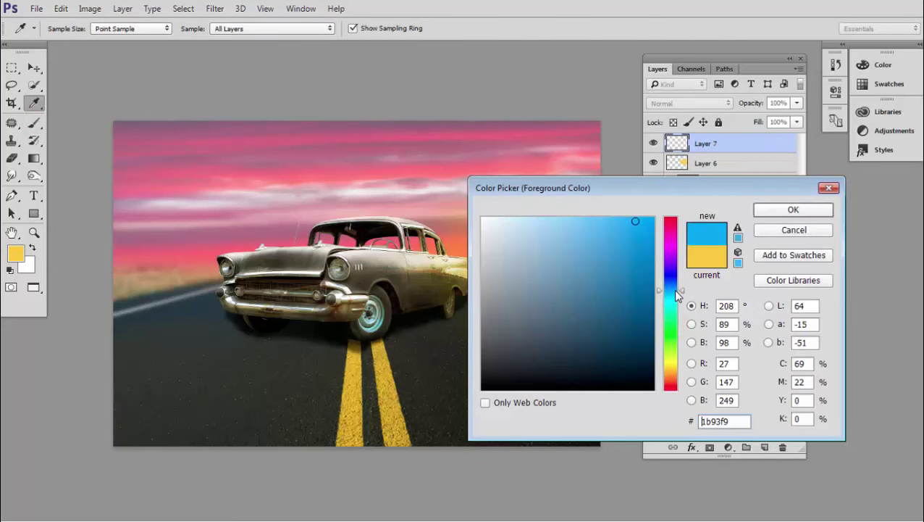
pyautogui.click(644, 227)
pyautogui.moveTo(647, 229); pyautogui.dragTo(653, 237)
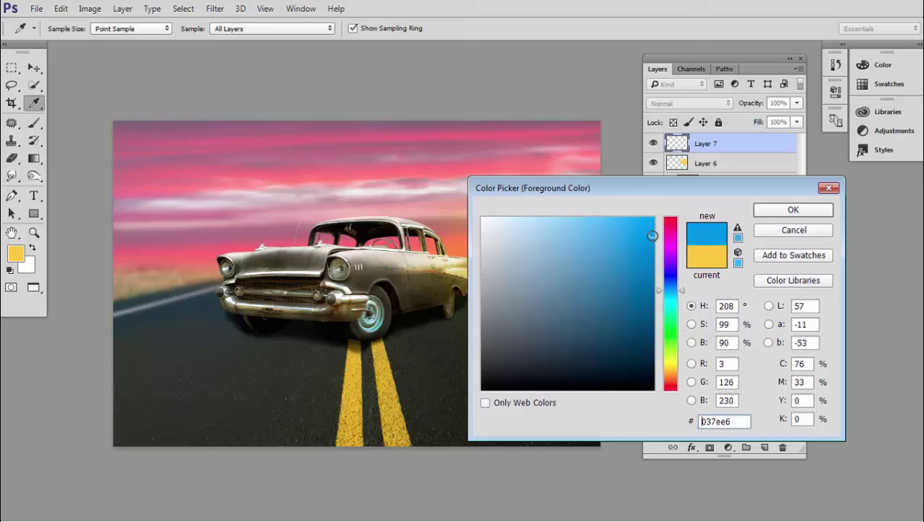
pyautogui.click(668, 287)
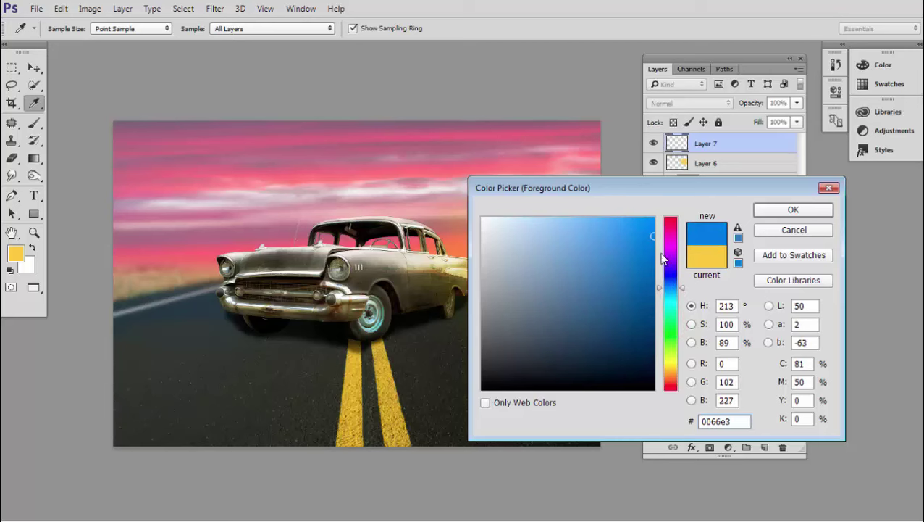
pyautogui.moveTo(653, 231); pyautogui.dragTo(655, 245)
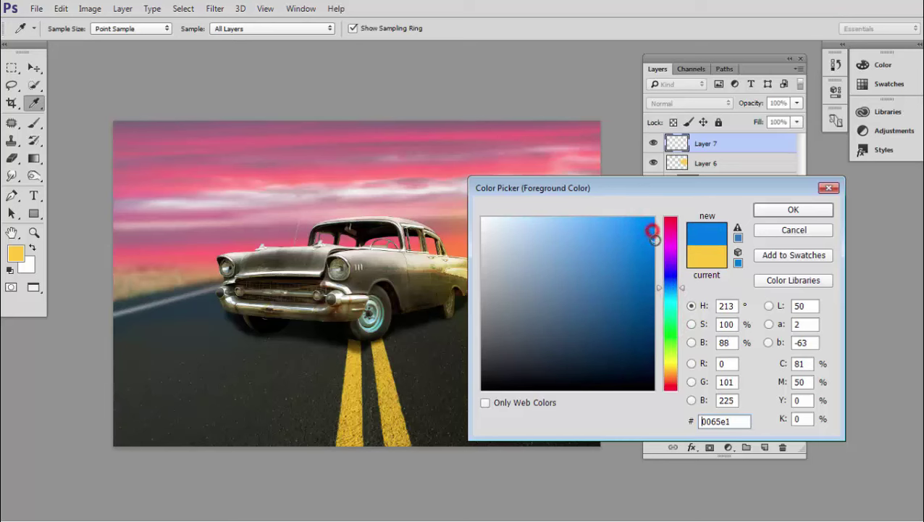
pyautogui.click(782, 214)
pyautogui.press('b')
pyautogui.hotkey('ctrl', '-')
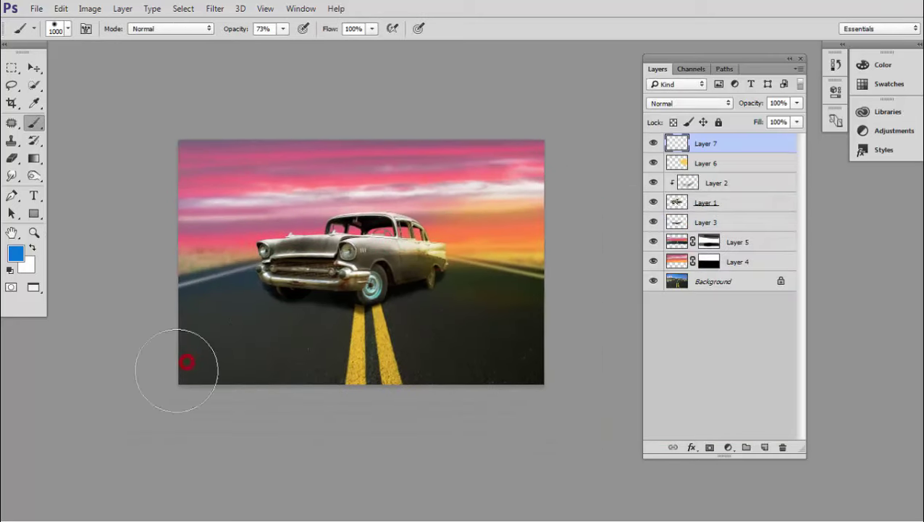
# Step: With a softened brush, paint a broad blue wash along the bottom and lower-left of Layer 7
pyautogui.moveTo(176, 370); pyautogui.dragTo(218, 366)
pyautogui.hotkey('ctrl', 'z')
pyautogui.rightClick(368, 348)
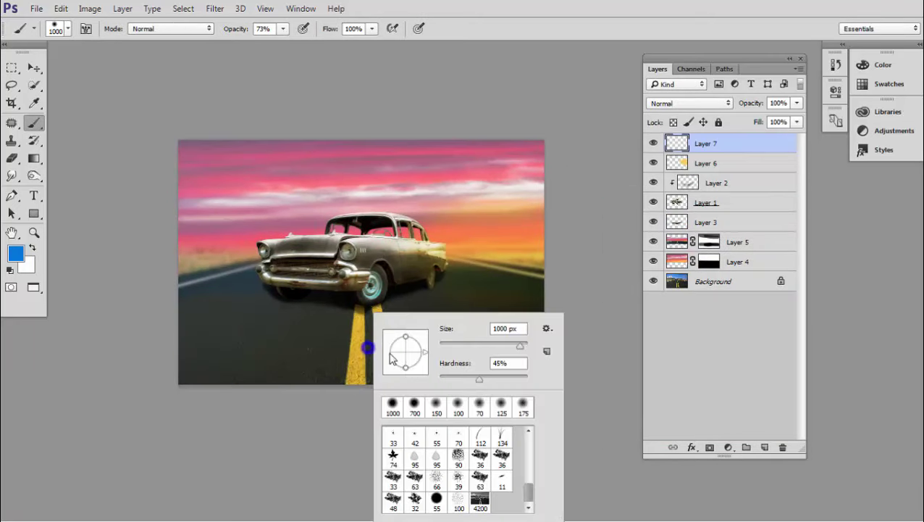
pyautogui.click(452, 378)
pyautogui.moveTo(190, 402); pyautogui.dragTo(351, 413)
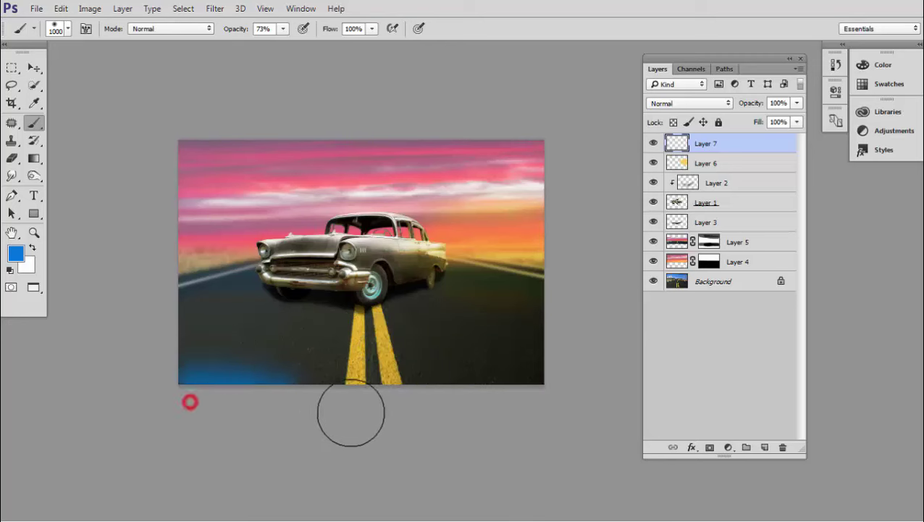
pyautogui.moveTo(241, 392)
pyautogui.mouseDown()
pyautogui.moveTo(357, 402)
pyautogui.moveTo(528, 386)
pyautogui.moveTo(210, 372)
pyautogui.moveTo(460, 383)
pyautogui.moveTo(190, 278)
pyautogui.moveTo(151, 158)
pyautogui.moveTo(287, 374)
pyautogui.mouseUp()
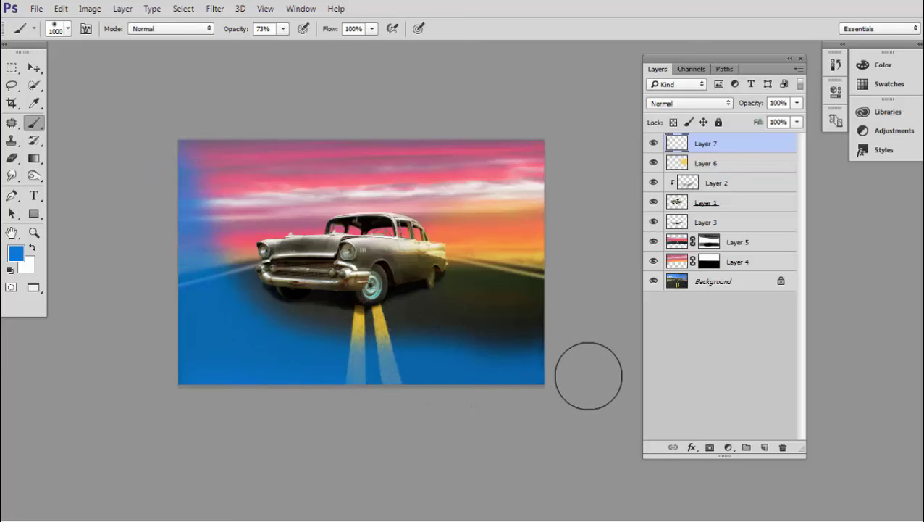
pyautogui.click(713, 105)
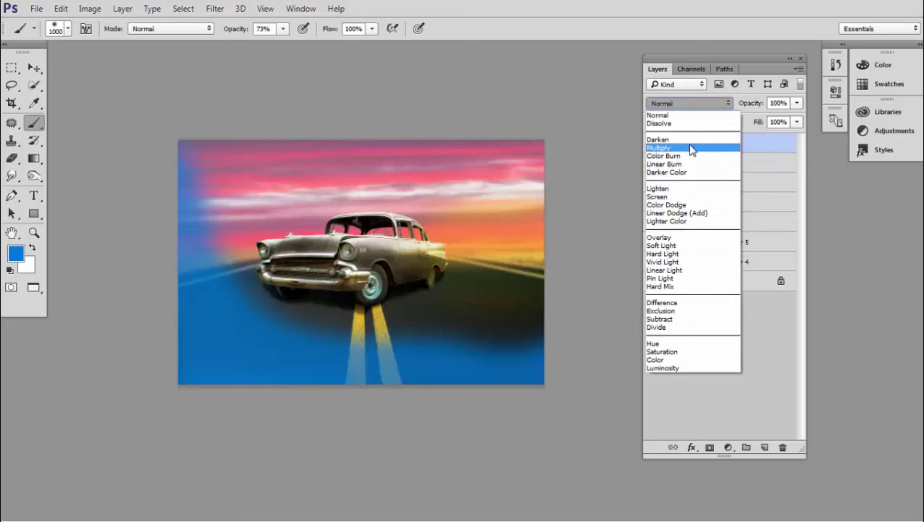
# Step: Set Layer 7 to Overlay and brush extra blue over the upper-left sky, road and bottom right
pyautogui.click(659, 237)
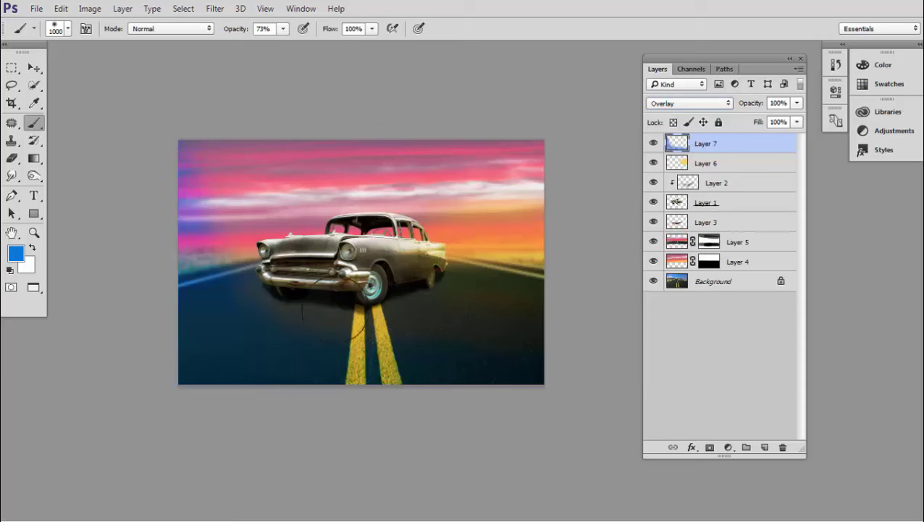
pyautogui.click(321, 333)
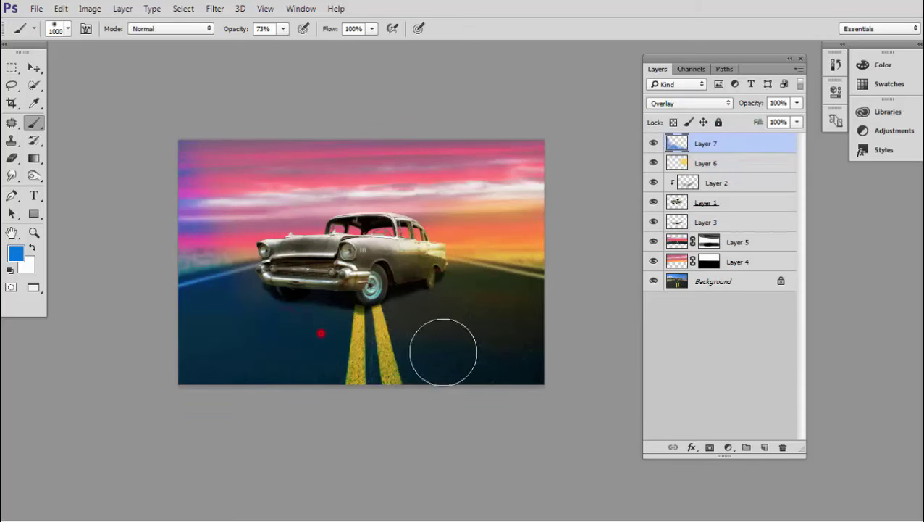
pyautogui.moveTo(200, 197); pyautogui.dragTo(235, 258)
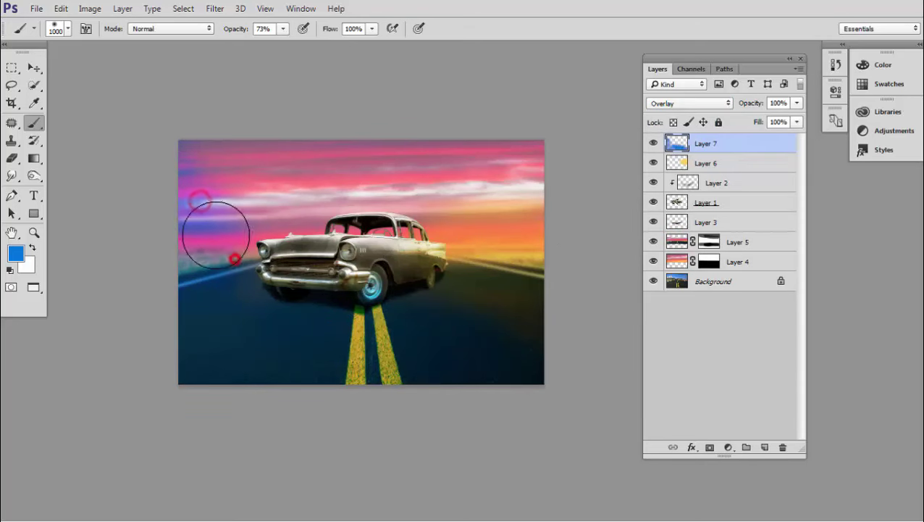
pyautogui.click(336, 292)
pyautogui.click(523, 390)
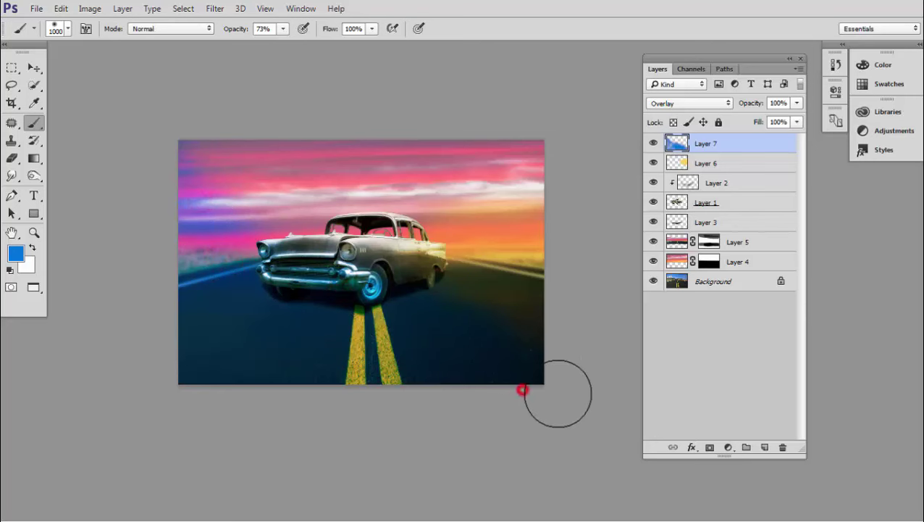
pyautogui.moveTo(558, 393); pyautogui.dragTo(545, 396)
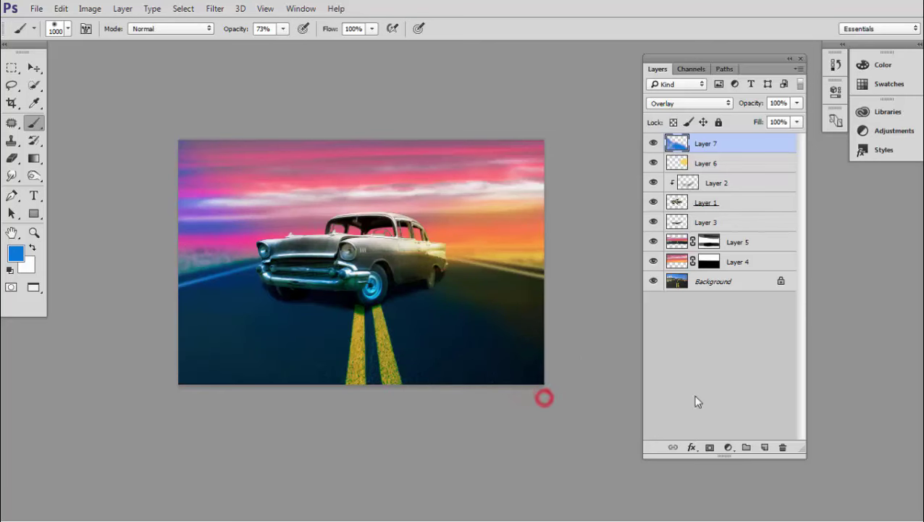
# Step: Add a layer mask to Layer 7, paint the blue off the car, and lower opacity to 64%
pyautogui.click(709, 447)
pyautogui.click(389, 243)
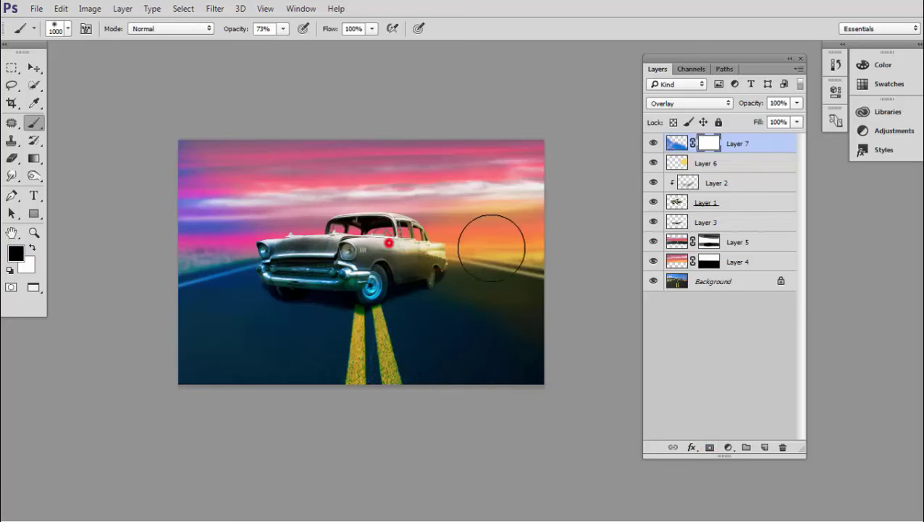
pyautogui.moveTo(276, 255); pyautogui.dragTo(410, 281)
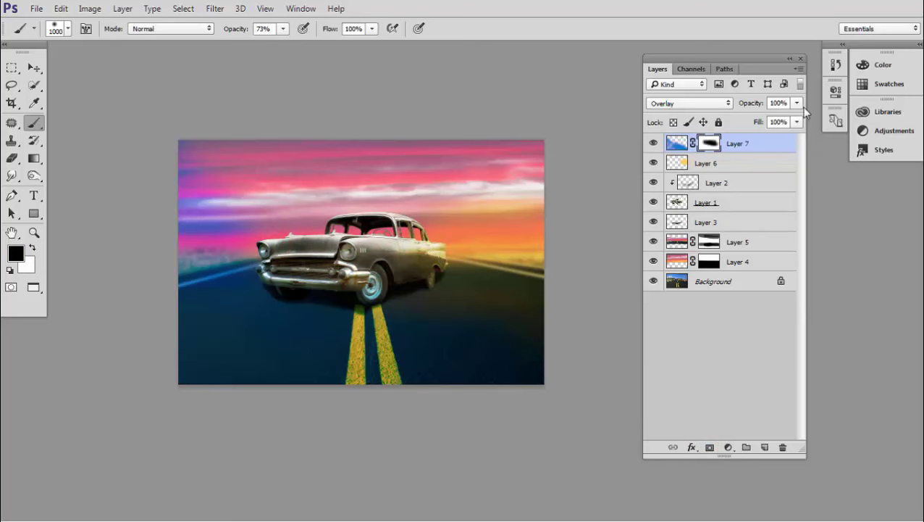
pyautogui.moveTo(797, 103); pyautogui.dragTo(764, 122)
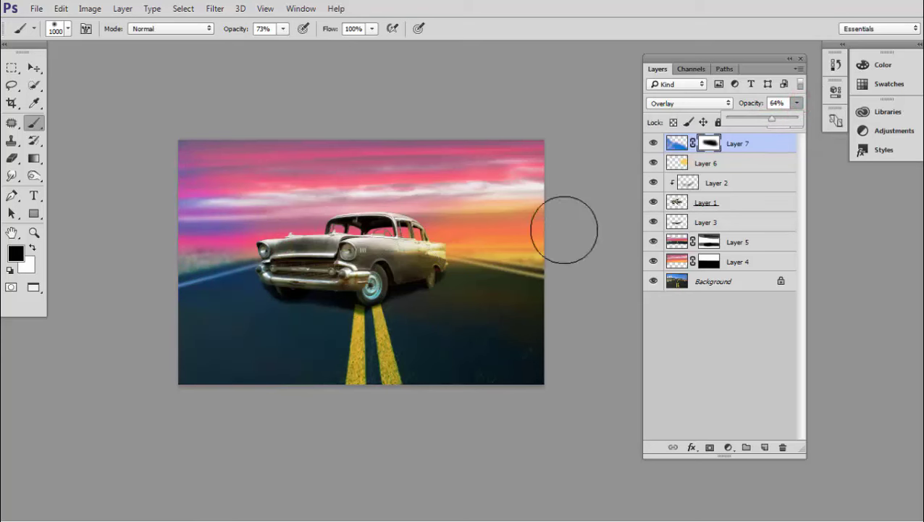
pyautogui.click(526, 288)
# Step: Mask more blue tint away from the car's front, grille and the sky above it
pyautogui.click(549, 311)
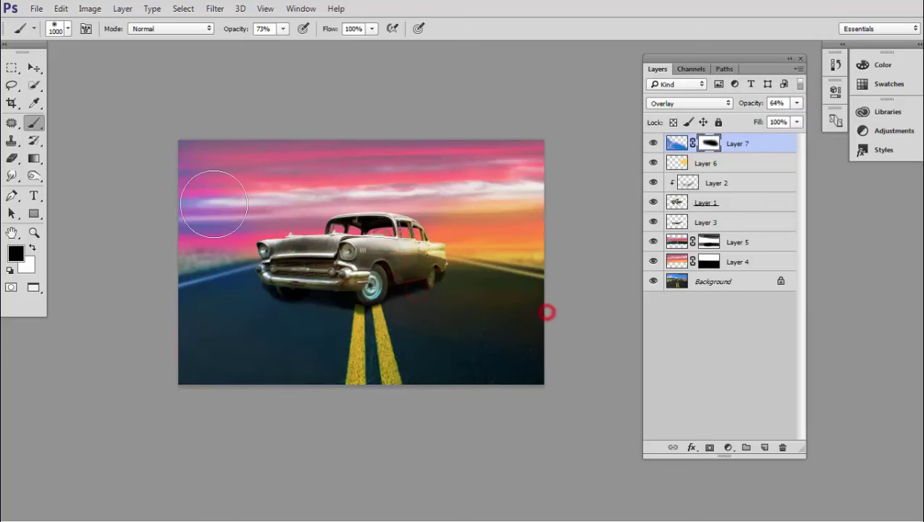
pyautogui.click(277, 227)
pyautogui.click(518, 323)
pyautogui.click(238, 168)
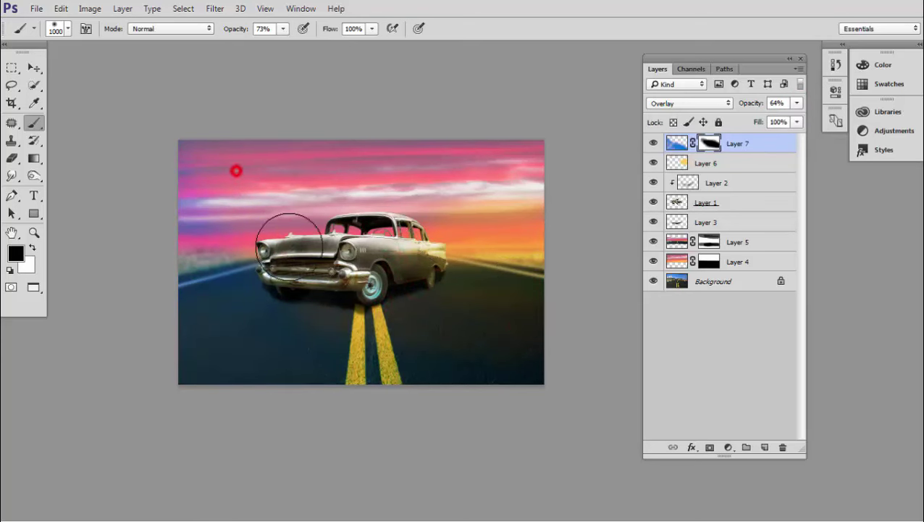
pyautogui.click(373, 286)
pyautogui.scroll(1, 312, 244)
pyautogui.scroll(1, 308, 244)
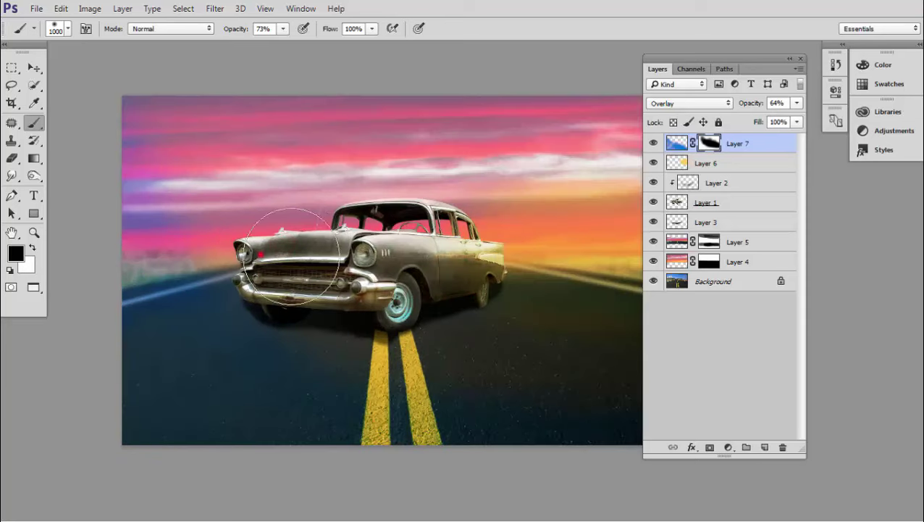
pyautogui.click(305, 332)
pyautogui.click(290, 267)
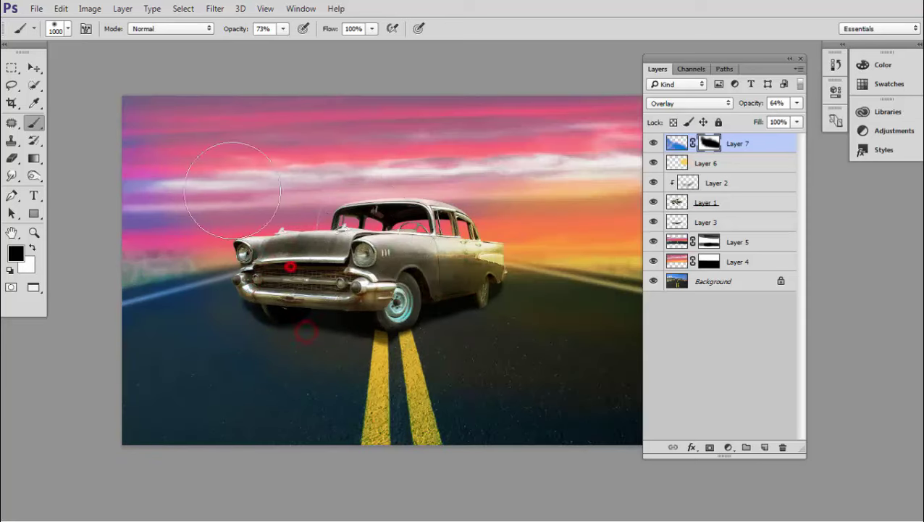
pyautogui.click(272, 189)
pyautogui.scroll(-1, 551, 174)
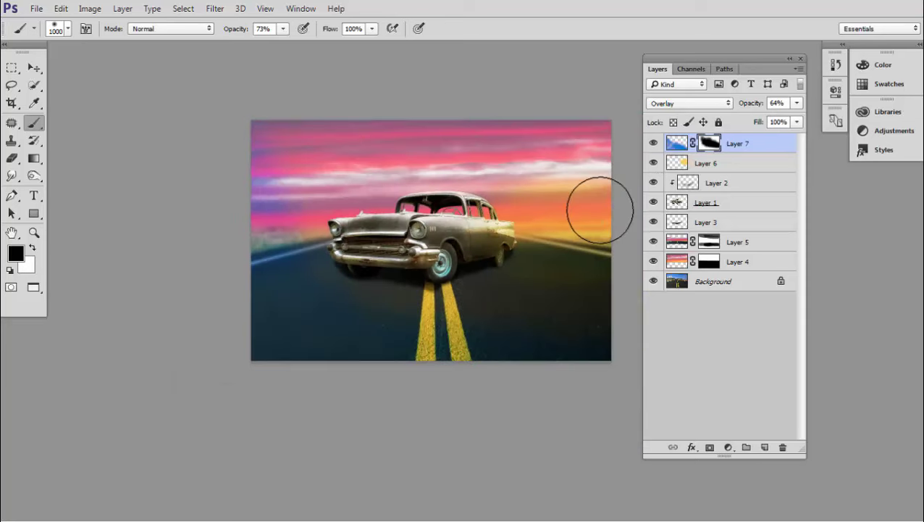
pyautogui.press('v')
# Step: Zoom in on the car's front wheel and toggle Layer 3's visibility to check the shadow
pyautogui.scroll(2, 504, 226)
pyautogui.scroll(1, 500, 228)
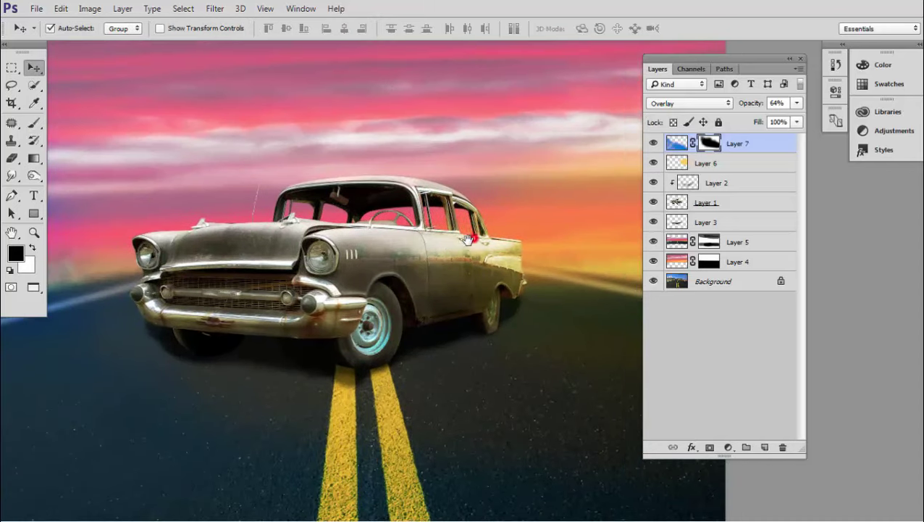
pyautogui.scroll(1, 471, 238)
pyautogui.scroll(1, 438, 248)
pyautogui.scroll(-1, 433, 242)
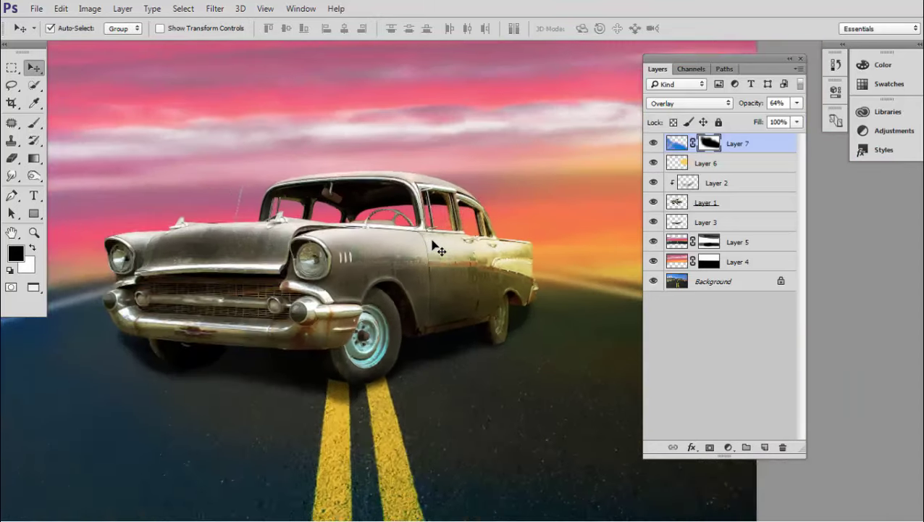
pyautogui.scroll(1, 377, 275)
pyautogui.moveTo(369, 339); pyautogui.dragTo(354, 307)
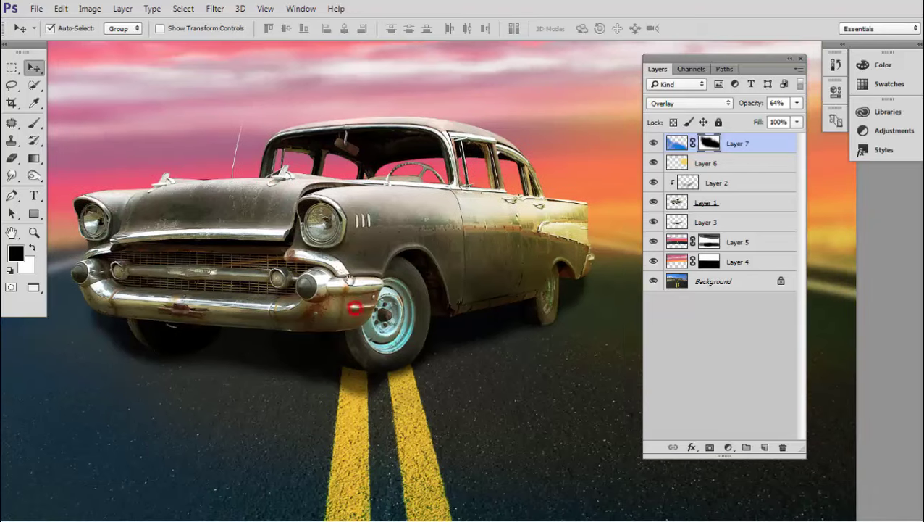
pyautogui.moveTo(447, 300); pyautogui.dragTo(564, 283)
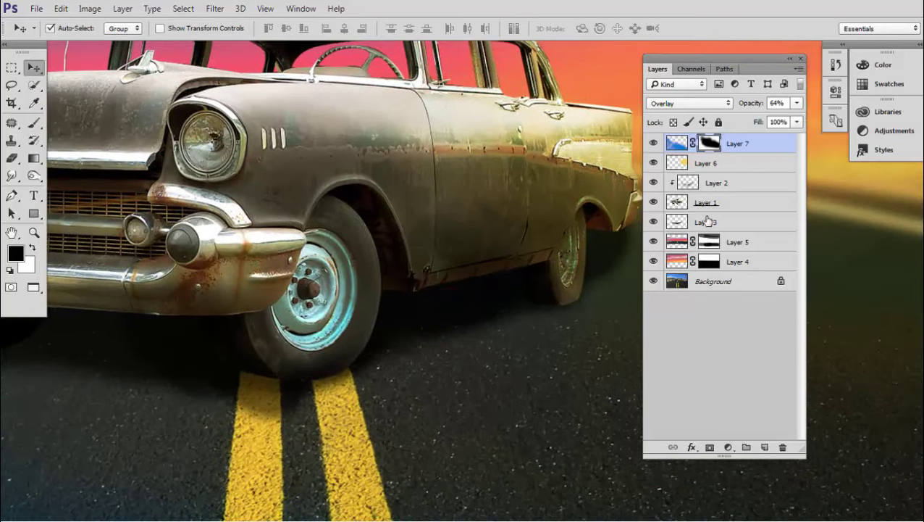
pyautogui.click(654, 222)
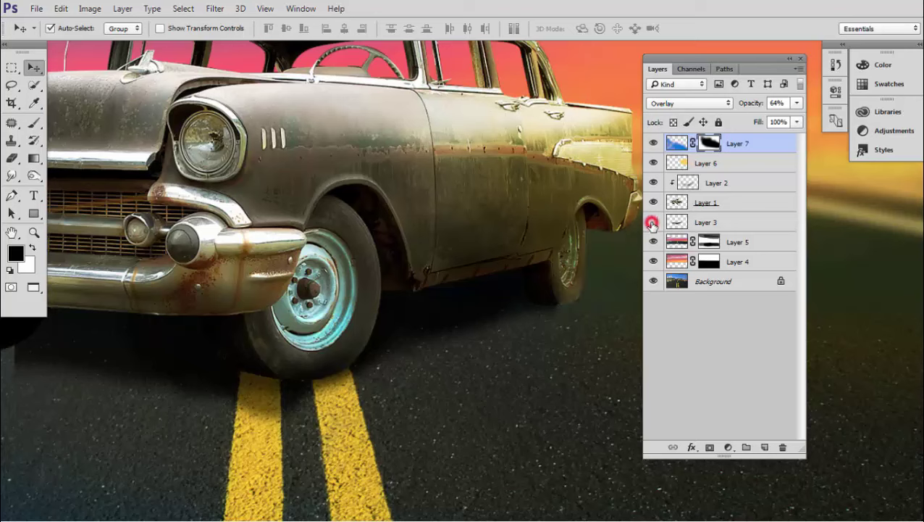
pyautogui.click(722, 221)
# Step: Set up a low-opacity soft black brush and darken the front tire
pyautogui.click(34, 123)
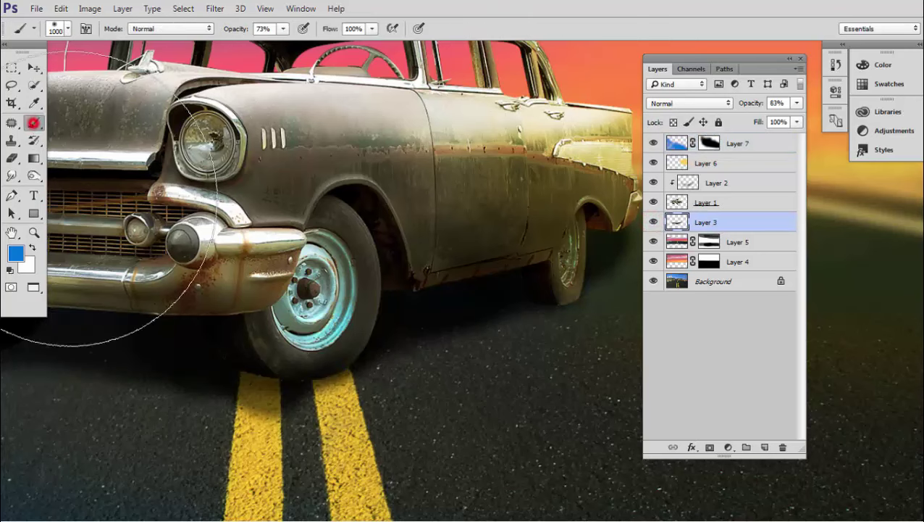
pyautogui.scroll(1, 346, 340)
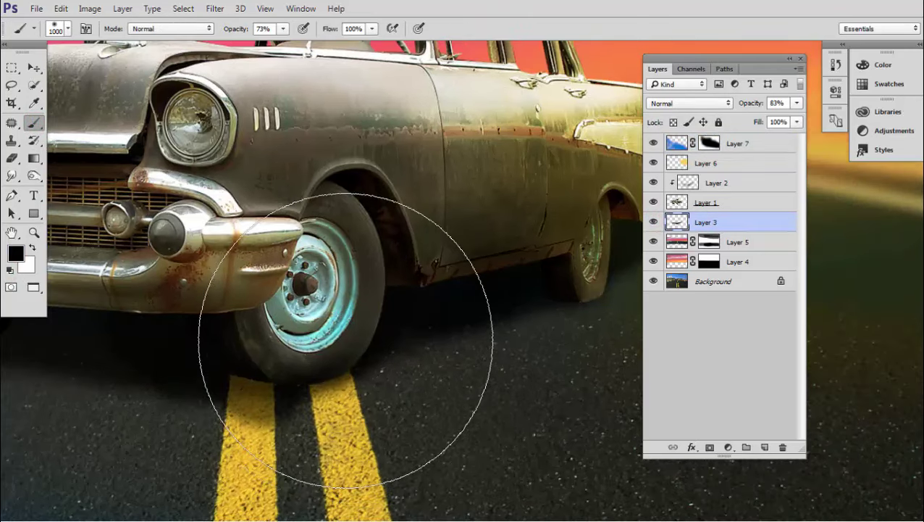
pyautogui.press('[')
pyautogui.press('[')
pyautogui.press('[')
pyautogui.press('[')
pyautogui.click(282, 29)
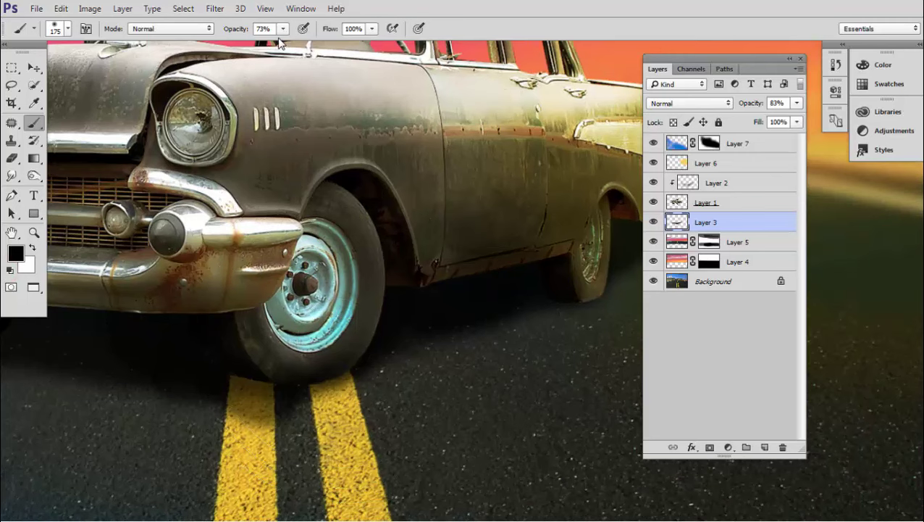
pyautogui.moveTo(257, 44); pyautogui.dragTo(250, 45)
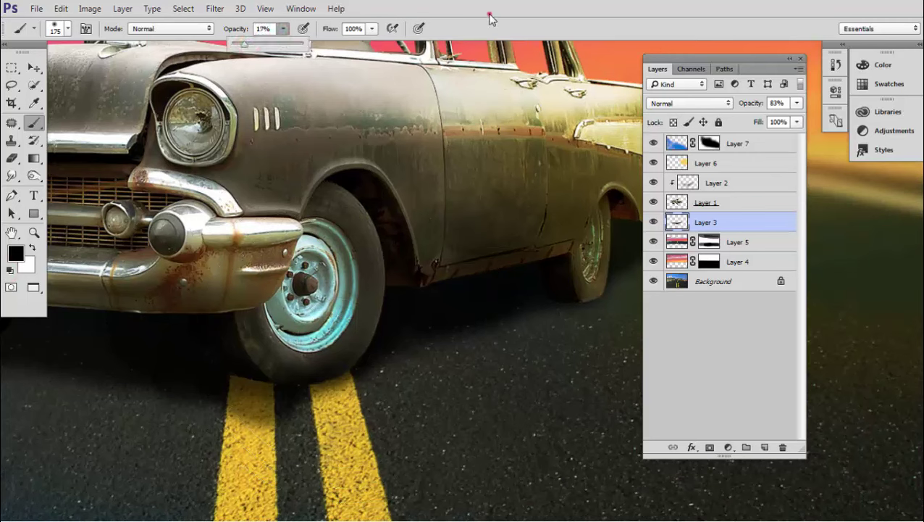
pyautogui.press(']')
pyautogui.press(']')
pyautogui.press(']')
pyautogui.moveTo(293, 354)
pyautogui.mouseDown()
pyautogui.moveTo(331, 340)
pyautogui.moveTo(266, 351)
pyautogui.mouseUp()
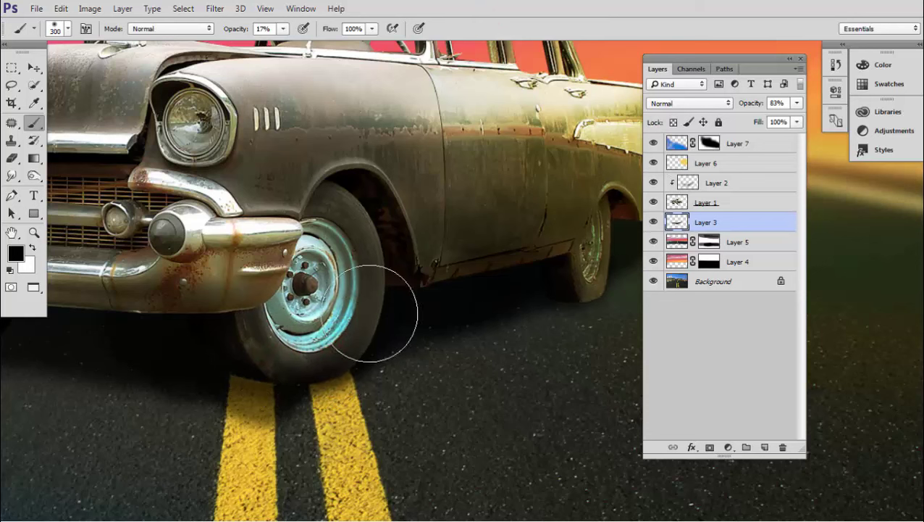
pyautogui.moveTo(342, 338); pyautogui.dragTo(274, 354)
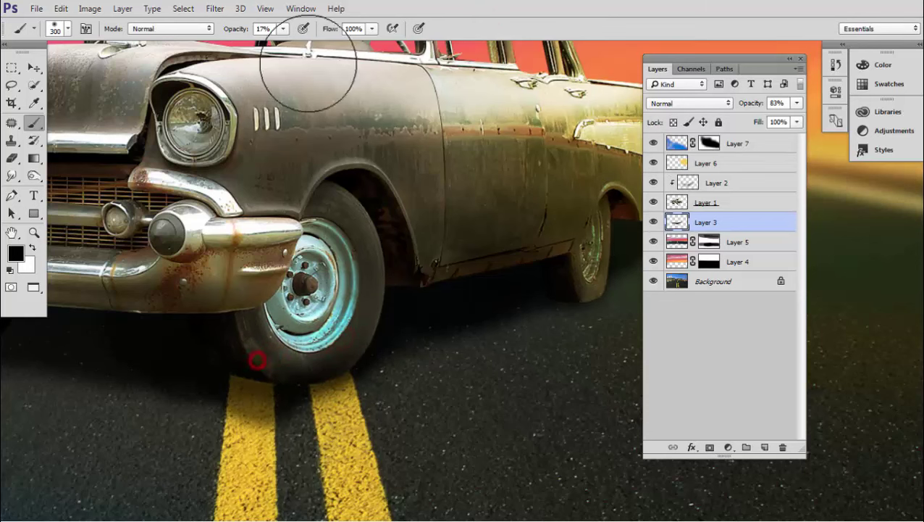
# Step: Raise brush opacity to about 62% with a smaller brush and deepen shadow under the front tire
pyautogui.click(282, 28)
pyautogui.moveTo(282, 43); pyautogui.dragTo(299, 47)
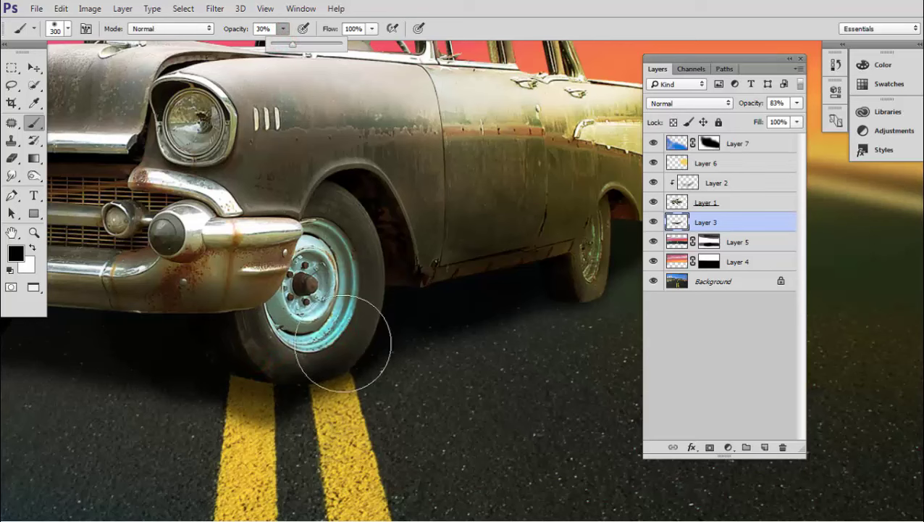
pyautogui.moveTo(326, 338)
pyautogui.mouseDown()
pyautogui.moveTo(261, 357)
pyautogui.moveTo(264, 340)
pyautogui.moveTo(293, 334)
pyautogui.moveTo(289, 351)
pyautogui.moveTo(336, 365)
pyautogui.mouseUp()
pyautogui.press('[')
pyautogui.press('[')
pyautogui.click(282, 28)
pyautogui.moveTo(288, 45); pyautogui.dragTo(307, 48)
pyautogui.moveTo(269, 357); pyautogui.dragTo(241, 373)
pyautogui.moveTo(320, 368); pyautogui.dragTo(258, 370)
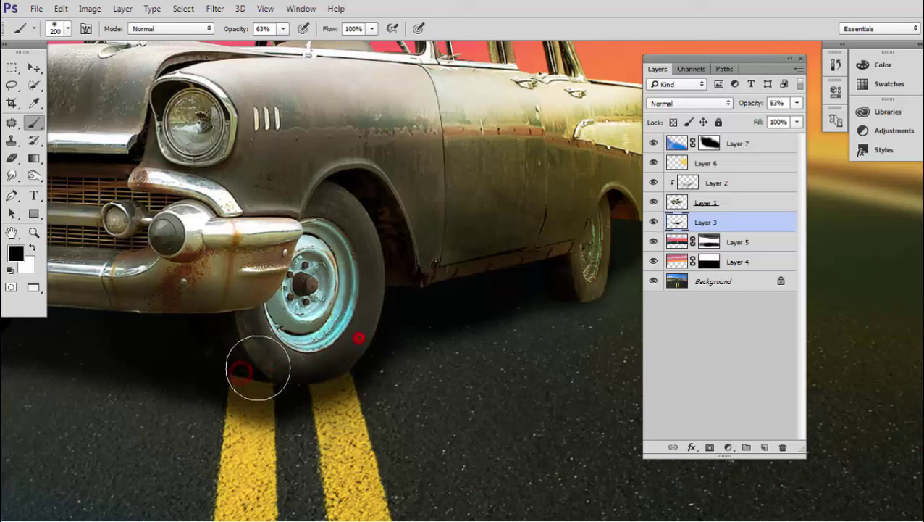
# Step: Paint soft shadow under the front bumper, the car body and near the rear wheel
pyautogui.moveTo(530, 295)
pyautogui.mouseDown()
pyautogui.moveTo(495, 308)
pyautogui.moveTo(435, 309)
pyautogui.moveTo(324, 353)
pyautogui.moveTo(175, 391)
pyautogui.moveTo(366, 374)
pyautogui.mouseUp()
pyautogui.moveTo(151, 352)
pyautogui.mouseDown()
pyautogui.moveTo(215, 350)
pyautogui.moveTo(319, 371)
pyautogui.mouseUp()
pyautogui.moveTo(278, 351); pyautogui.dragTo(313, 363)
pyautogui.moveTo(423, 367)
pyautogui.mouseDown()
pyautogui.moveTo(481, 350)
pyautogui.moveTo(442, 353)
pyautogui.mouseUp()
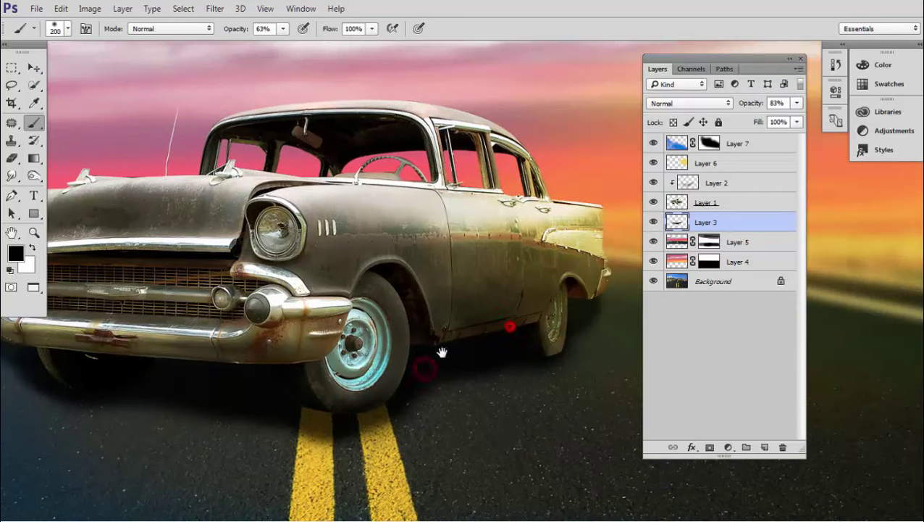
pyautogui.moveTo(538, 337); pyautogui.dragTo(561, 309)
pyautogui.scroll(-2, 542, 295)
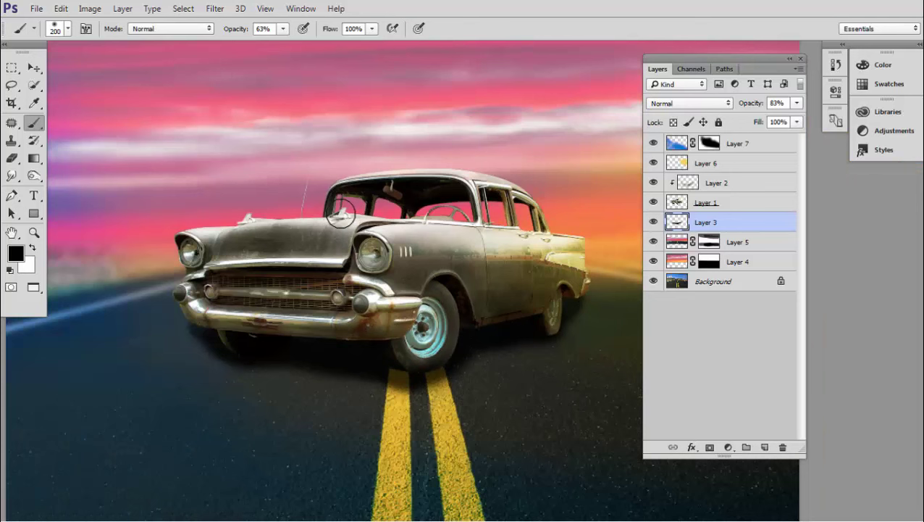
pyautogui.press('v')
pyautogui.scroll(2, 439, 229)
pyautogui.scroll(-2, 439, 229)
pyautogui.scroll(-1, 439, 229)
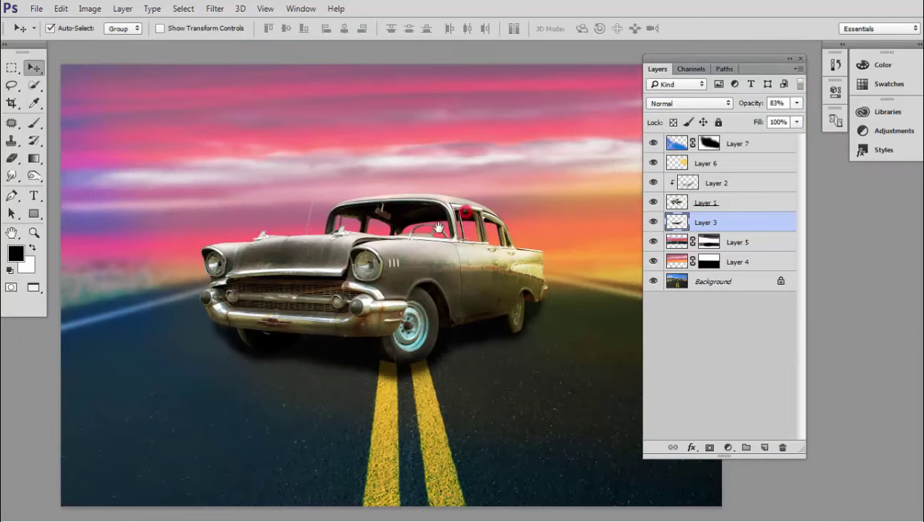
pyautogui.scroll(-1, 439, 229)
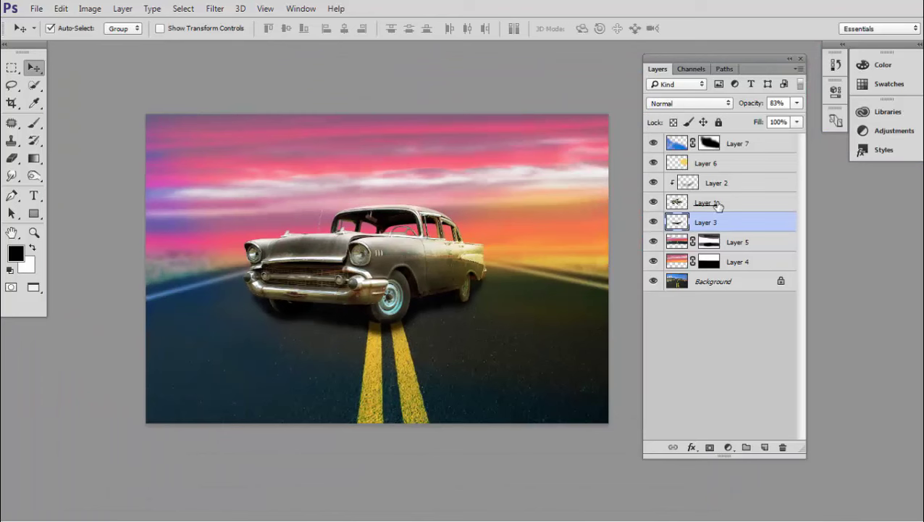
# Step: Add a Color Balance adjustment layer above Layer 7 with midtones at +27, +15, -3
pyautogui.click(738, 144)
pyautogui.click(728, 448)
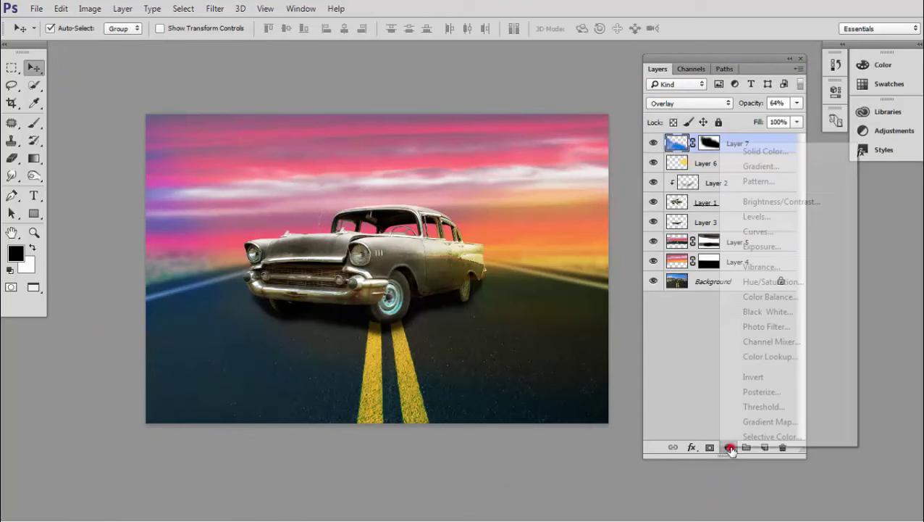
pyautogui.click(762, 297)
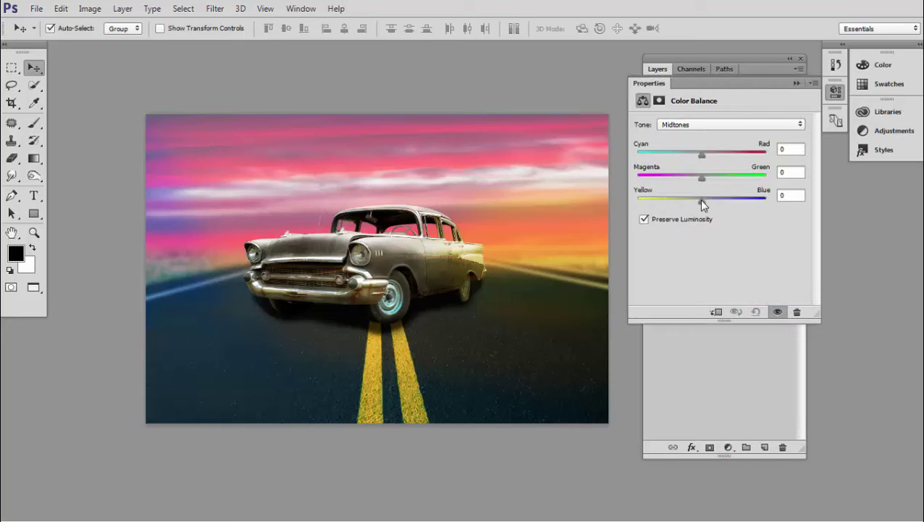
pyautogui.moveTo(699, 199)
pyautogui.mouseDown()
pyautogui.moveTo(688, 198)
pyautogui.moveTo(717, 177)
pyautogui.moveTo(702, 153)
pyautogui.mouseUp()
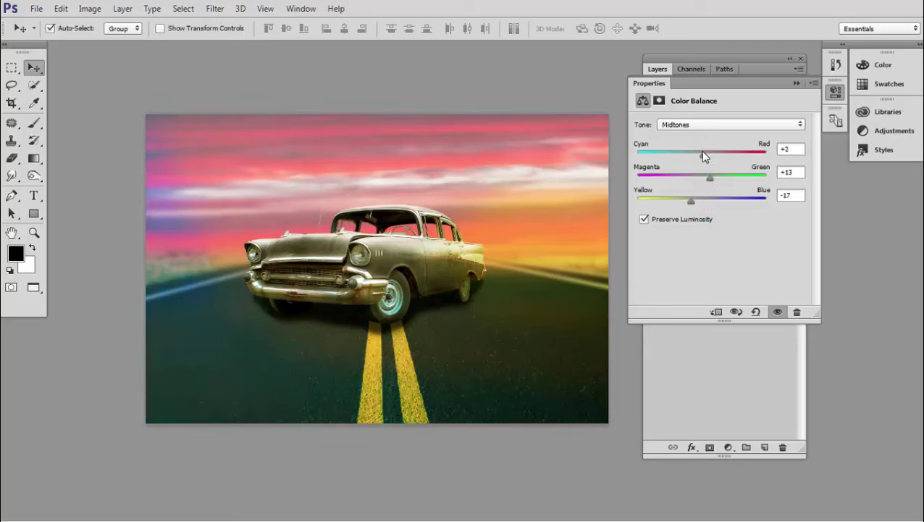
pyautogui.moveTo(697, 151); pyautogui.dragTo(718, 147)
pyautogui.moveTo(727, 150); pyautogui.dragTo(720, 149)
pyautogui.moveTo(691, 202); pyautogui.dragTo(714, 200)
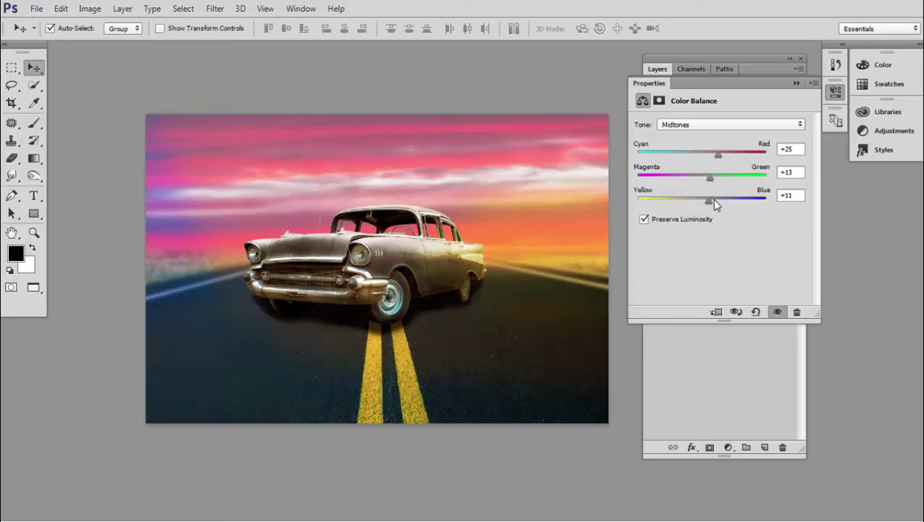
pyautogui.moveTo(689, 197)
pyautogui.mouseDown()
pyautogui.moveTo(712, 196)
pyautogui.moveTo(700, 197)
pyautogui.moveTo(708, 179)
pyautogui.mouseUp()
pyautogui.moveTo(718, 157)
pyautogui.mouseDown()
pyautogui.moveTo(701, 180)
pyautogui.moveTo(710, 180)
pyautogui.mouseUp()
pyautogui.click(796, 85)
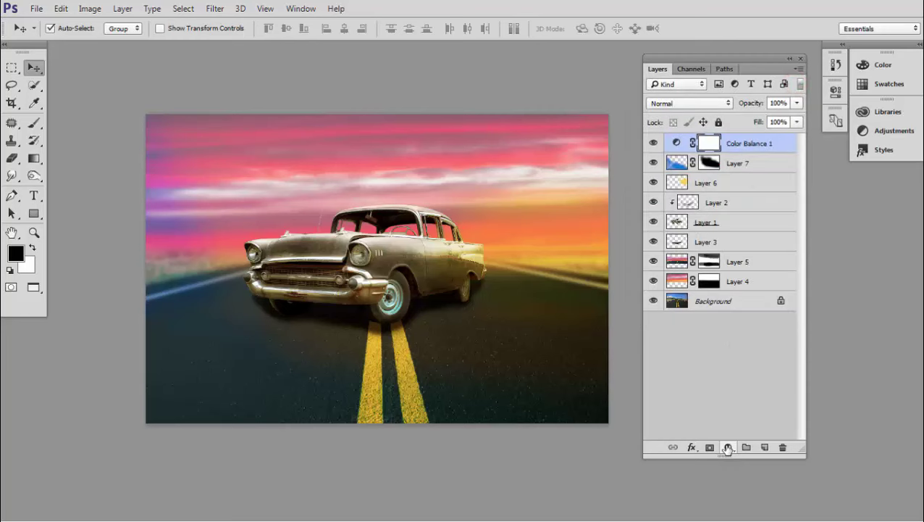
# Step: Add a Curves adjustment layer and lift blue in the shadows while lowering it in the highlights
pyautogui.click(727, 447)
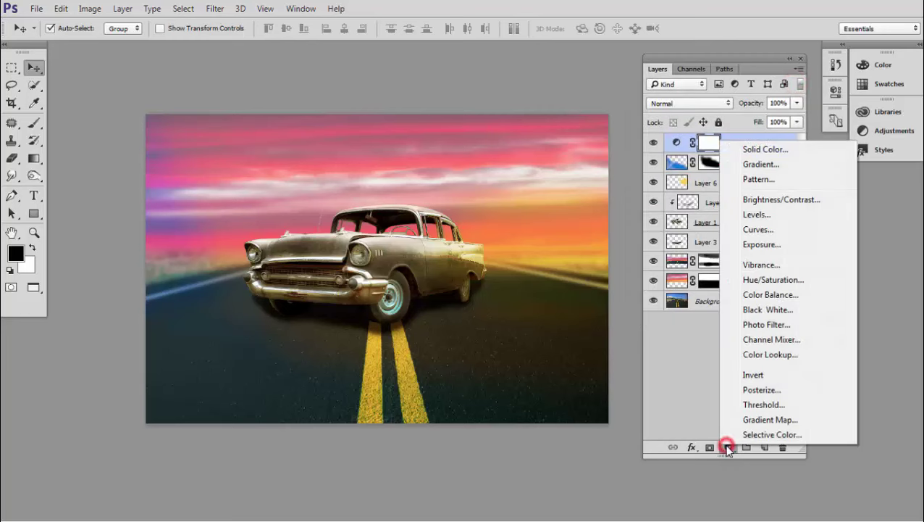
pyautogui.click(757, 230)
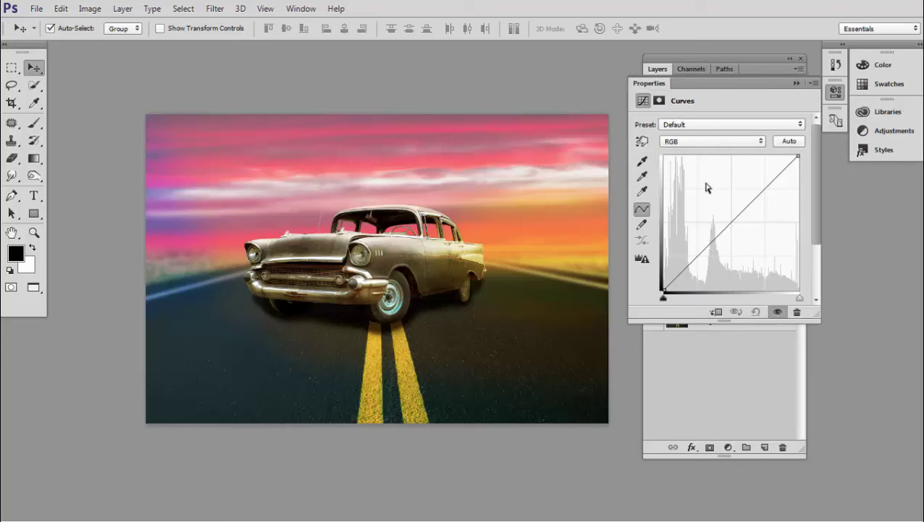
pyautogui.click(710, 142)
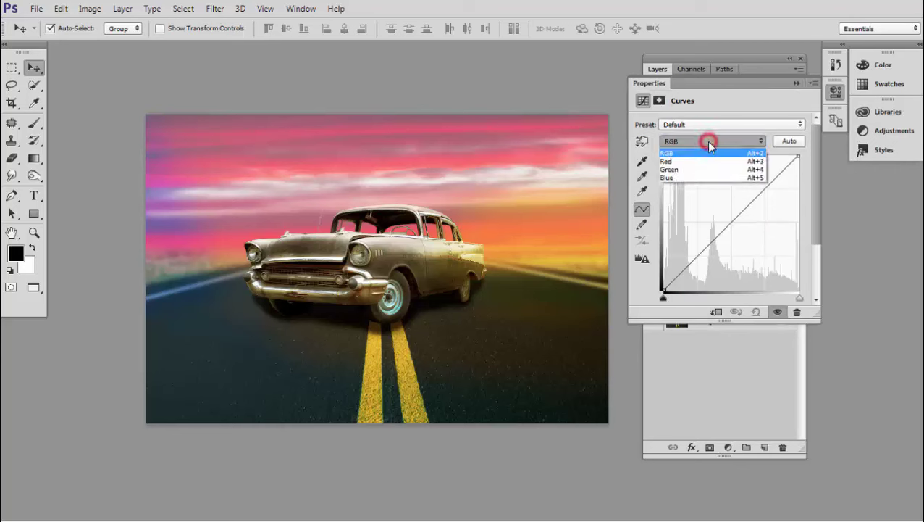
pyautogui.click(694, 177)
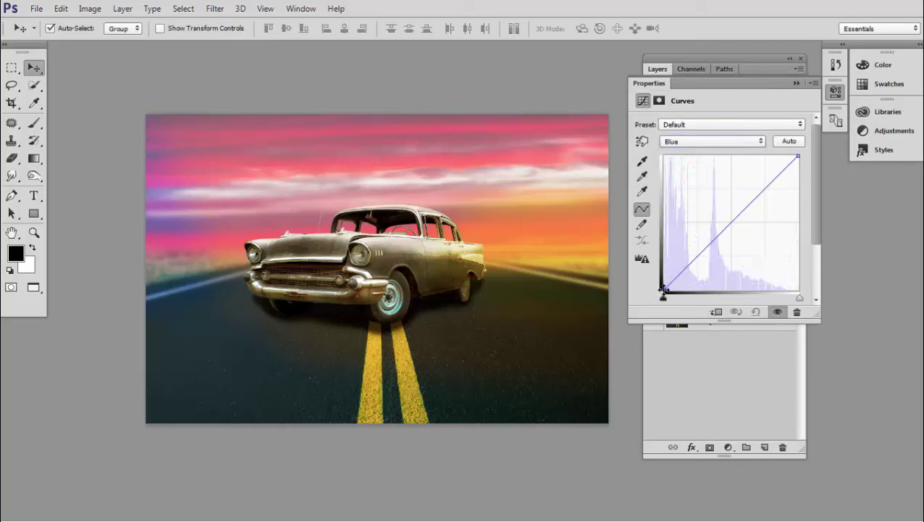
pyautogui.moveTo(663, 289); pyautogui.dragTo(662, 272)
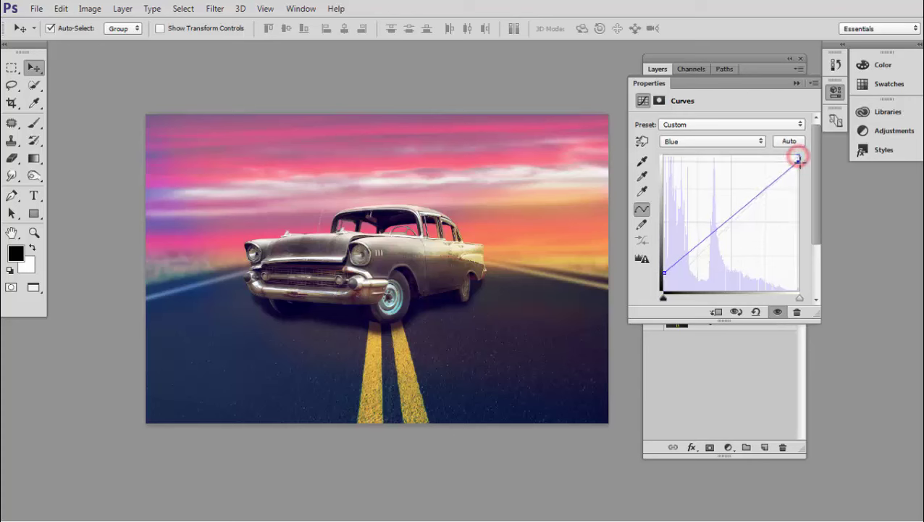
pyautogui.moveTo(798, 156); pyautogui.dragTo(799, 171)
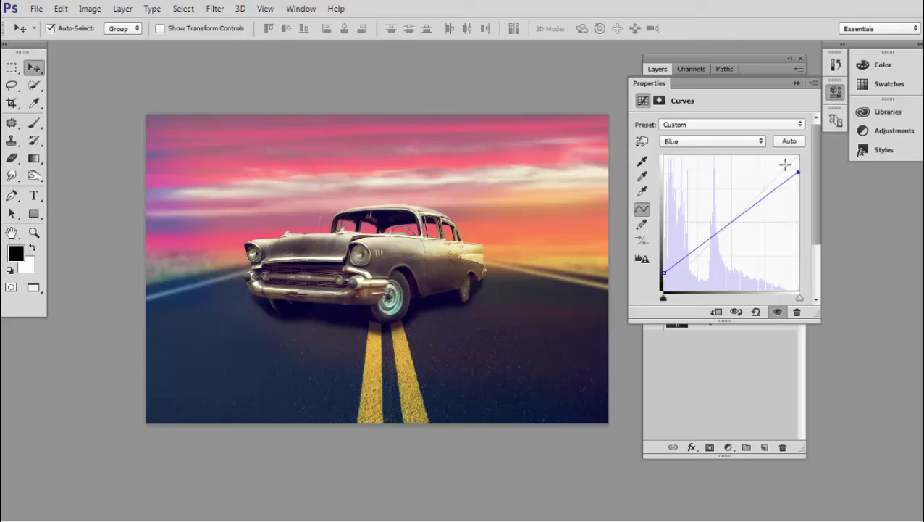
# Step: On the Green channel, pull green from the shadows and reduce it in the highlights
pyautogui.click(730, 142)
pyautogui.click(710, 166)
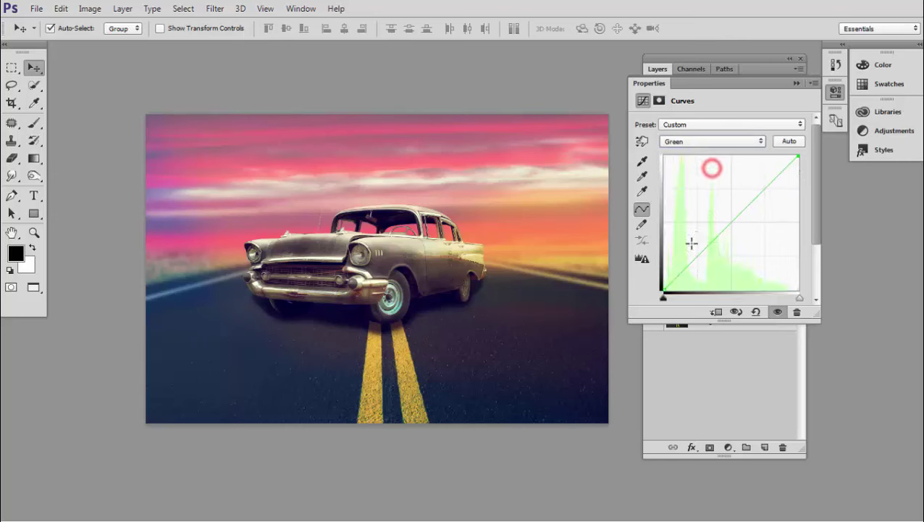
pyautogui.moveTo(665, 291)
pyautogui.mouseDown()
pyautogui.moveTo(673, 287)
pyautogui.moveTo(664, 289)
pyautogui.mouseUp()
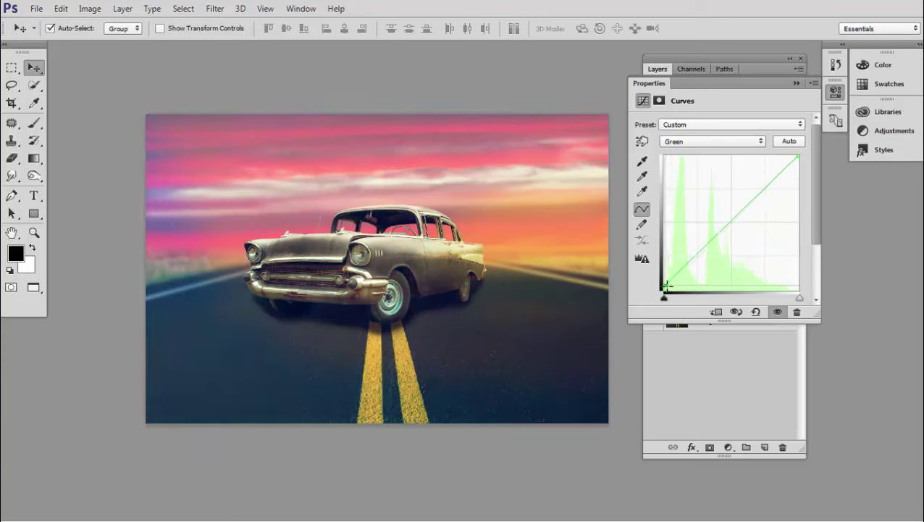
pyautogui.moveTo(796, 155); pyautogui.dragTo(798, 161)
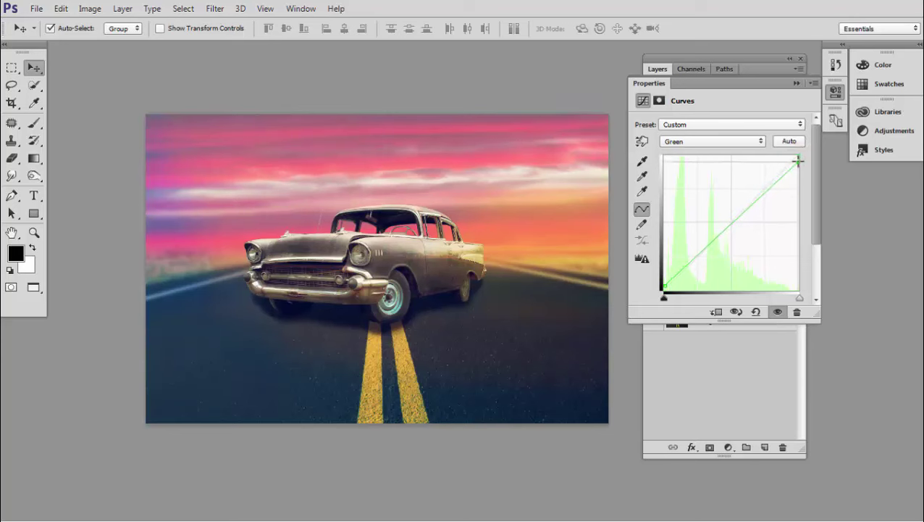
# Step: Lift red slightly in the shadows on the Red channel, then close the Curves properties
pyautogui.click(764, 126)
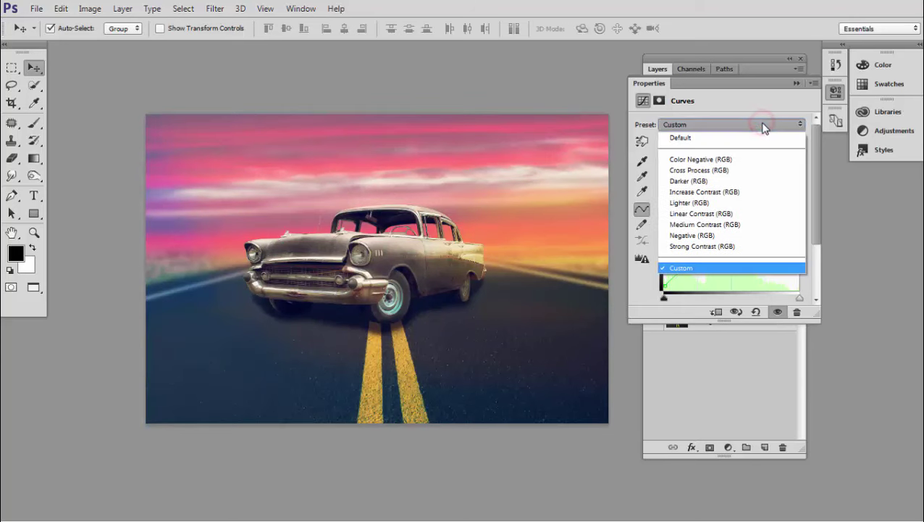
pyautogui.click(764, 124)
pyautogui.click(743, 141)
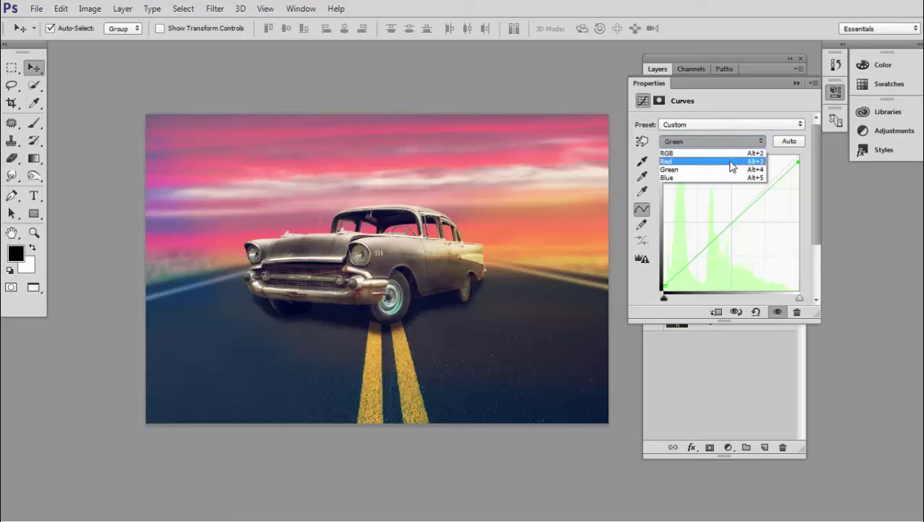
pyautogui.click(728, 168)
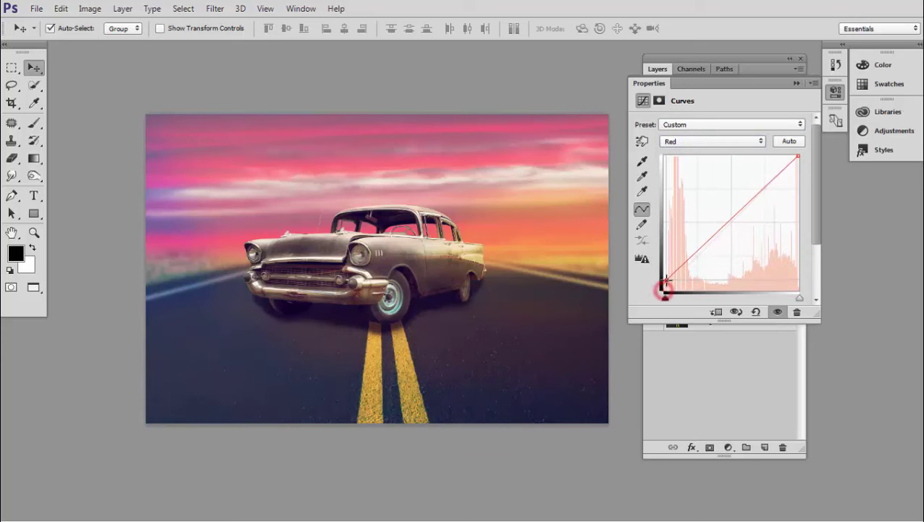
pyautogui.moveTo(663, 289); pyautogui.dragTo(666, 282)
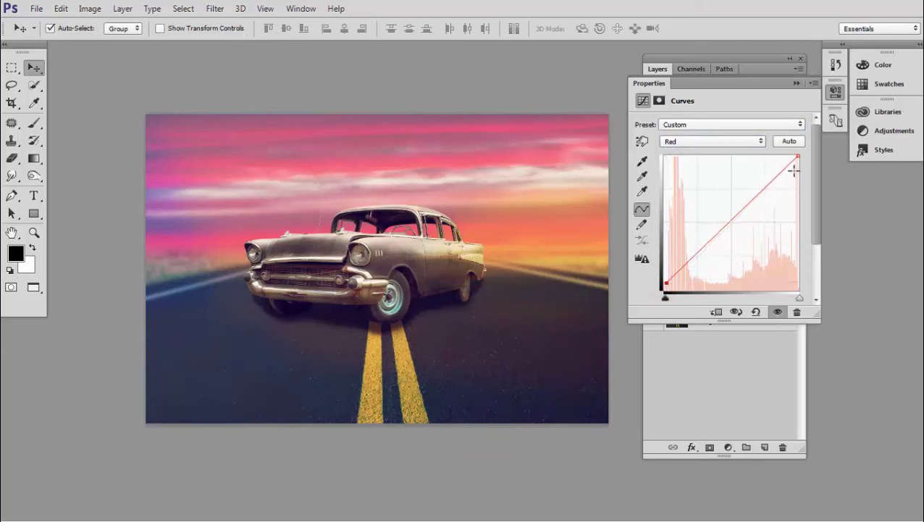
pyautogui.moveTo(798, 155); pyautogui.dragTo(799, 158)
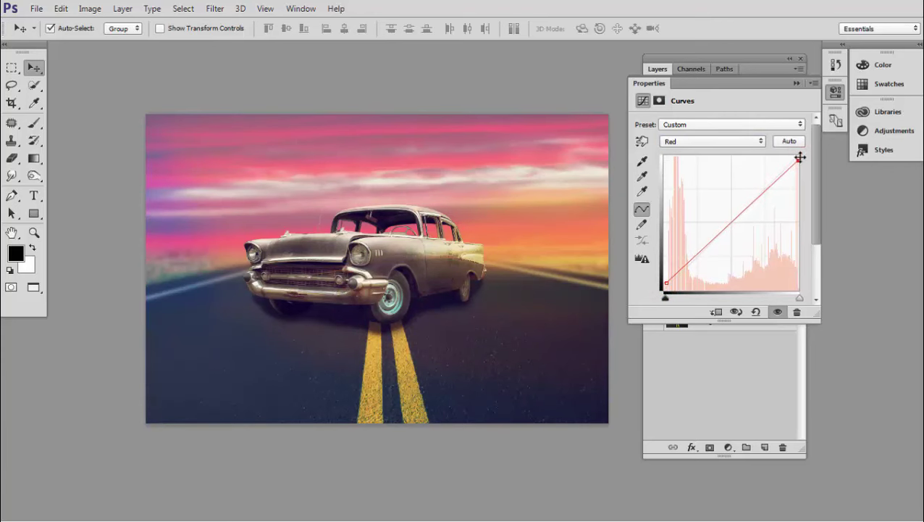
pyautogui.click(797, 83)
# Step: Stamp all visible layers into a new merged Layer 8 with Ctrl+Alt+Shift+E
pyautogui.scroll(3, 467, 200)
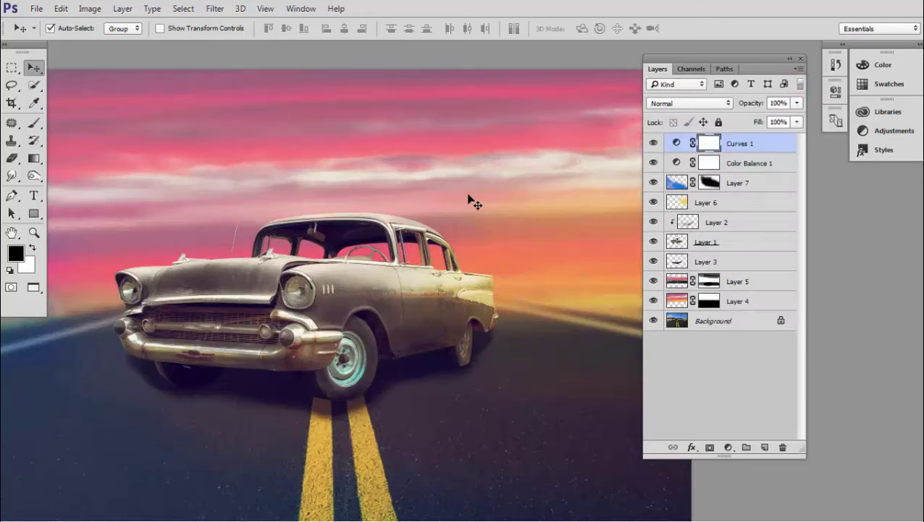
pyautogui.scroll(2, 467, 200)
pyautogui.scroll(-2, 463, 203)
pyautogui.scroll(1, 438, 210)
pyautogui.scroll(1, 438, 210)
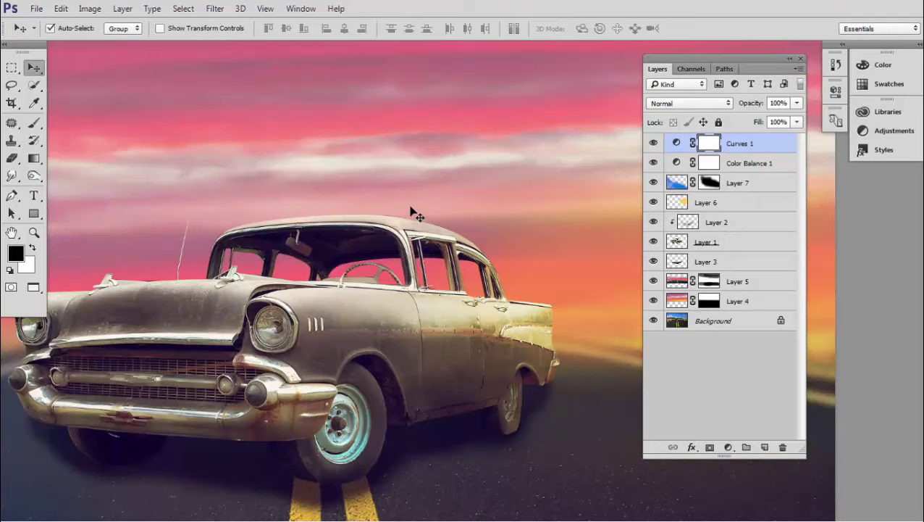
pyautogui.scroll(-2, 456, 225)
pyautogui.scroll(-1, 479, 237)
pyautogui.moveTo(479, 237); pyautogui.dragTo(478, 235)
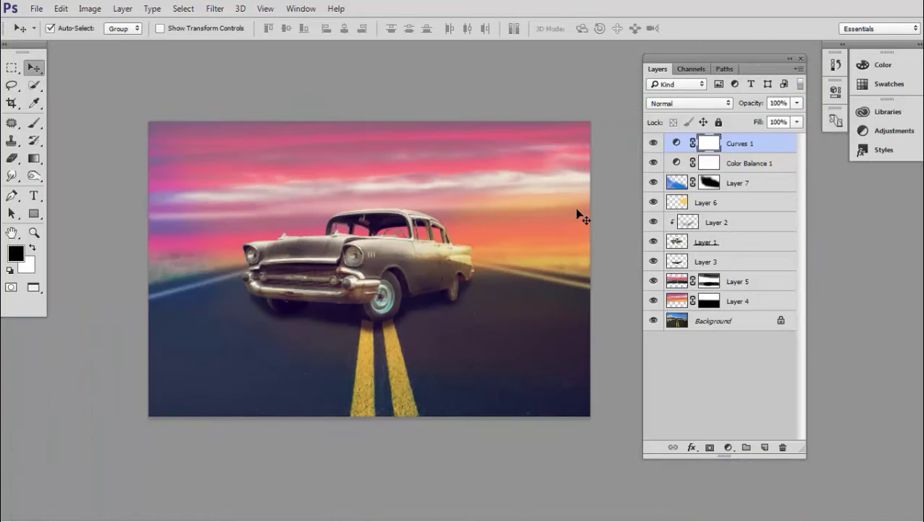
pyautogui.hotkey('ctrl', 'alt', 'shift', 'e')
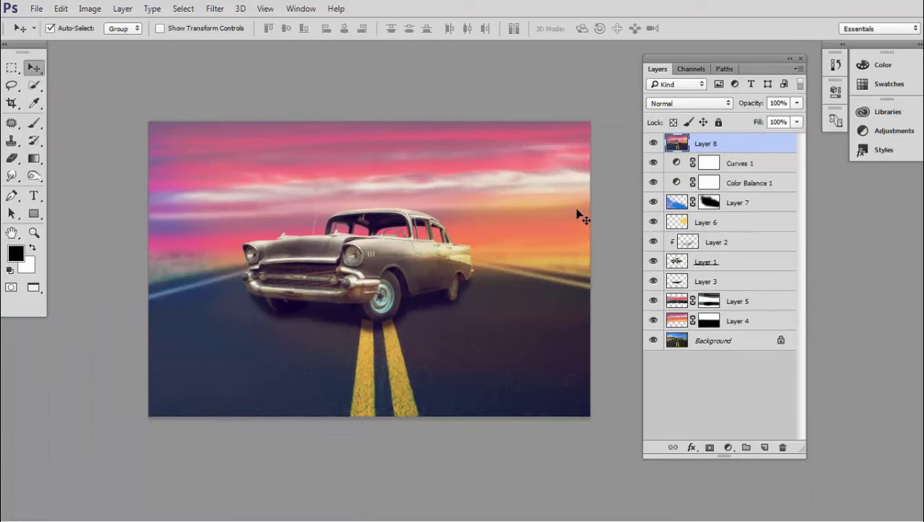
pyautogui.scroll(1, 583, 217)
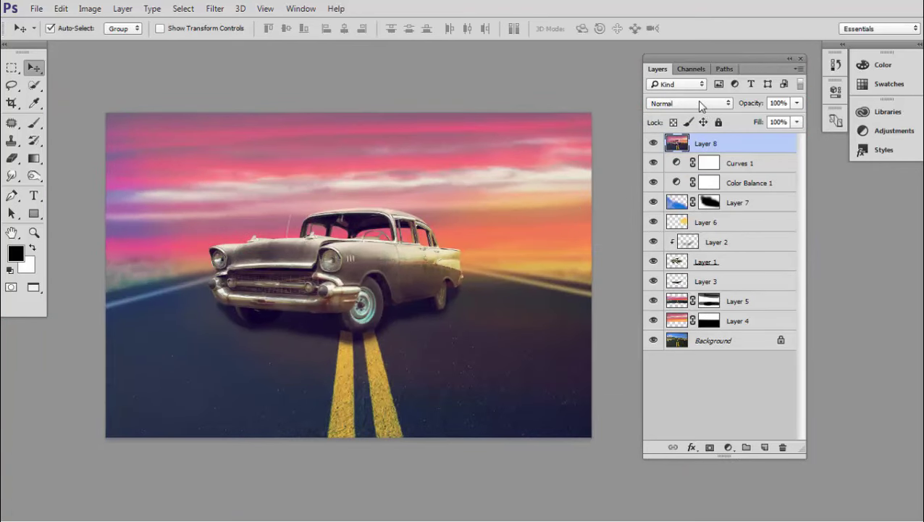
# Step: Set Layer 8's blend mode to Soft Light and lower its opacity to 39%
pyautogui.click(697, 103)
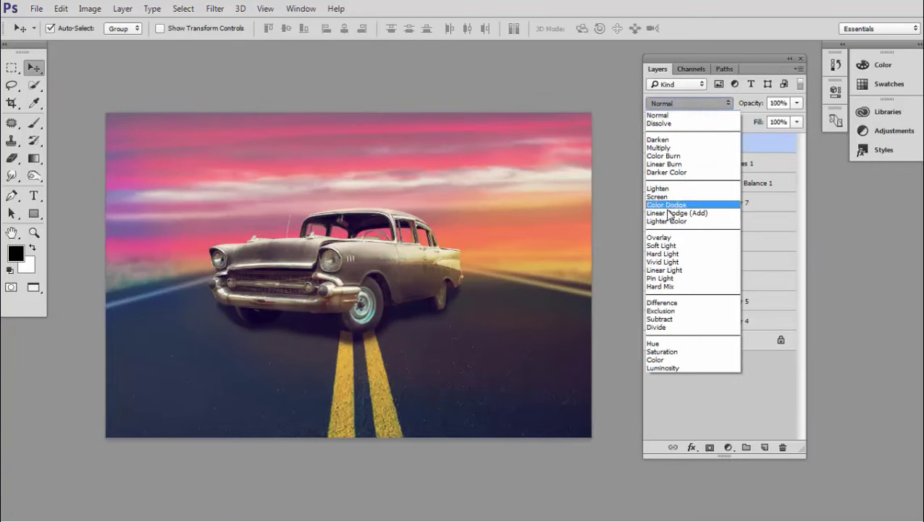
pyautogui.click(670, 245)
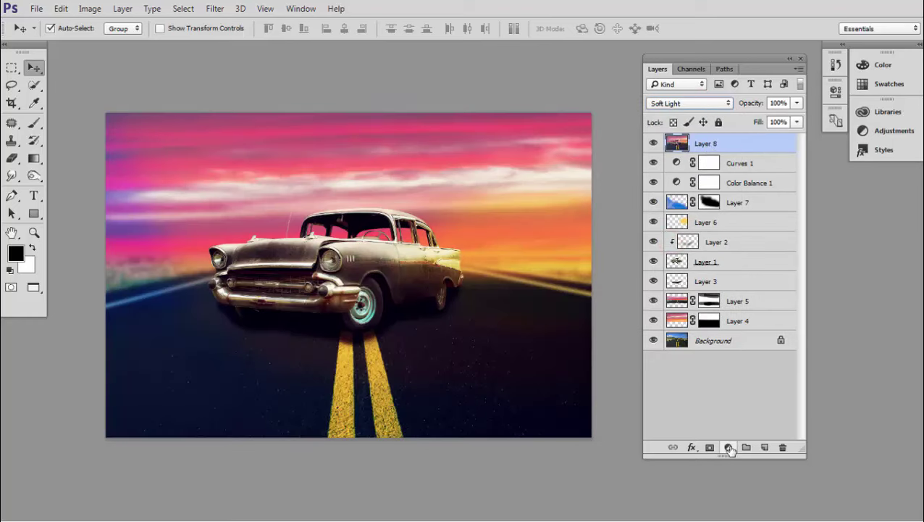
pyautogui.click(797, 103)
pyautogui.moveTo(781, 121); pyautogui.dragTo(747, 121)
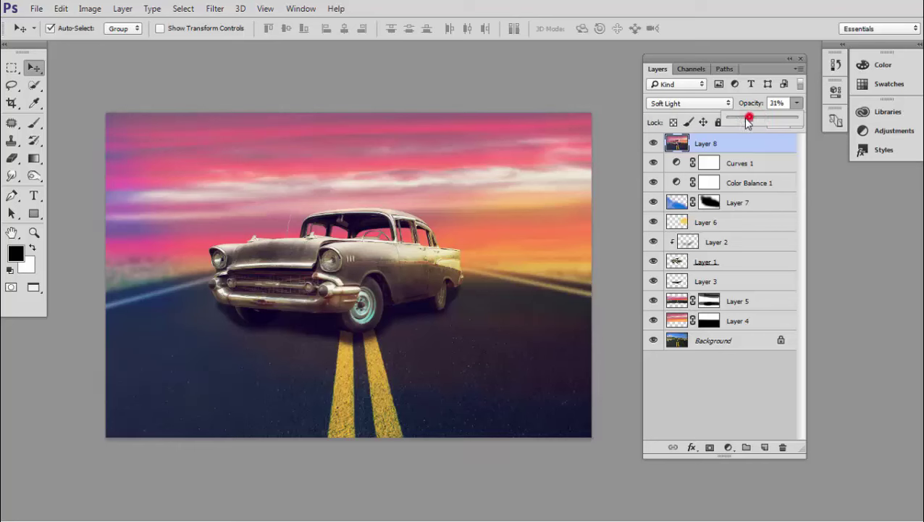
pyautogui.moveTo(749, 122); pyautogui.dragTo(753, 116)
pyautogui.click(722, 145)
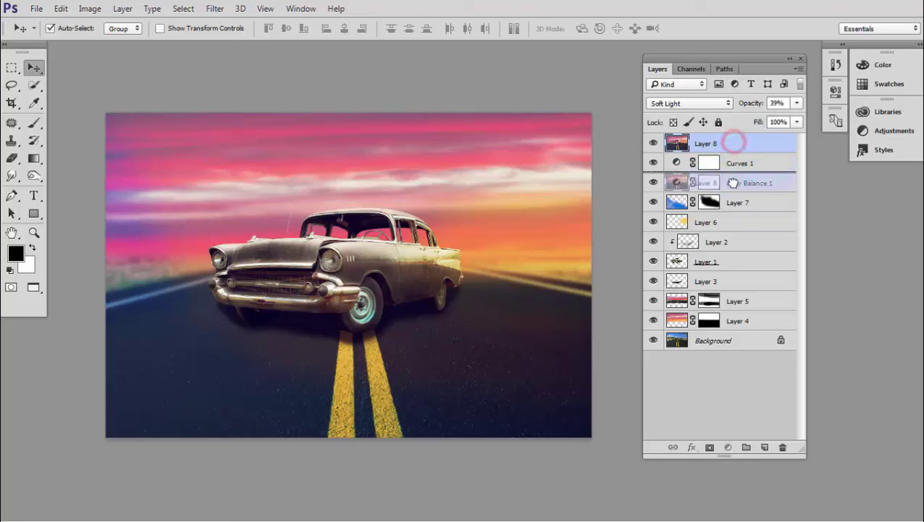
# Step: Move Layer 8 below Color Balance 1 and fine-tune its opacity to 25%
pyautogui.moveTo(733, 150); pyautogui.dragTo(734, 187)
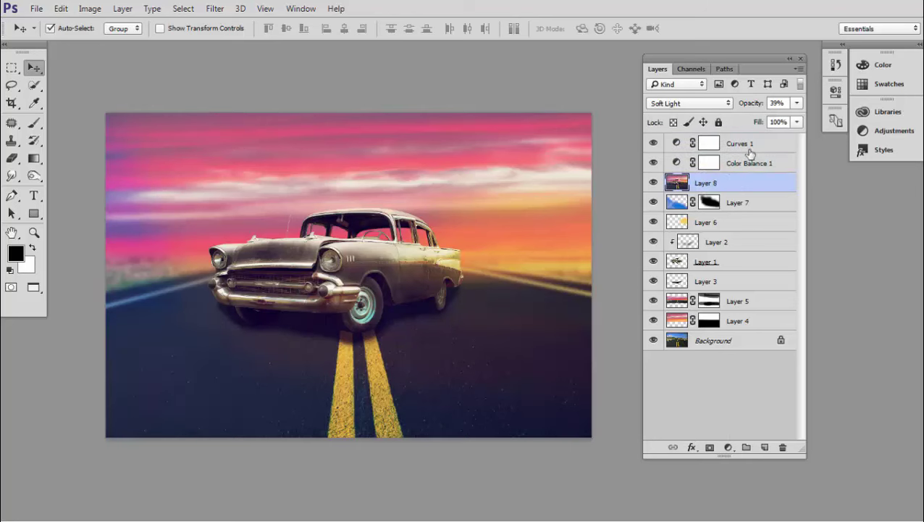
pyautogui.click(799, 104)
pyautogui.moveTo(784, 118); pyautogui.dragTo(762, 122)
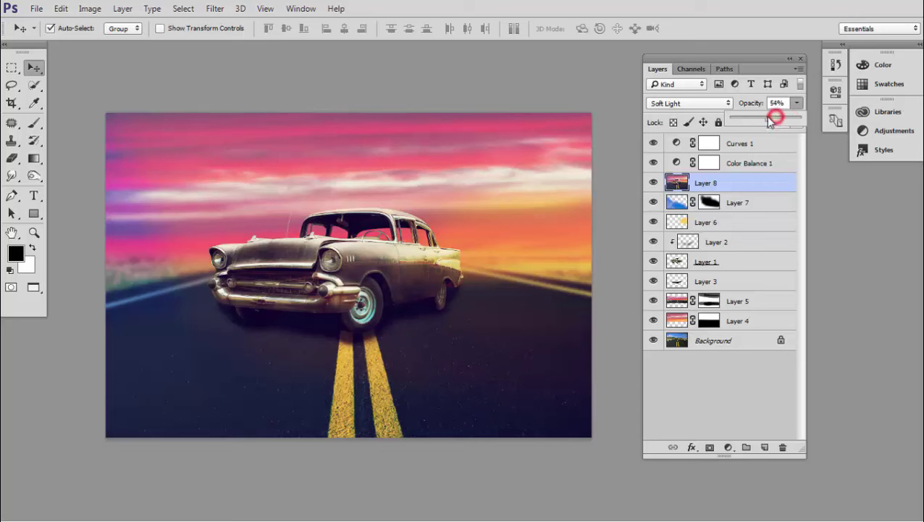
pyautogui.moveTo(754, 120); pyautogui.dragTo(759, 122)
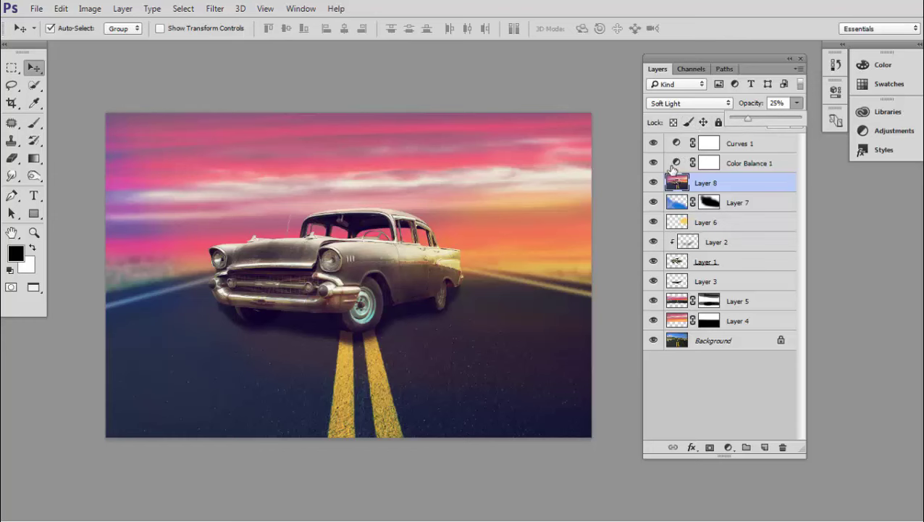
pyautogui.click(511, 84)
pyautogui.scroll(2, 376, 345)
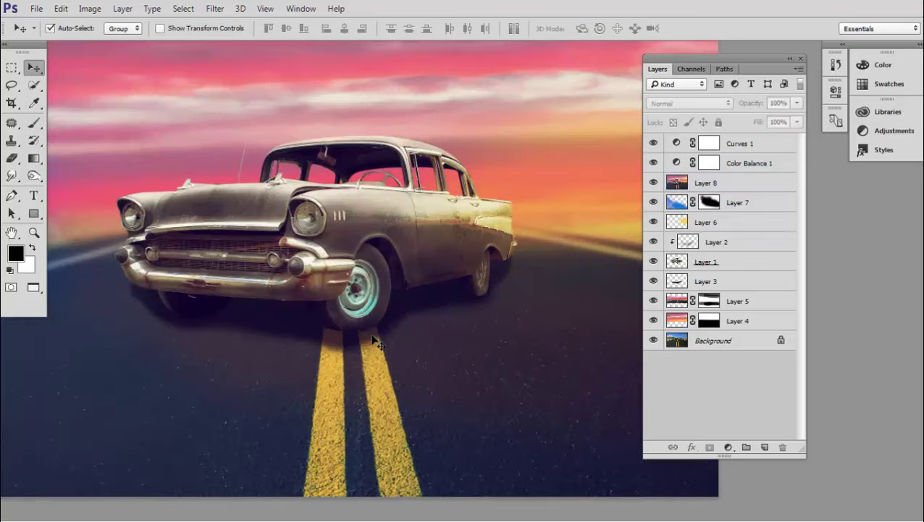
pyautogui.scroll(-2, 435, 315)
pyautogui.scroll(-1, 456, 295)
pyautogui.scroll(-2, 522, 265)
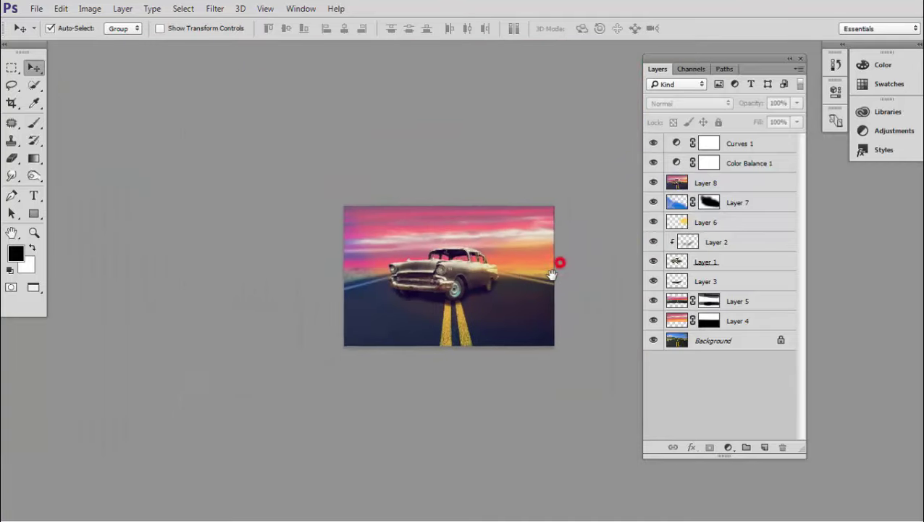
pyautogui.scroll(1, 552, 274)
pyautogui.scroll(1, 557, 272)
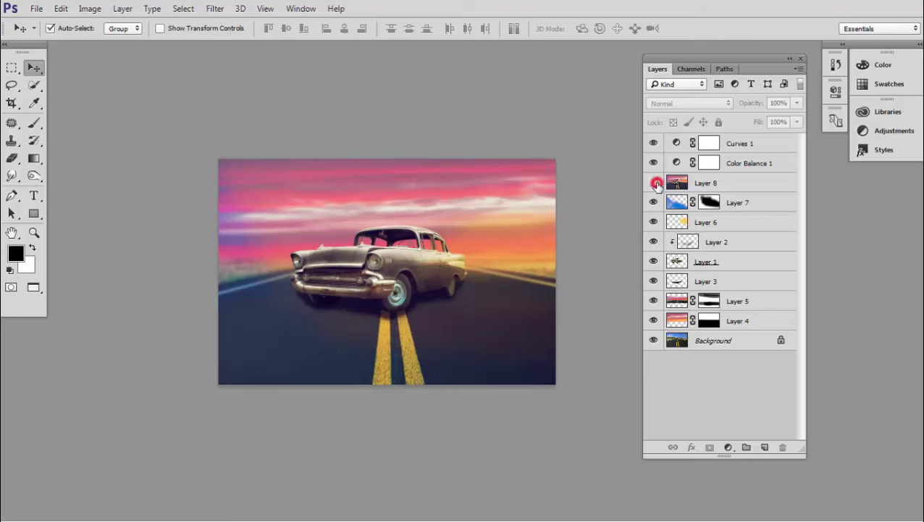
# Step: Delete Layer 8 and ready a very large brush on Layer 7's mask
pyautogui.moveTo(696, 192); pyautogui.dragTo(782, 447)
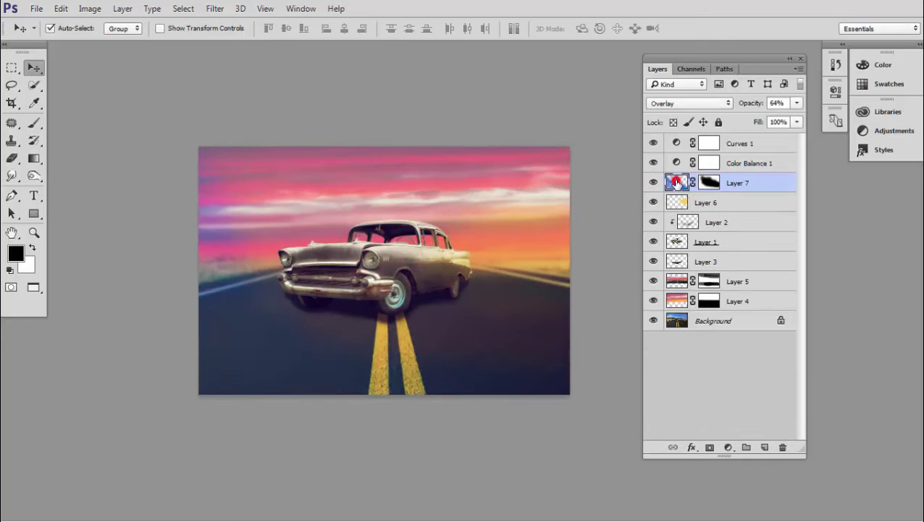
pyautogui.click(710, 181)
pyautogui.press('b')
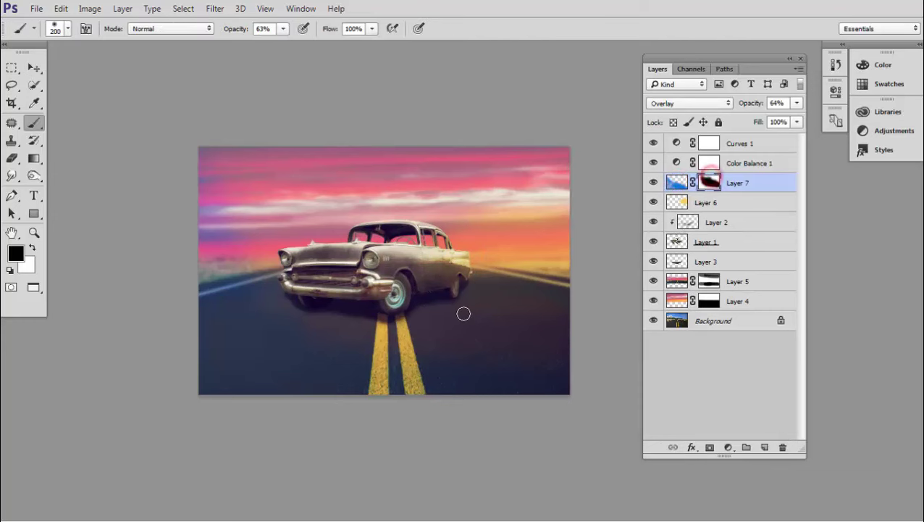
pyautogui.press(']')
pyautogui.press(']')
pyautogui.press(']')
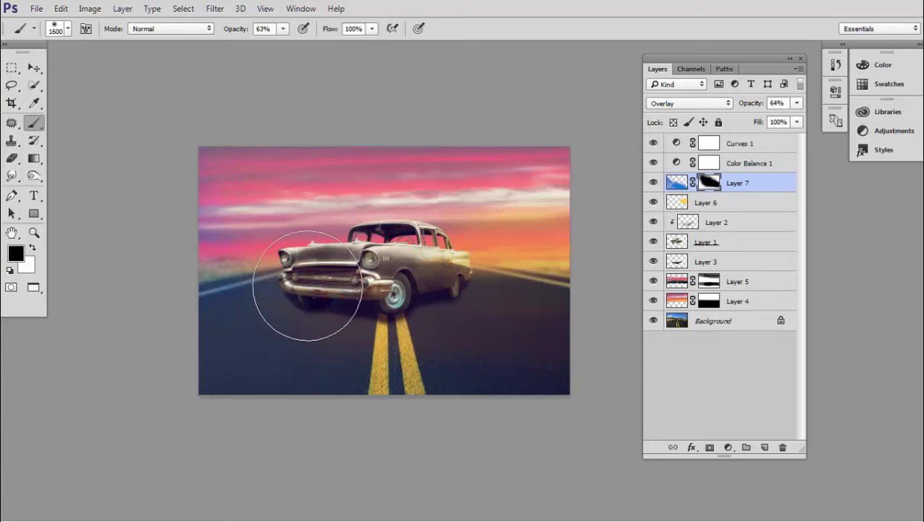
# Step: Paint black on Layer 7's mask over the lower-right road and car front
pyautogui.moveTo(439, 318)
pyautogui.mouseDown()
pyautogui.moveTo(544, 349)
pyautogui.moveTo(443, 309)
pyautogui.moveTo(506, 299)
pyautogui.moveTo(450, 314)
pyautogui.moveTo(396, 287)
pyautogui.moveTo(503, 346)
pyautogui.mouseUp()
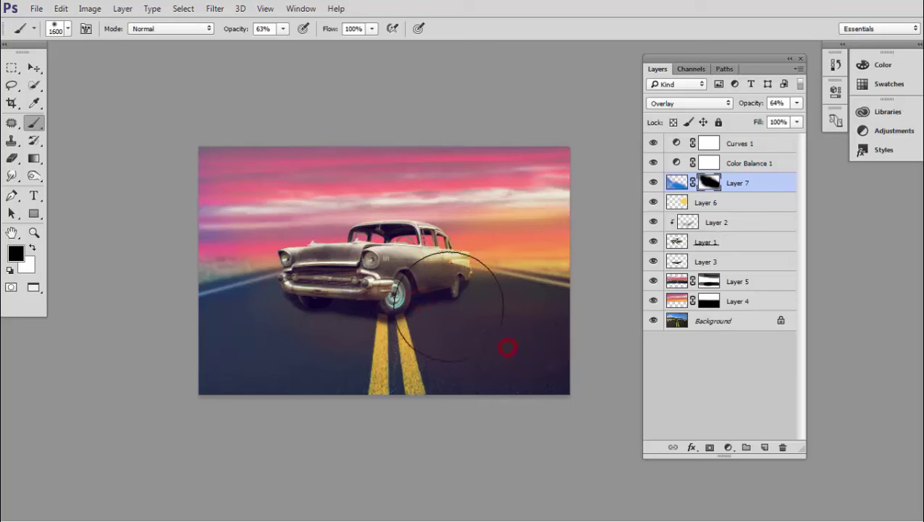
pyautogui.moveTo(408, 294)
pyautogui.mouseDown()
pyautogui.moveTo(282, 240)
pyautogui.moveTo(496, 309)
pyautogui.mouseUp()
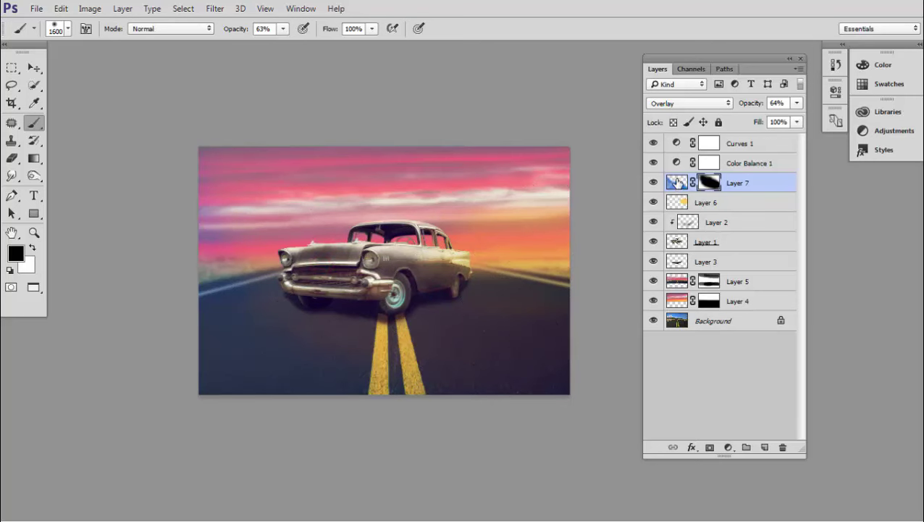
pyautogui.click(16, 252)
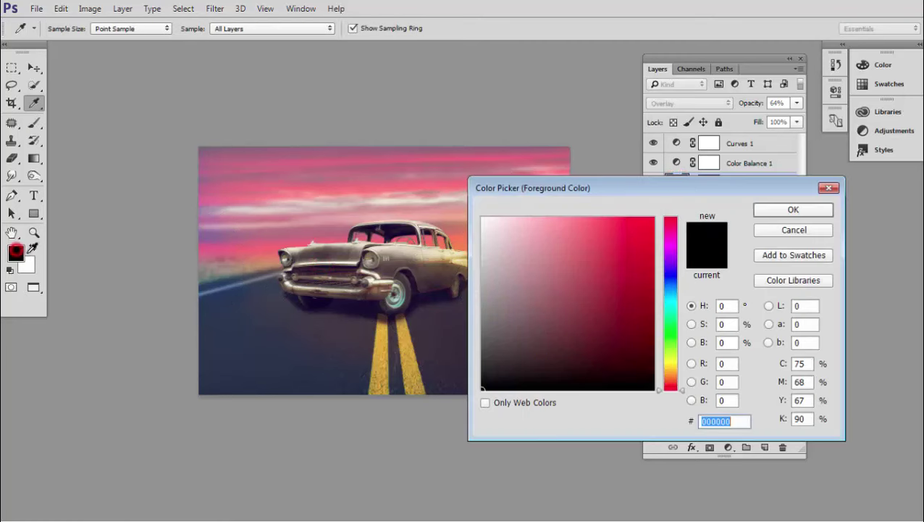
pyautogui.click(767, 231)
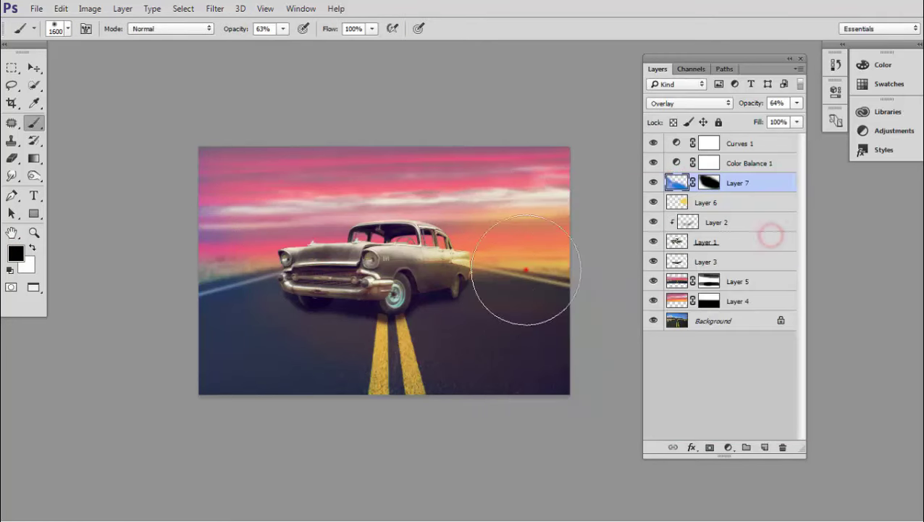
pyautogui.scroll(1, 480, 216)
pyautogui.scroll(1, 487, 216)
# Step: Select Curves 1 and stamp all visible layers into a new top Layer 8
pyautogui.press('v')
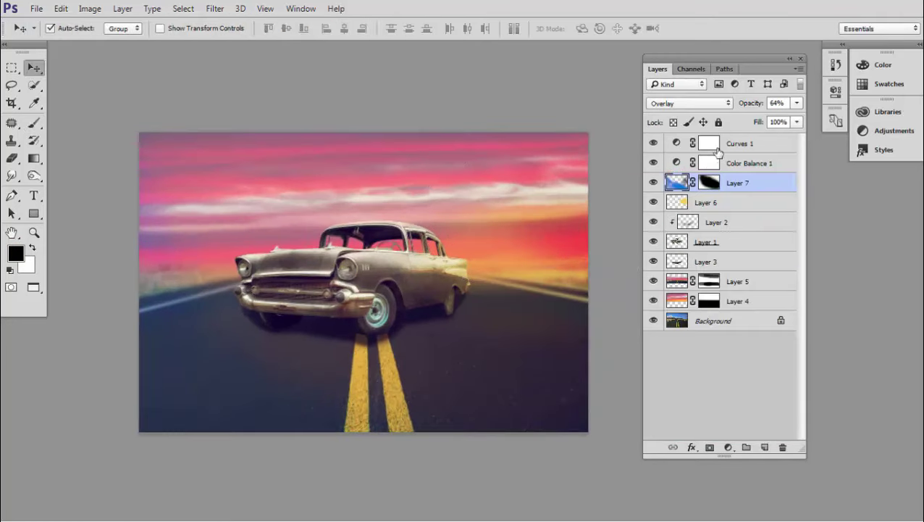
pyautogui.click(739, 145)
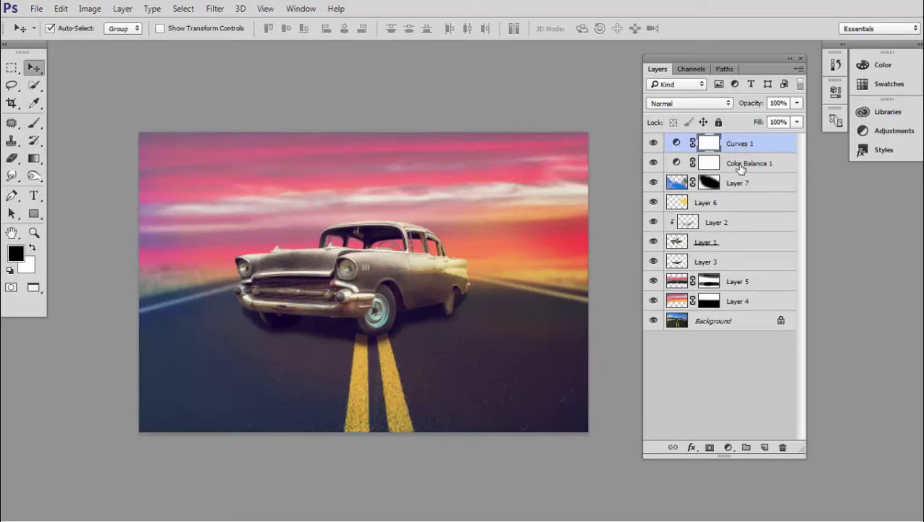
pyautogui.press('ctrl')
pyautogui.hotkey('ctrl', 'alt', 'shift', 'e')
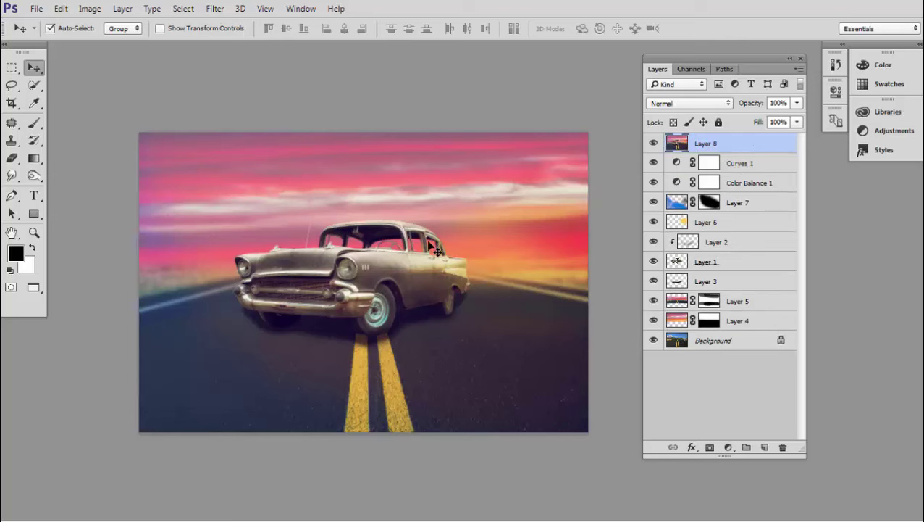
# Step: Blend the new Layer 8 as Soft Light at roughly 18% opacity
pyautogui.click(727, 103)
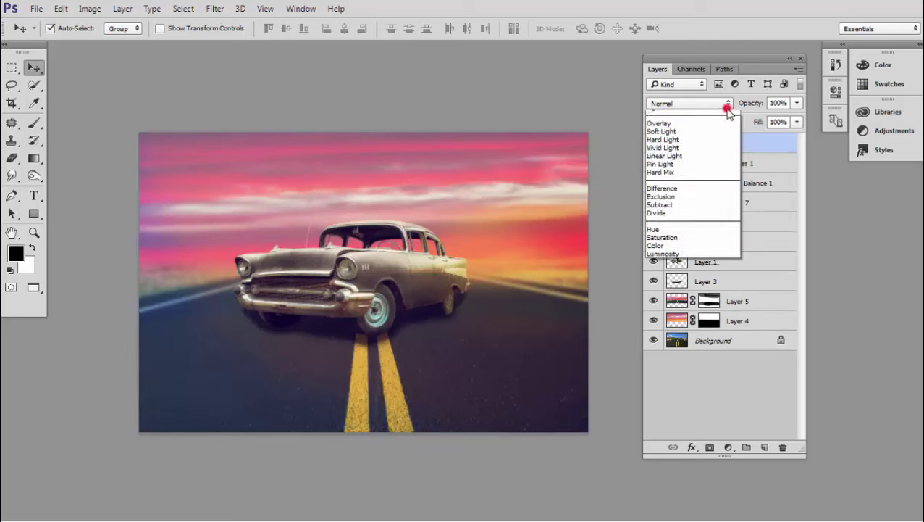
pyautogui.click(673, 247)
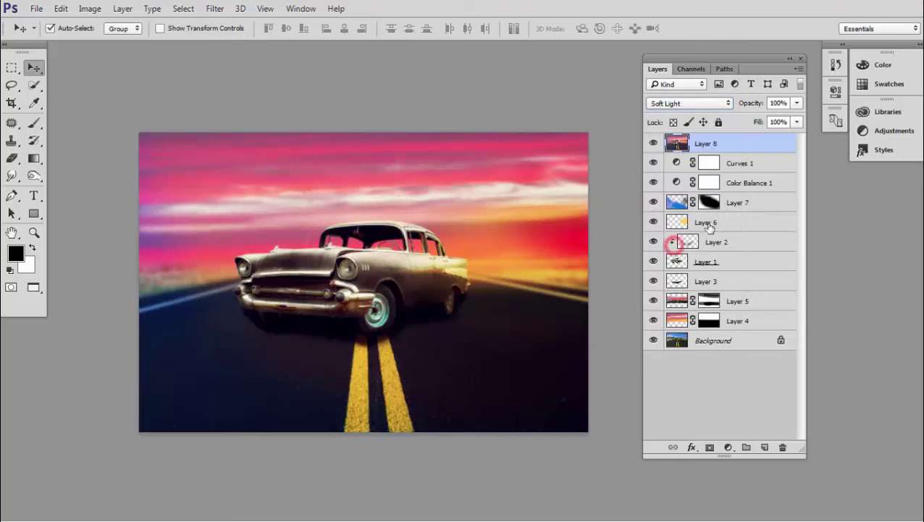
pyautogui.click(797, 102)
pyautogui.moveTo(755, 122); pyautogui.dragTo(747, 124)
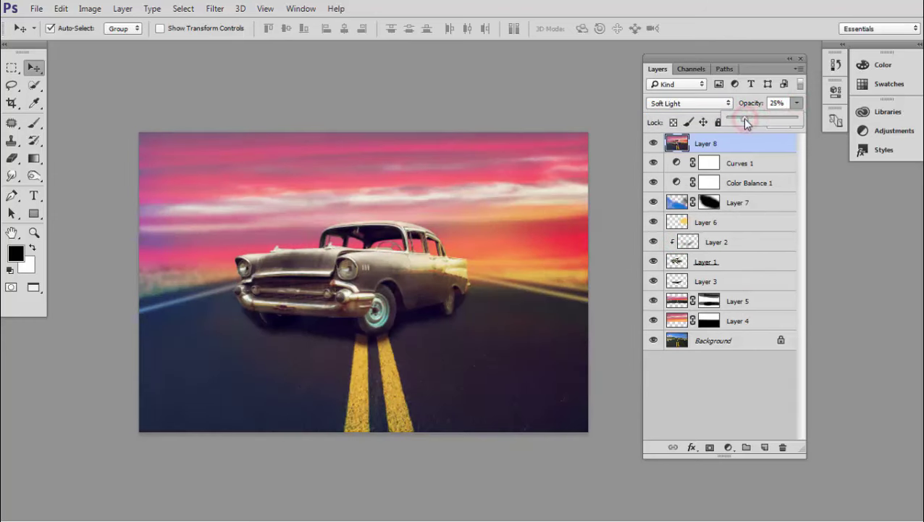
pyautogui.moveTo(753, 123); pyautogui.dragTo(740, 123)
pyautogui.click(584, 97)
# Step: Zoom in on the car and lower Layer 8's opacity to 12%
pyautogui.scroll(2, 432, 198)
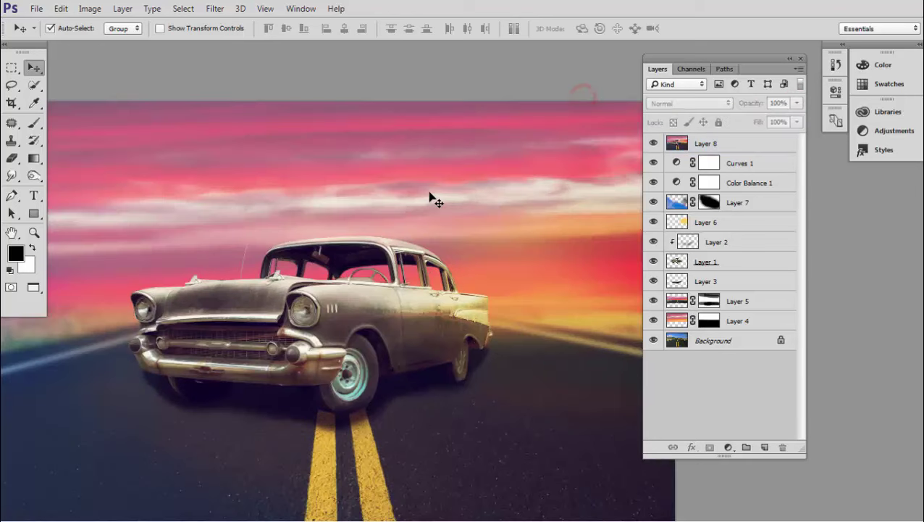
pyautogui.scroll(1, 432, 197)
pyautogui.scroll(1, 432, 198)
pyautogui.moveTo(429, 295); pyautogui.dragTo(426, 189)
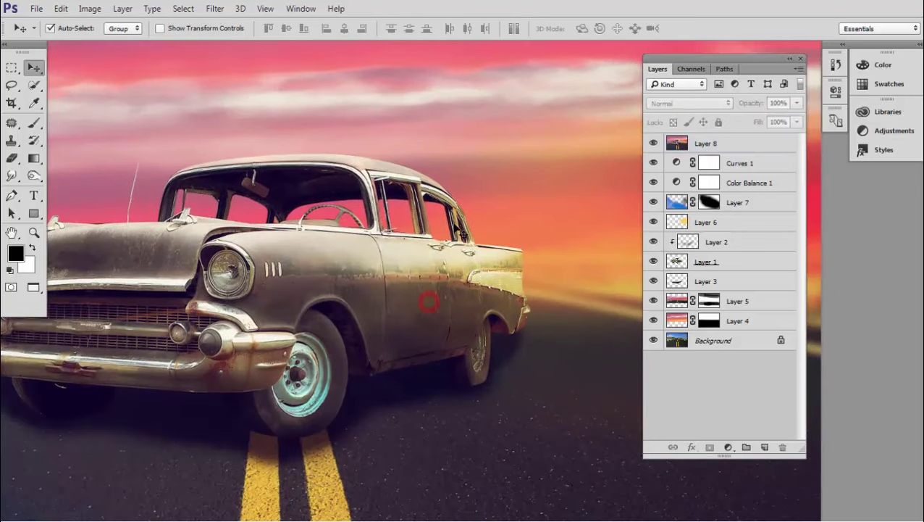
pyautogui.scroll(1, 463, 234)
pyautogui.scroll(-2, 464, 233)
pyautogui.scroll(-1, 464, 234)
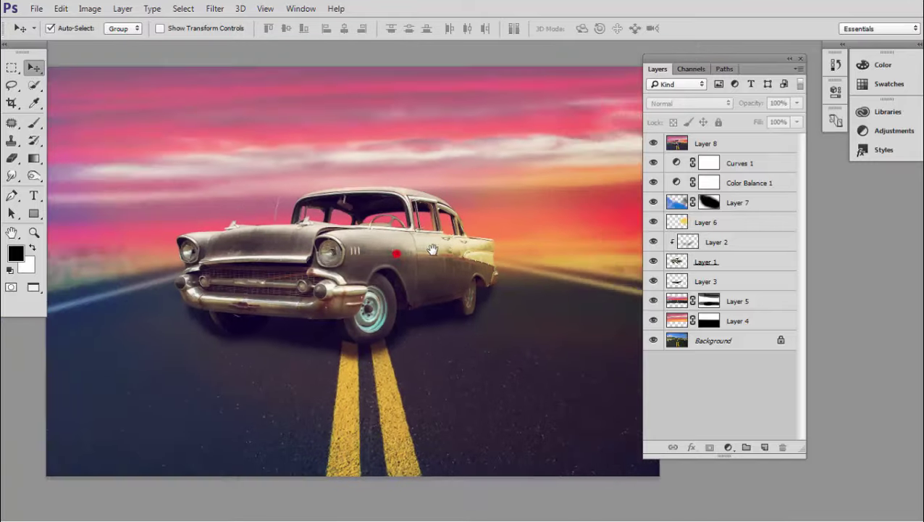
pyautogui.scroll(-2, 468, 237)
pyautogui.scroll(-1, 475, 244)
pyautogui.scroll(2, 475, 243)
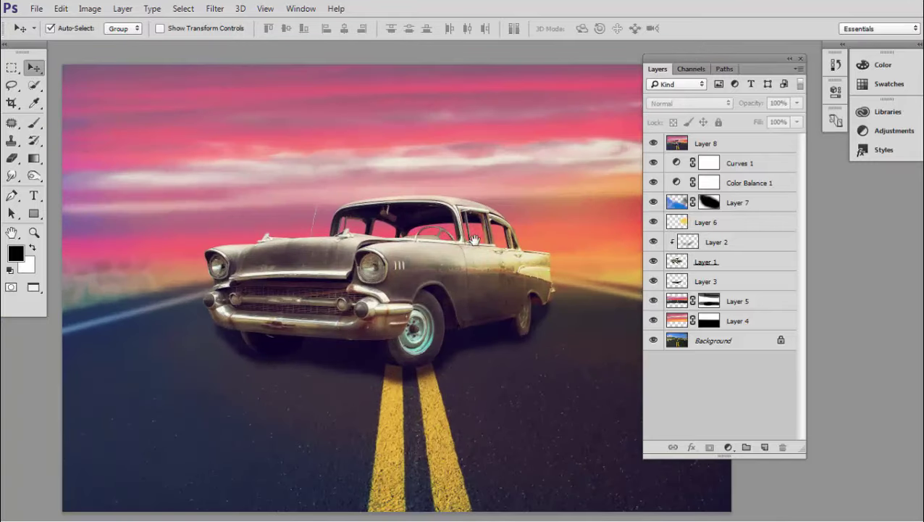
pyautogui.moveTo(475, 239); pyautogui.dragTo(484, 211)
pyautogui.scroll(2, 493, 187)
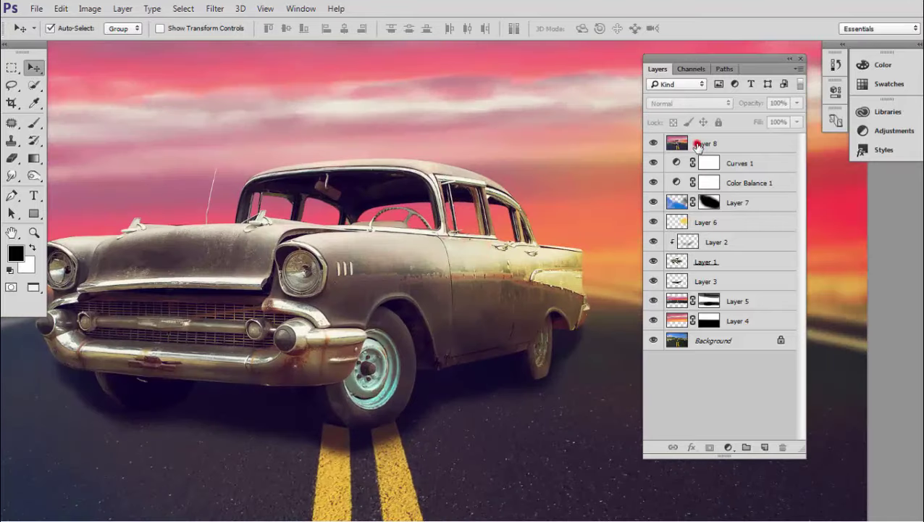
pyautogui.click(699, 145)
pyautogui.moveTo(797, 103); pyautogui.dragTo(741, 124)
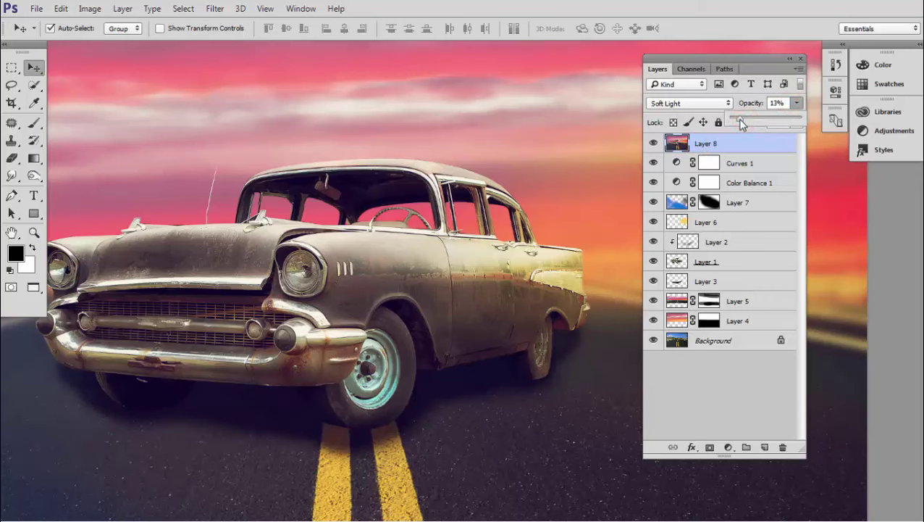
pyautogui.click(598, 154)
# Step: Try a yellow midtone Color Balance on Layer 8, then make white the painting colour
pyautogui.scroll(2, 376, 271)
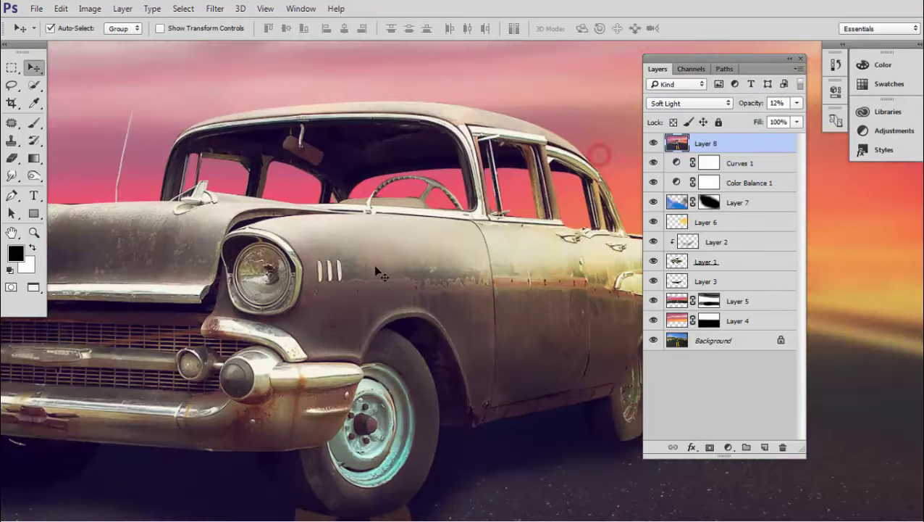
pyautogui.scroll(-2, 377, 272)
pyautogui.scroll(-2, 493, 250)
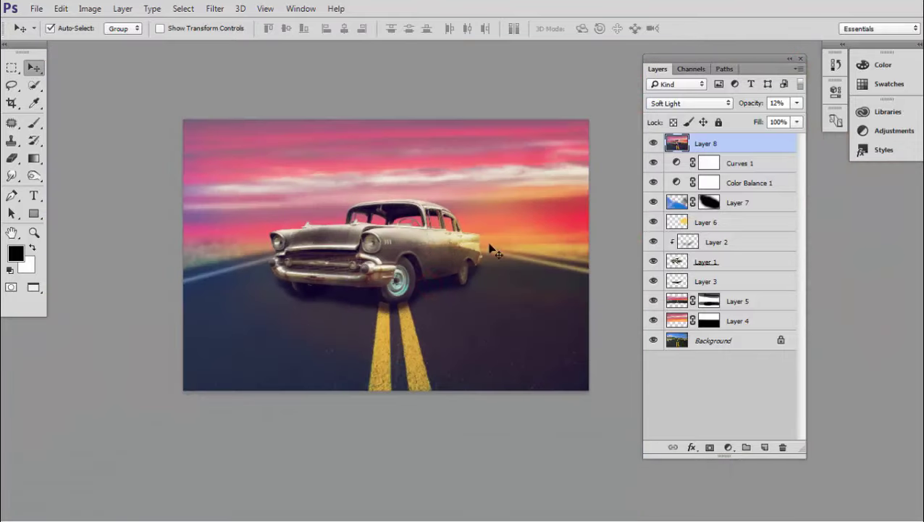
pyautogui.hotkey('ctrl', 'b')
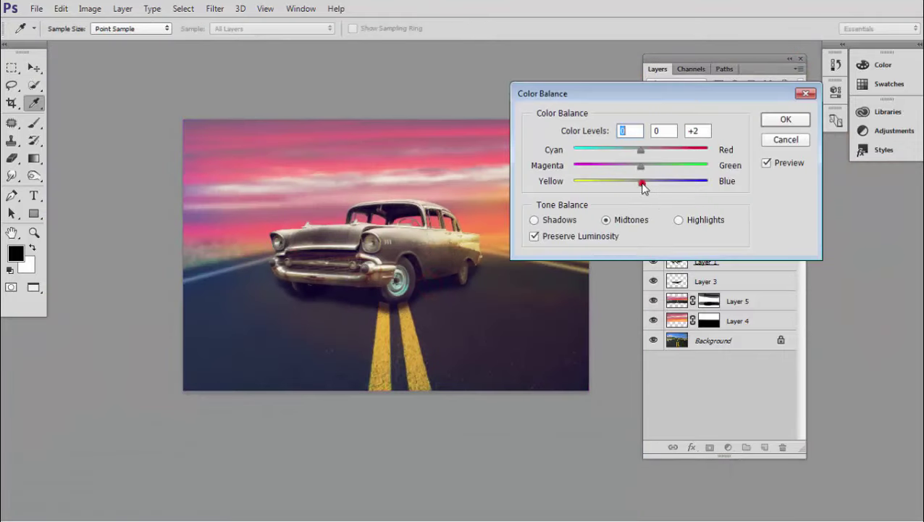
pyautogui.moveTo(643, 186); pyautogui.dragTo(632, 187)
pyautogui.press('Tab')
pyautogui.press('Tab')
pyautogui.scroll(5, 402, 178)
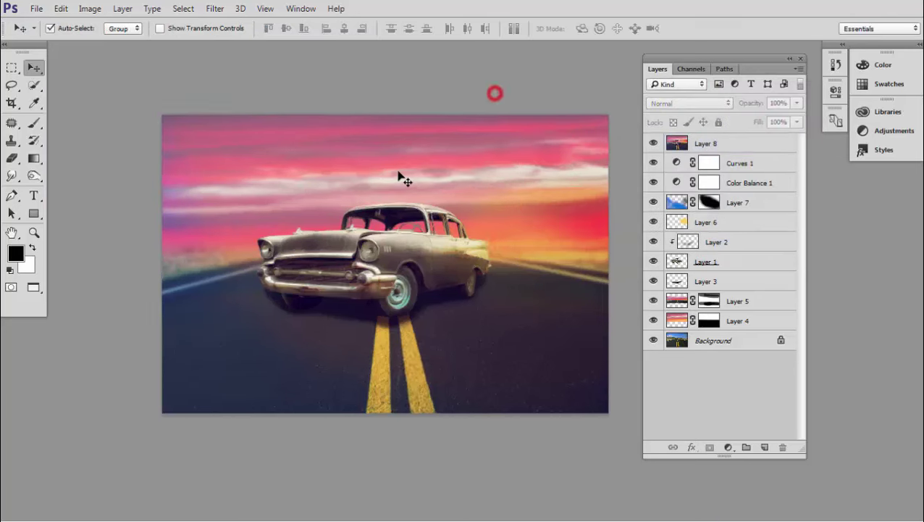
pyautogui.scroll(-5, 402, 177)
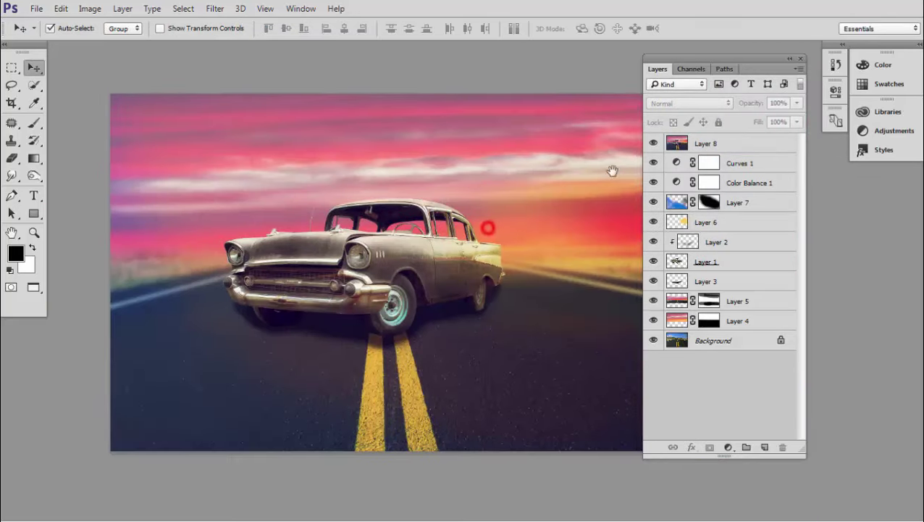
pyautogui.click(703, 142)
pyautogui.scroll(-2, 464, 246)
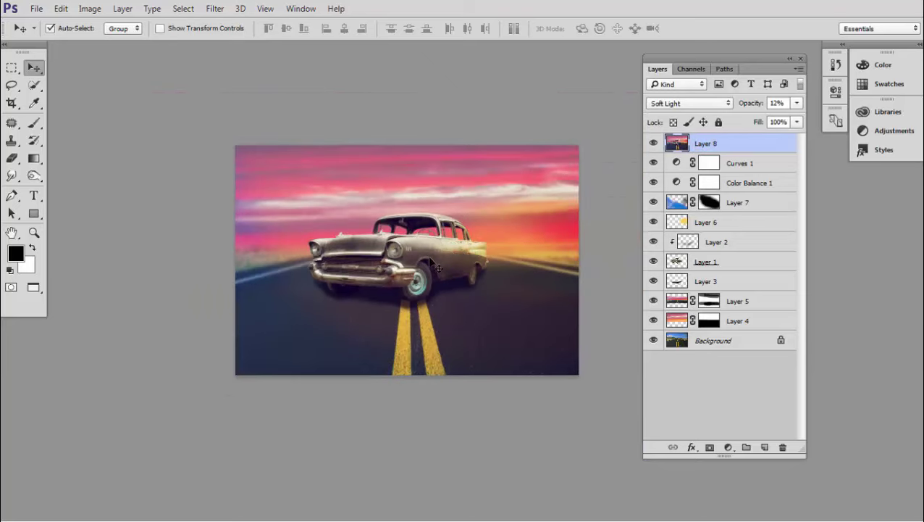
pyautogui.click(32, 248)
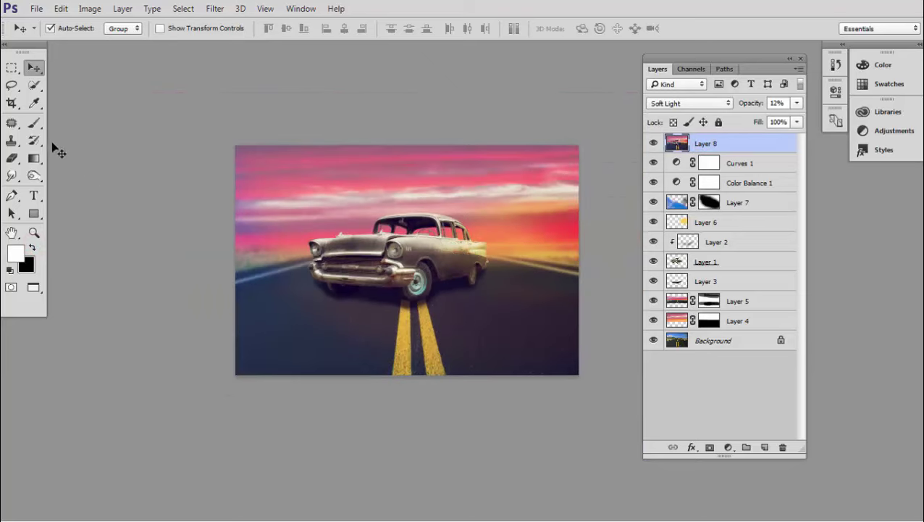
# Step: On a new layer, paint soft white haze around the horizon, car and left road
pyautogui.click(35, 123)
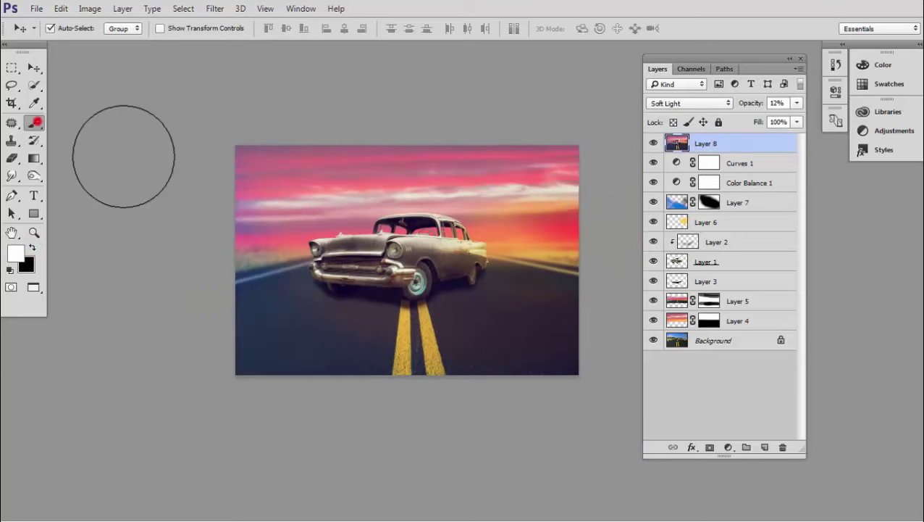
pyautogui.click(763, 447)
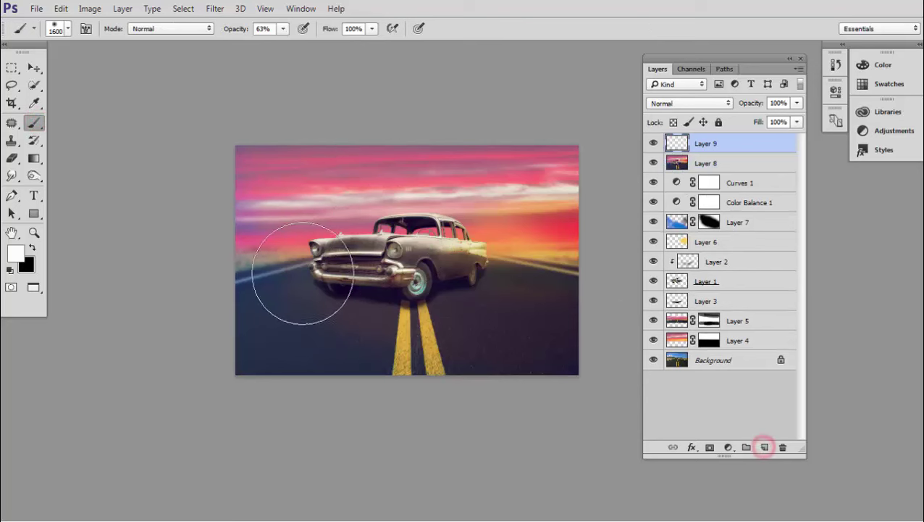
pyautogui.click(244, 250)
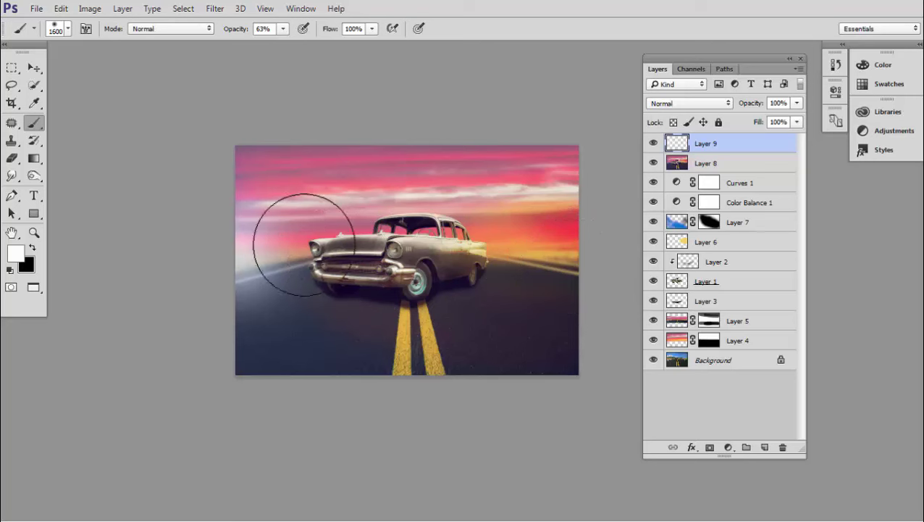
pyautogui.moveTo(279, 236)
pyautogui.mouseDown()
pyautogui.moveTo(549, 256)
pyautogui.moveTo(533, 251)
pyautogui.mouseUp()
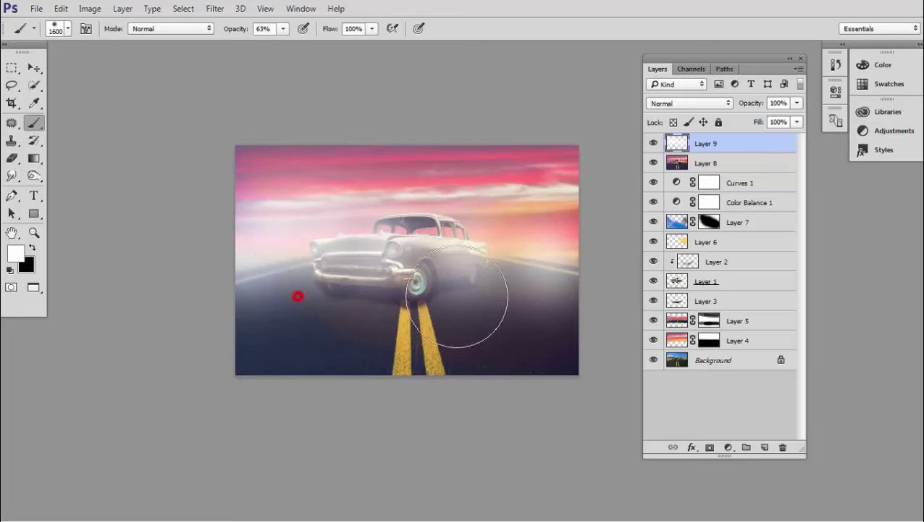
pyautogui.hotkey('ctrl', 'z')
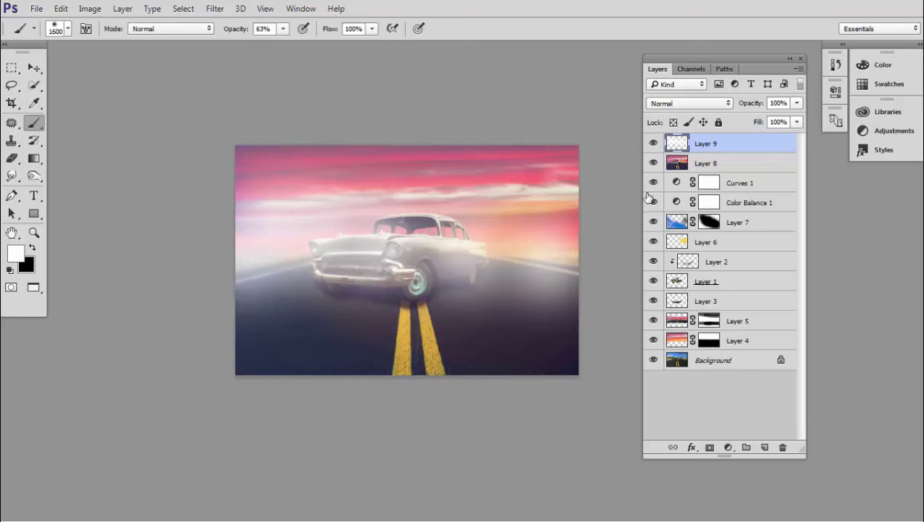
pyautogui.click(533, 226)
pyautogui.moveTo(262, 258); pyautogui.dragTo(421, 258)
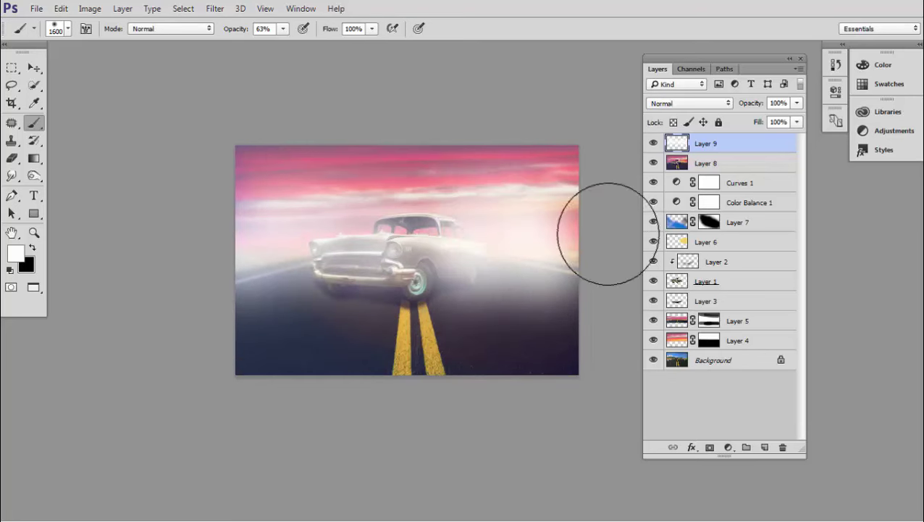
# Step: Set the haze Layer 9 to Soft Light at 100% opacity
pyautogui.click(710, 106)
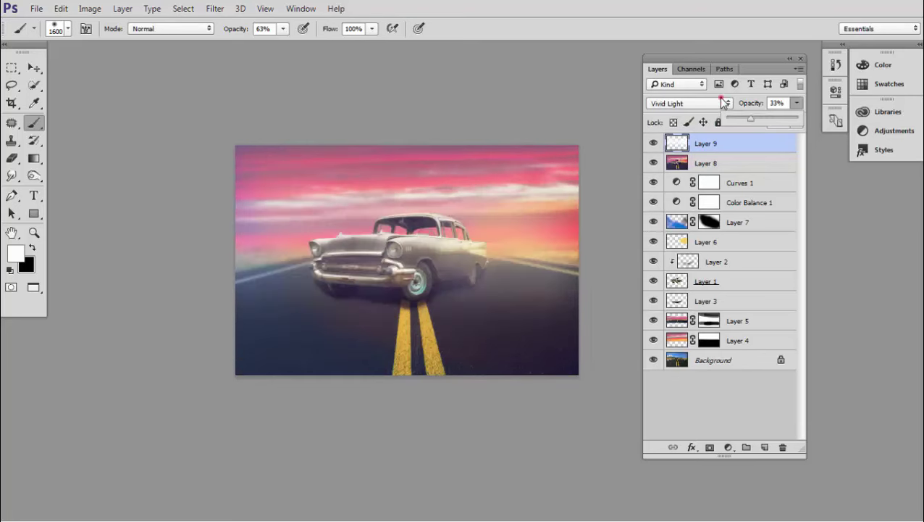
pyautogui.click(667, 246)
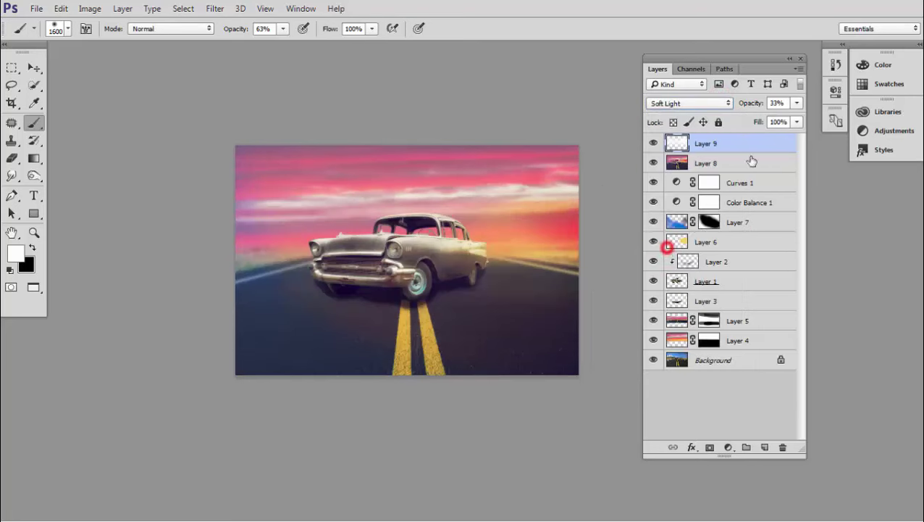
pyautogui.click(797, 104)
pyautogui.moveTo(797, 119); pyautogui.dragTo(802, 120)
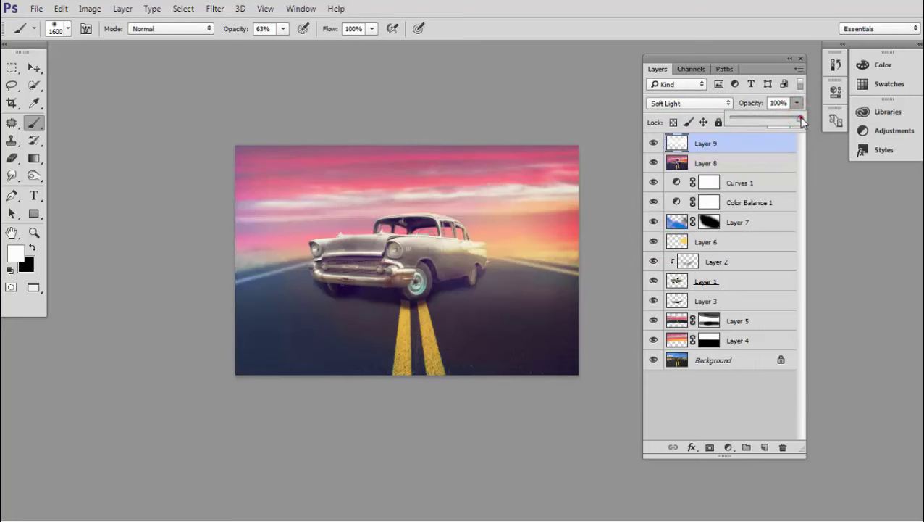
# Step: Select haze Layer 9 with the Move tool and lower its opacity to about 79%
pyautogui.click(34, 67)
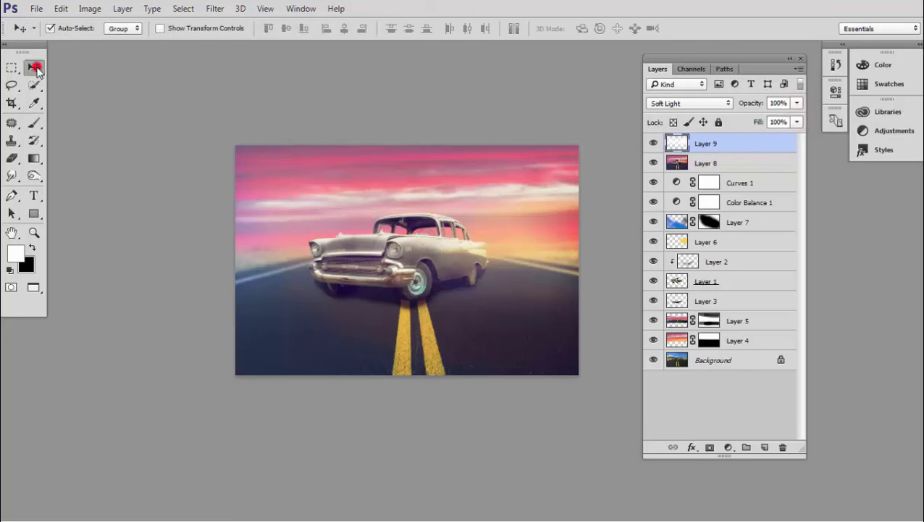
pyautogui.click(110, 94)
pyautogui.hotkey('ctrl', '+')
pyautogui.hotkey('ctrl', '+')
pyautogui.hotkey('ctrl', '-')
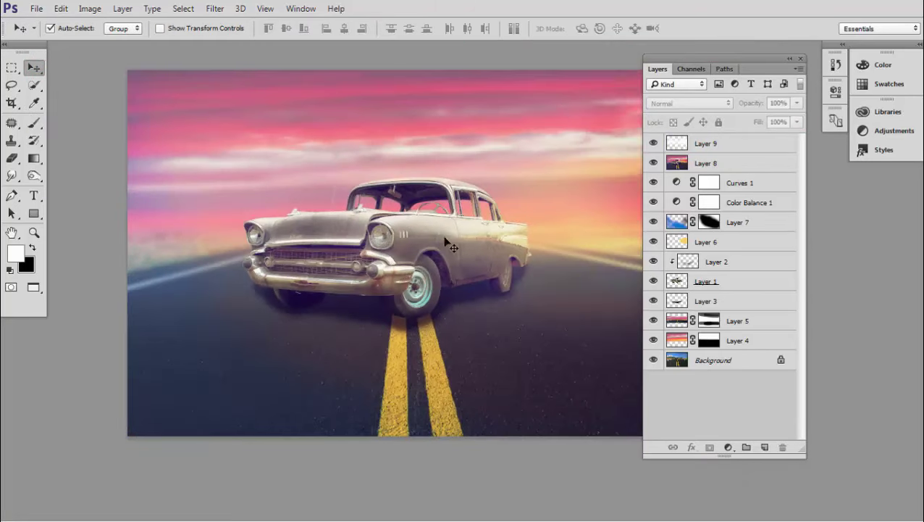
pyautogui.click(506, 232)
pyautogui.hotkey('ctrl', '-')
pyautogui.click(528, 240)
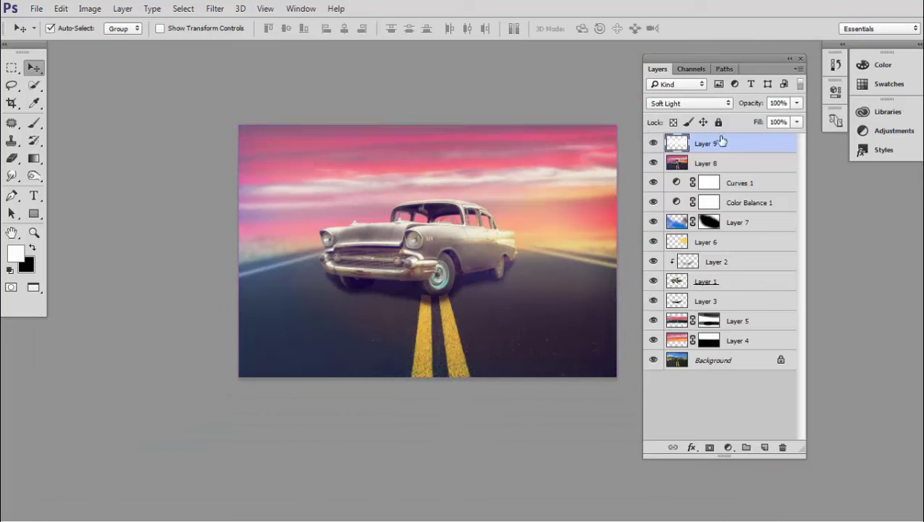
pyautogui.click(797, 103)
pyautogui.moveTo(795, 118); pyautogui.dragTo(769, 123)
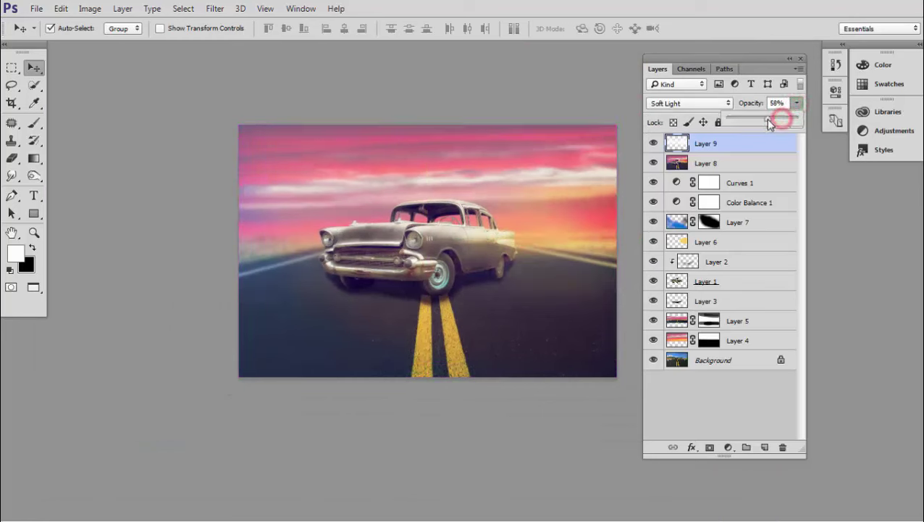
pyautogui.click(776, 119)
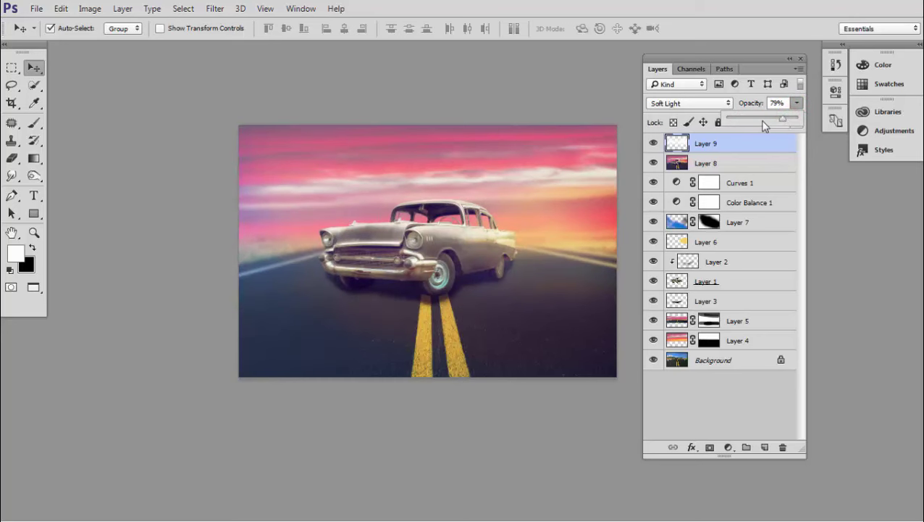
pyautogui.click(615, 98)
# Step: Zoom in and pan across the car to inspect the finished composite
pyautogui.hotkey('ctrl', '+')
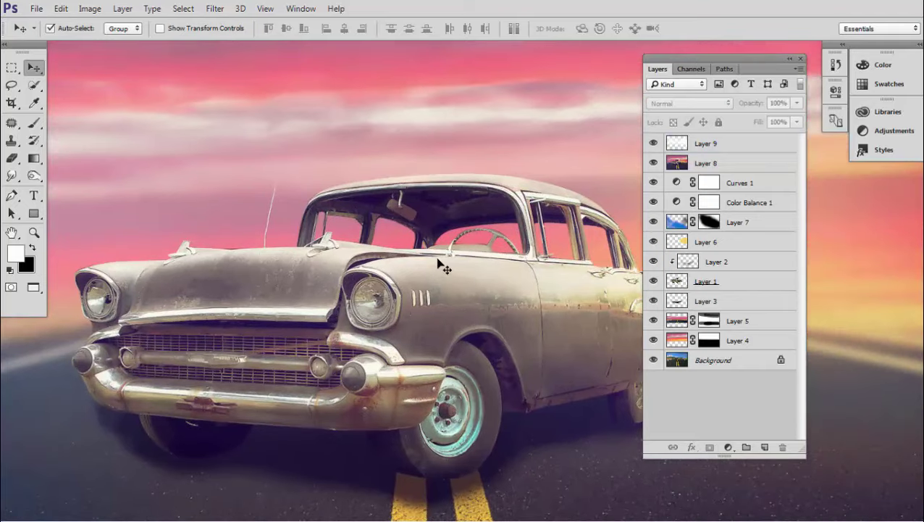
pyautogui.moveTo(481, 309); pyautogui.dragTo(391, 223)
pyautogui.scroll(-1, 458, 245)
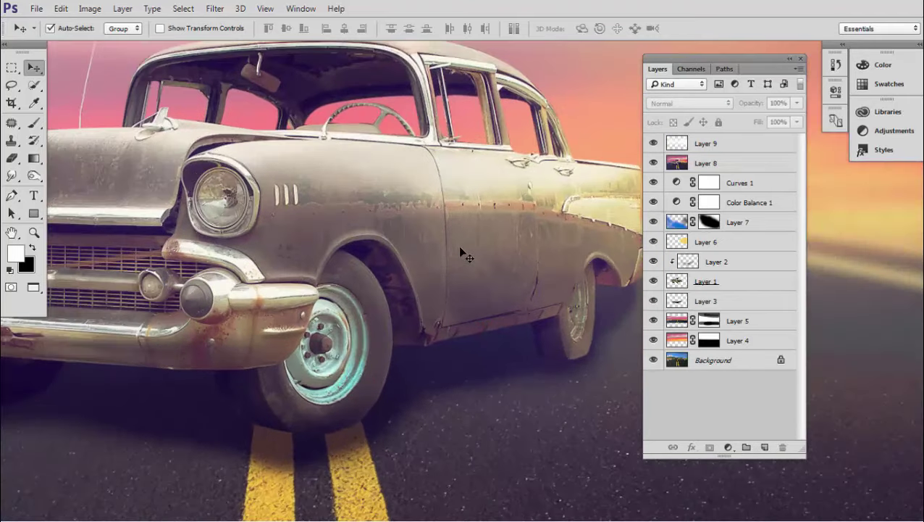
pyautogui.scroll(-2, 495, 288)
pyautogui.scroll(-1, 495, 294)
pyautogui.scroll(-1, 497, 296)
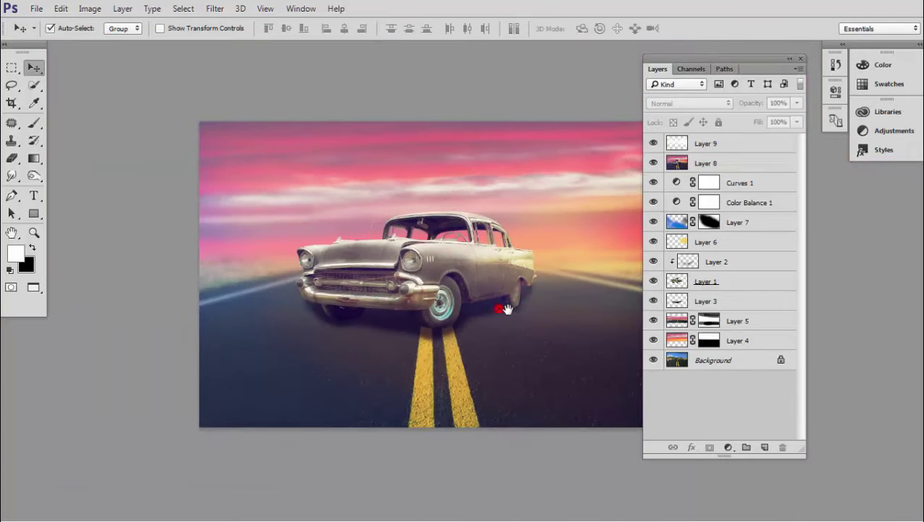
pyautogui.scroll(-1, 500, 307)
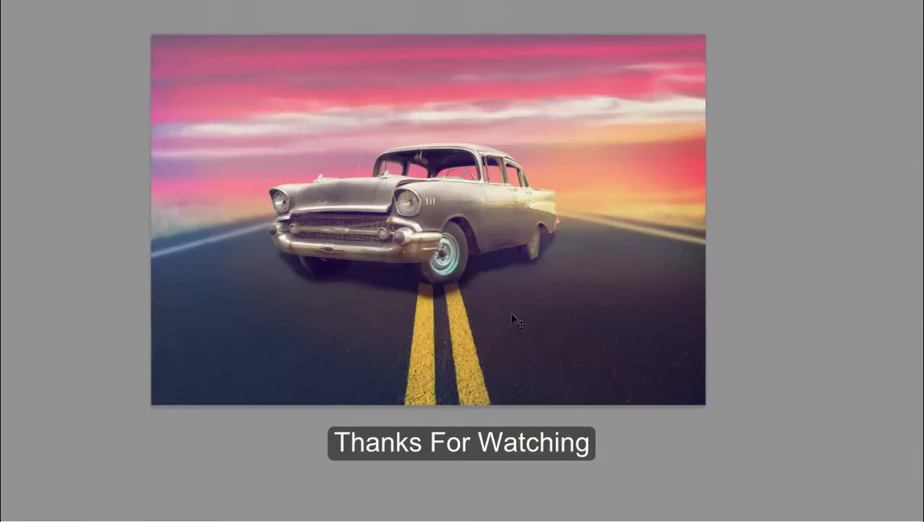